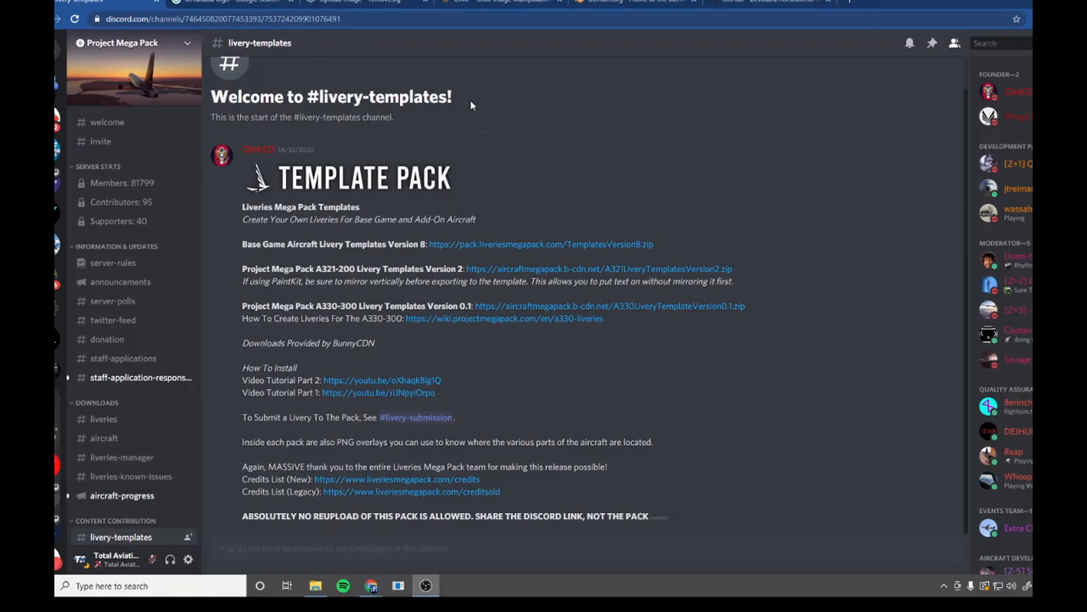
Examine the Base Game Aircraft Livery Templates Version 8 download entry in the livery-templates channel.
drag(240, 244, 685, 248)
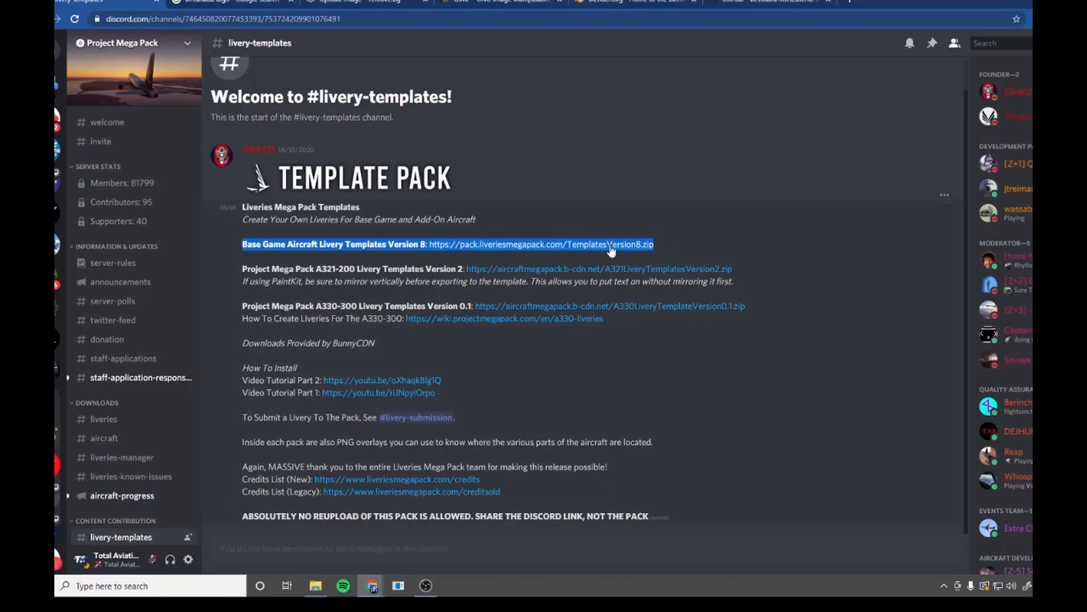
click(390, 242)
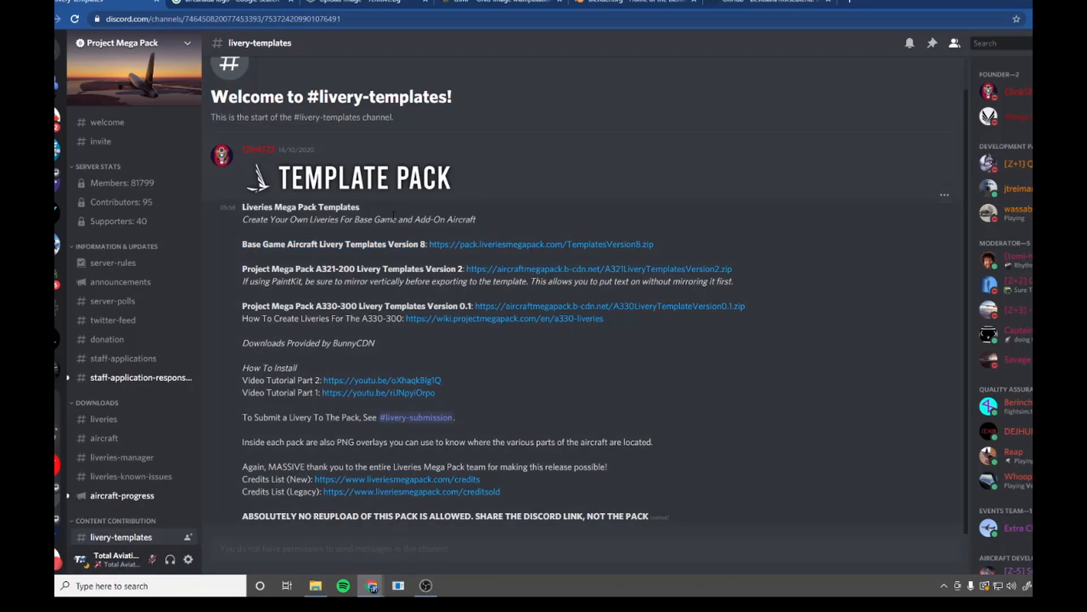
Switch to the Total Aviation Discord server and open its livery-tutorials channel.
click(58, 293)
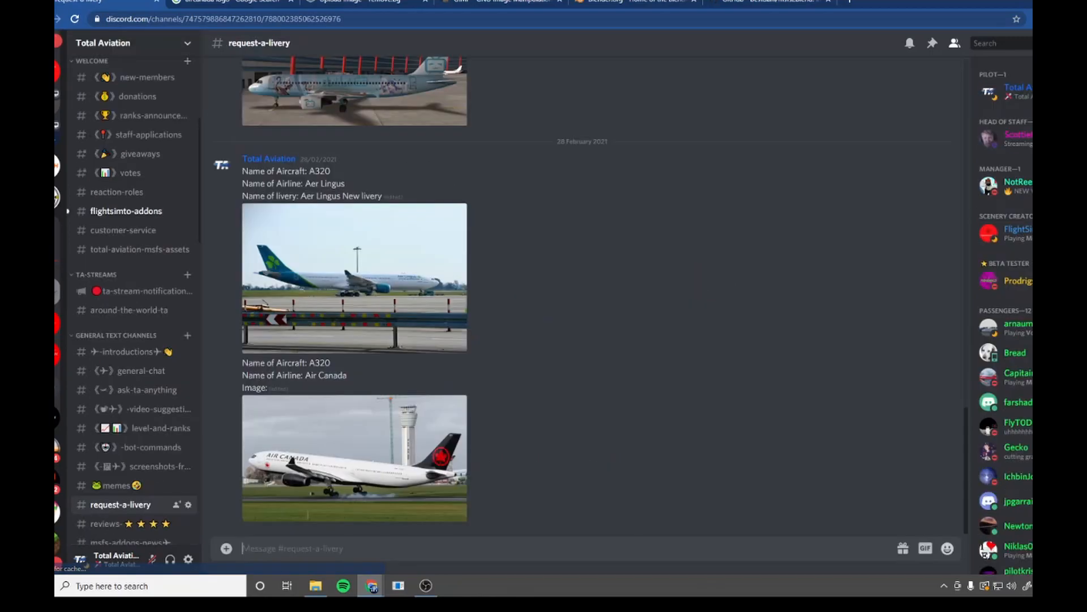
scroll(156, 236, down, 5)
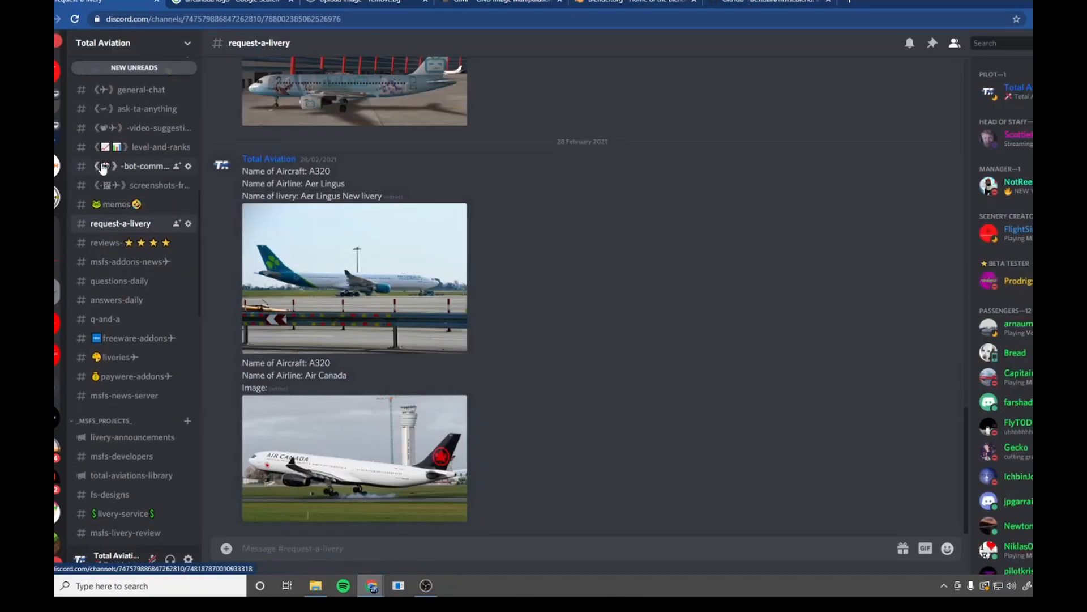
scroll(94, 168, down, 2)
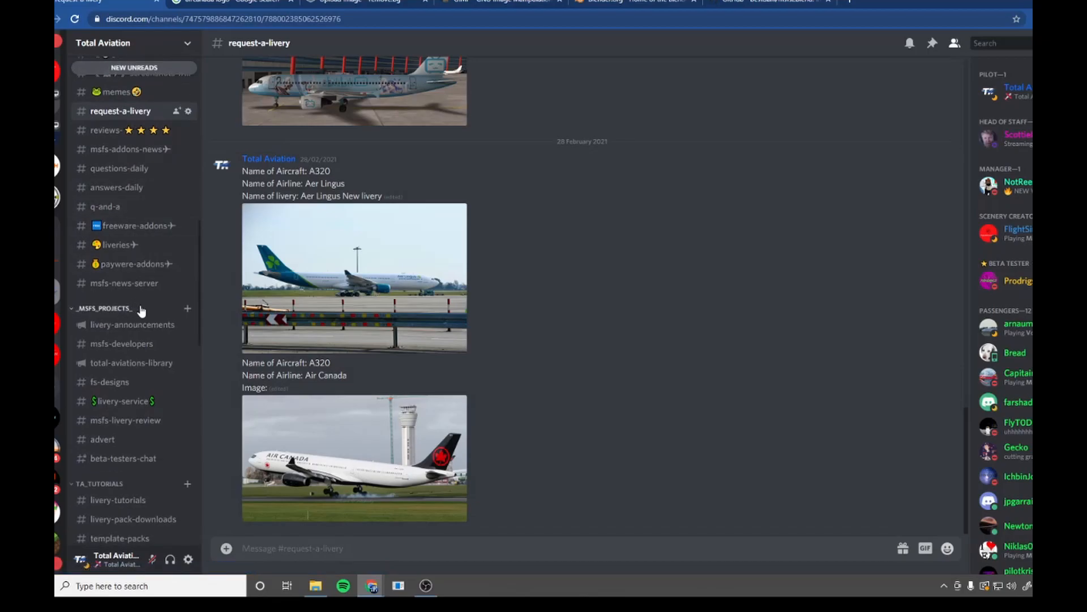
scroll(146, 412, down, 4)
click(116, 279)
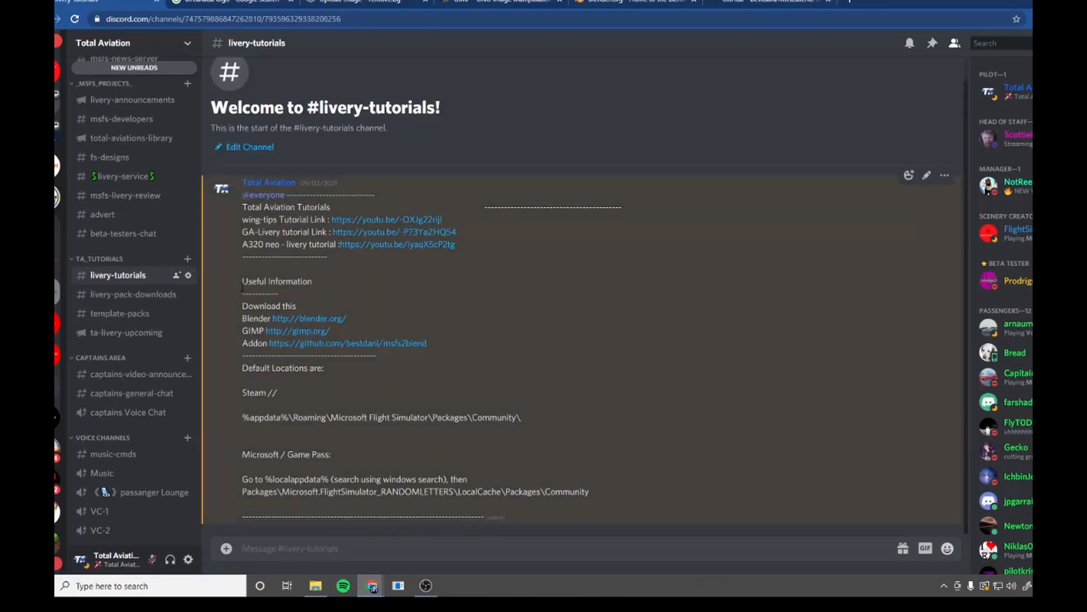
Review the Blender, GIMP and add-on download links and the default Community folder locations in the pinned tutorial message.
drag(242, 279, 374, 354)
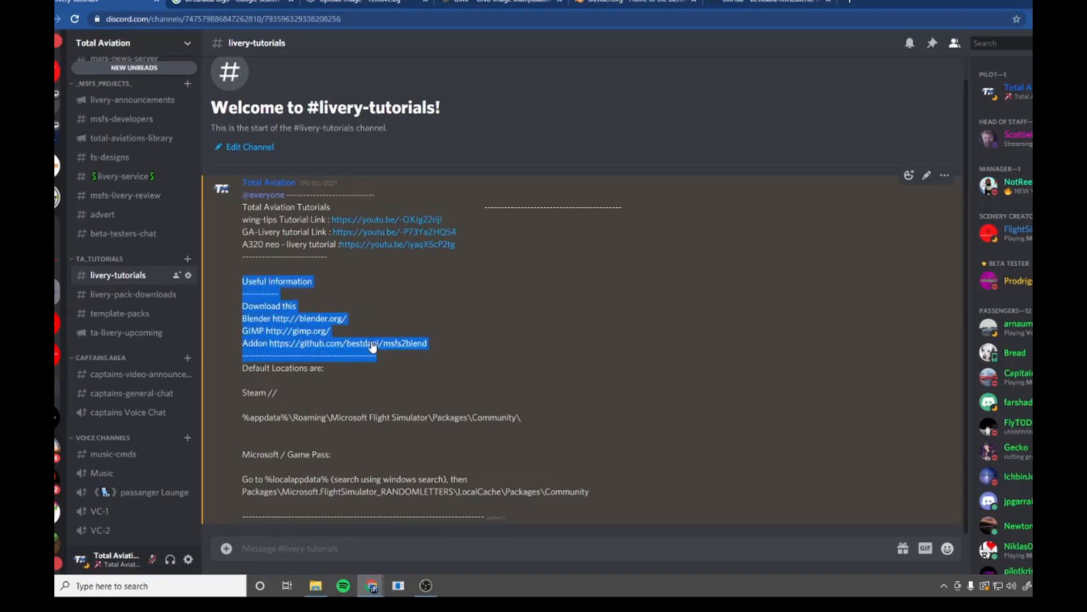
click(244, 318)
drag(243, 319, 390, 320)
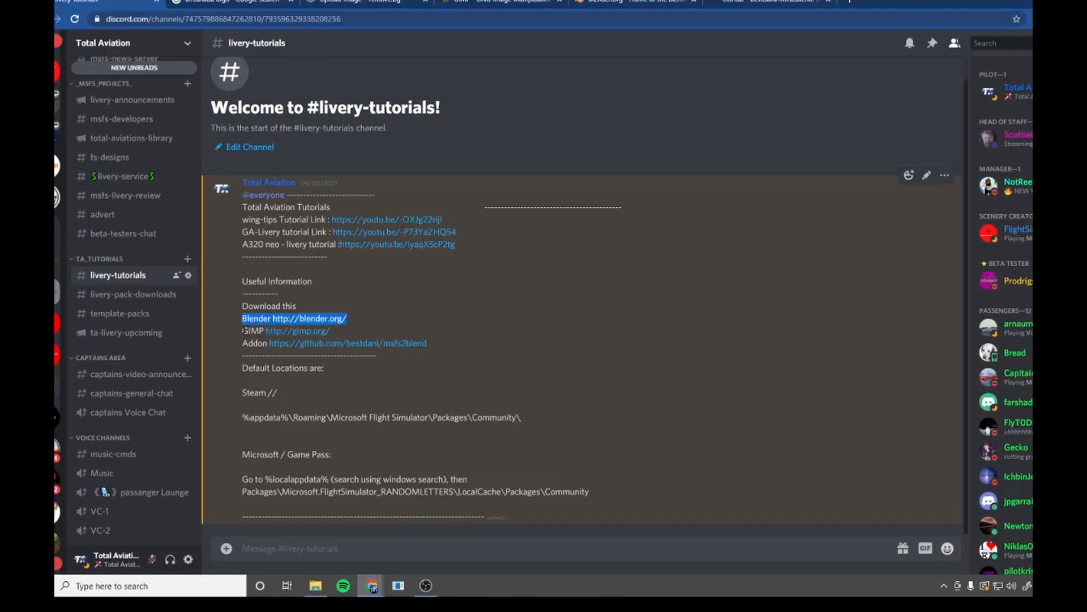
drag(244, 330, 406, 337)
click(256, 348)
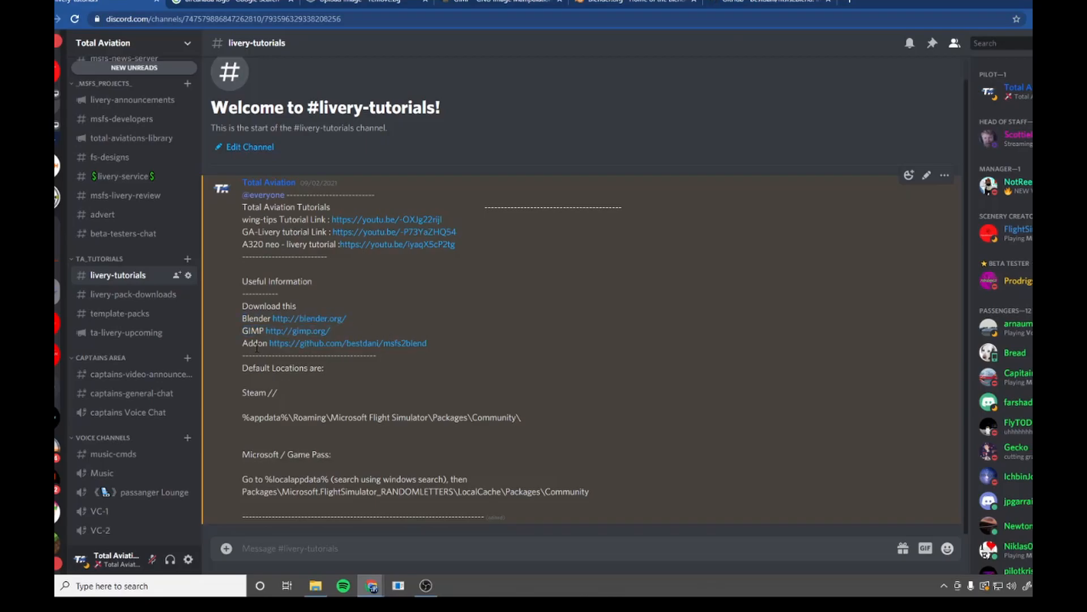
drag(241, 368, 595, 500)
click(549, 437)
View the GIMP download page, the Blender download page and the msfs2blend GitHub repository in turn.
click(500, 2)
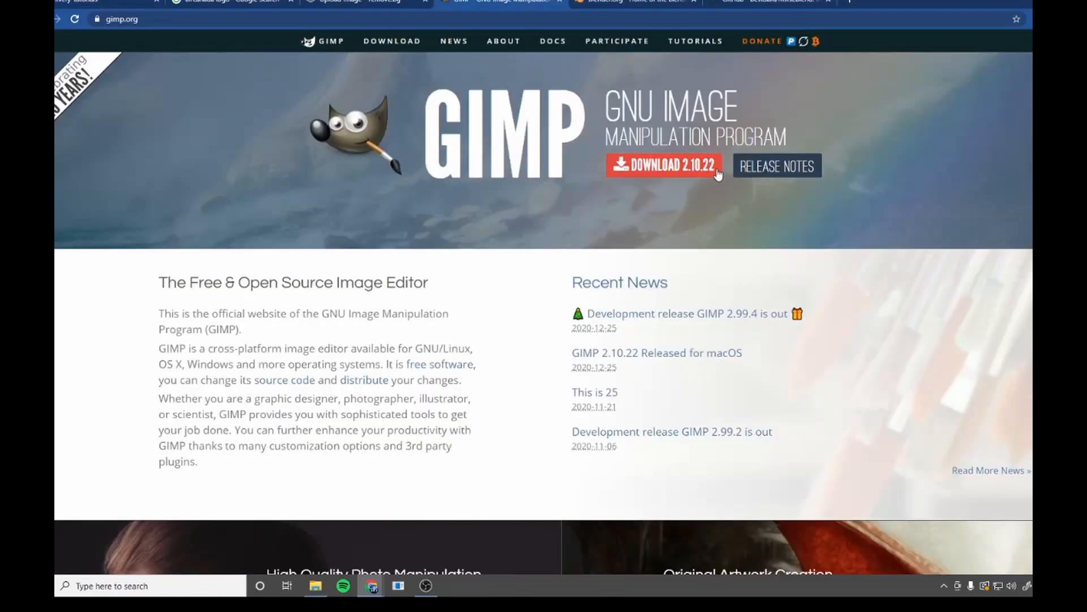
click(631, 2)
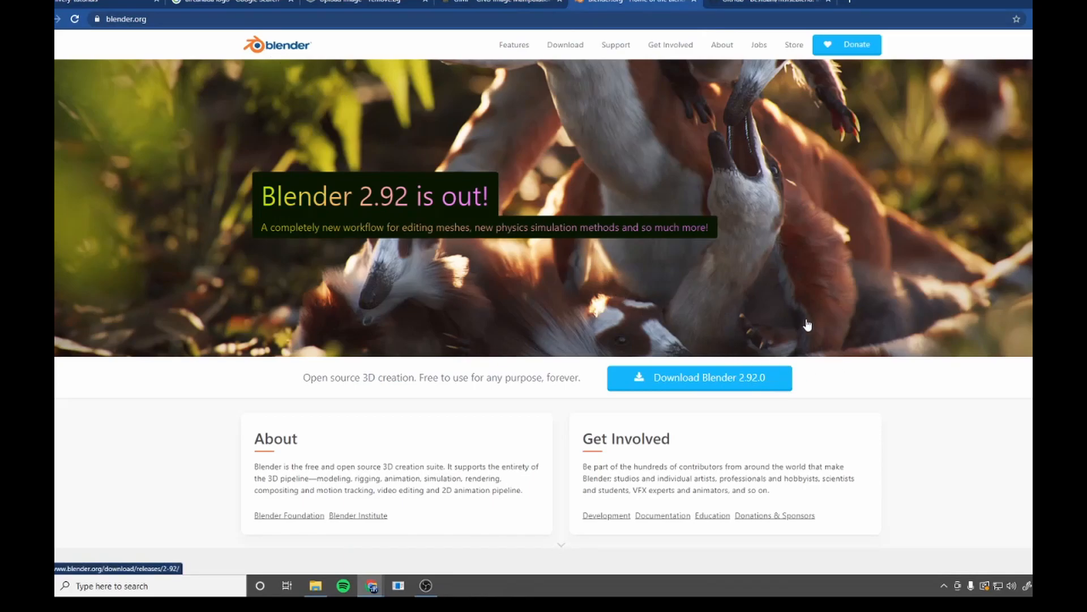
key(ctrl+Tab)
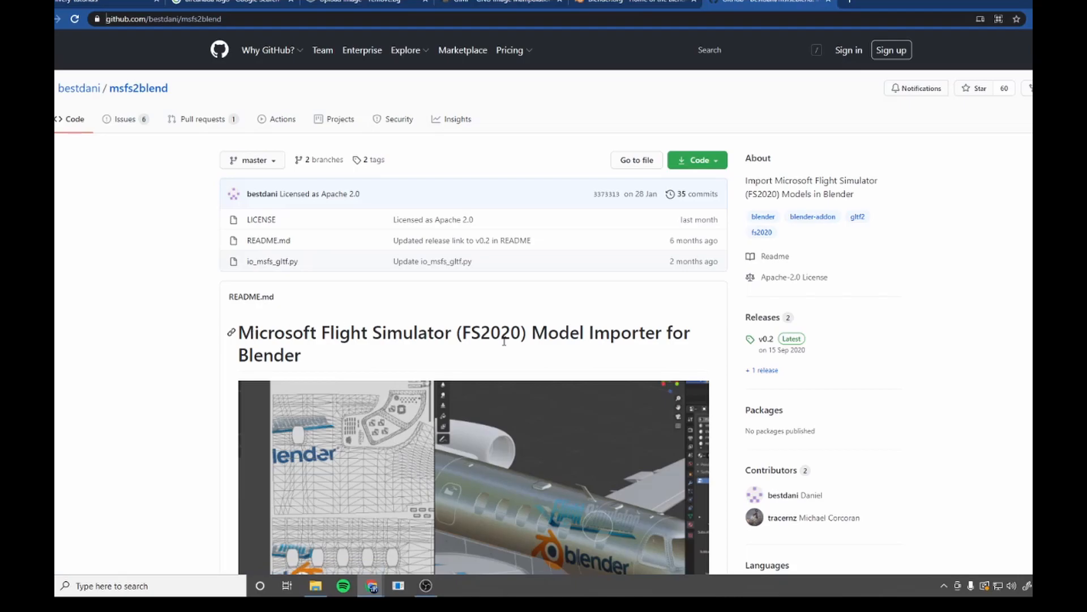
Open the latest release of the msfs2blend model importer from the repository's README.
scroll(507, 344, down, 3)
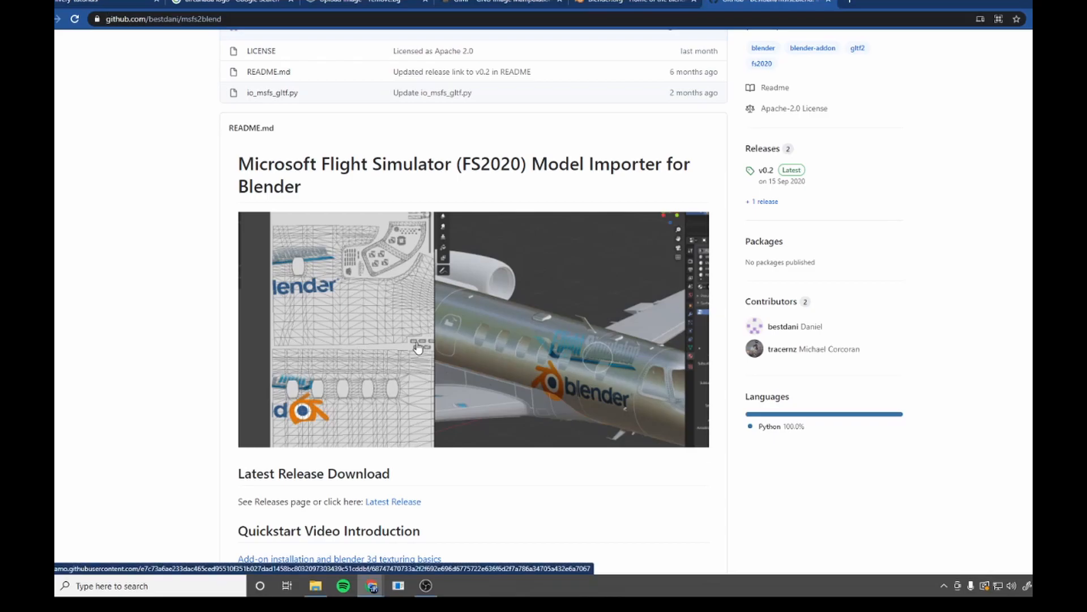
scroll(417, 347, up, 3)
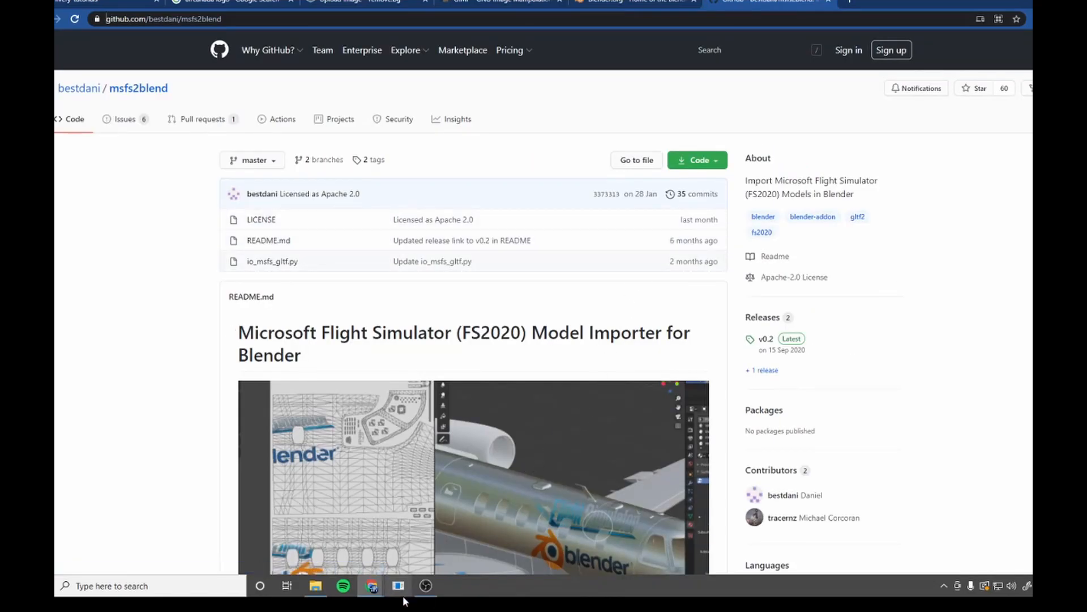
scroll(385, 283, down, 8)
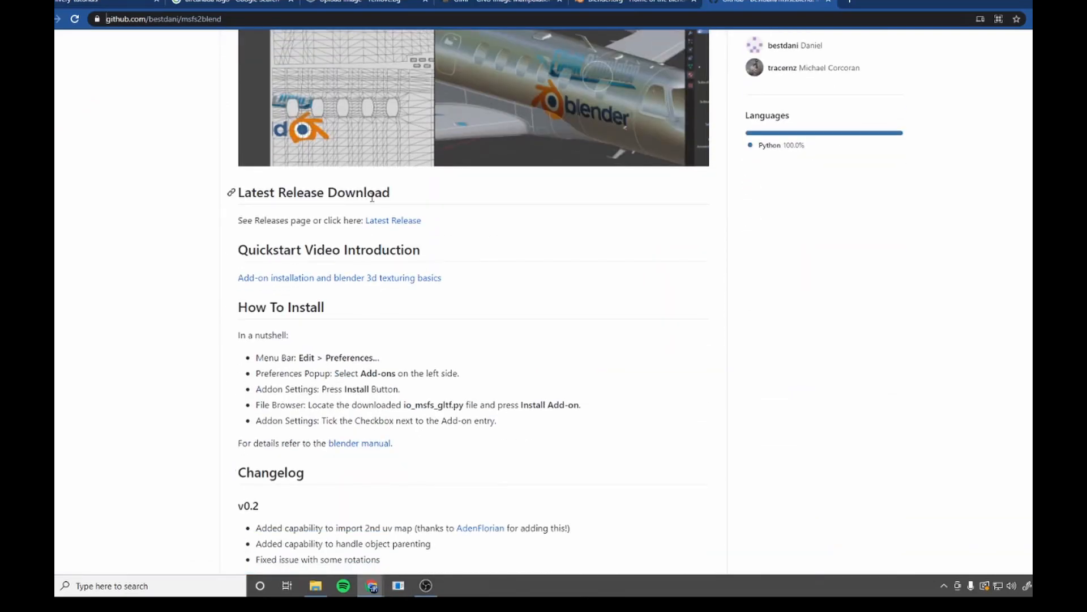
click(383, 223)
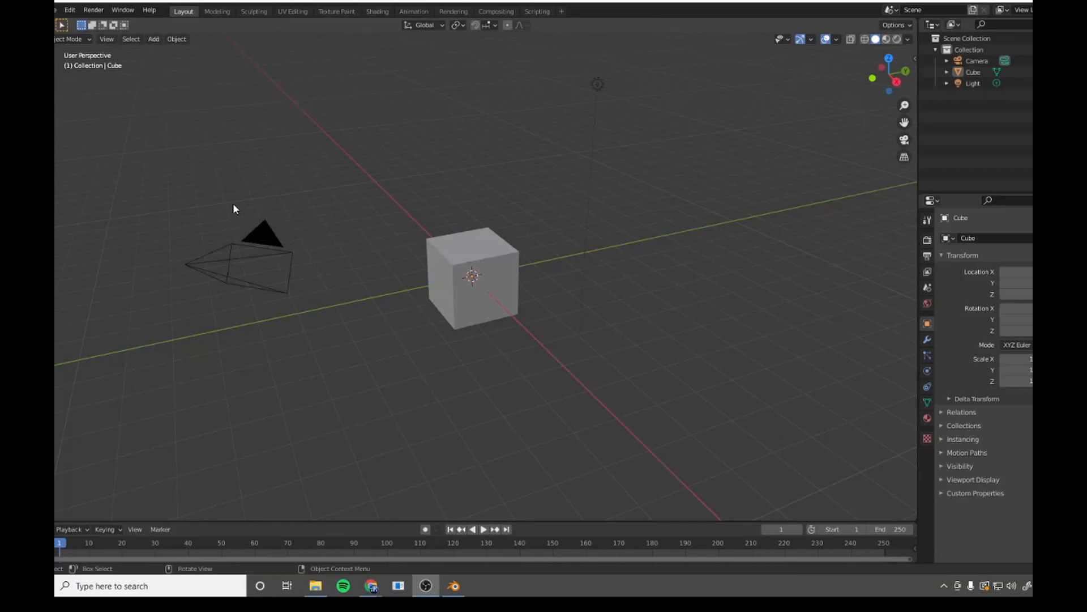
Delete the default camera, cube and light from the Blender scene.
drag(150, 97, 747, 431)
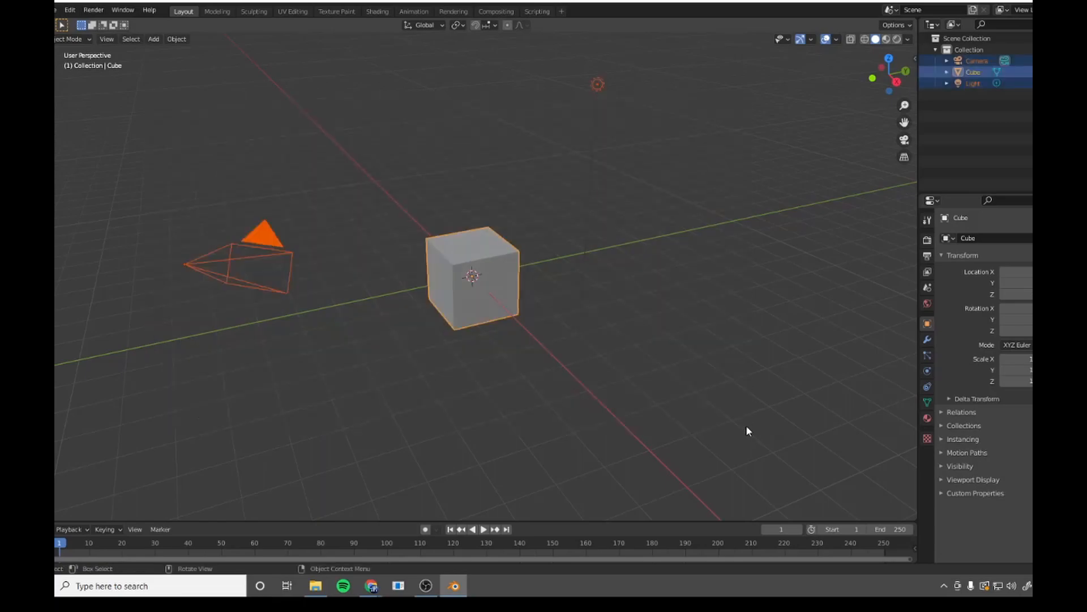
key(Delete)
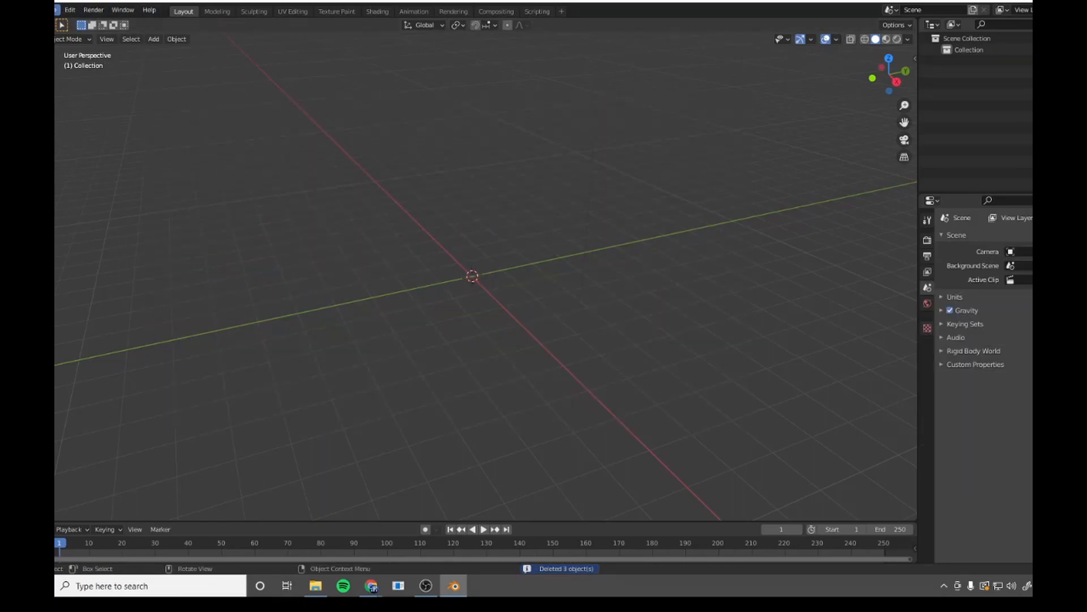
Install the add-on file io_msfs_gltf.py from the Livery_Tutorial folder in Documents.
click(70, 10)
click(113, 174)
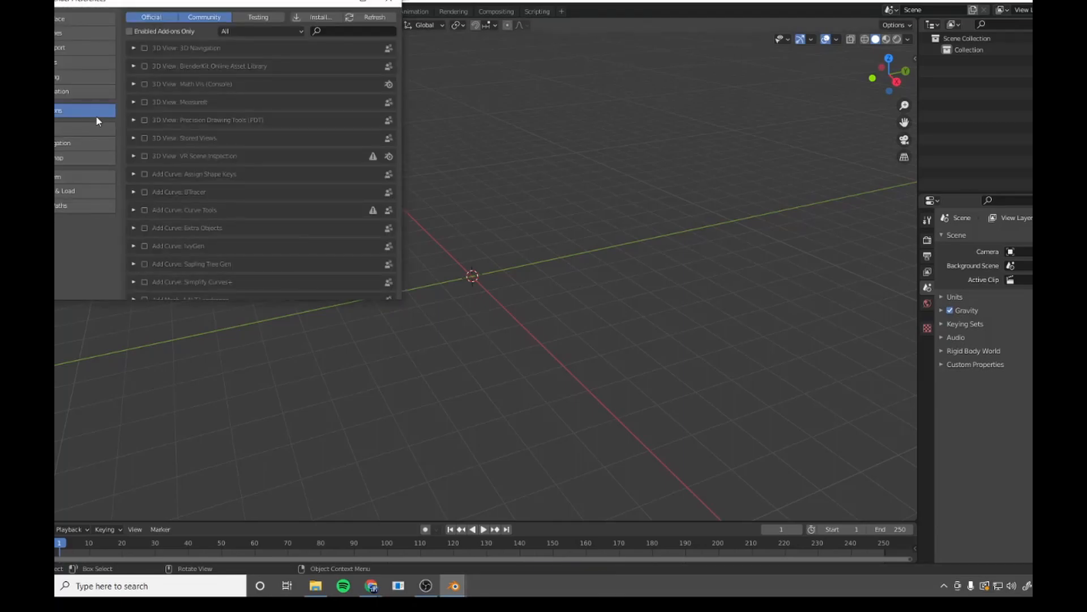
click(317, 17)
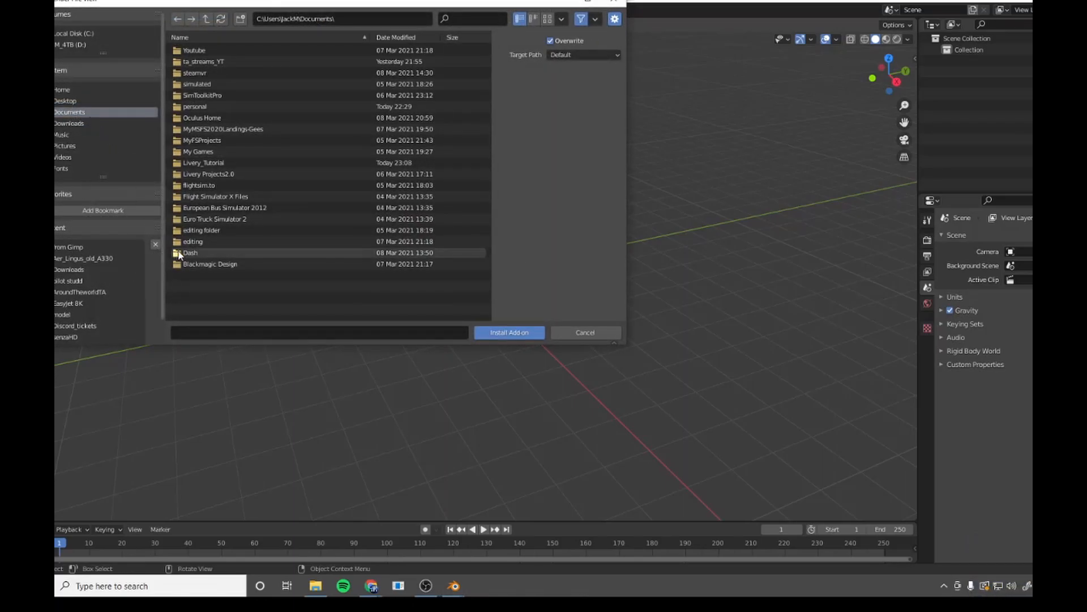
click(219, 163)
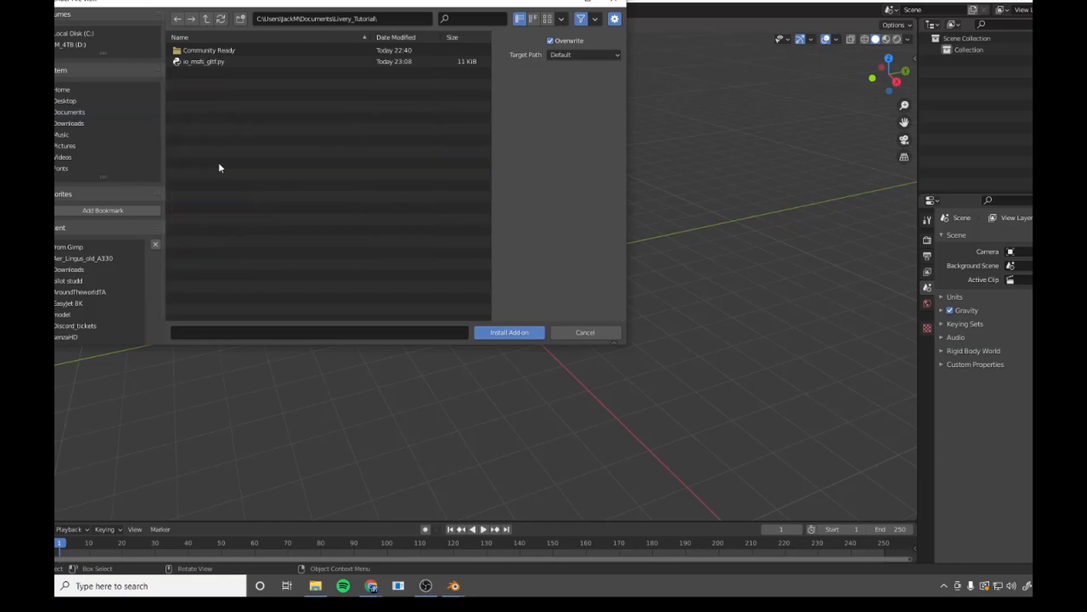
click(200, 65)
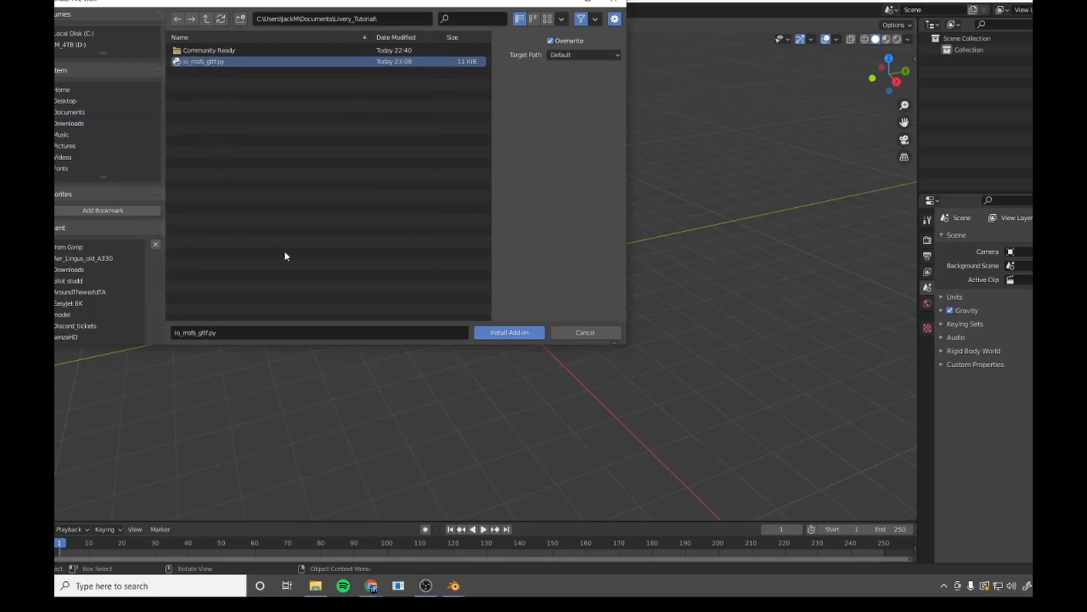
click(493, 332)
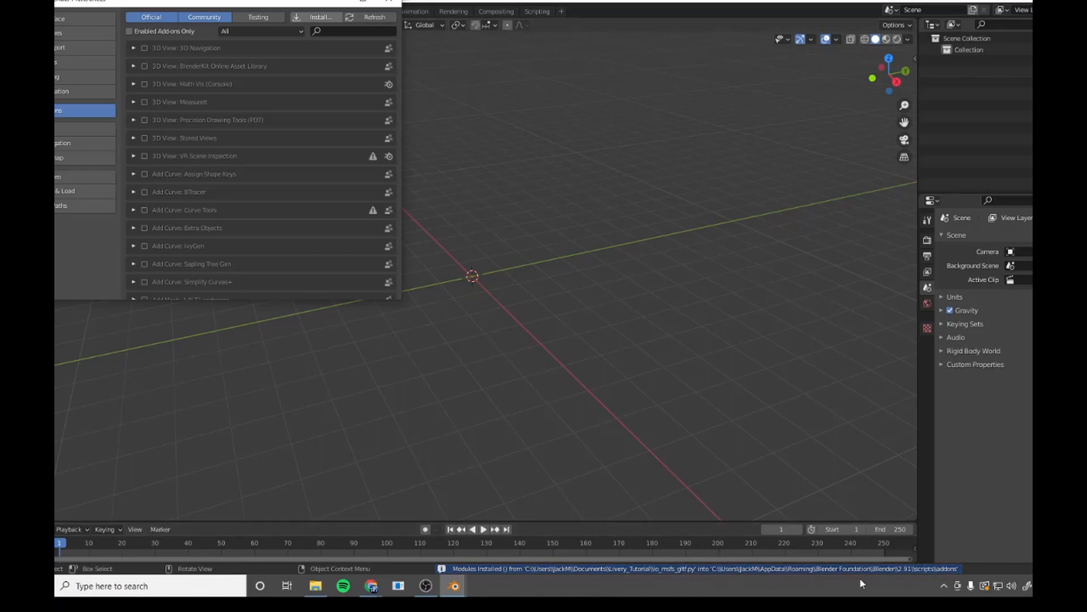
Search the add-ons for "msfs" to check that the MSFS glTF importer is enabled, and close the preferences.
click(332, 32)
text(msfs)
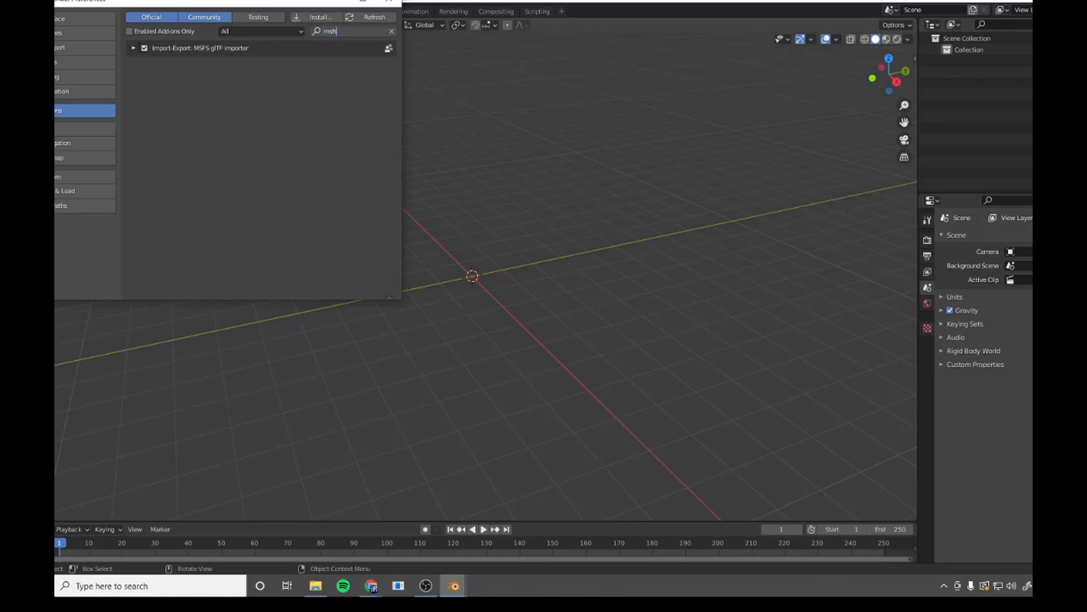
key(Return)
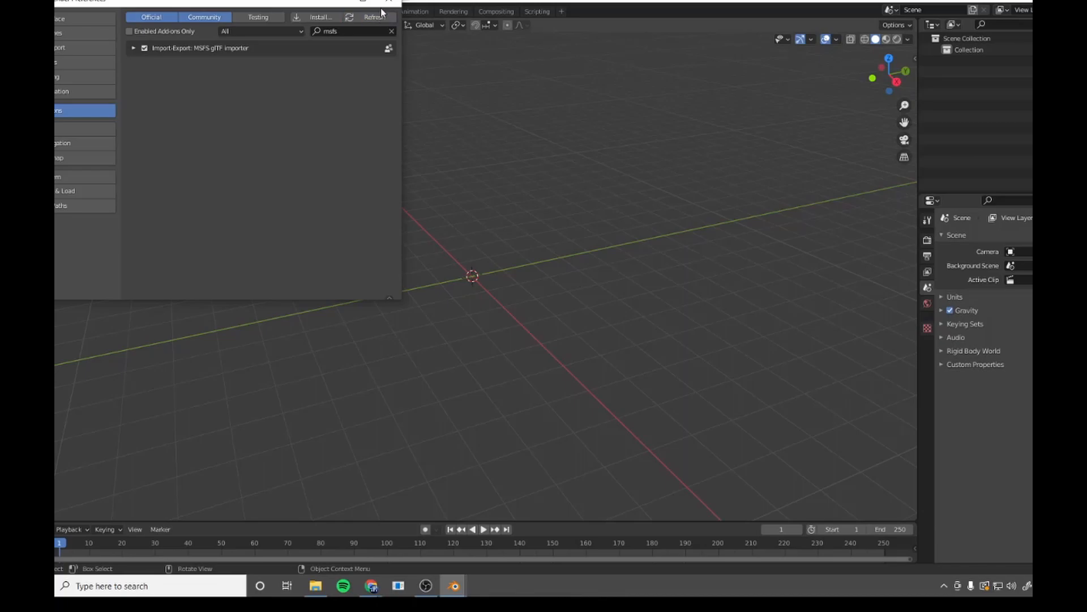
click(389, 5)
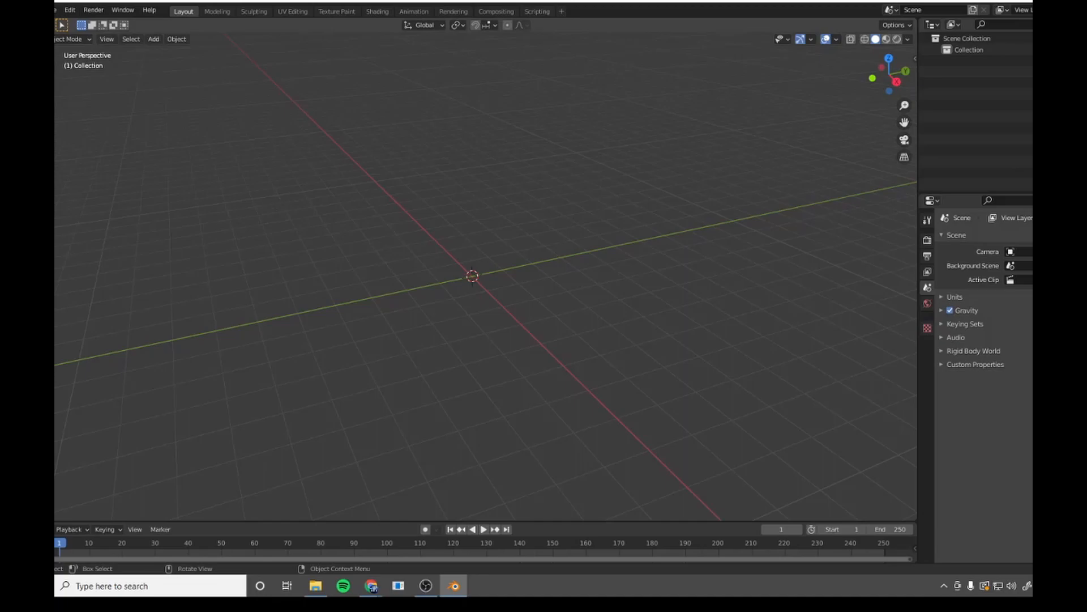
Start an MSFS glTF import and browse to the Official\Steam packages folder of Microsoft Flight Simulator.
click(57, 10)
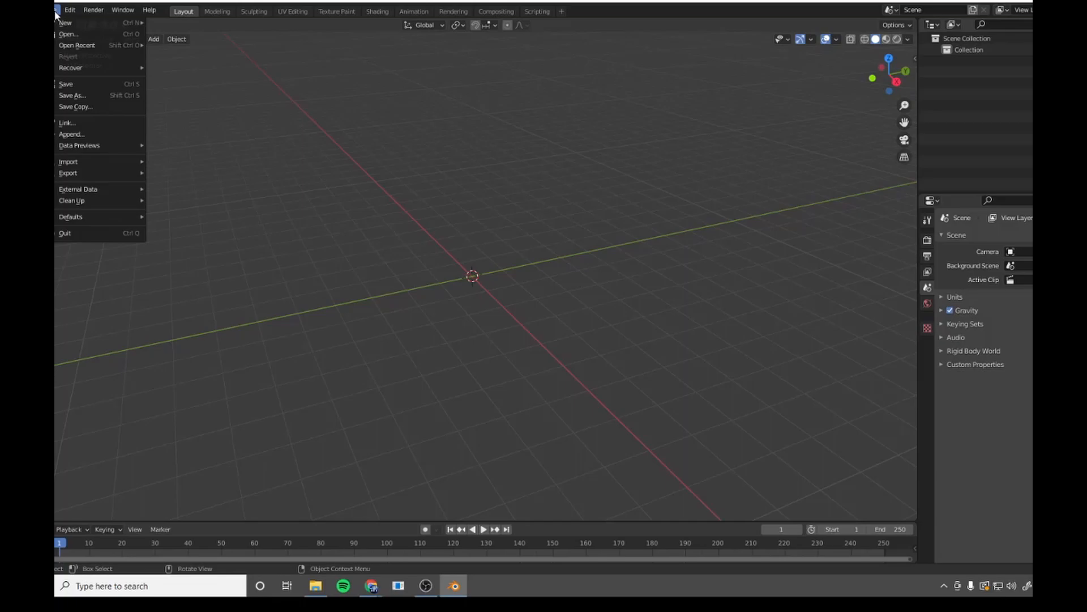
mouse_move(110, 164)
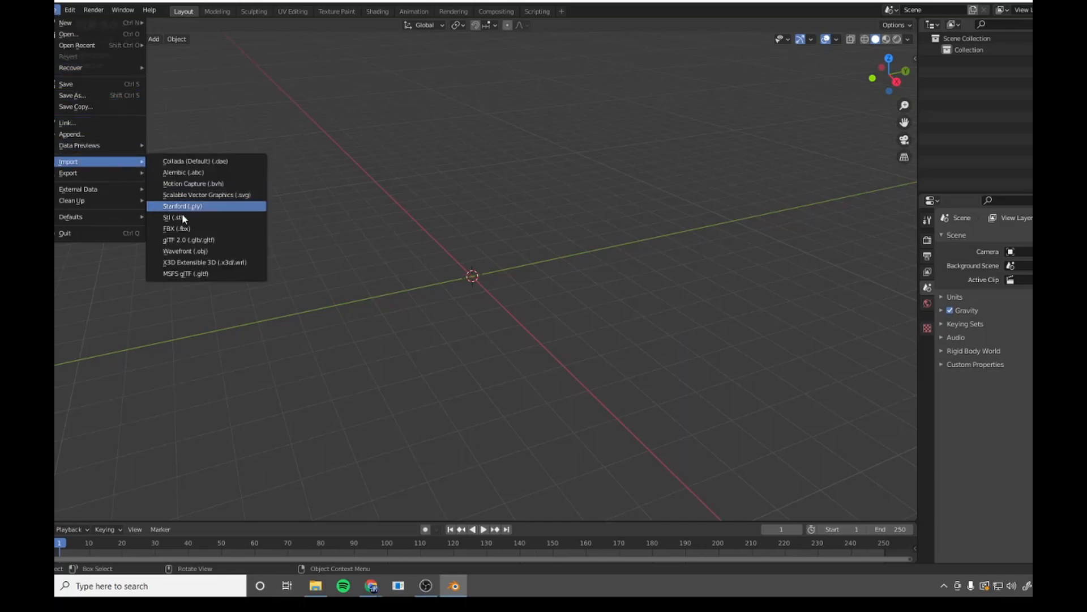
click(206, 276)
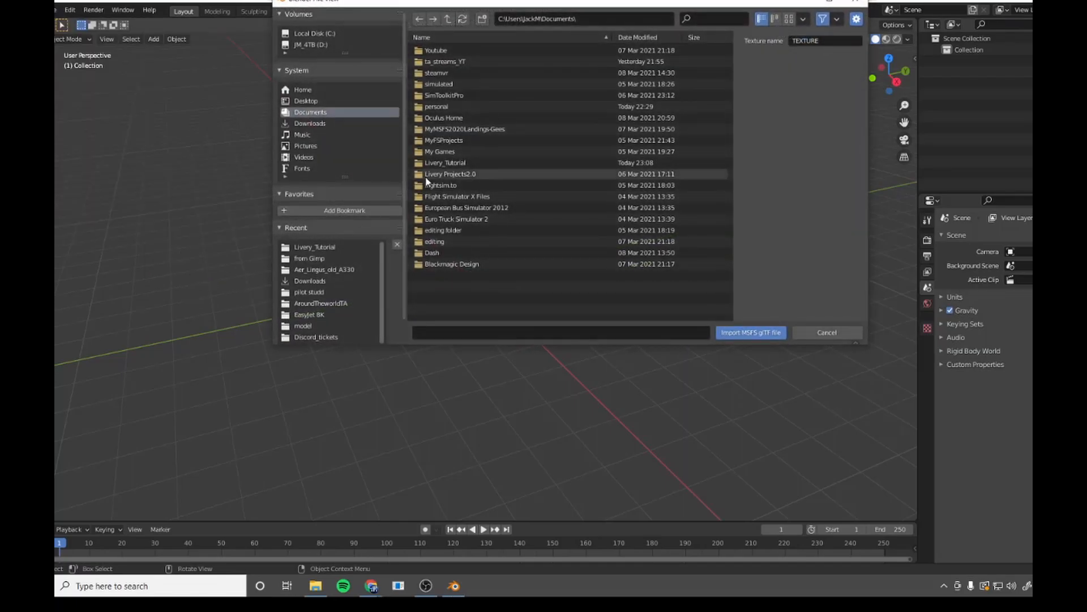
click(314, 102)
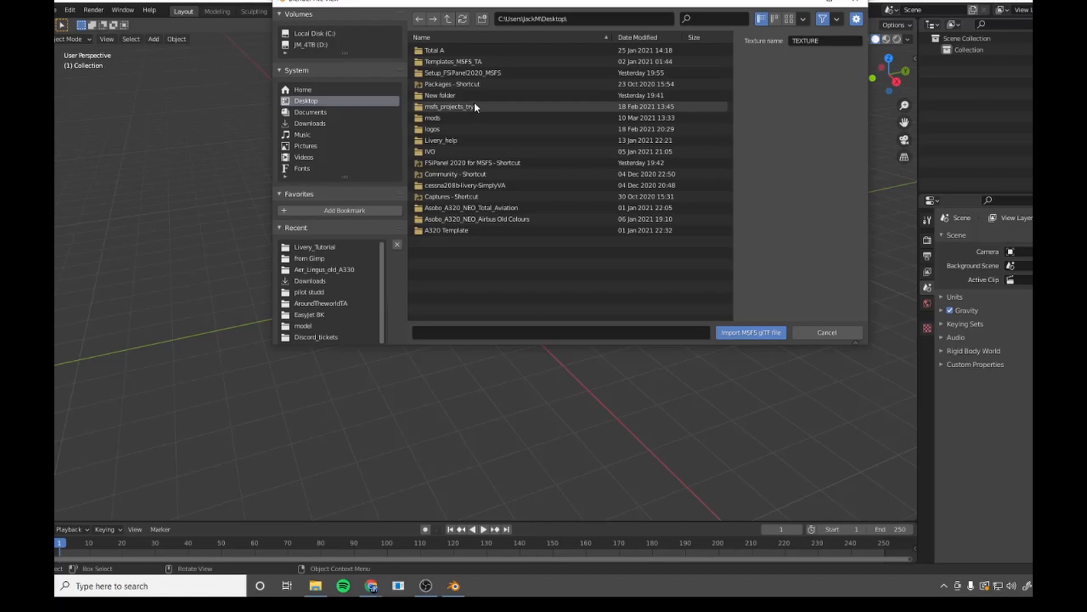
click(465, 174)
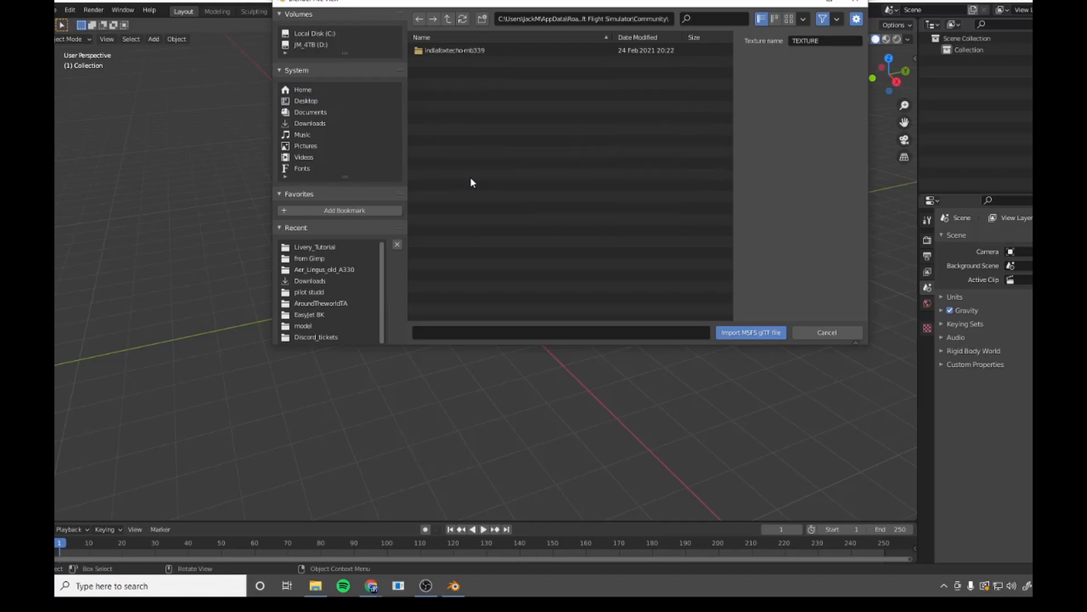
click(450, 17)
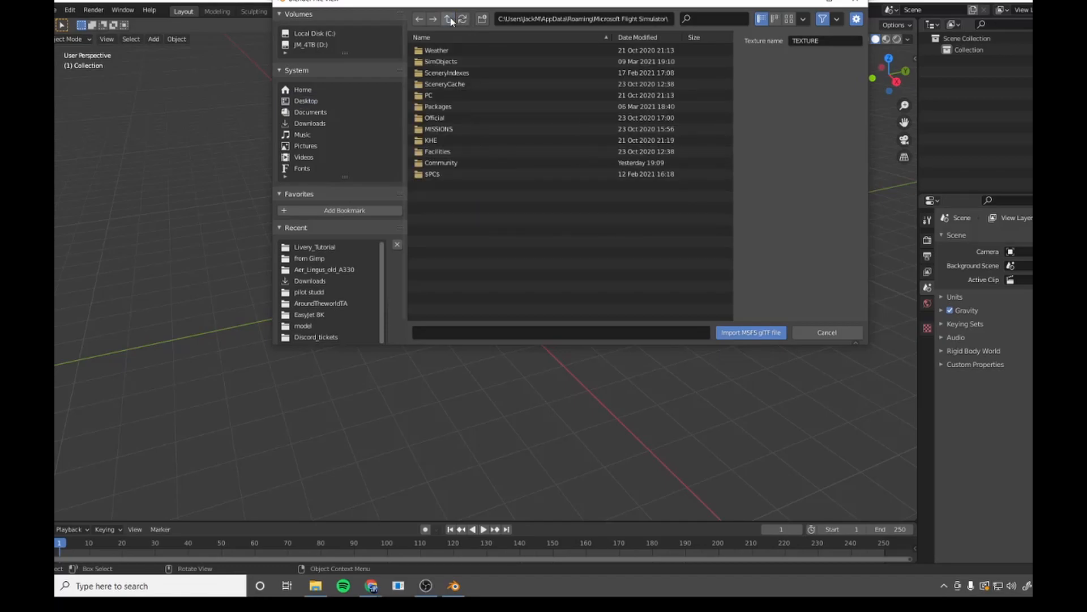
click(458, 110)
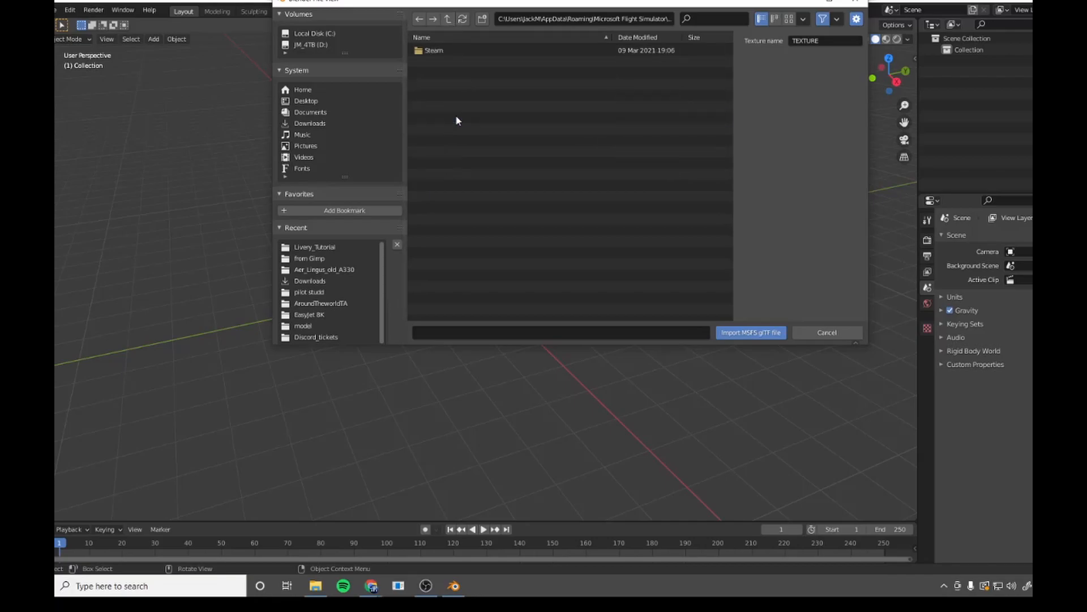
click(440, 51)
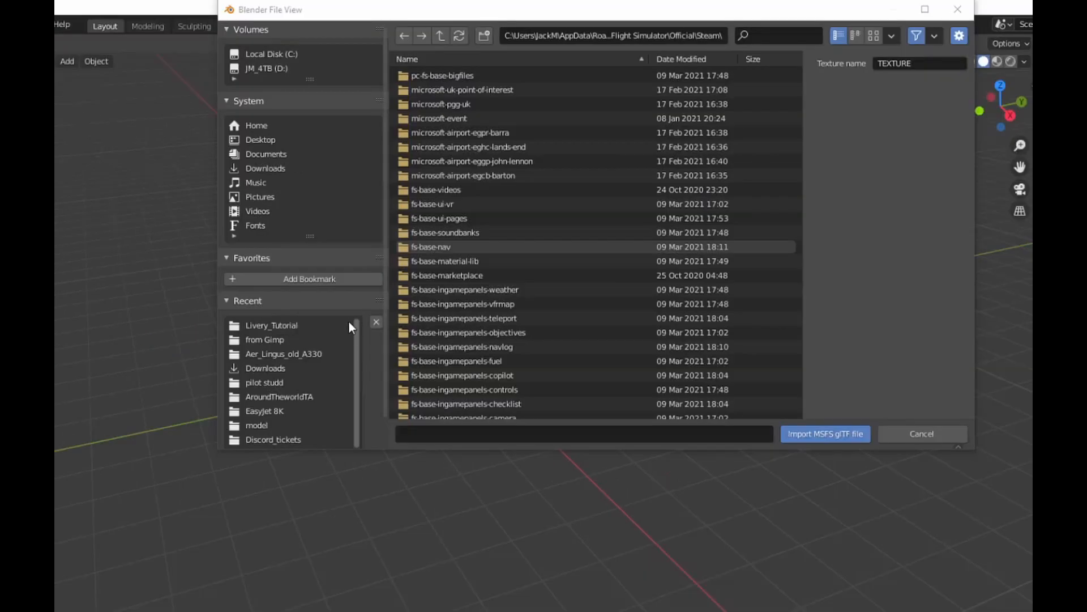
Find and open the asobo-aircraft-a320-neo package folder.
scroll(535, 201, down, 2)
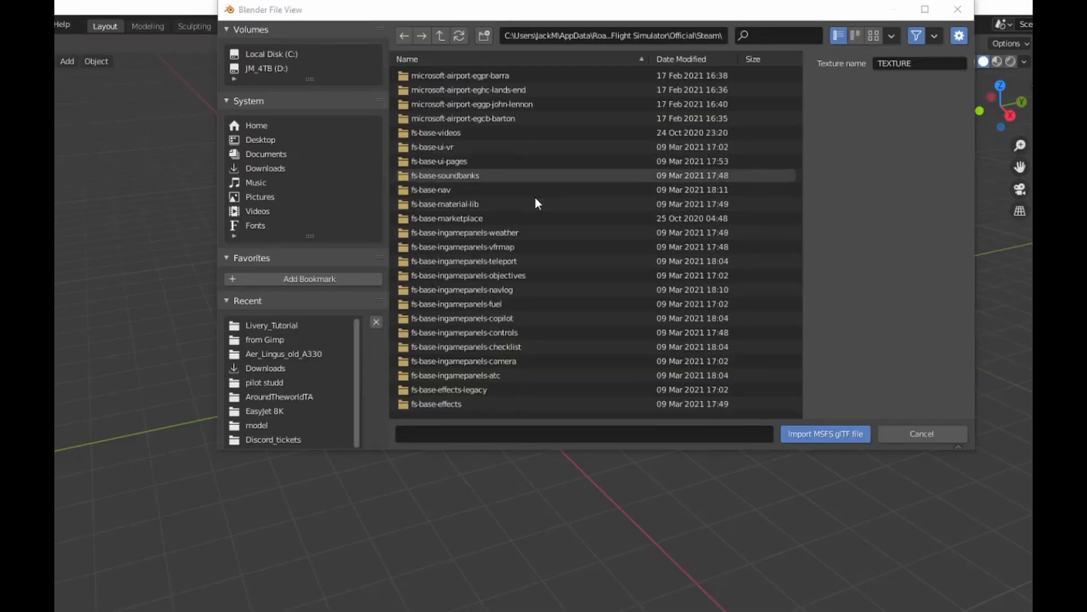
scroll(536, 199, down, 5)
scroll(535, 197, down, 5)
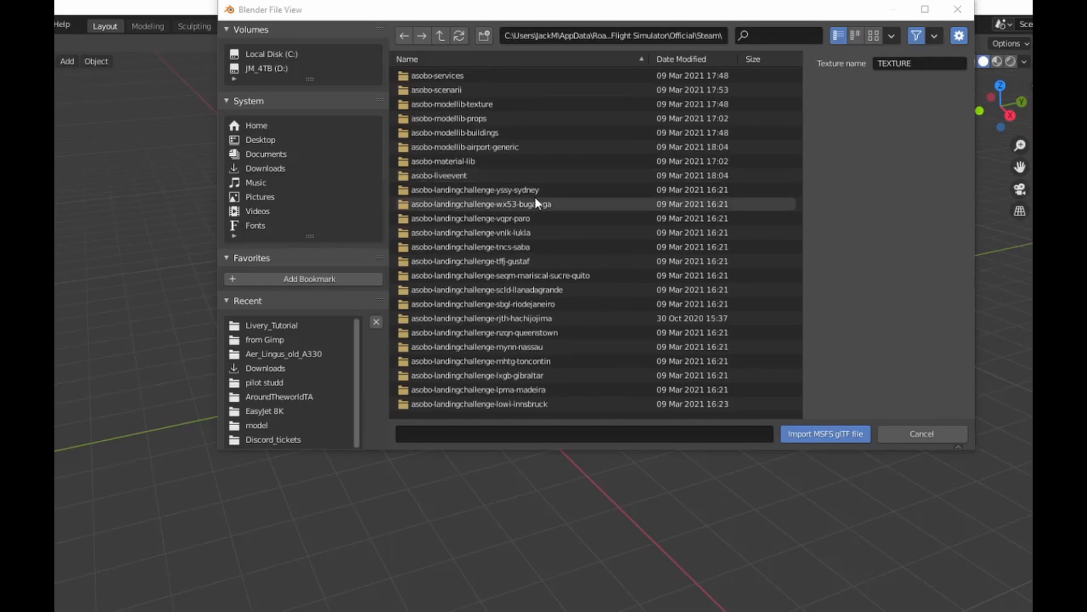
scroll(538, 231, down, 5)
scroll(532, 218, down, 10)
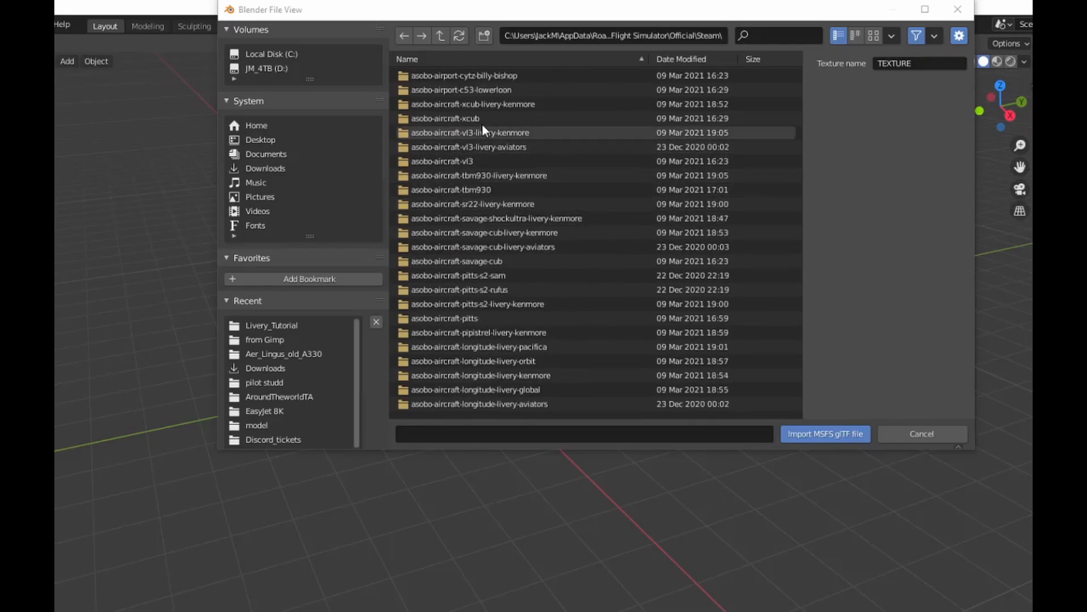
scroll(511, 305, down, 15)
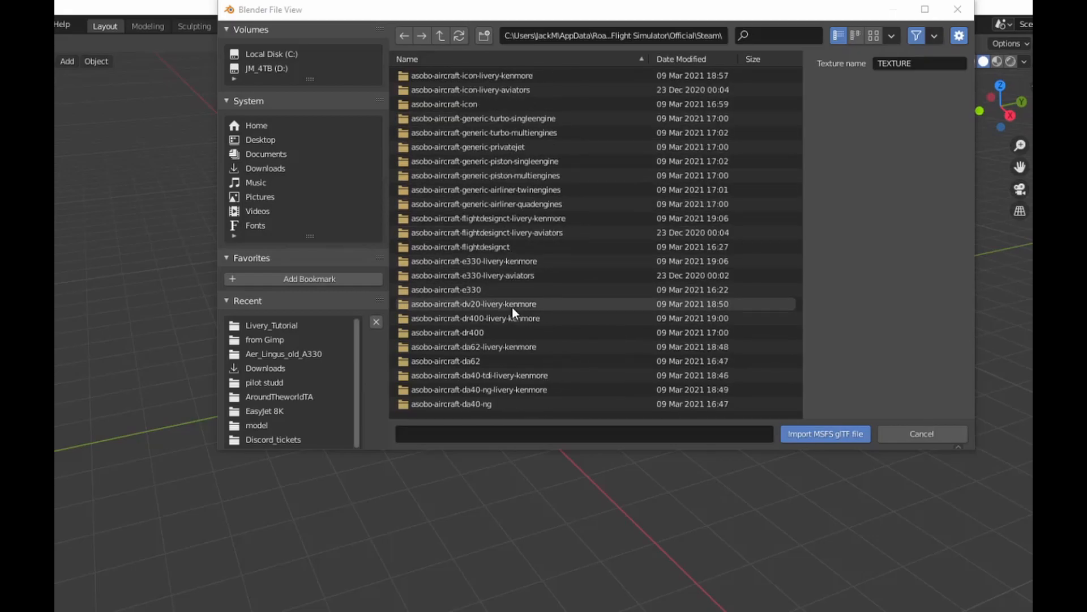
scroll(512, 309, down, 15)
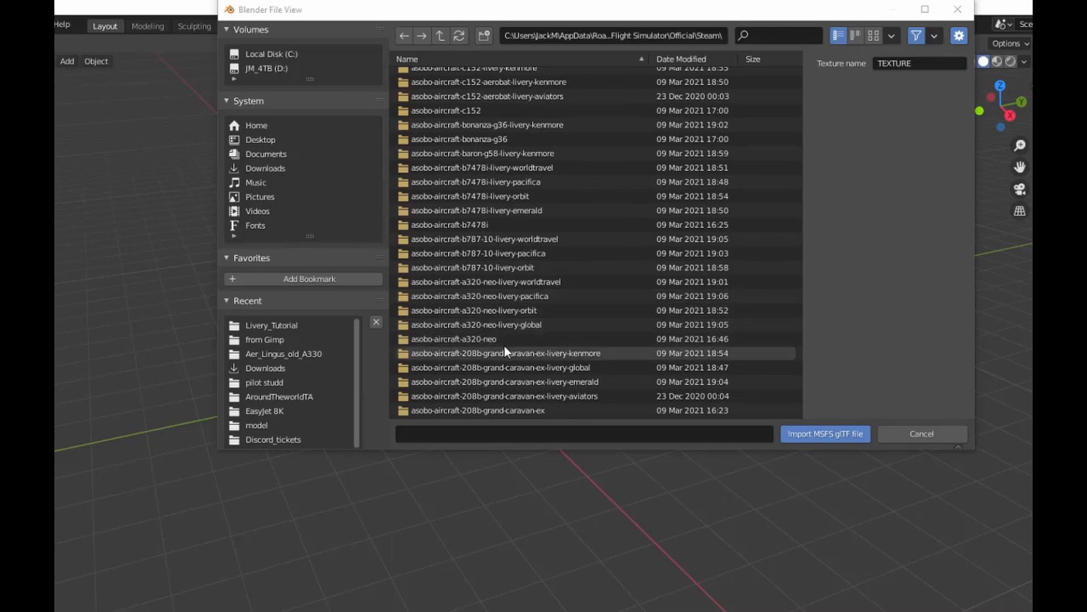
double_click(502, 341)
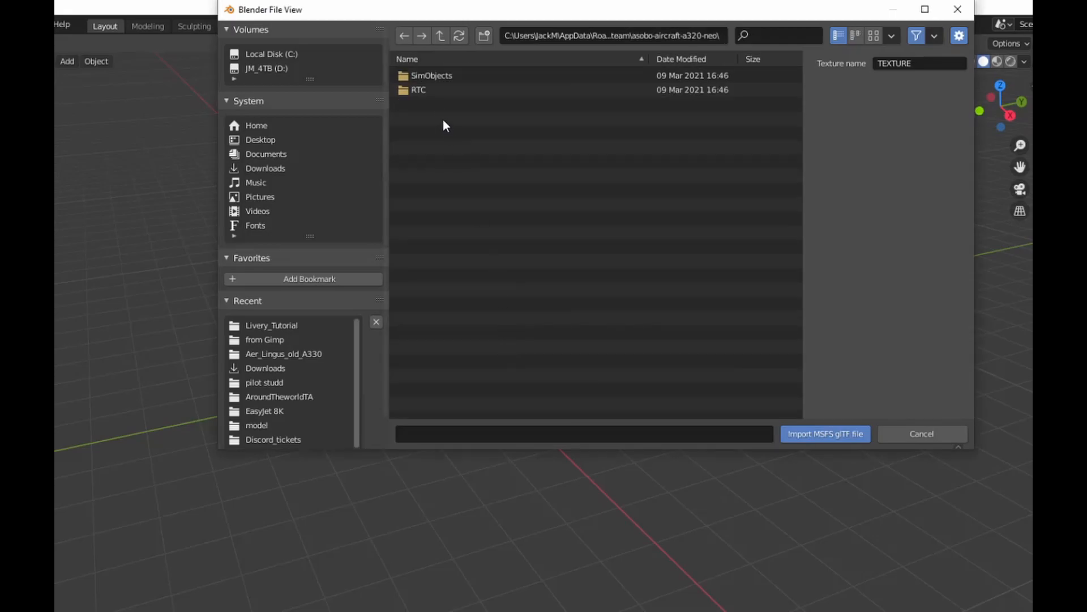
Import A320_NEO_LOD00.gltf from the package's SimObjects\AirPlanes\Asobo_A320_NEO\model folder.
double_click(455, 77)
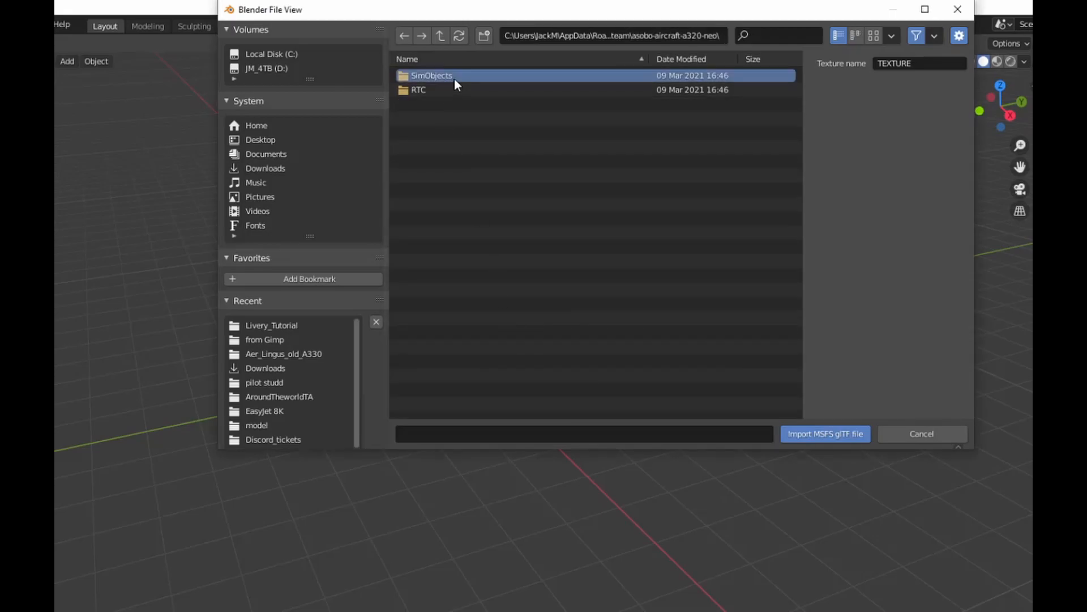
double_click(454, 79)
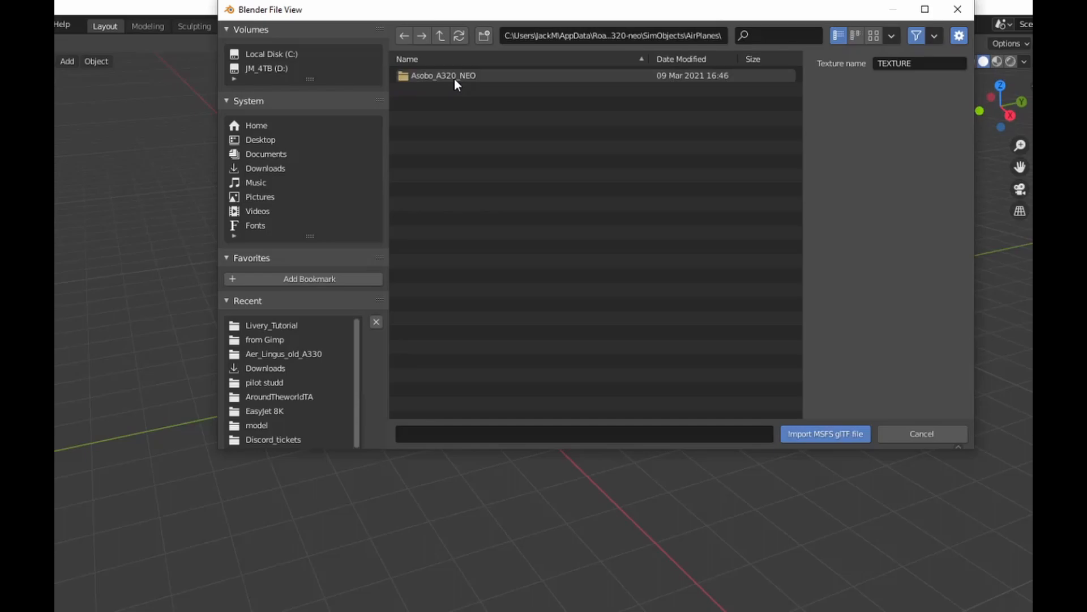
double_click(454, 77)
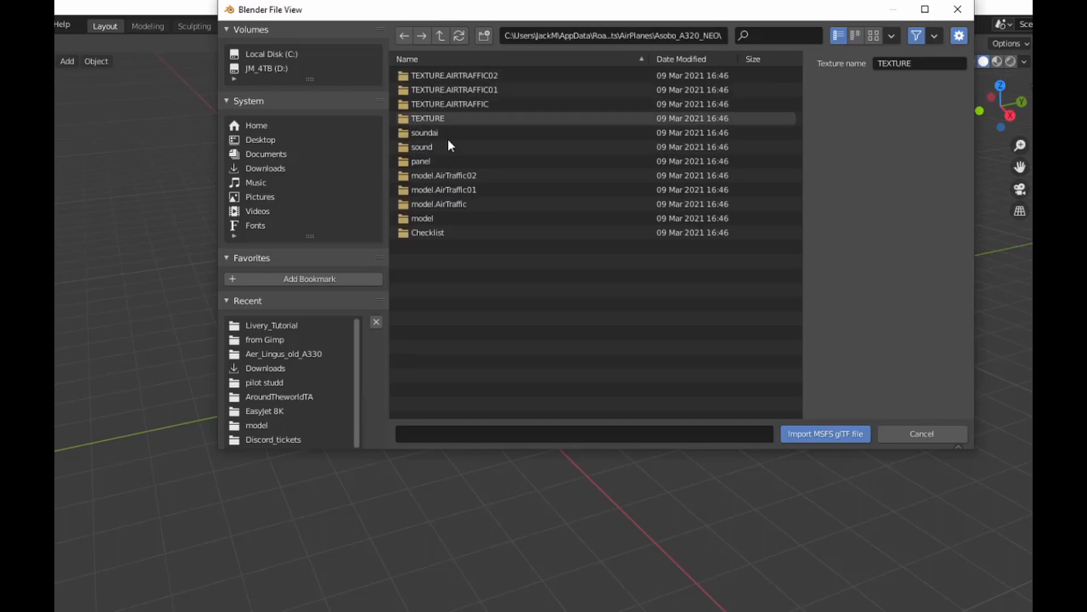
double_click(430, 218)
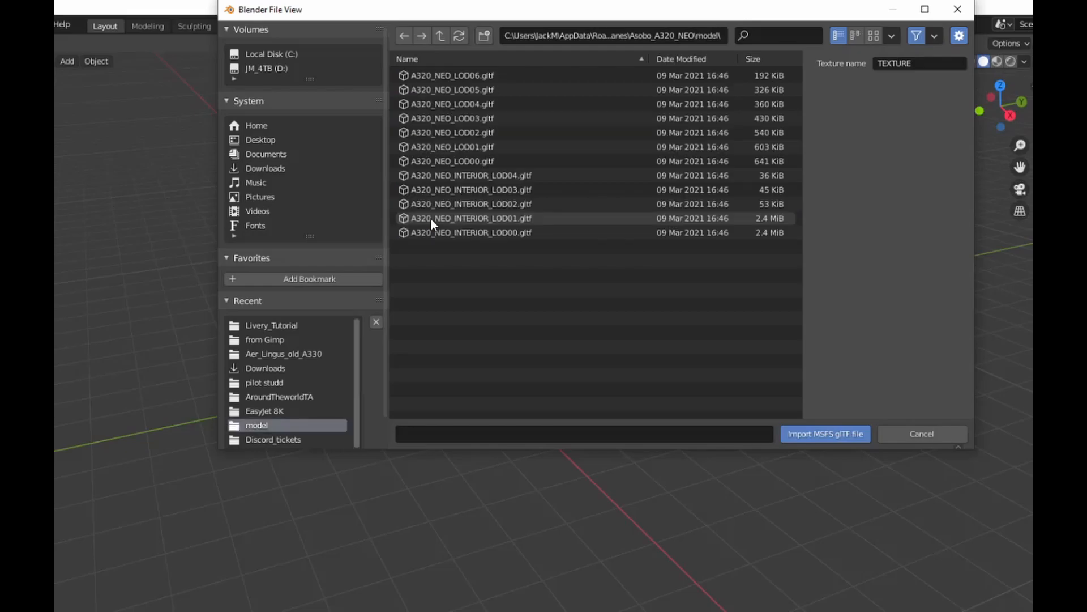
click(486, 161)
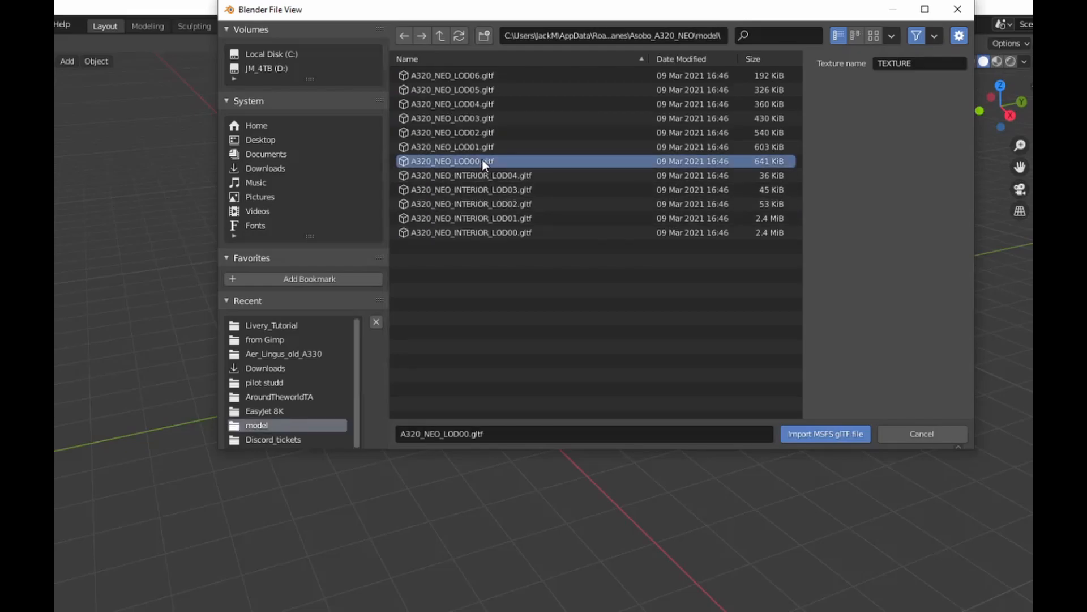
click(814, 434)
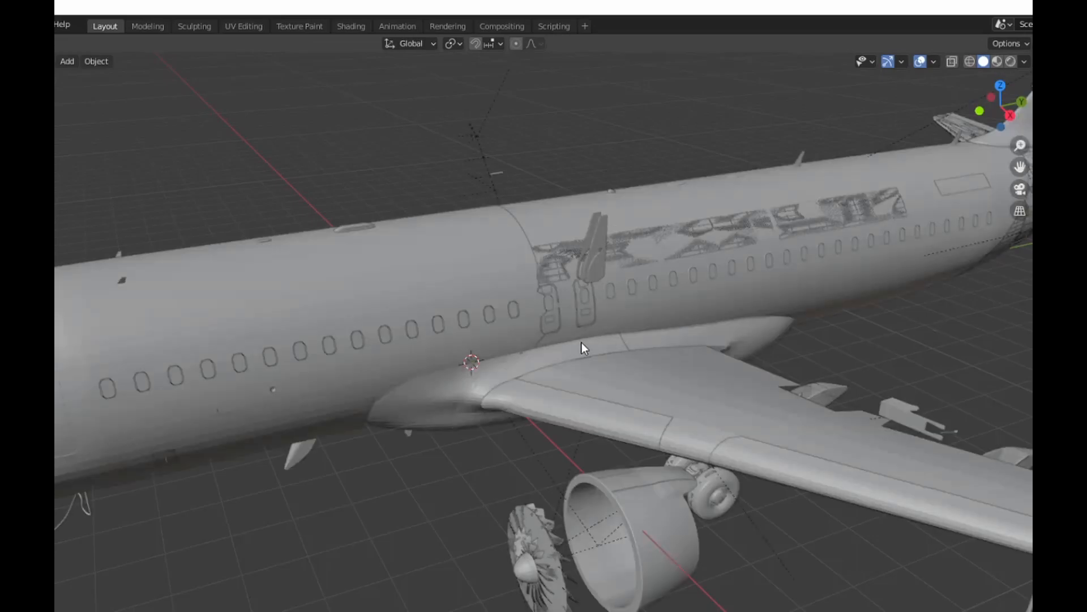
Delete the frost overlay and the decal overlay covering the aircraft's fuselage.
scroll(340, 326, down, 6)
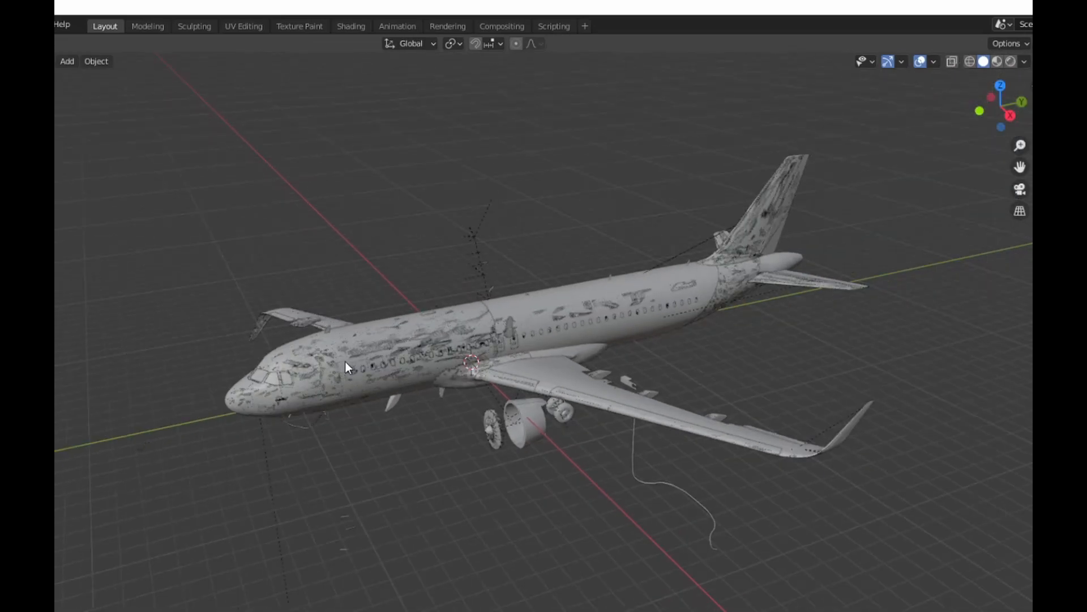
click(329, 360)
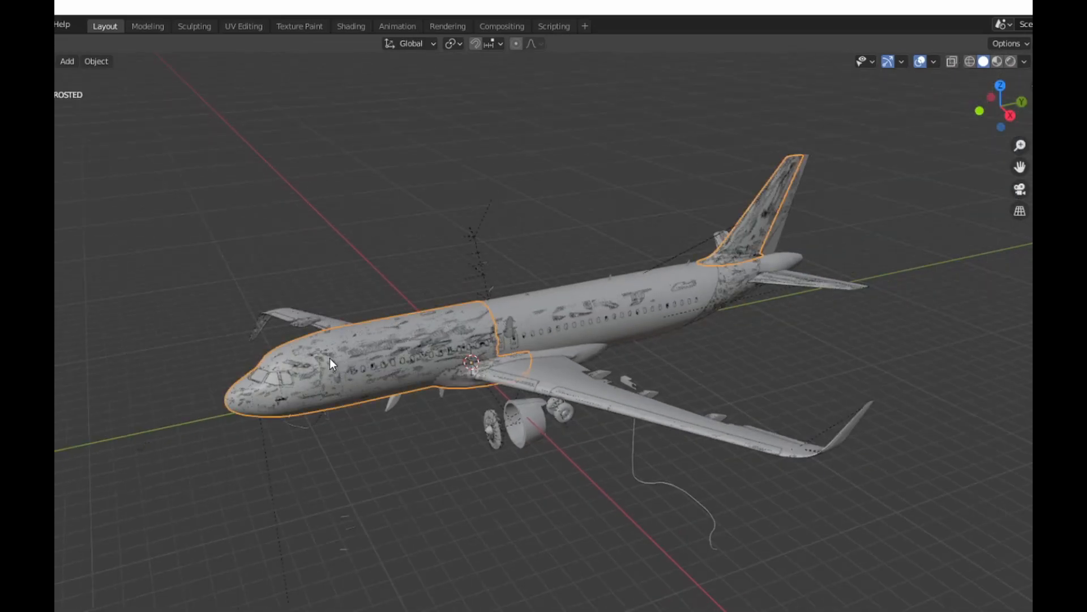
key(Delete)
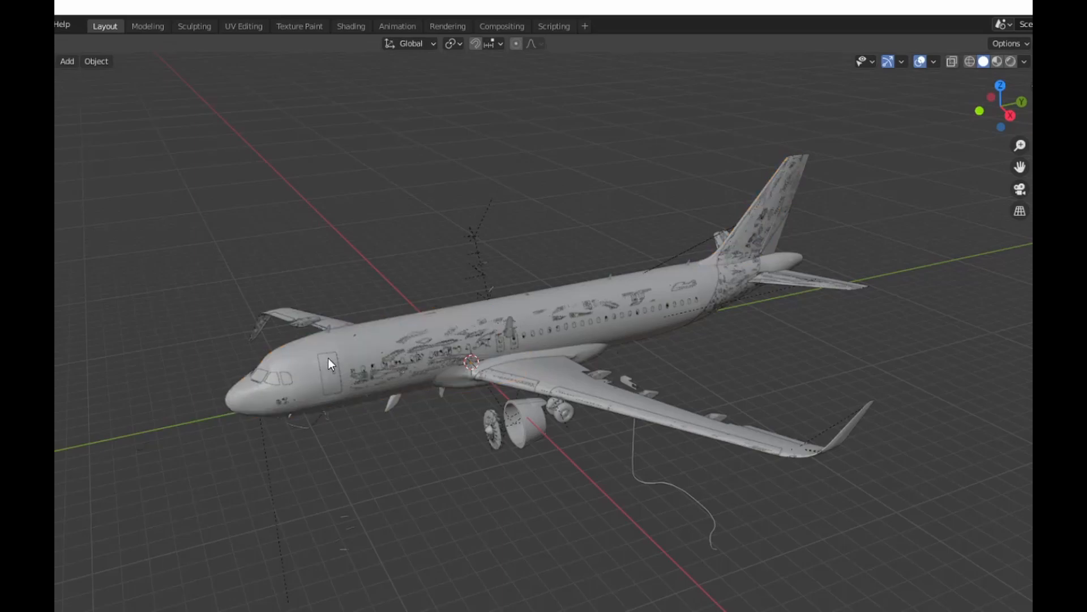
click(446, 333)
click(433, 342)
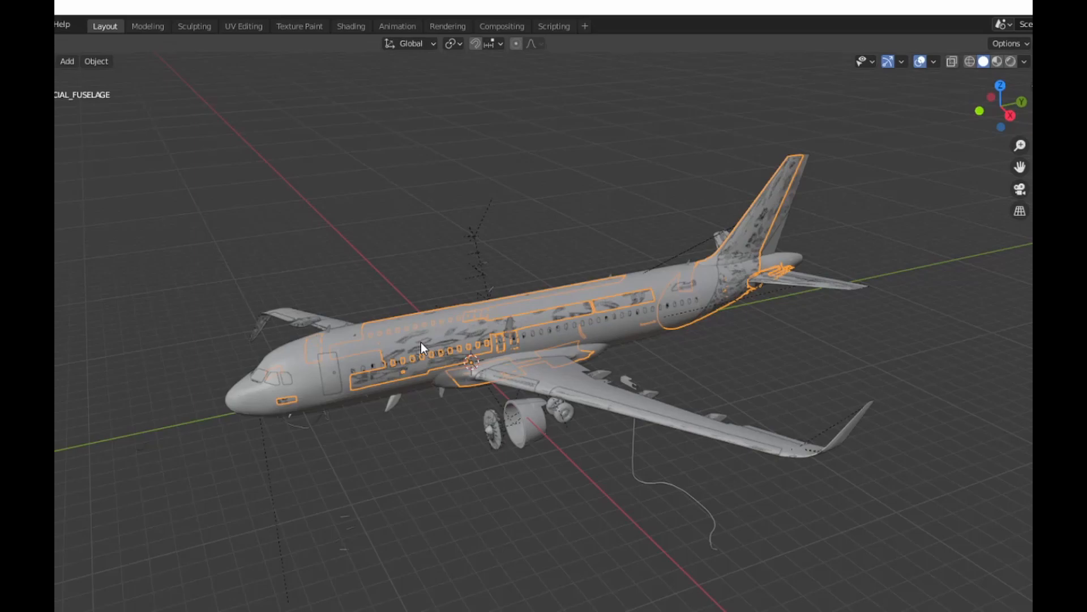
key(Delete)
Delete the remaining overlay meshes around the rear fuselage and tail.
click(687, 285)
click(688, 283)
key(Delete)
mouse_move(688, 284)
middle_down()
mouse_move(133, 329)
mouse_move(883, 402)
middle_up()
click(883, 402)
key(Delete)
click(885, 406)
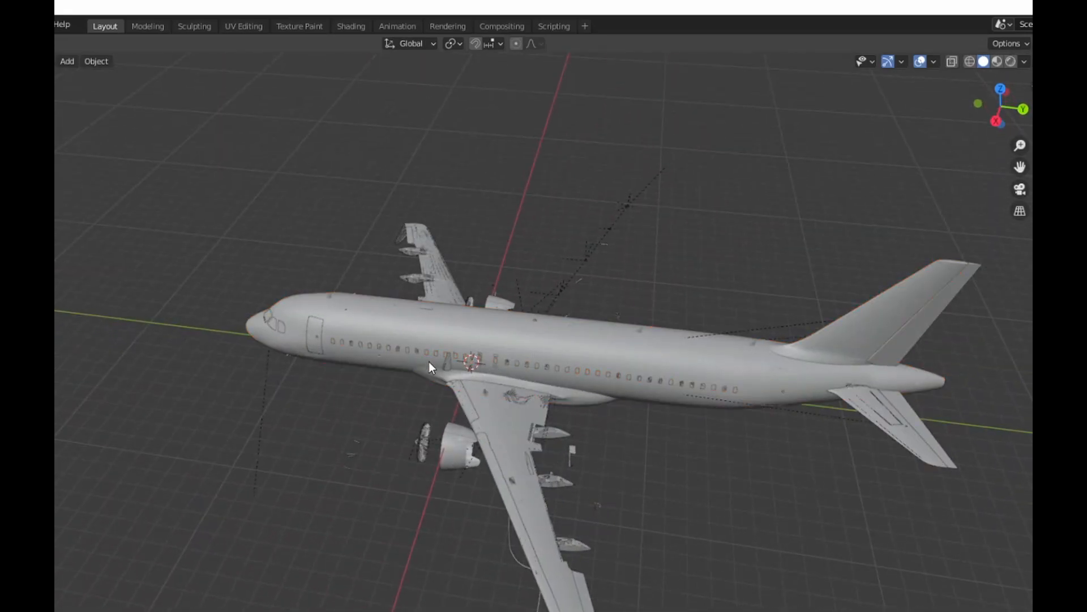
Select the fuselage, passenger doors, cargo door and rudder together, and hide all unselected objects.
middle_drag(429, 362, 472, 355)
click(385, 331)
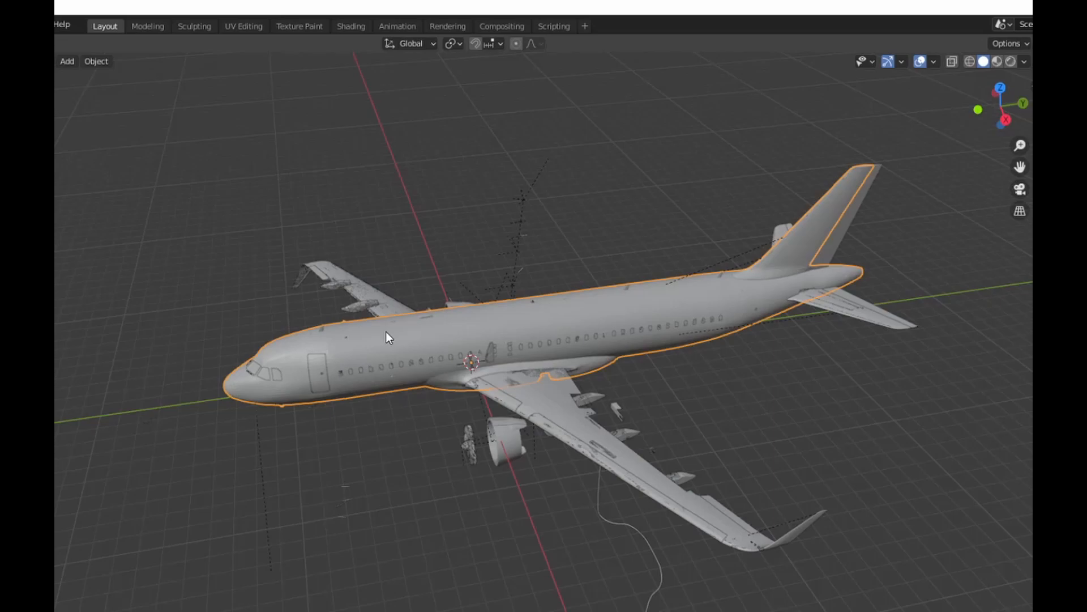
shift+click(320, 370)
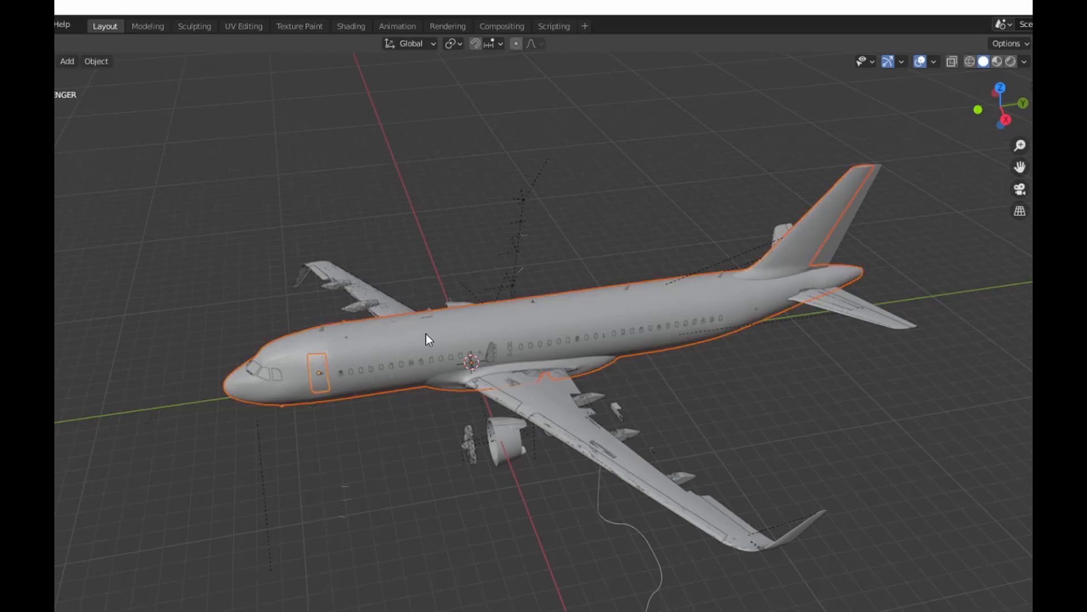
shift+click(835, 242)
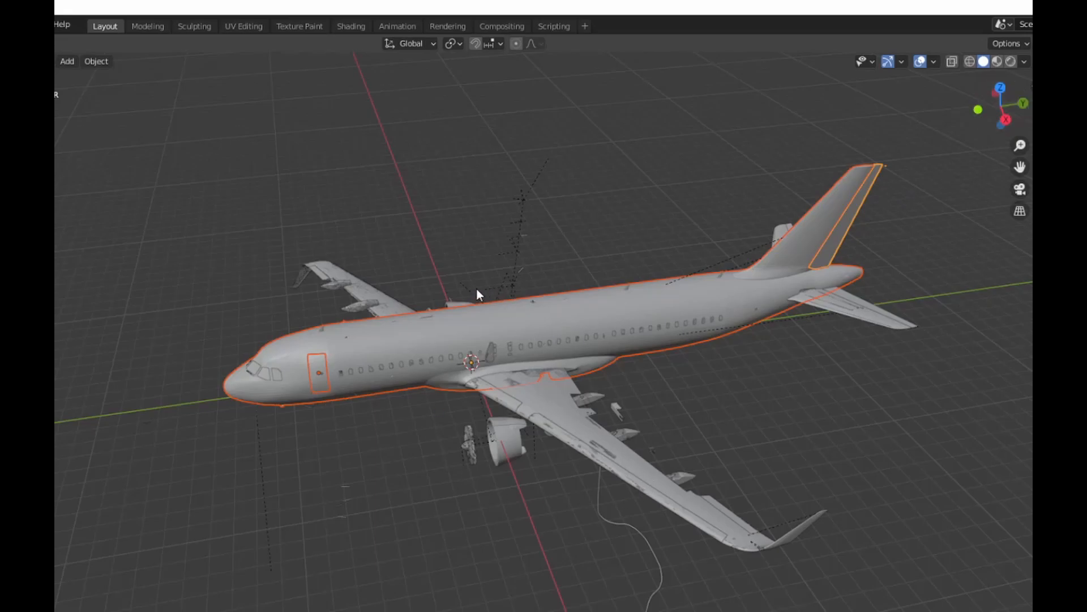
drag(1000, 105, 572, 357)
shift+click(573, 359)
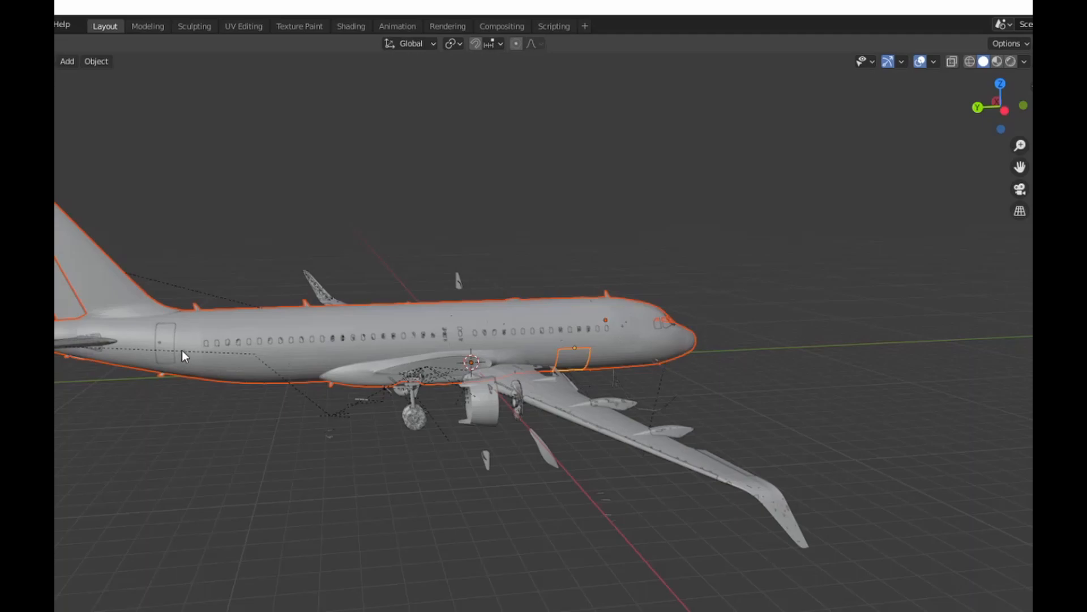
shift+click(166, 334)
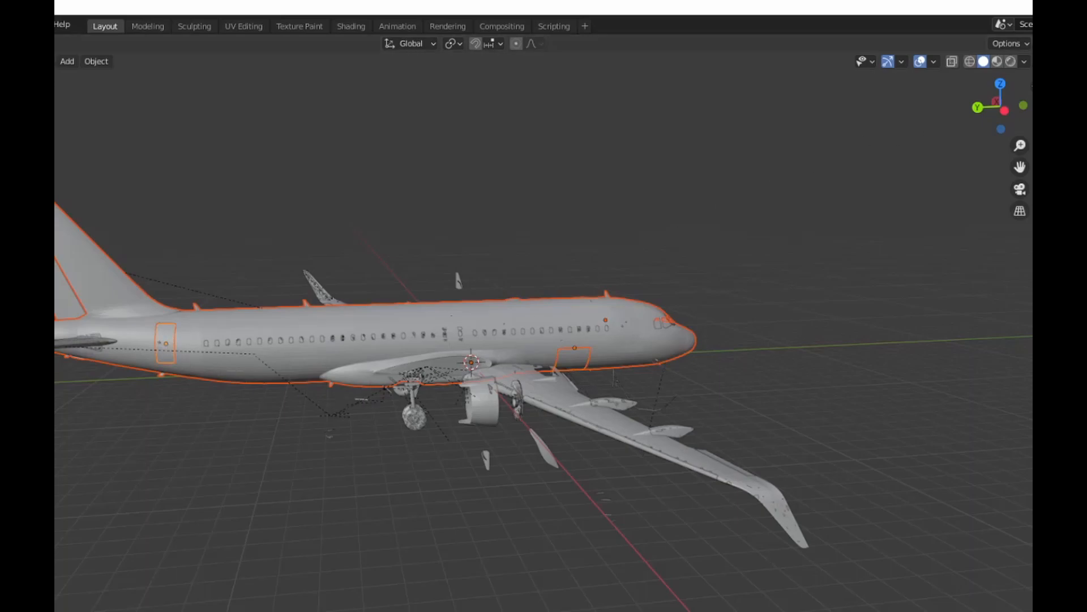
drag(1000, 107, 219, 318)
key(shift+h)
click(221, 397)
Select the fuselage and switch to the Texture Paint workspace with the whole aircraft in view.
middle_drag(730, 255, 850, 209)
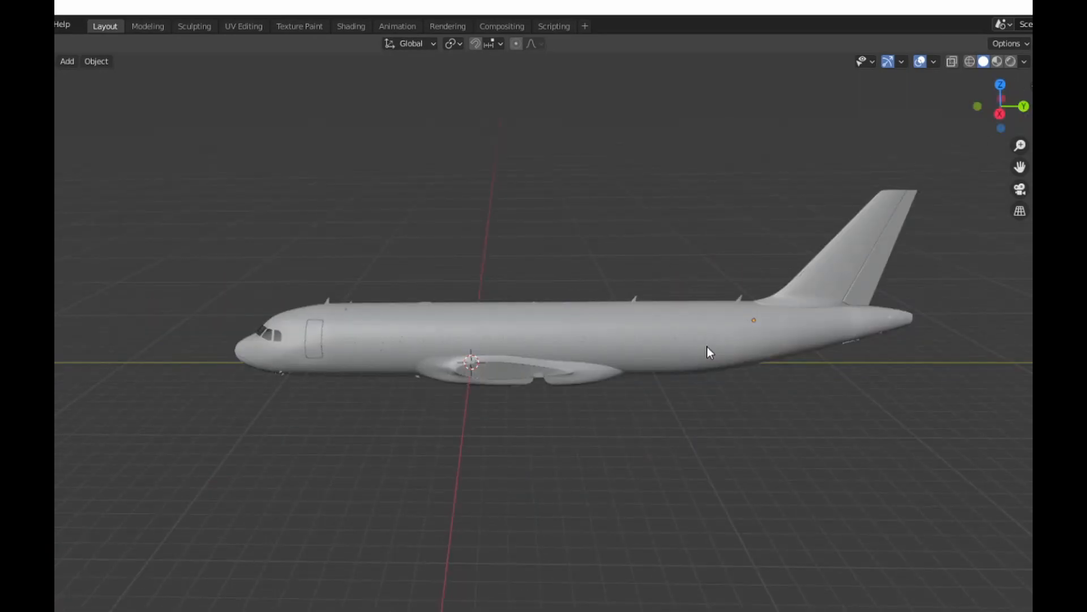
click(695, 359)
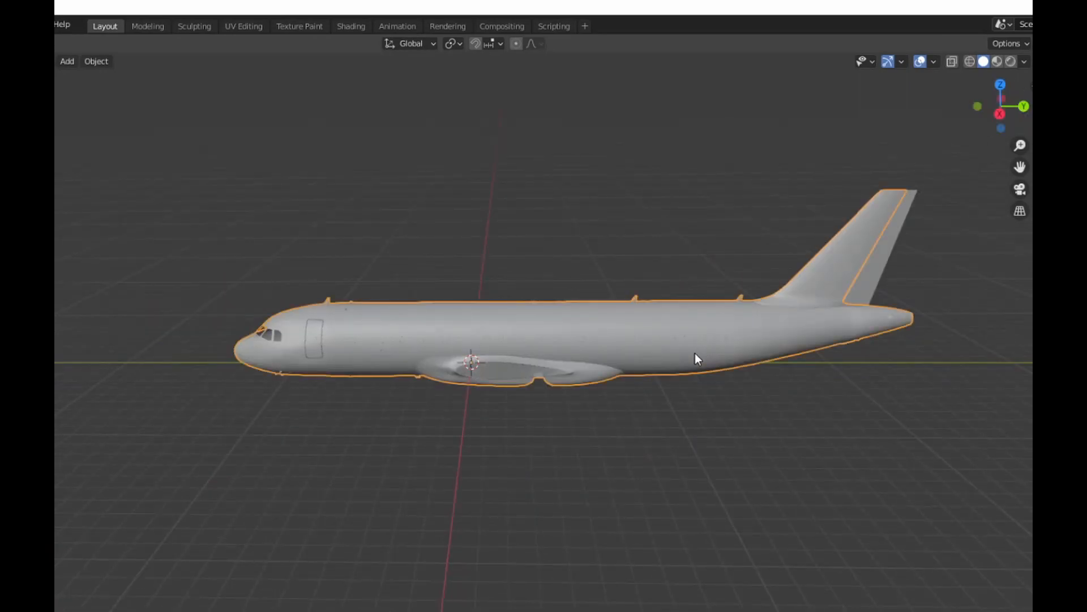
click(294, 25)
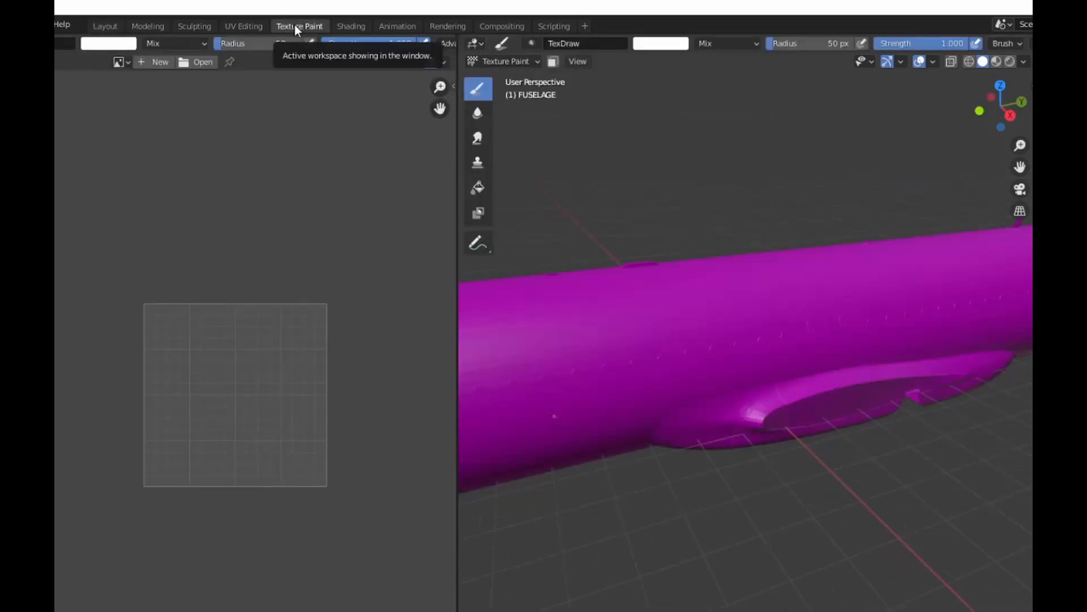
scroll(767, 451, down, 5)
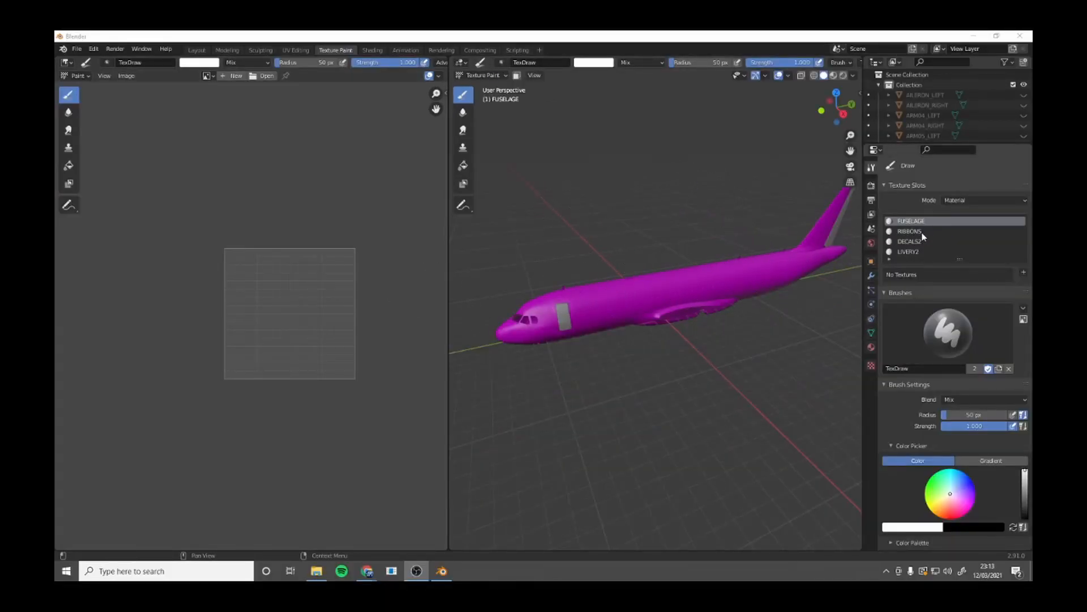
Start adding a base color paint slot to the FUSELAGE material, with width and height set to 8192 px.
click(1023, 273)
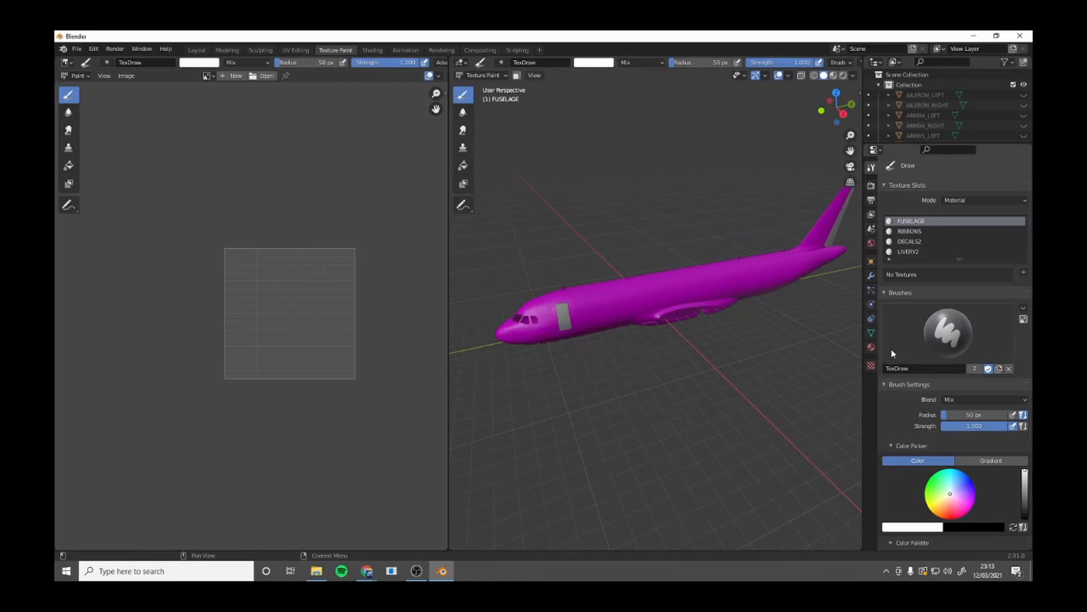
click(1023, 273)
click(996, 286)
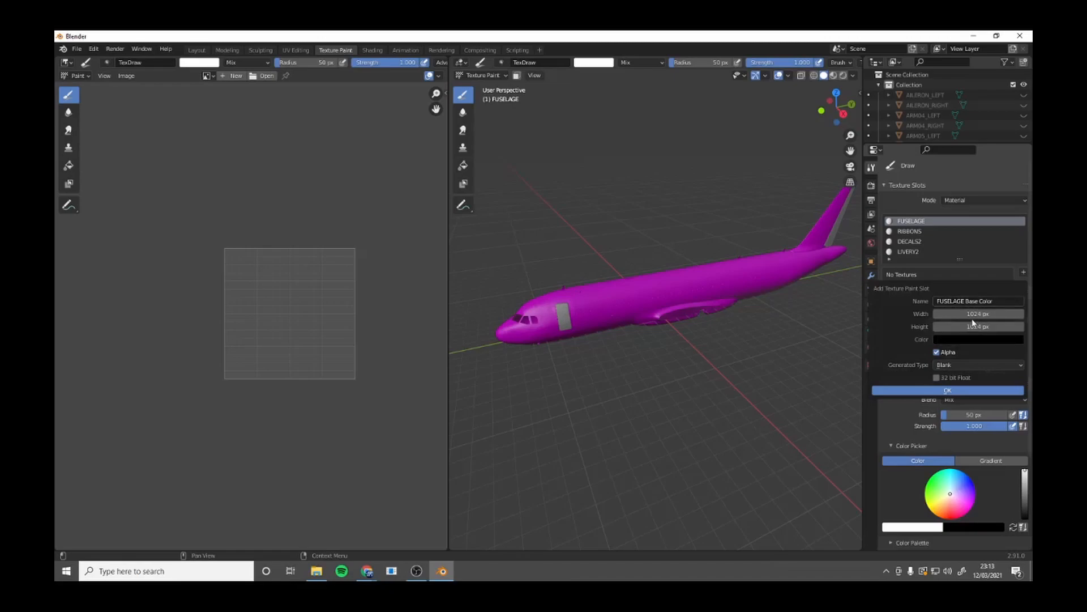
click(1000, 315)
click(999, 317)
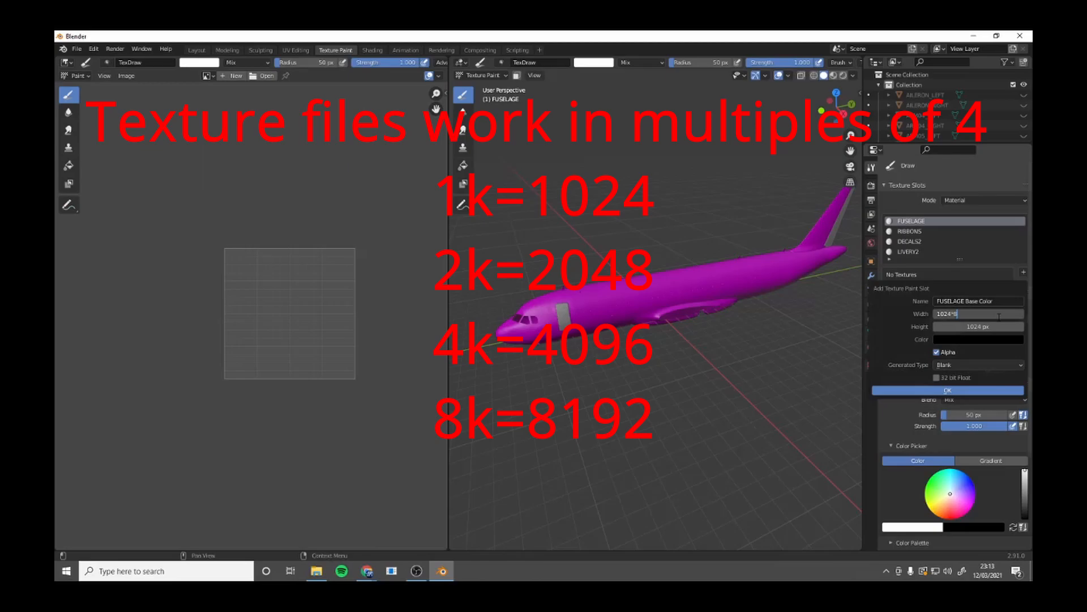
key(Return)
click(997, 326)
text(*)
key(Return)
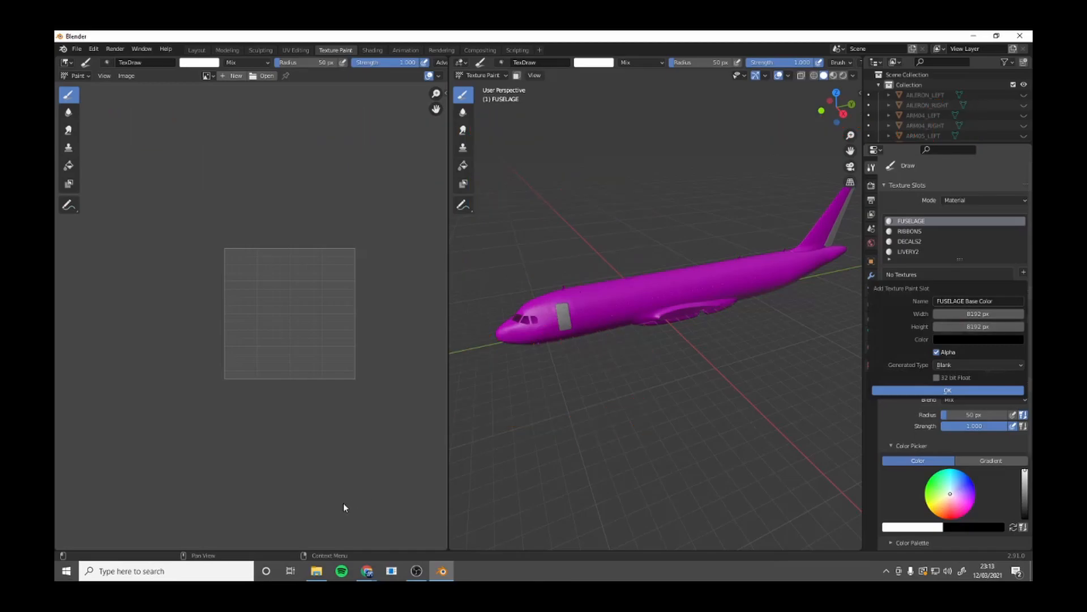
Open the AIR_CANADA_livery picture from the Livery_Tutorial folder to check the livery's base colour.
click(316, 571)
drag(737, 85, 317, 131)
double_click(403, 250)
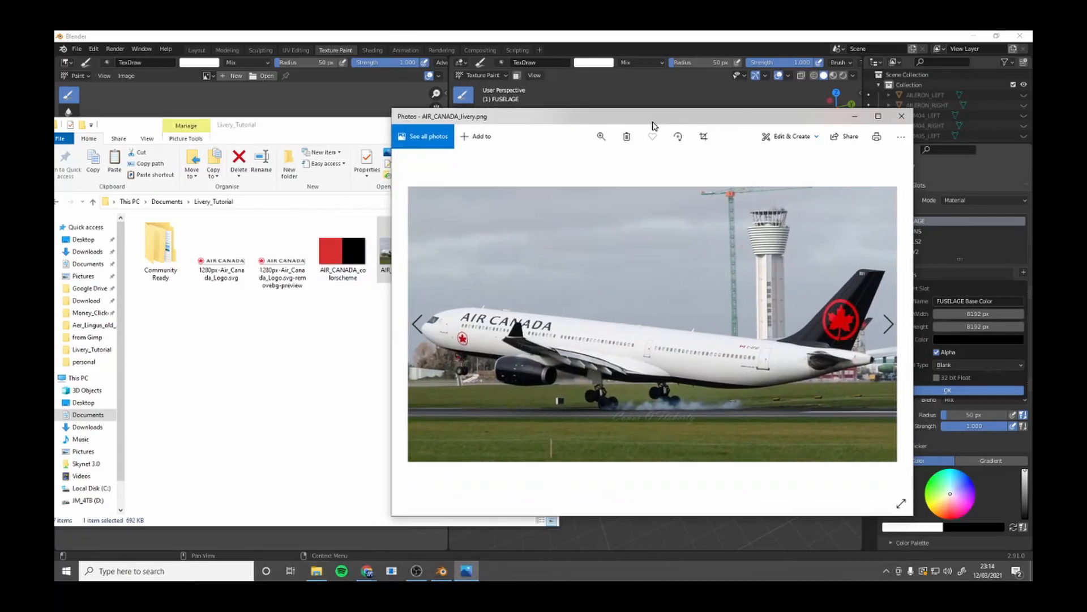
click(316, 571)
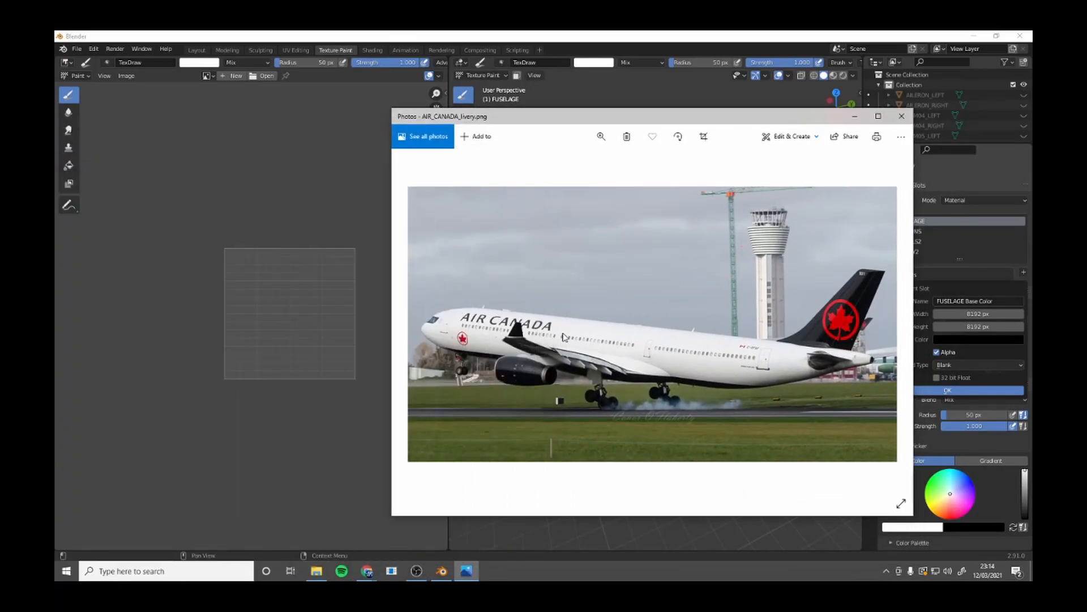
Set the new texture's fill colour to white and create the FUSELAGE Base Color paint slot.
click(929, 326)
click(950, 339)
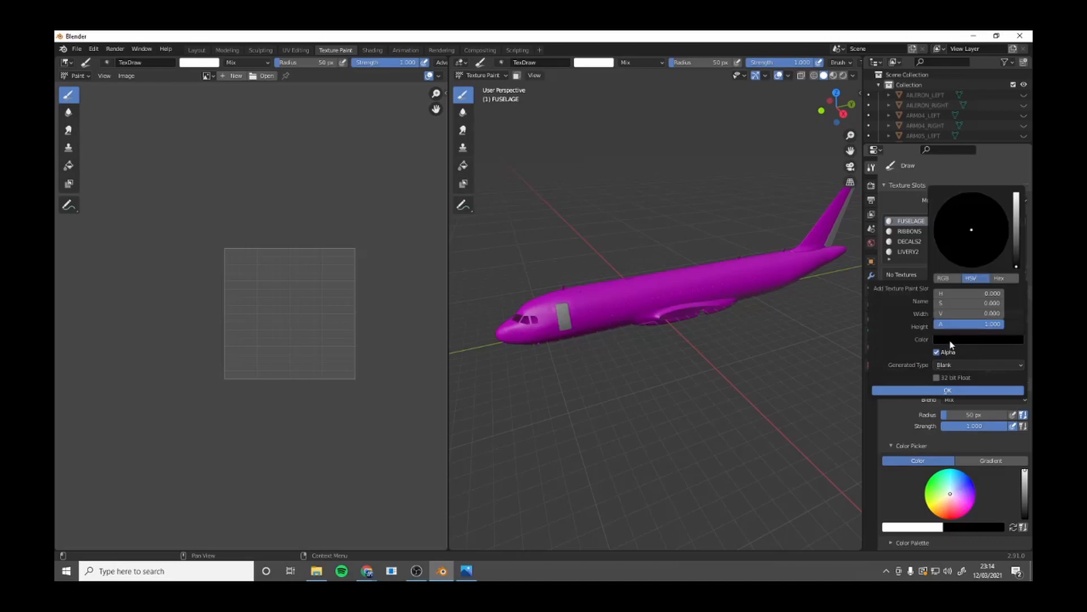
drag(1017, 249, 1017, 193)
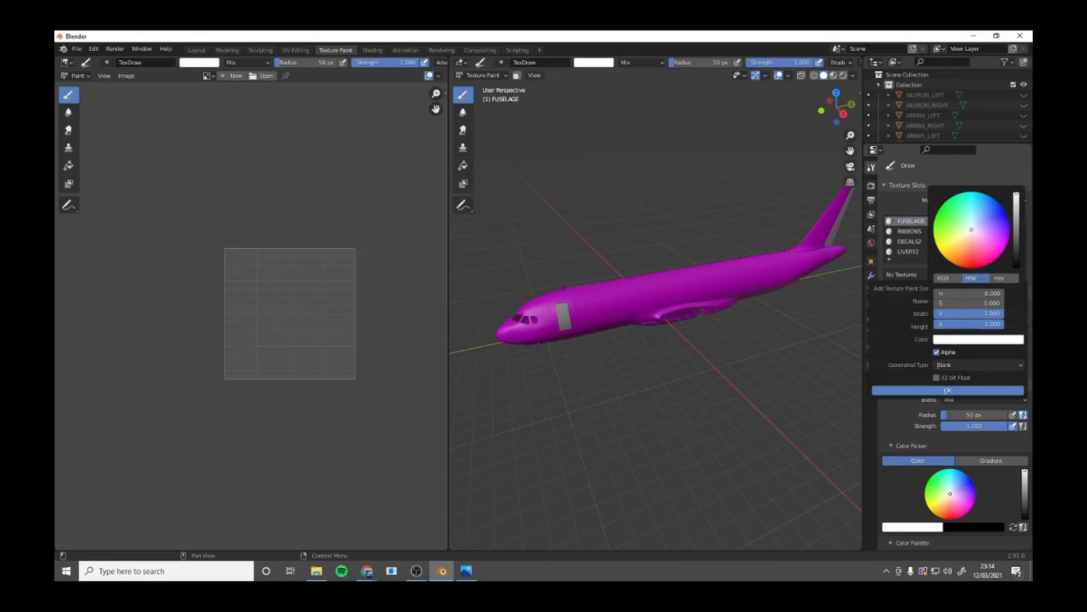
click(938, 392)
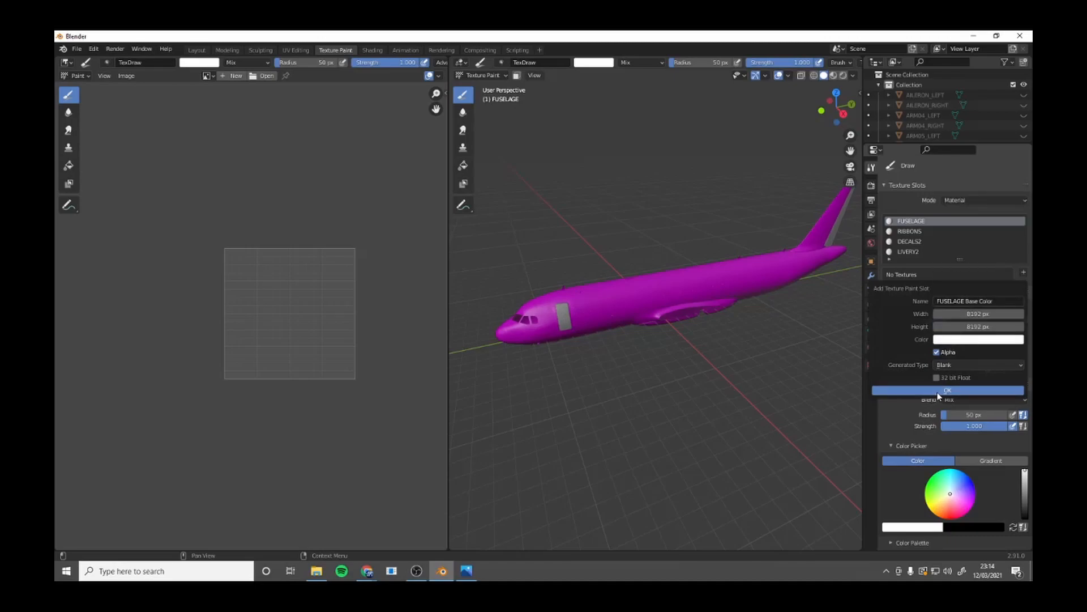
Display the FUSELAGE Base Color image in the image editor, fitted to the view.
mouse_move(660, 337)
middle_down()
mouse_move(838, 321)
mouse_move(830, 310)
mouse_move(703, 334)
mouse_move(659, 327)
middle_up()
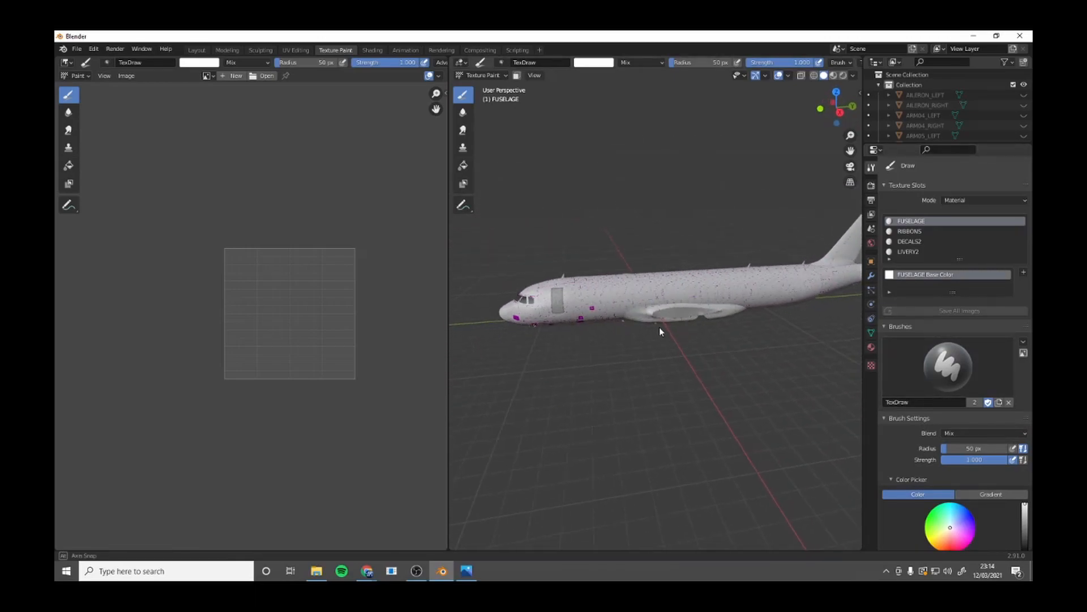
click(208, 76)
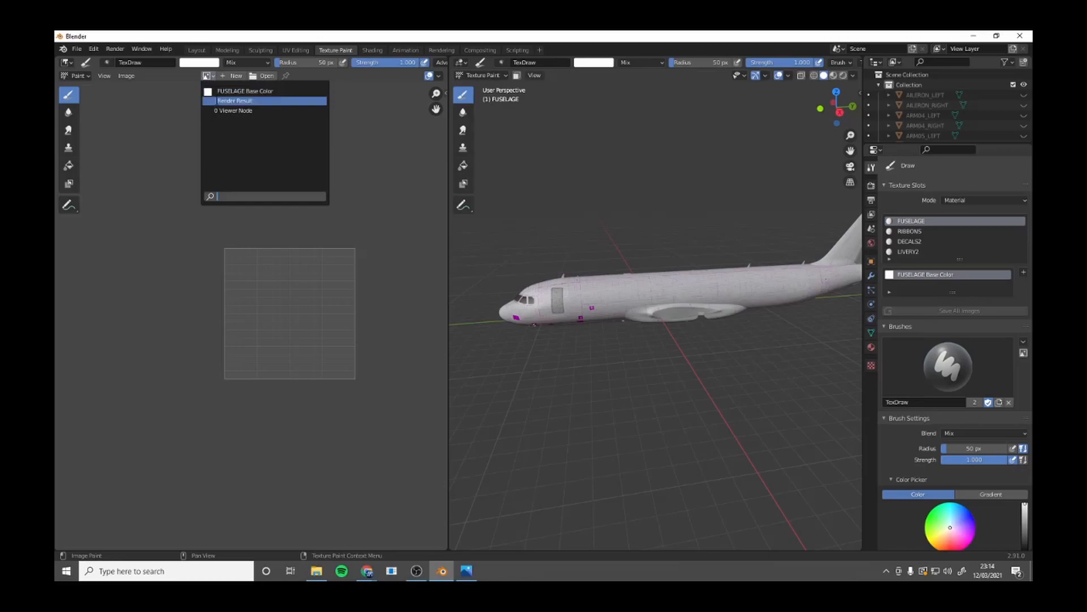
click(221, 93)
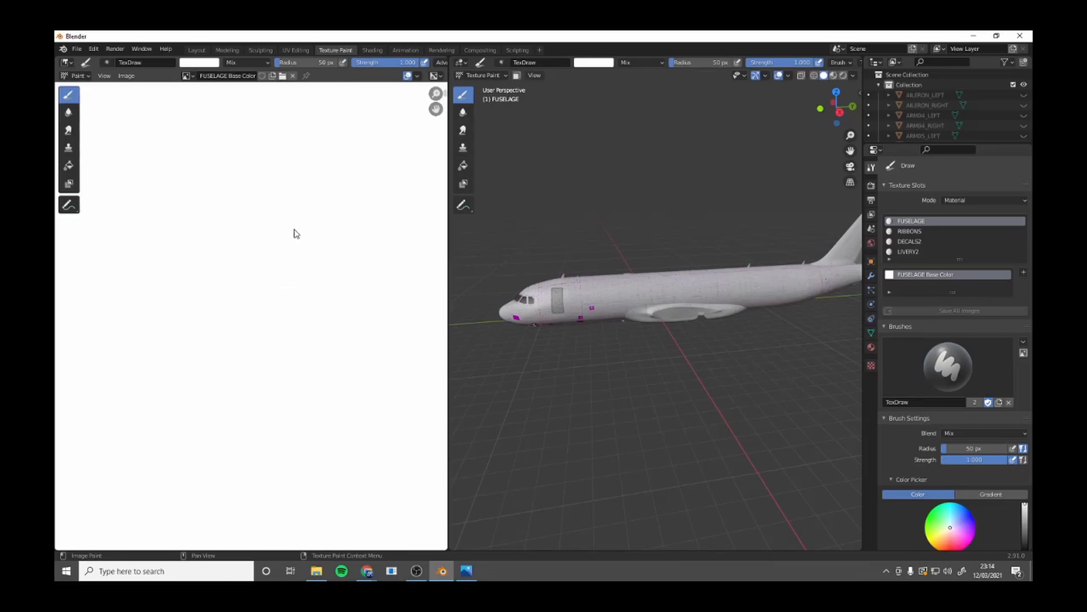
key(Home)
Locate AIR_CANADA_colorscheme in the Livery_Tutorial folder and open it in the Pixlr E web editor.
click(317, 570)
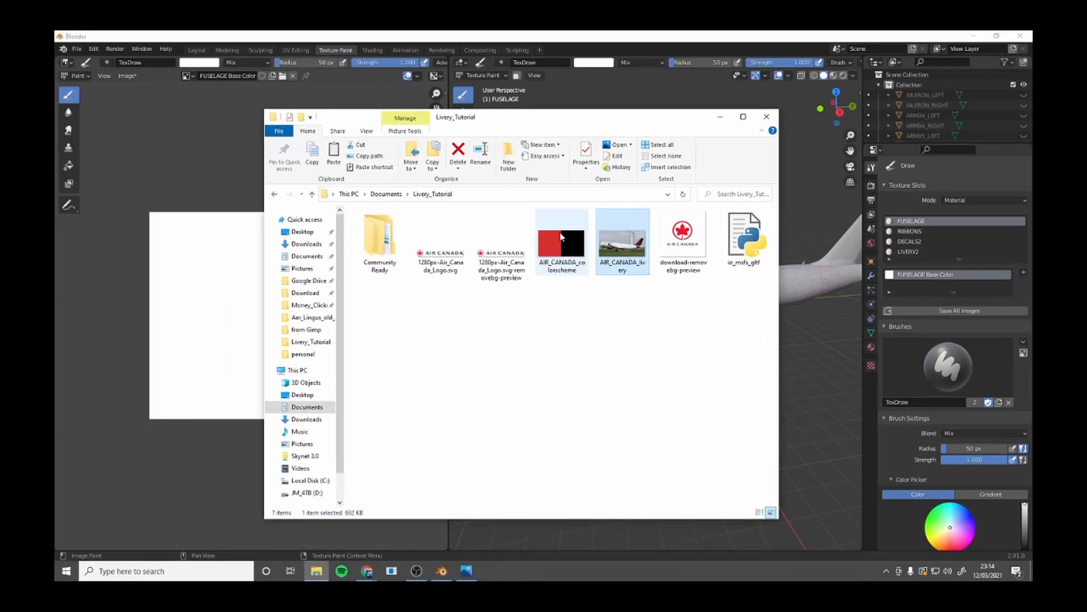
click(410, 271)
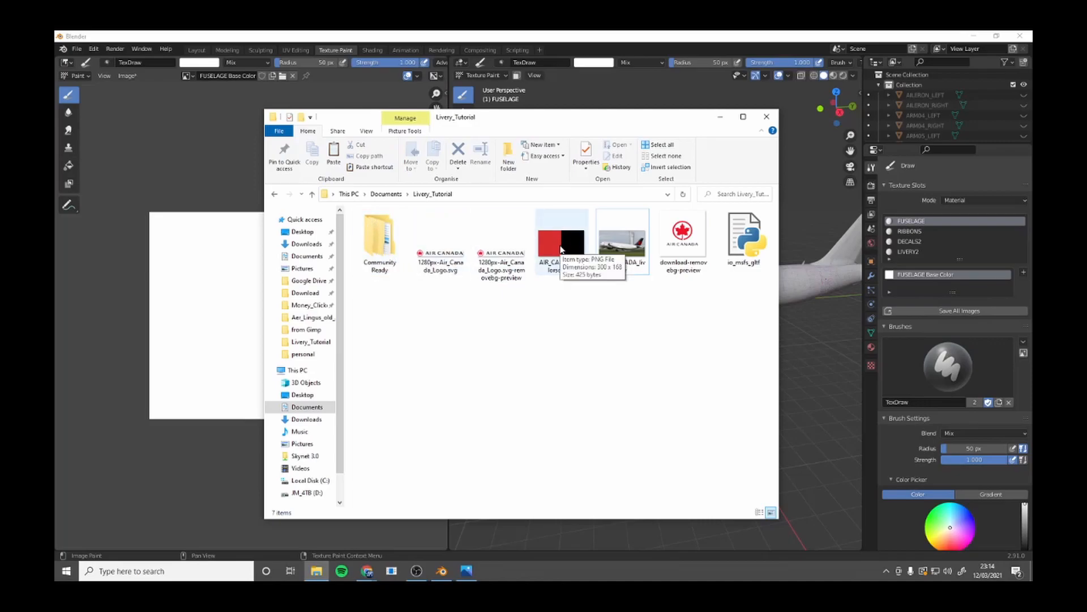
click(366, 571)
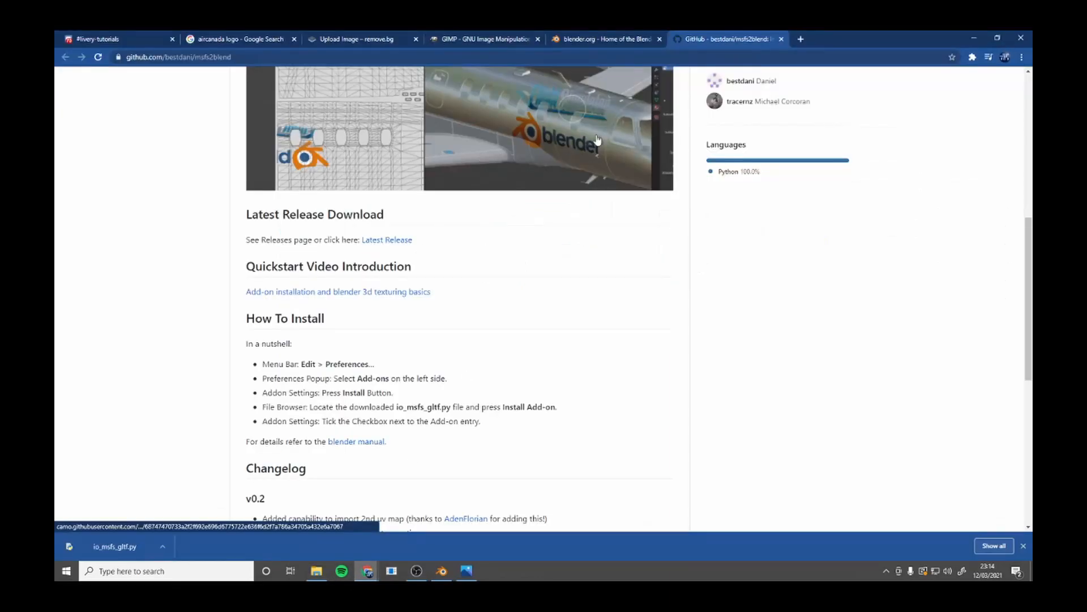
click(797, 39)
text(pix)
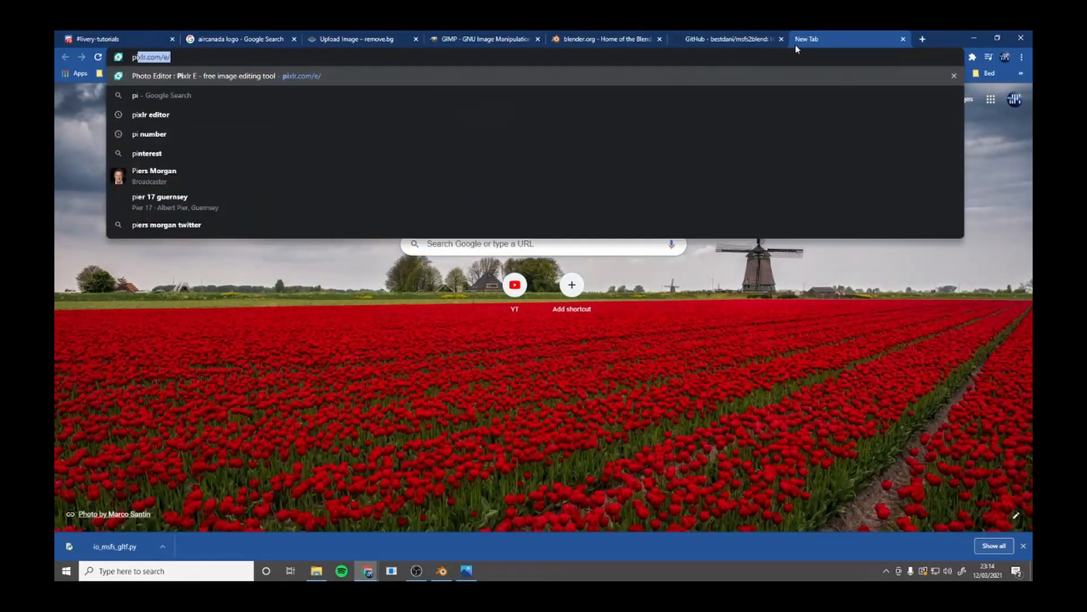
text(lr.com/e/#editor)
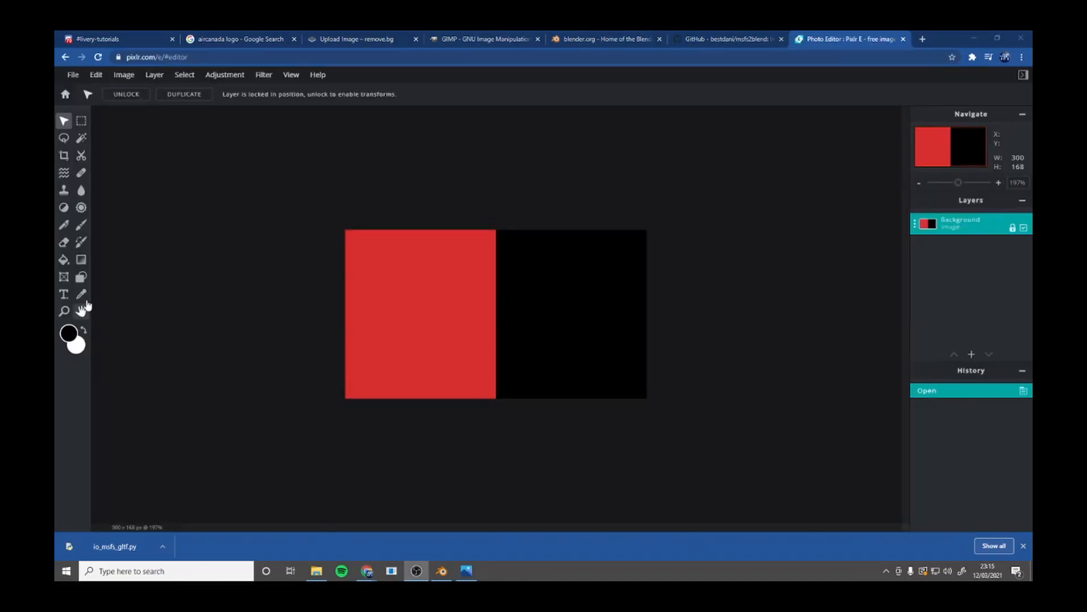
Copy the hex code #000000 of the colour scheme's black from the color picker.
click(68, 334)
click(650, 357)
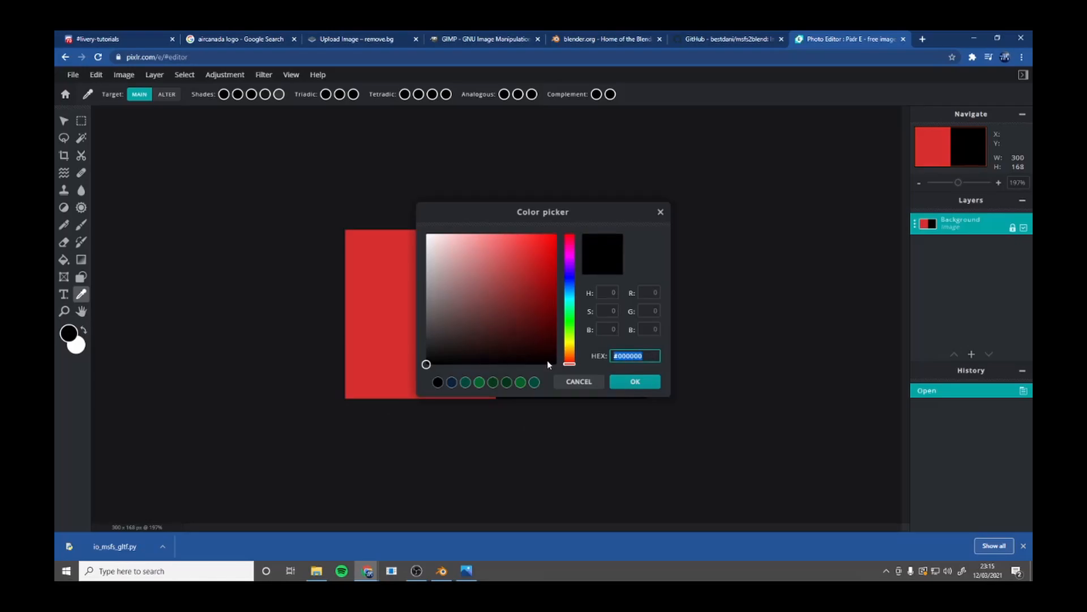
right_click(622, 357)
click(661, 397)
Switch back to Blender, swap the brush colours so black is primary, and view its colour in hex.
click(970, 37)
scroll(953, 416, down, 5)
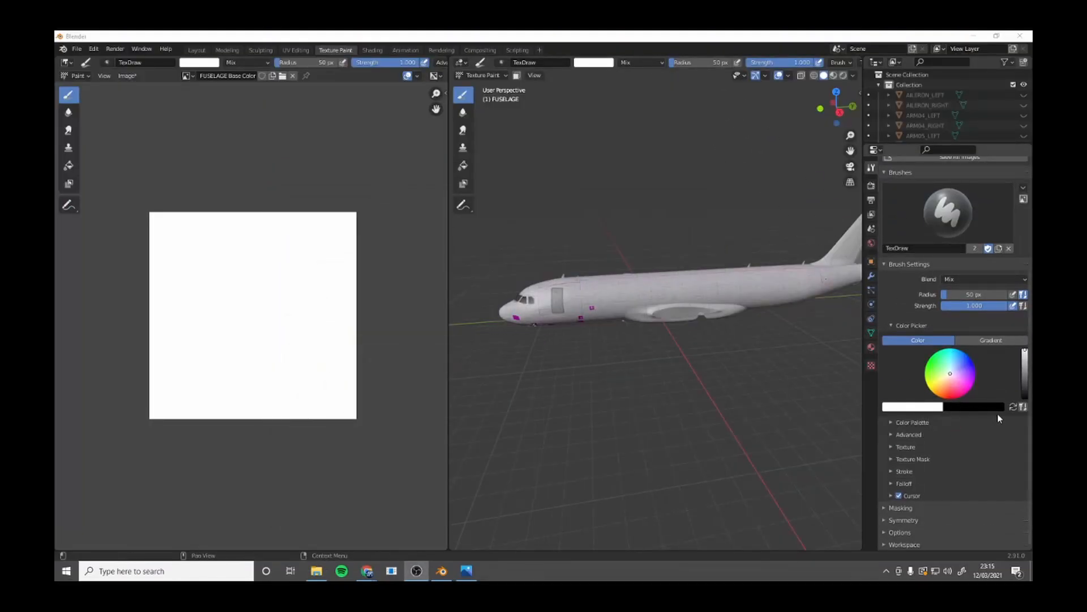
click(1013, 406)
click(929, 408)
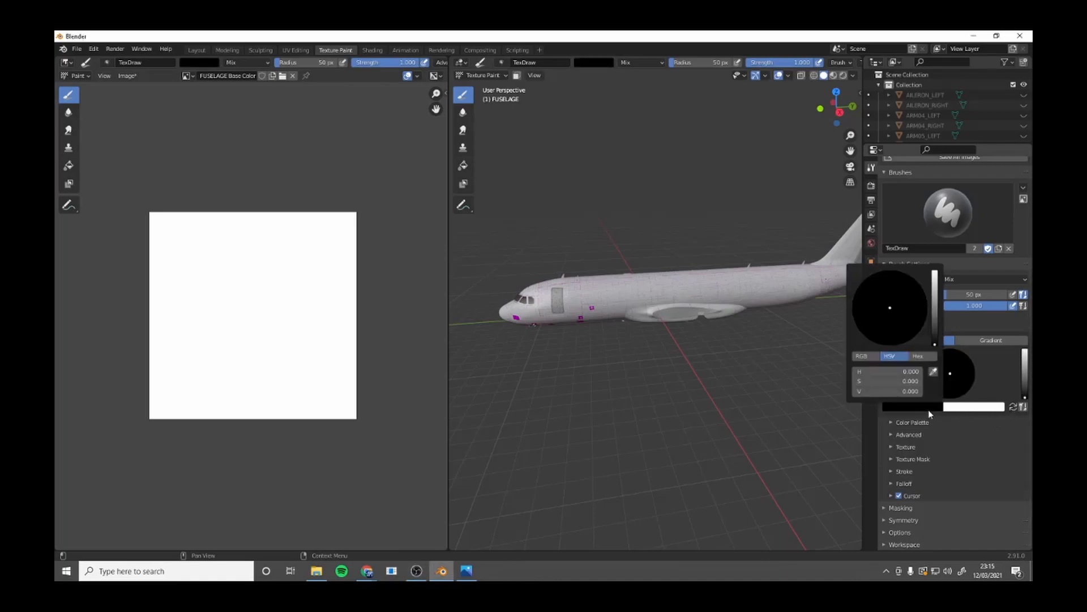
click(918, 356)
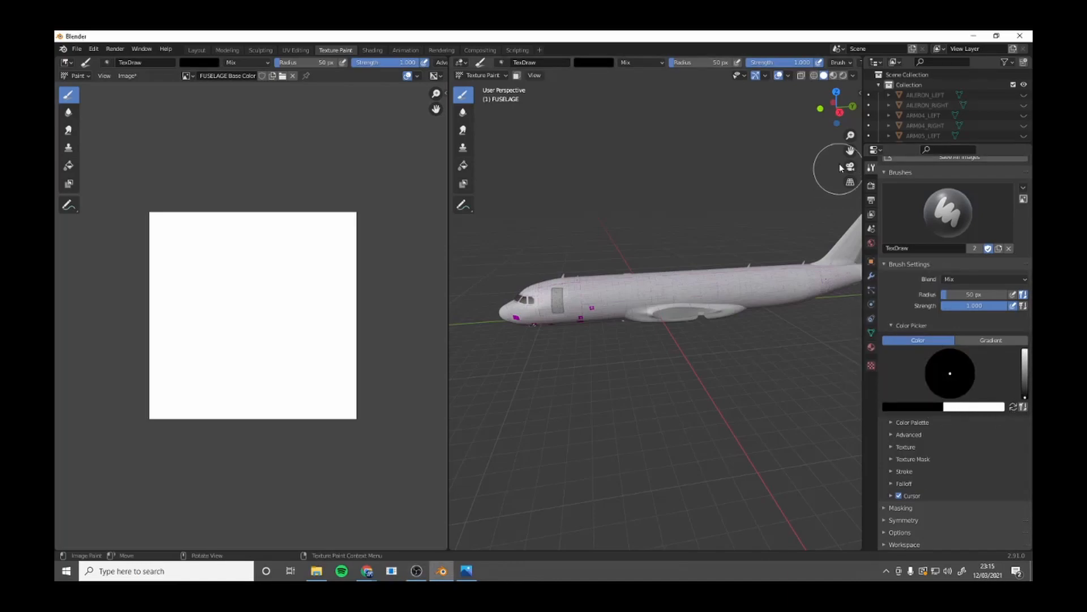
Frame the tail fin and reduce the brush radius to 12 px.
drag(851, 150, 695, 161)
scroll(763, 239, up, 3)
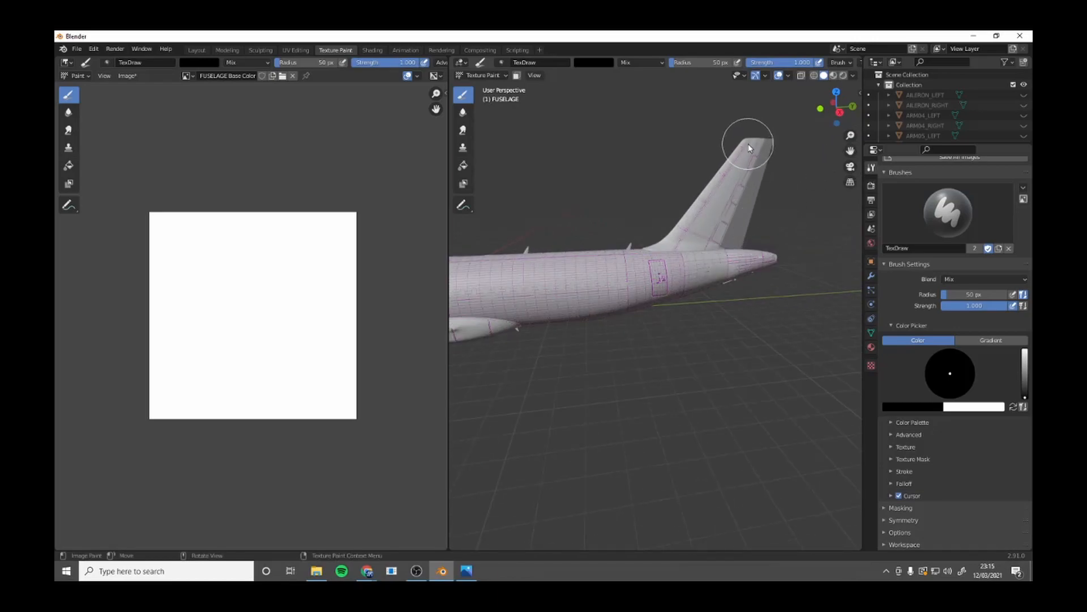
key(f)
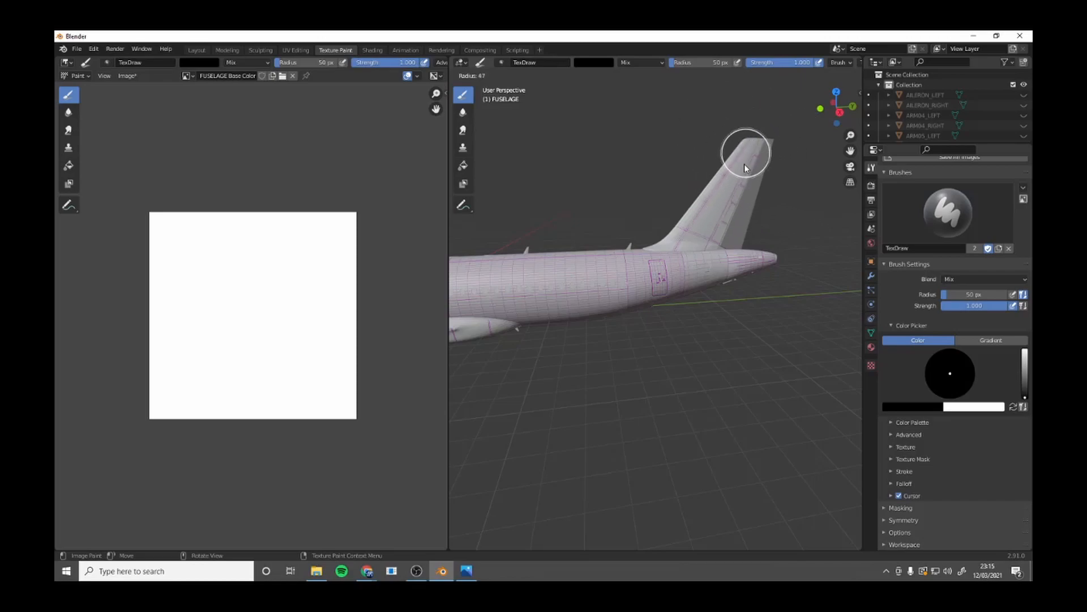
click(726, 160)
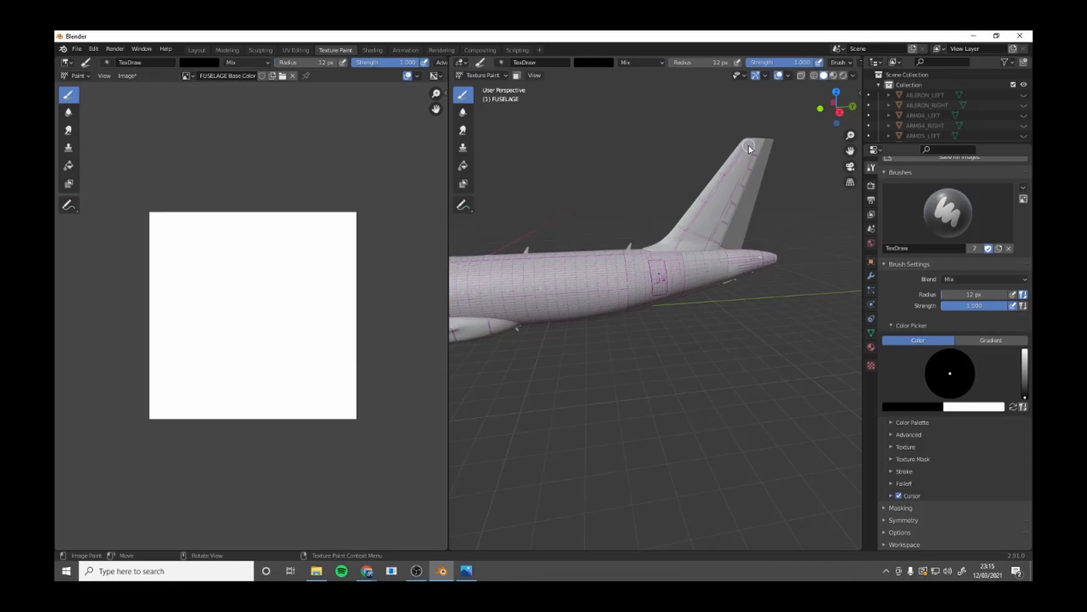
Undo a test stroke near the fin's tip and turn on X mirror symmetry for painting.
mouse_move(748, 140)
mouse_down()
mouse_move(722, 178)
mouse_move(748, 160)
mouse_up()
key(ctrl+z)
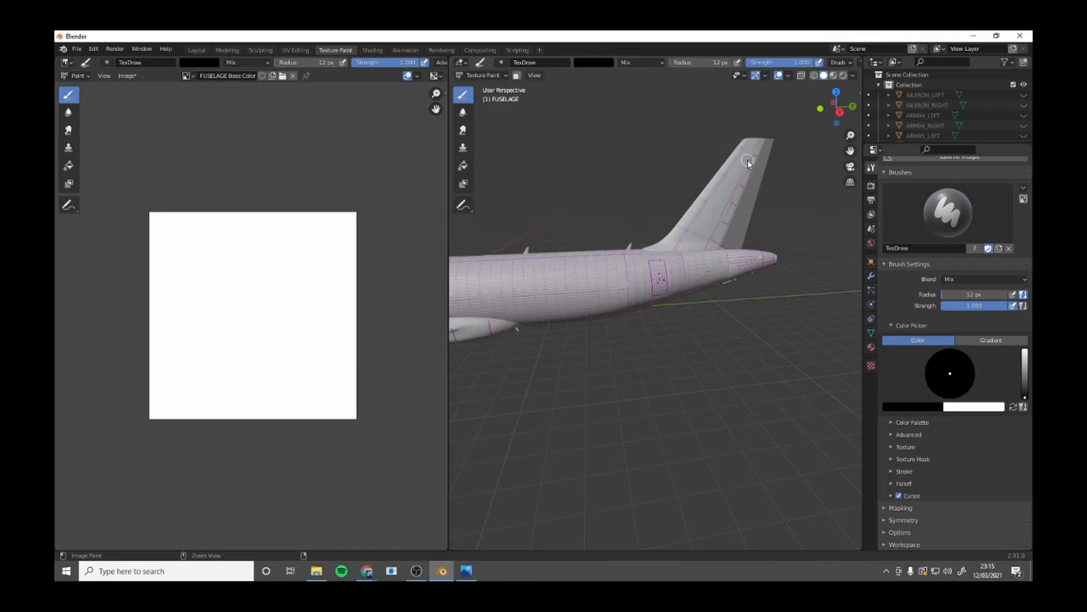
click(904, 520)
click(964, 536)
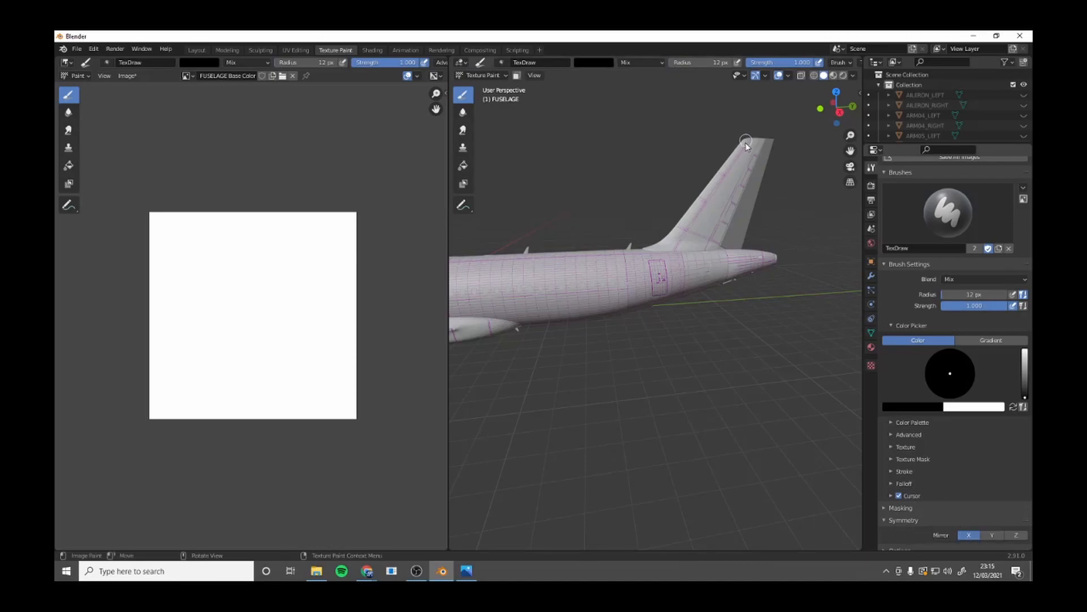
Paint the vertical tail fin black down towards its root with mirrored brush strokes.
mouse_move(741, 157)
mouse_down()
mouse_move(756, 141)
mouse_move(728, 219)
mouse_up()
mouse_move(705, 215)
middle_down()
mouse_move(464, 208)
mouse_move(722, 222)
middle_up()
mouse_move(686, 194)
mouse_down()
mouse_move(685, 237)
mouse_move(700, 209)
mouse_move(688, 241)
mouse_move(646, 242)
mouse_move(670, 238)
mouse_move(651, 243)
mouse_move(667, 193)
mouse_move(695, 207)
mouse_move(671, 204)
mouse_move(709, 204)
mouse_move(697, 206)
mouse_up()
scroll(681, 259, up, 2)
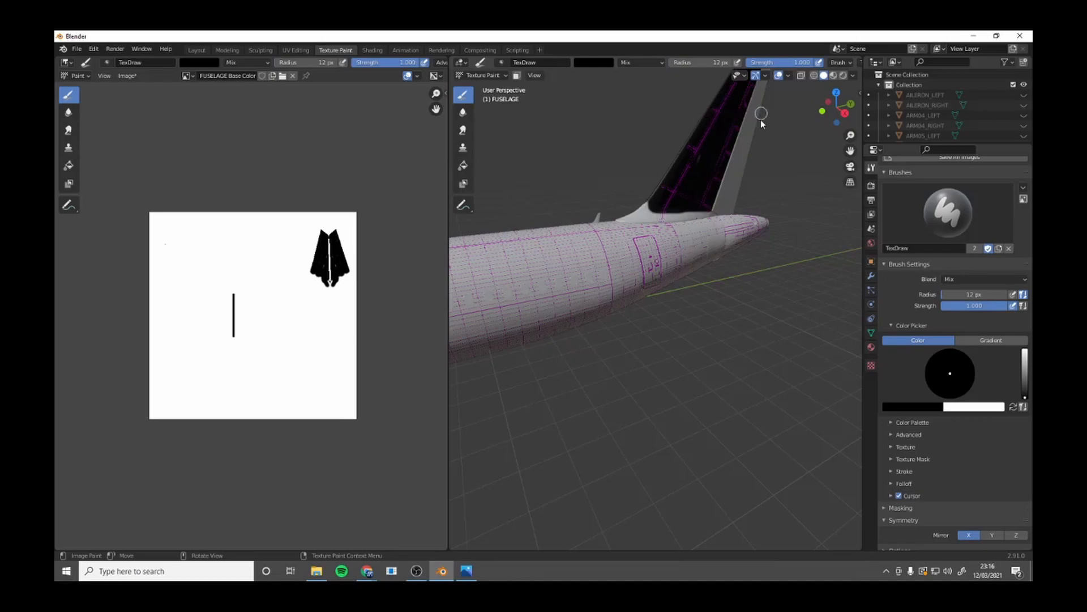
mouse_move(705, 204)
mouse_down()
mouse_move(635, 214)
mouse_move(695, 212)
mouse_up()
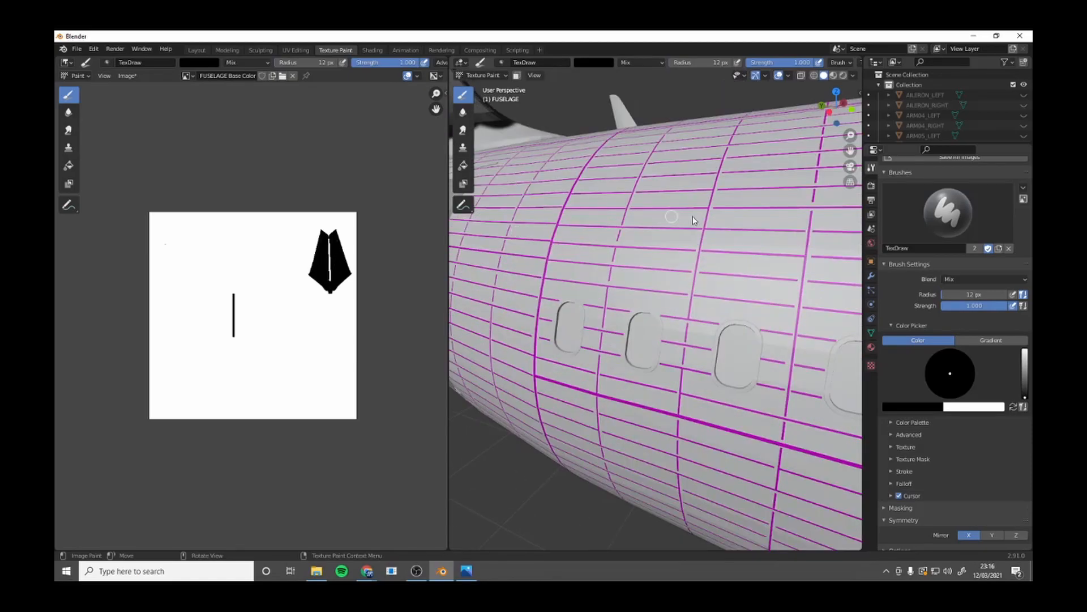
Paint the fin's curved base and its edge along the fuselage black with an 8 px brush.
drag(850, 150, 1073, 352)
drag(603, 299, 802, 300)
drag(699, 309, 579, 294)
drag(579, 295, 555, 290)
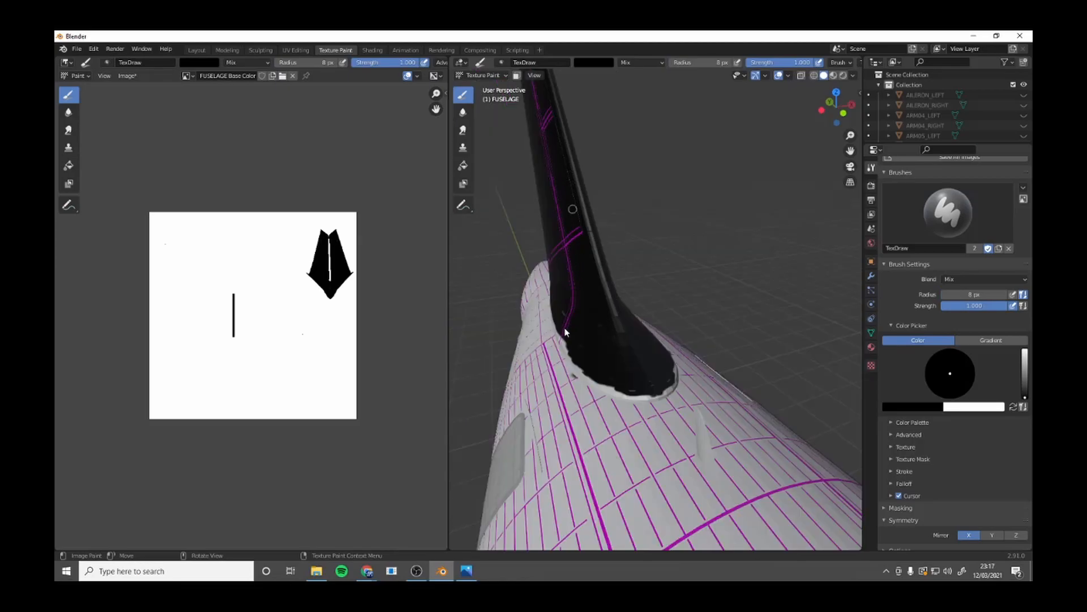
middle_drag(563, 343, 731, 253)
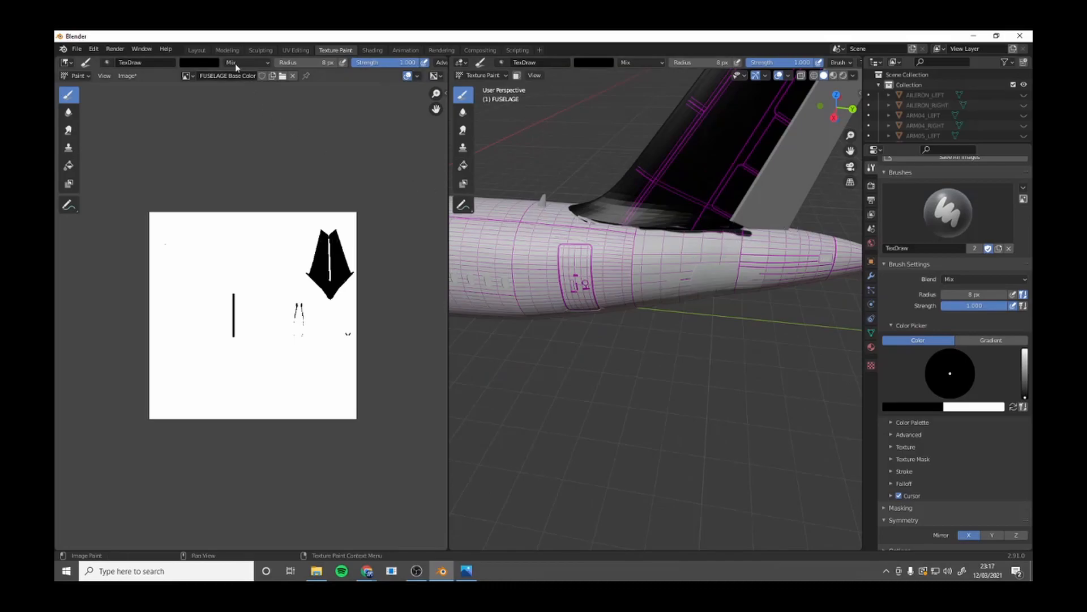
Select the tail rudder for texture painting and add a white 8192 × 8192 px base color paint slot to it.
click(196, 50)
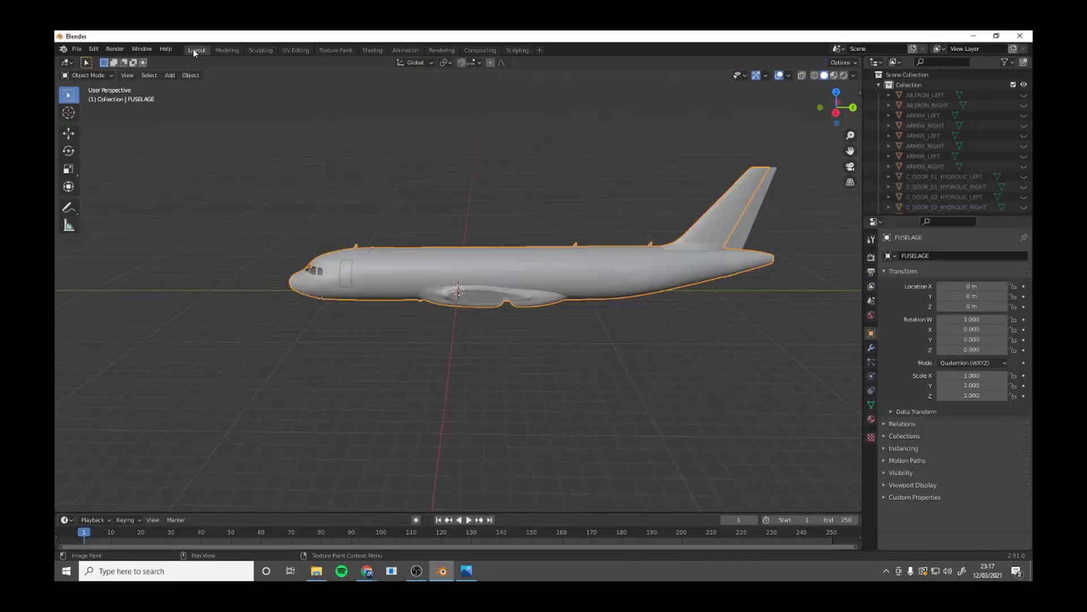
click(737, 234)
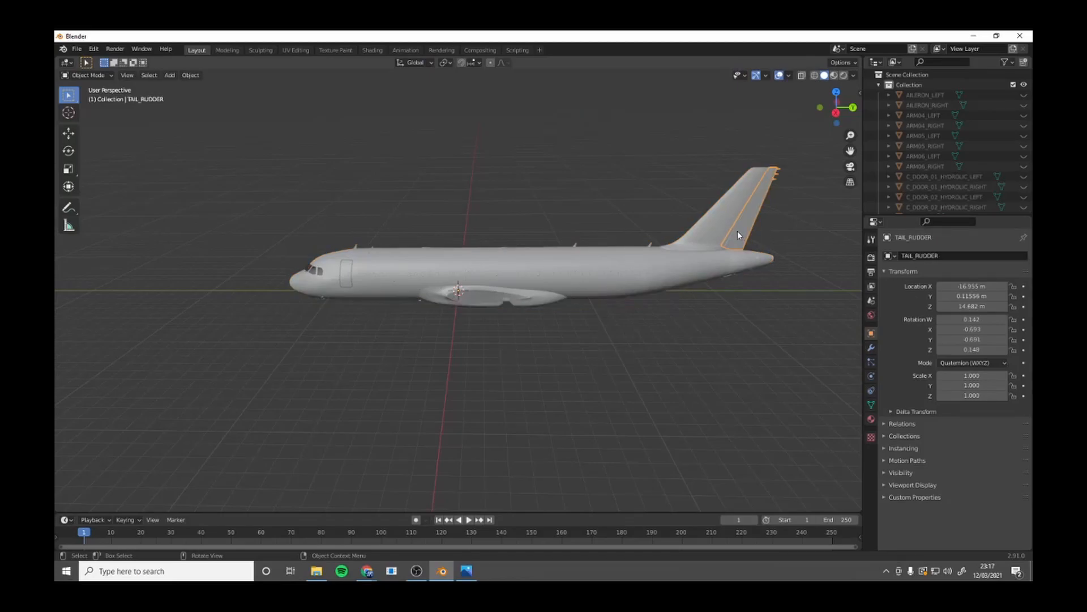
click(335, 50)
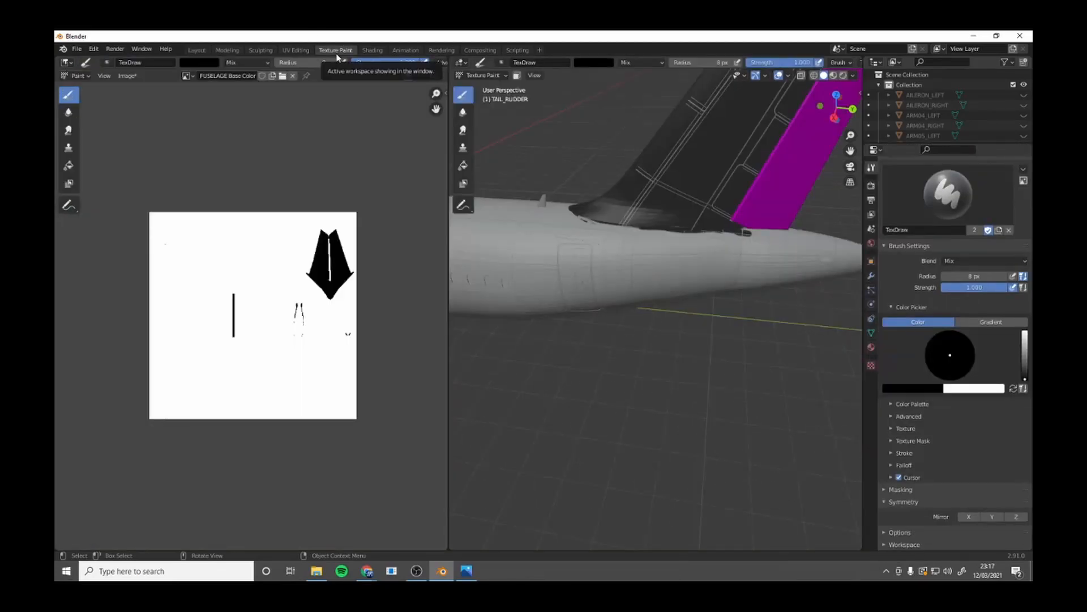
scroll(998, 303, up, 4)
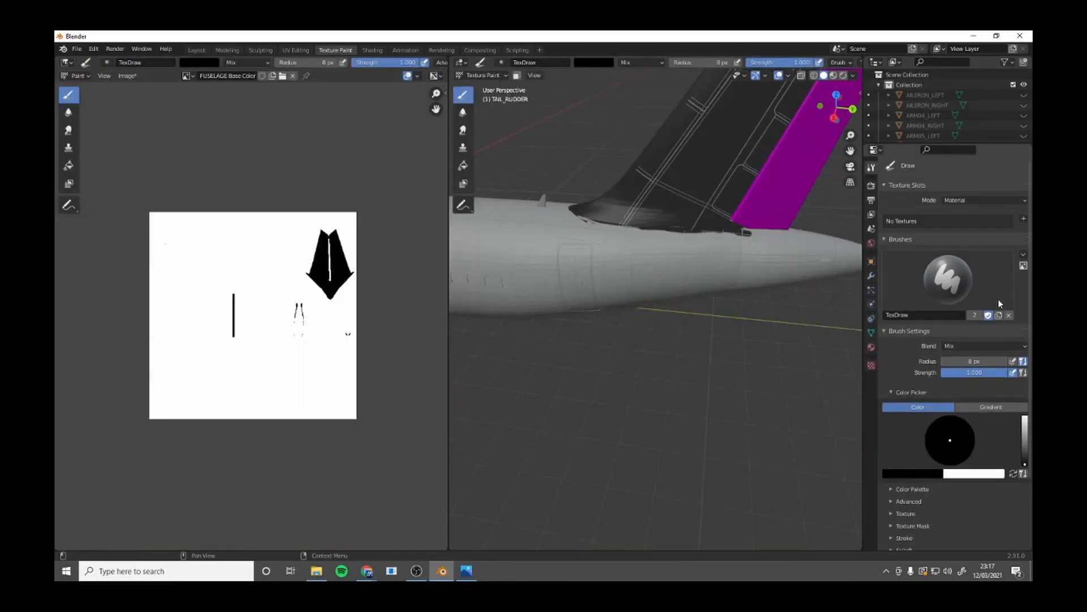
click(1023, 220)
click(1016, 230)
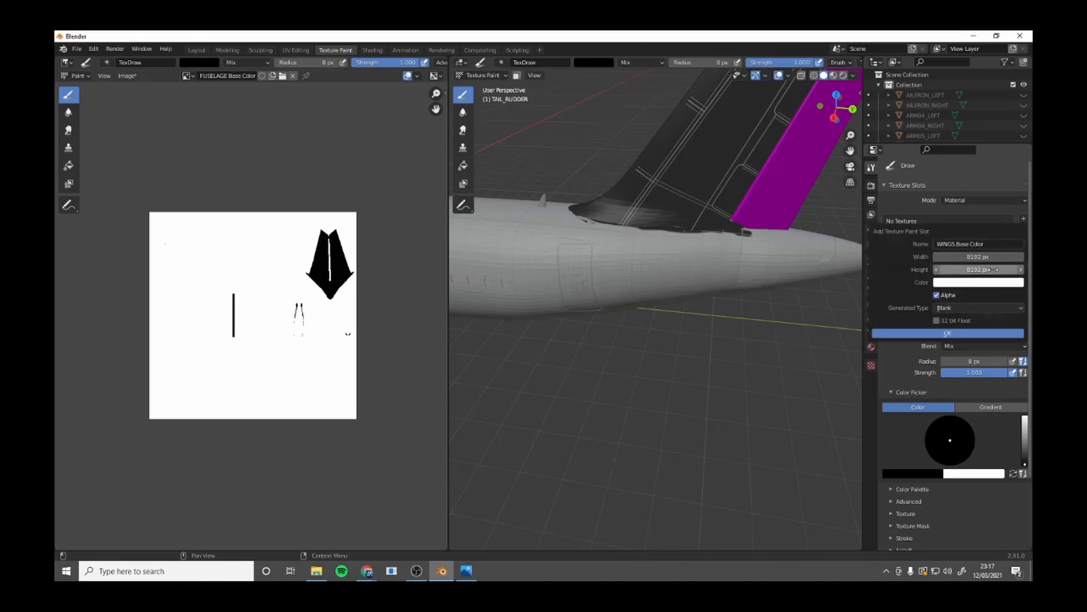
click(935, 333)
Paint both sides of the tail rudder black with a 19 px brush.
scroll(823, 284, down, 2)
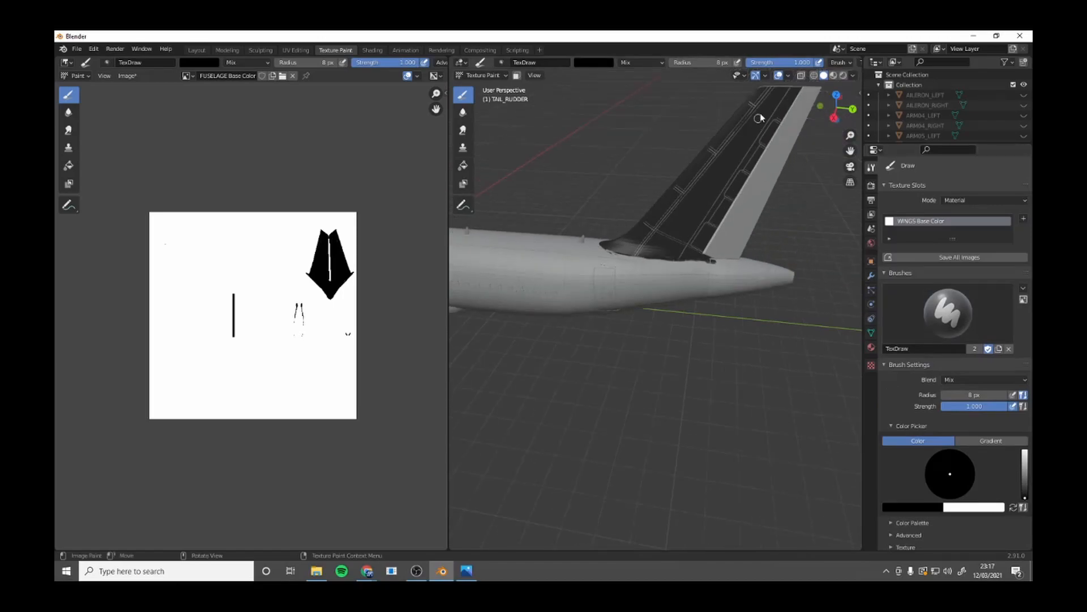
key(f)
click(791, 158)
mouse_move(804, 97)
mouse_down()
mouse_move(790, 137)
mouse_move(811, 91)
mouse_move(786, 107)
mouse_move(746, 214)
mouse_move(711, 252)
mouse_move(715, 277)
mouse_move(765, 221)
mouse_up()
mouse_move(764, 221)
middle_down()
mouse_move(614, 194)
mouse_move(615, 412)
middle_up()
mouse_move(611, 409)
mouse_down()
mouse_move(643, 432)
mouse_move(632, 450)
mouse_up()
mouse_move(711, 343)
middle_down()
mouse_move(709, 315)
mouse_move(624, 141)
middle_up()
mouse_move(593, 104)
mouse_down()
mouse_move(602, 173)
mouse_move(581, 102)
mouse_move(587, 198)
mouse_move(611, 196)
mouse_move(615, 120)
mouse_move(599, 174)
mouse_move(600, 236)
mouse_move(647, 337)
mouse_move(638, 187)
mouse_move(643, 249)
mouse_move(610, 217)
mouse_move(639, 352)
mouse_move(646, 283)
mouse_move(662, 357)
mouse_move(675, 352)
mouse_move(661, 323)
mouse_up()
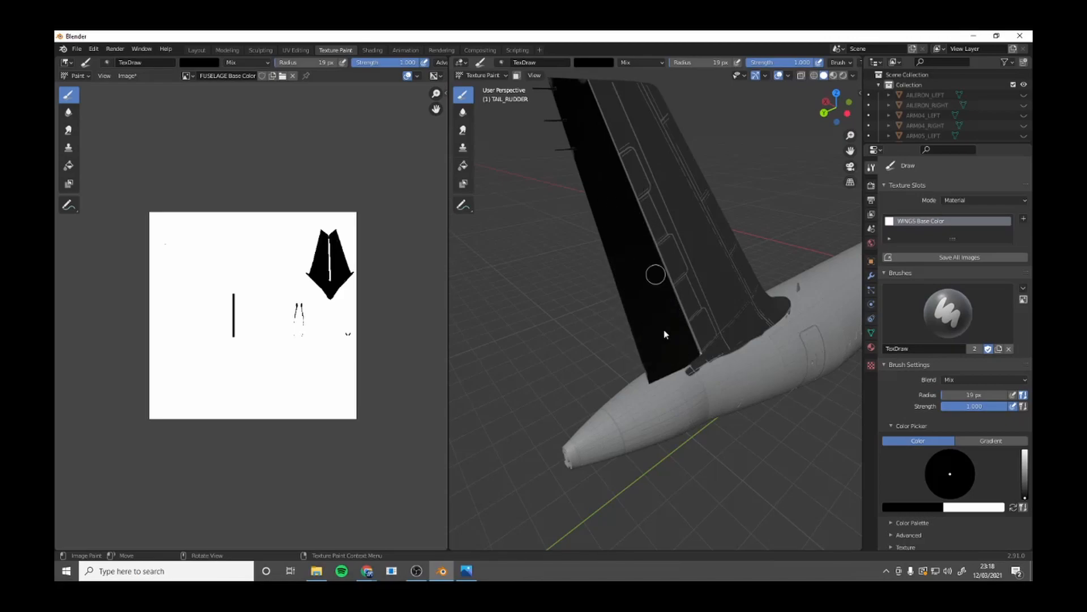
Check the WINGS Base Color texture in the image editor, and return the display to FUSELAGE Base Color.
scroll(633, 131, down, 5)
middle_drag(543, 311, 518, 317)
click(186, 75)
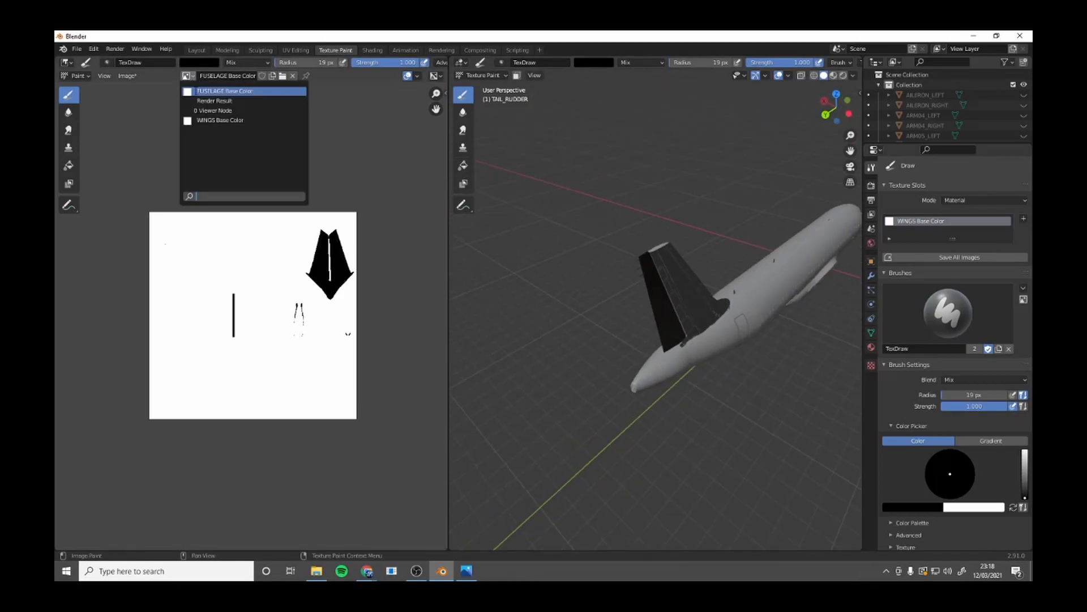
click(206, 120)
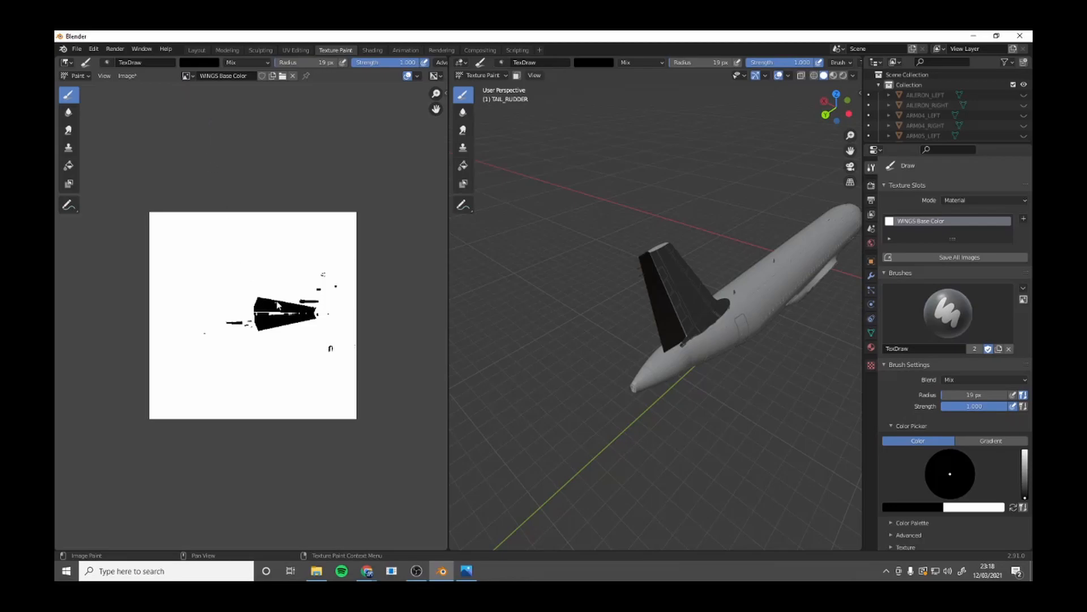
click(186, 76)
click(211, 91)
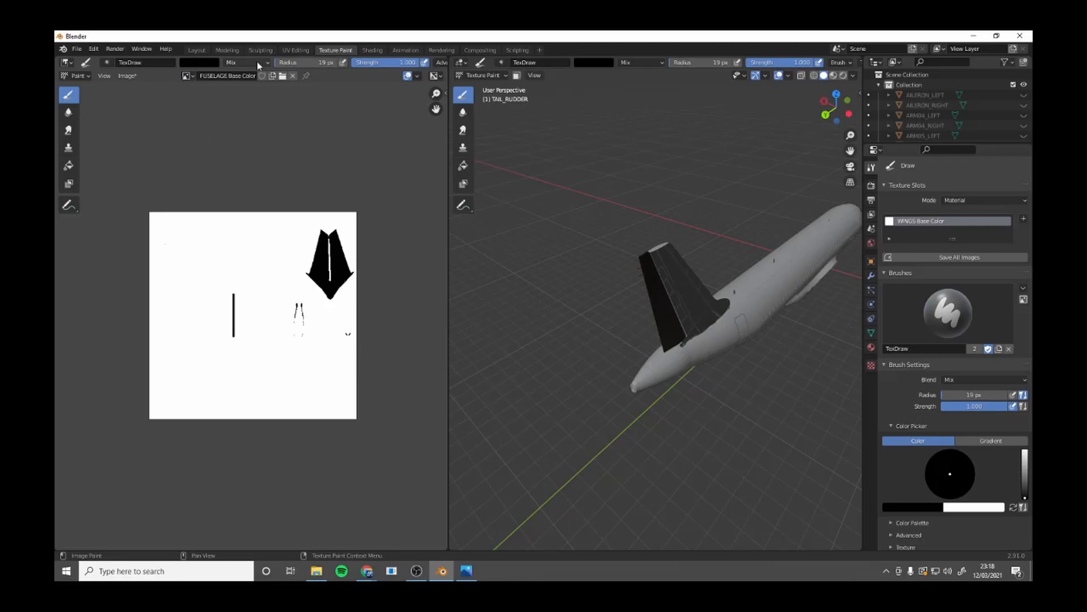
Make the fuselage the texture paint target again and paint the tip of the tail fin black.
click(197, 51)
click(539, 263)
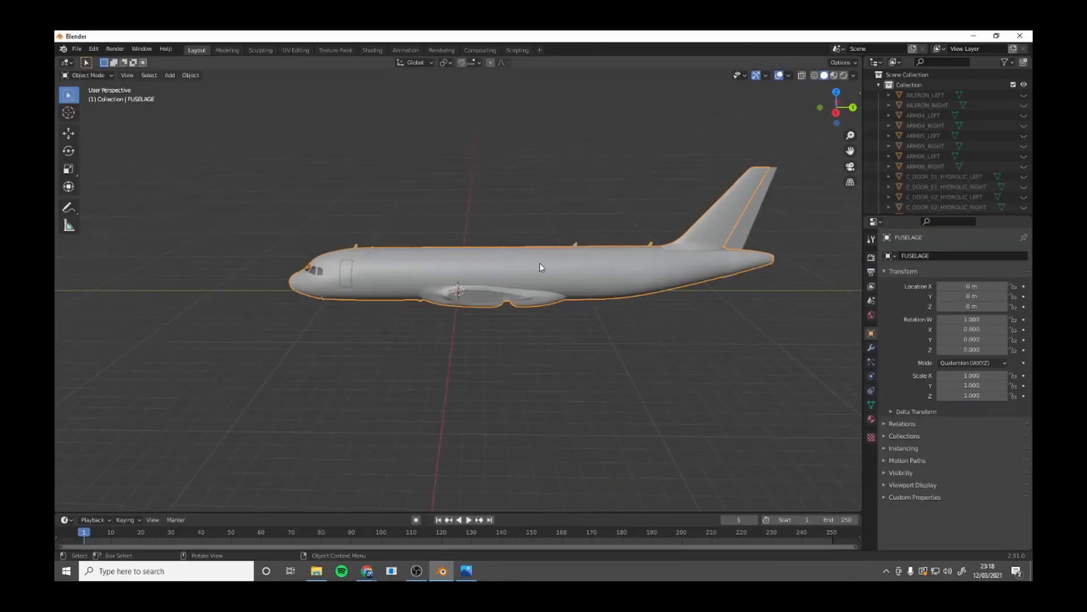
click(327, 52)
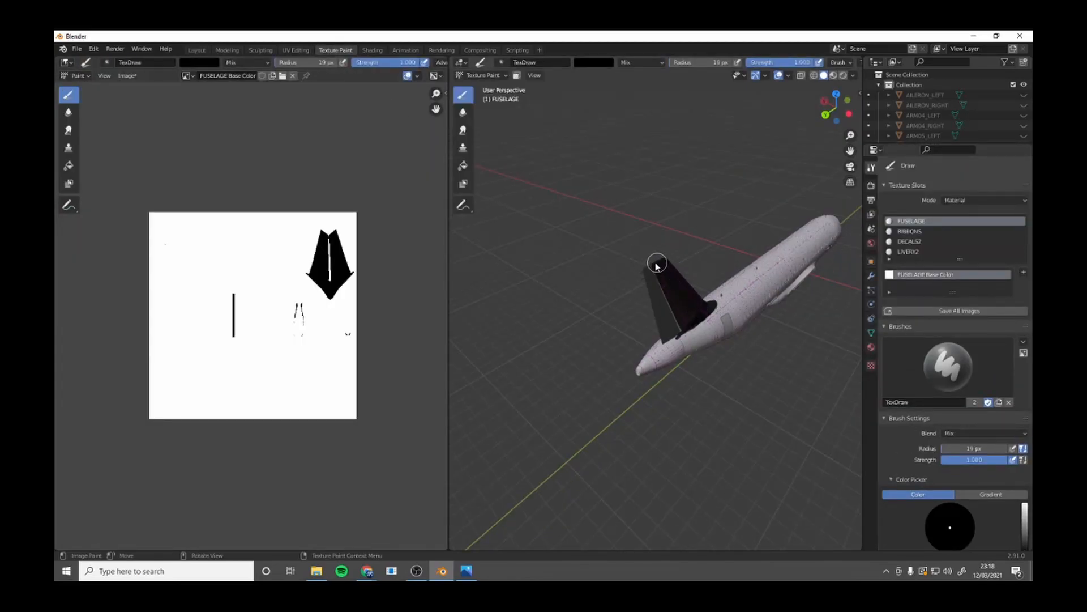
middle_drag(675, 294, 801, 274)
scroll(793, 276, up, 6)
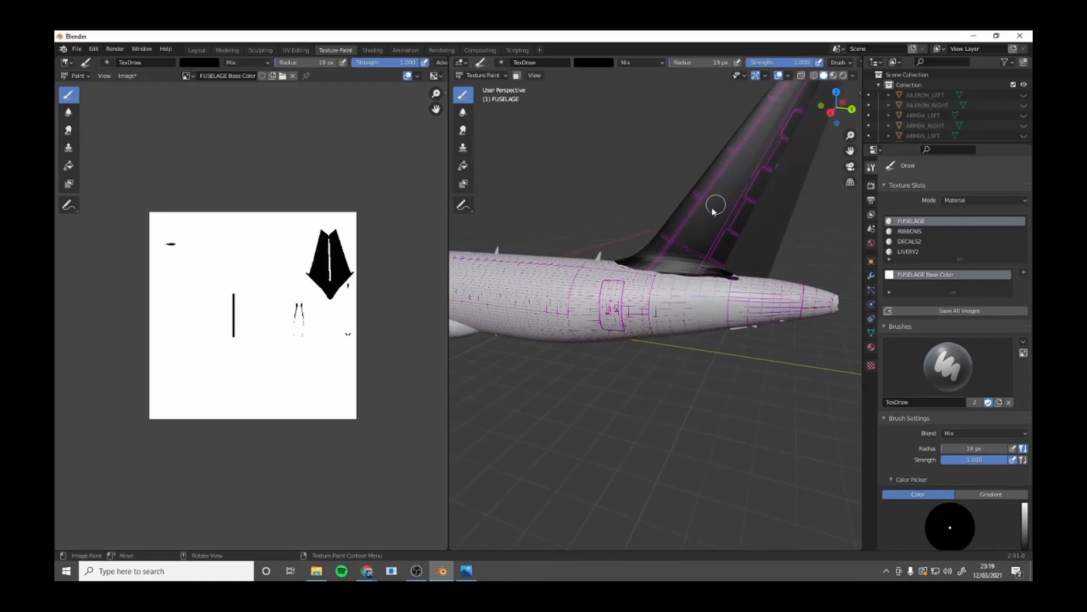
Switch the brush color to white and review its stroke and falloff settings, keeping the Space stroke method.
scroll(963, 441, down, 3)
click(1013, 479)
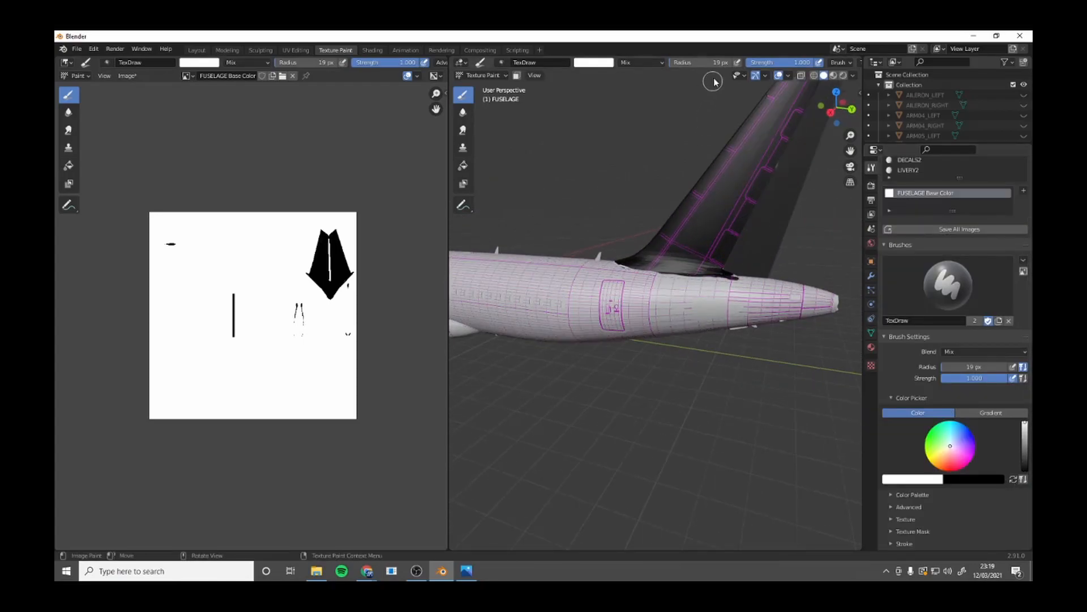
scroll(730, 65, down, 5)
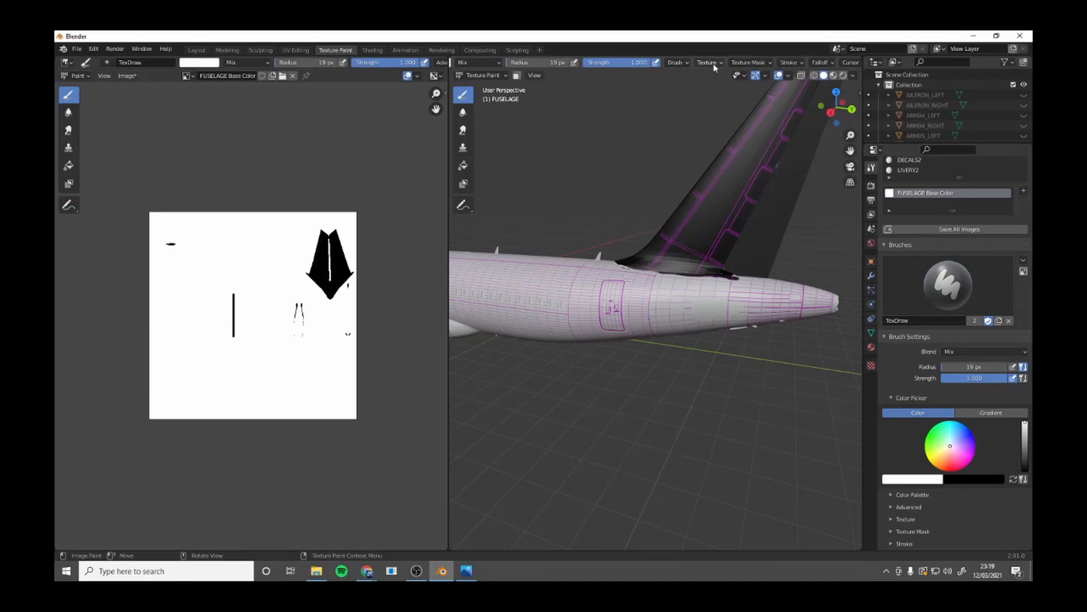
scroll(714, 66, down, 1)
click(749, 64)
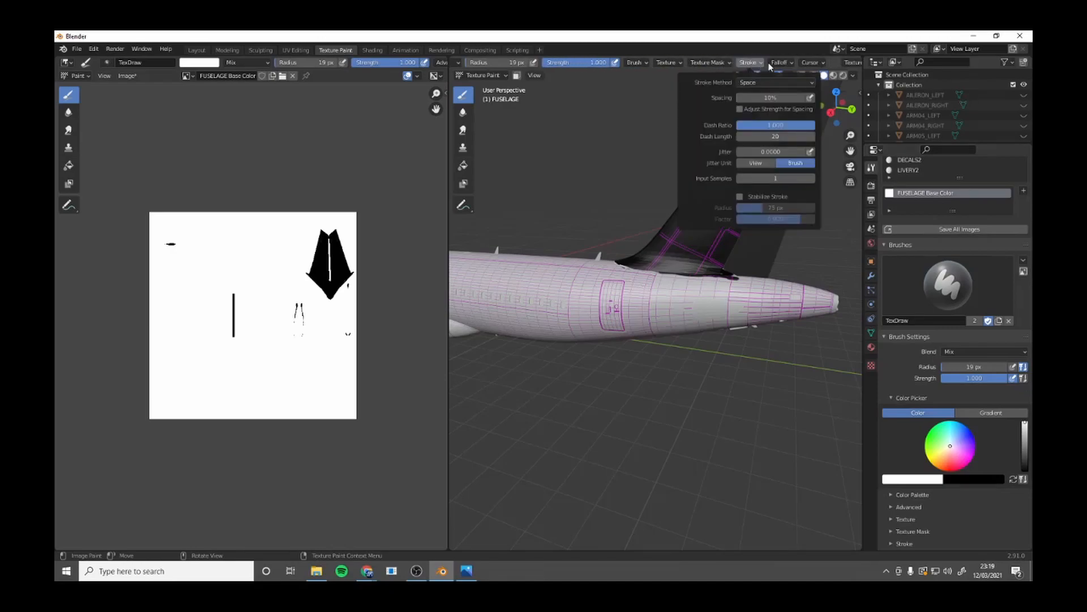
click(778, 63)
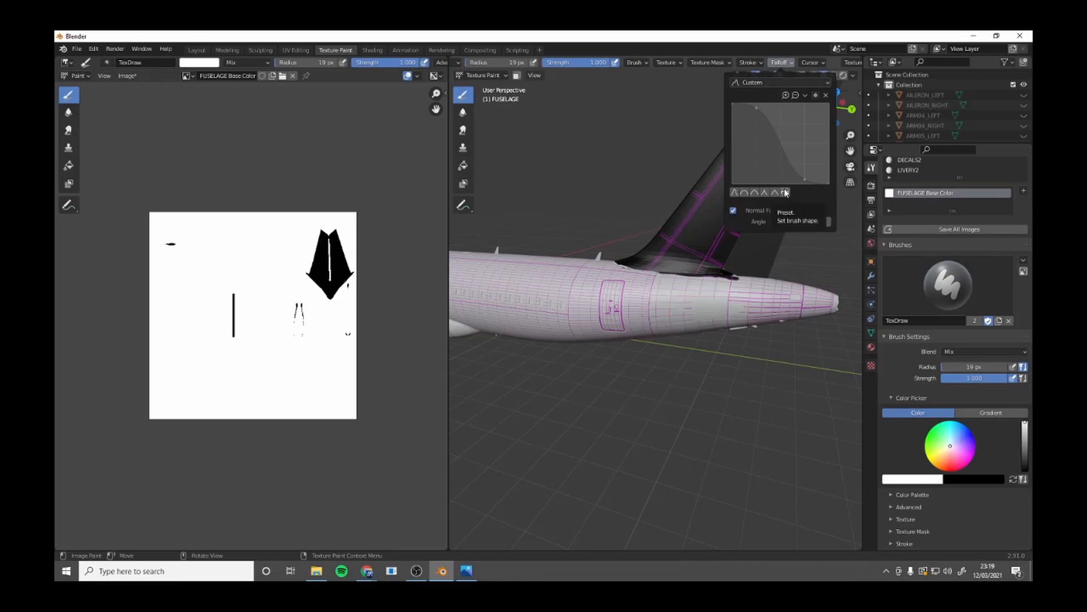
click(751, 64)
click(760, 83)
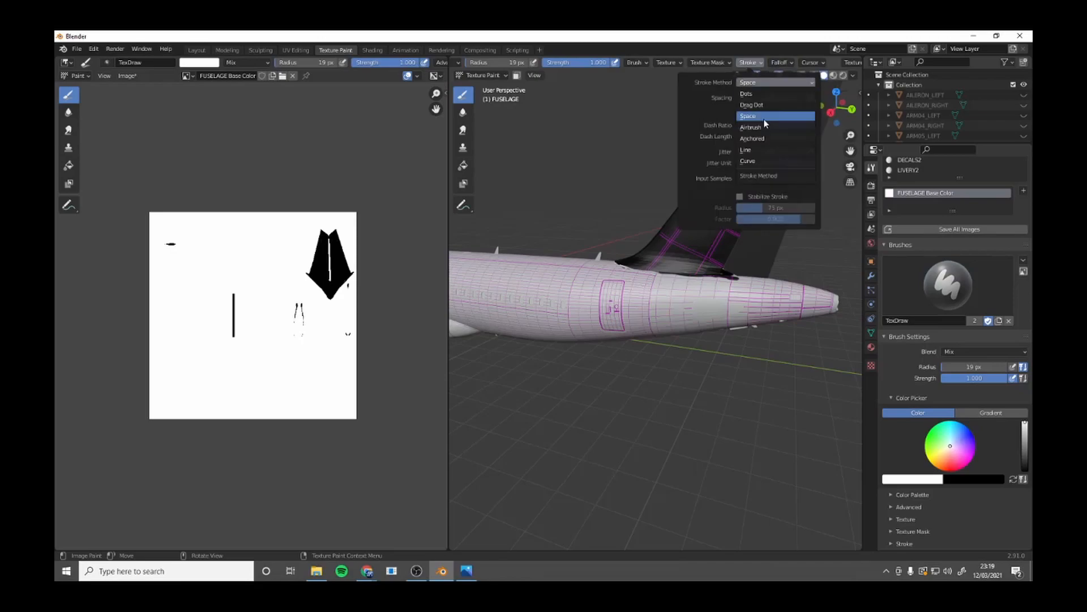
click(764, 120)
Clean up the paint edge around the fin's base with a 6 px brush, using white on the fuselage and black on the fin.
key(f)
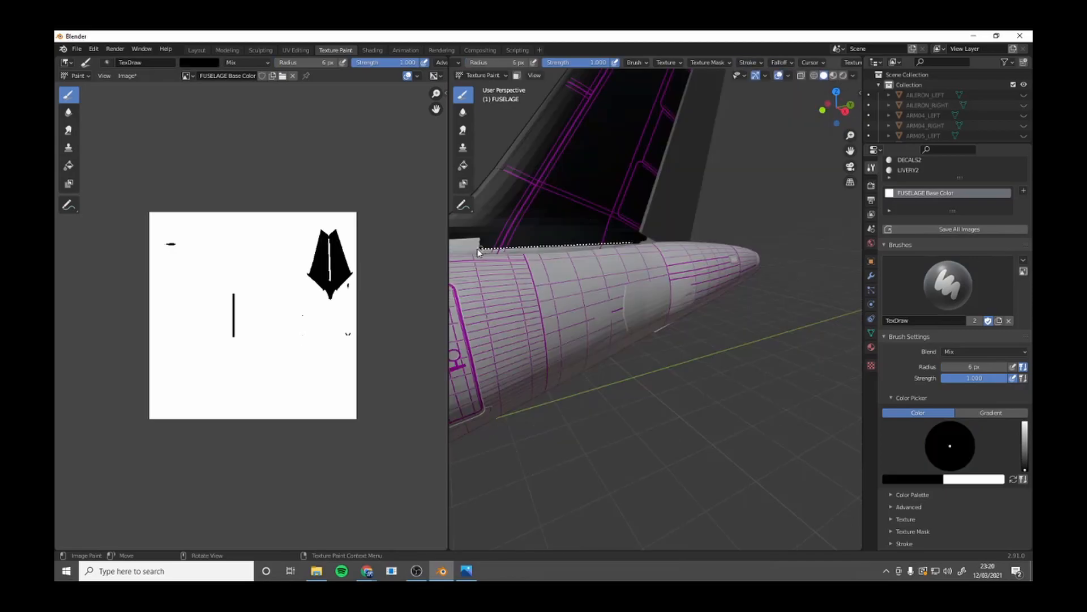
drag(477, 249, 477, 249)
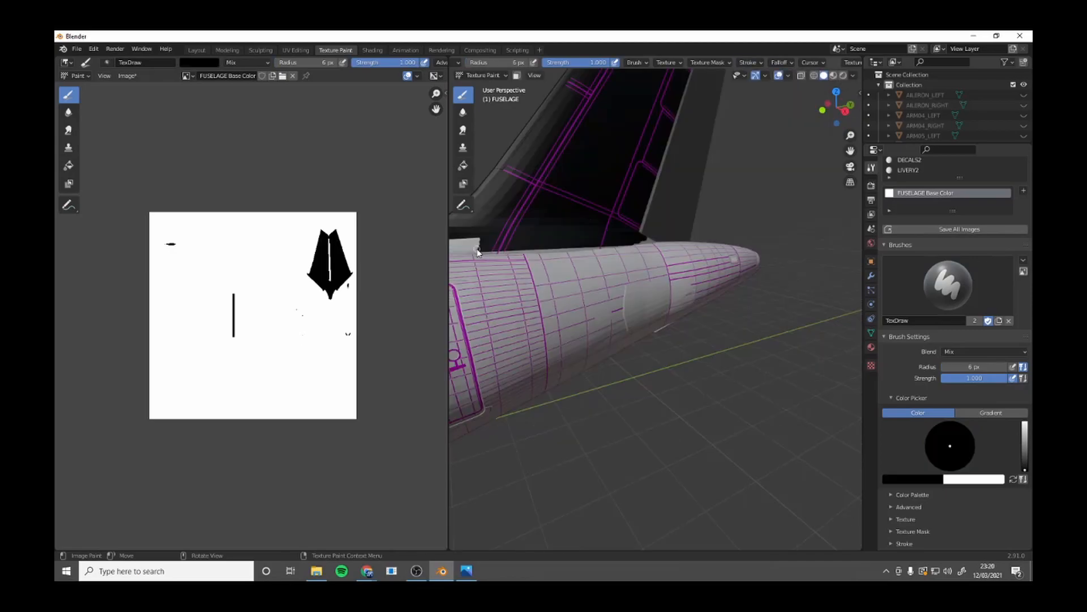
drag(836, 109, 820, 121)
drag(688, 159, 554, 163)
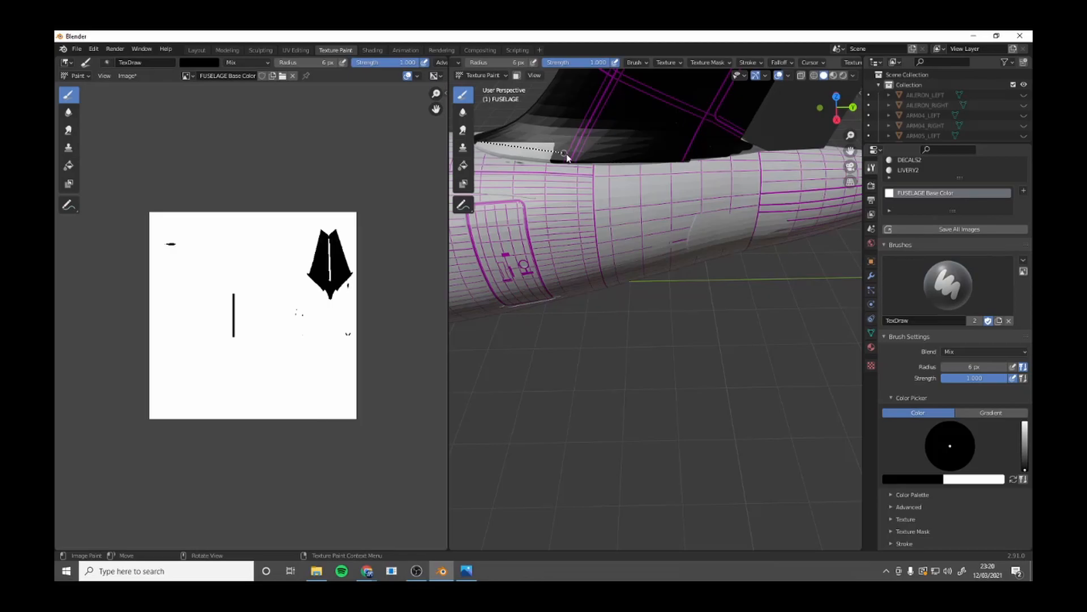
drag(569, 167, 559, 162)
drag(555, 163, 556, 159)
middle_drag(505, 143, 646, 212)
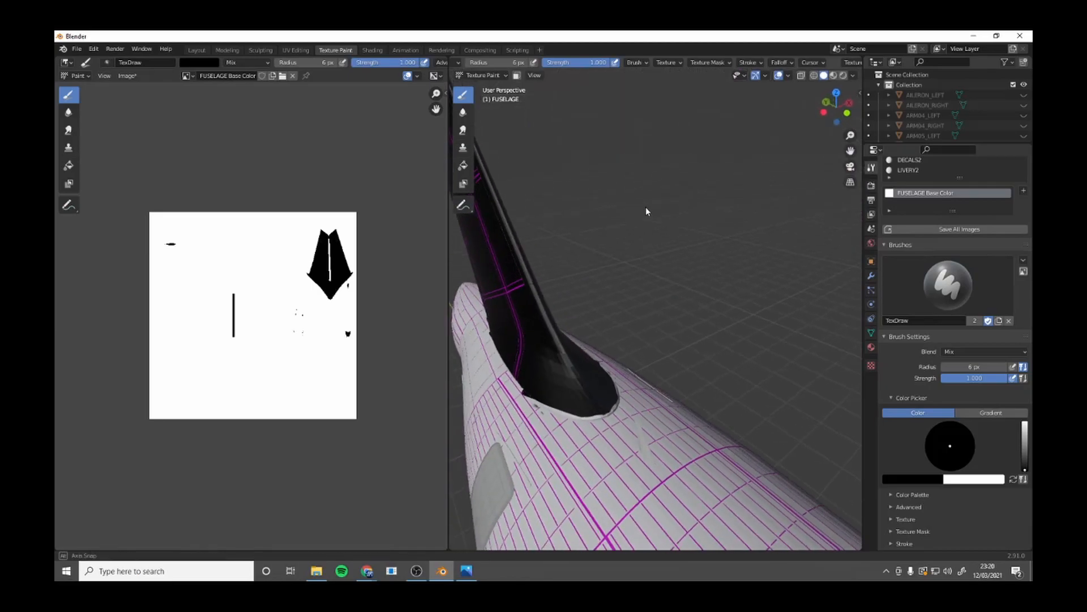
click(1013, 479)
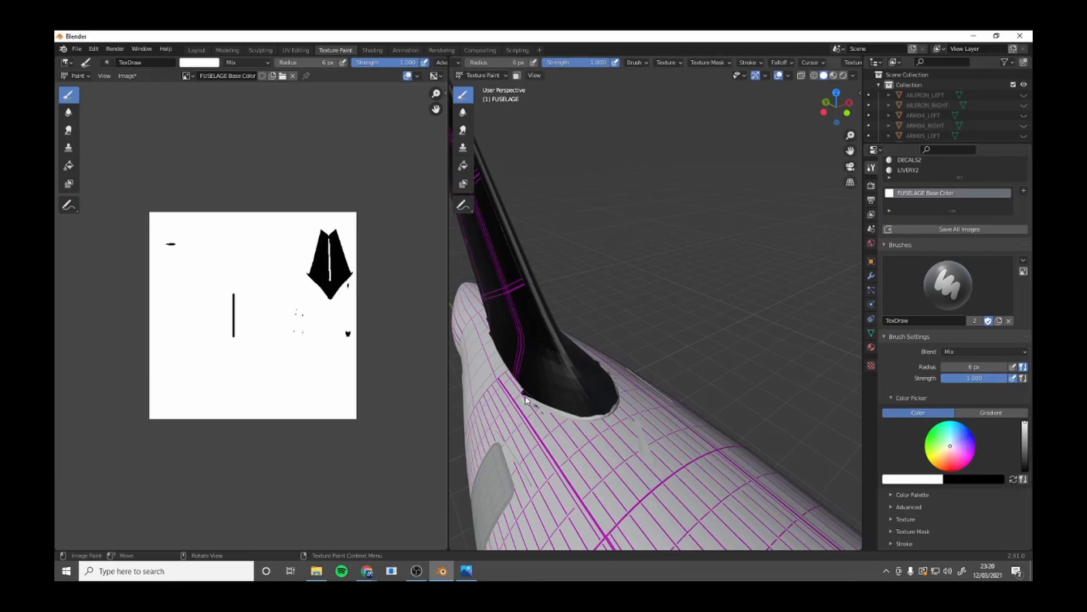
mouse_move(521, 395)
mouse_down()
mouse_move(592, 428)
mouse_move(626, 413)
mouse_up()
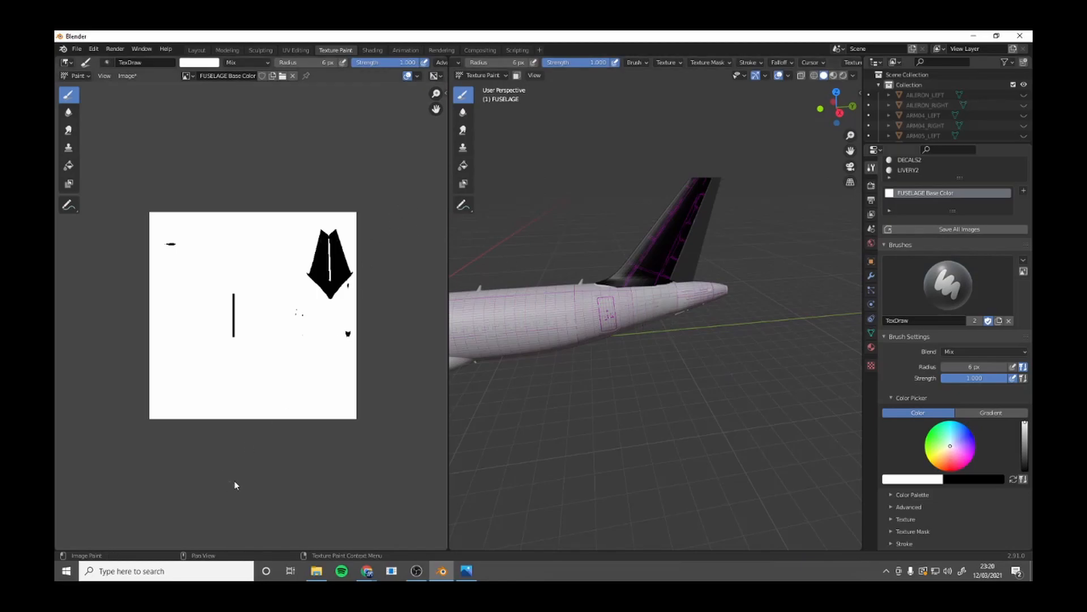
Look at the AIR_CANADA_livery reference photo and locate the download-removebg-preview logo file in the Livery_Tutorial folder.
click(318, 570)
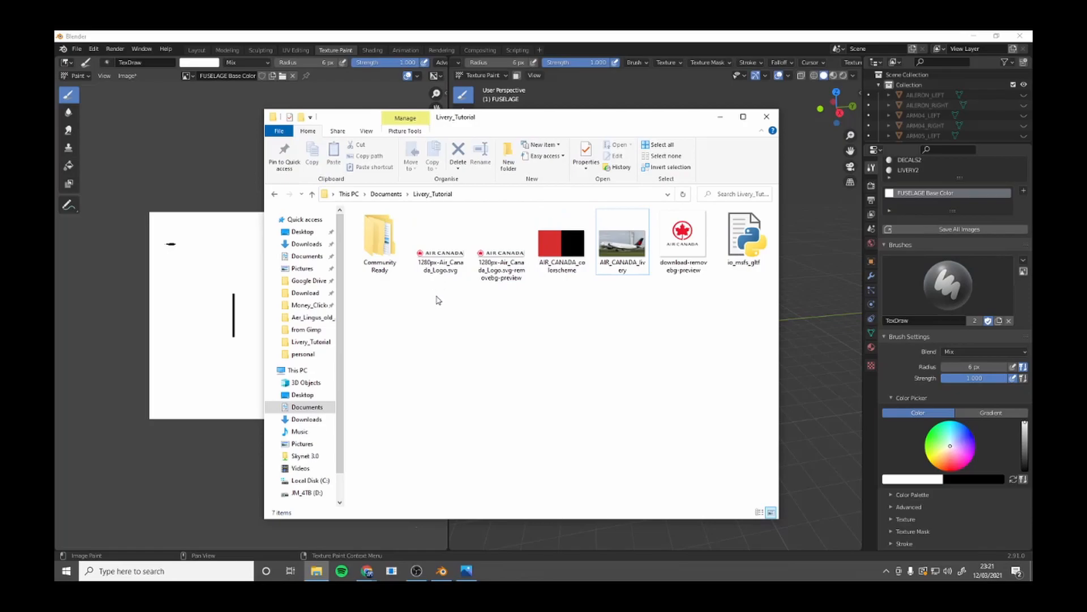
scroll(970, 470, down, 5)
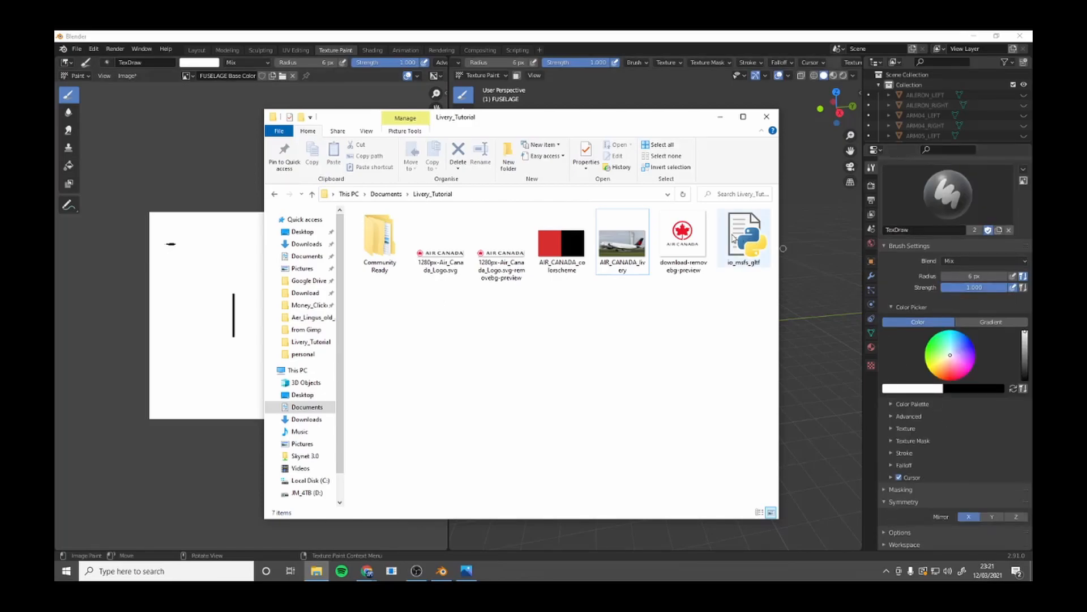
click(467, 571)
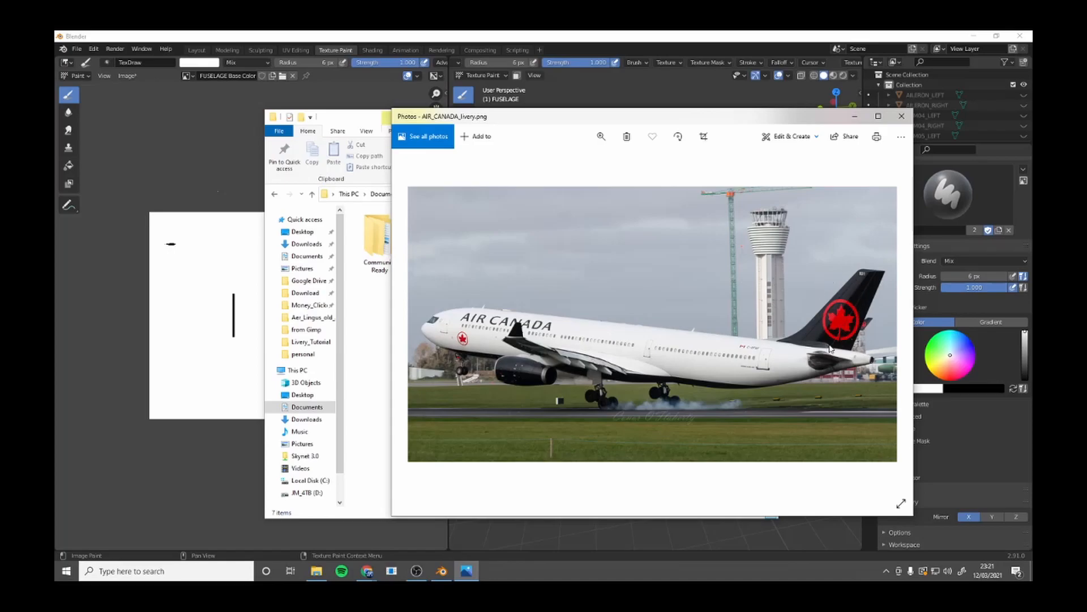
click(902, 115)
click(683, 238)
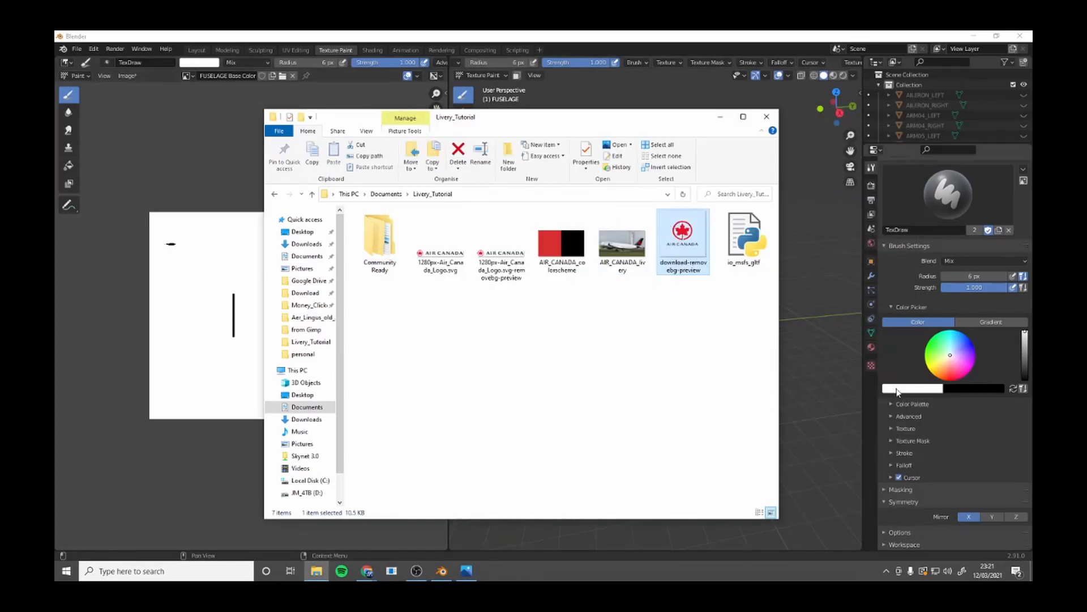
Create a brush texture from download-removebg-preview.png in the Livery_Tutorial folder and expand the brush's texture settings.
click(872, 367)
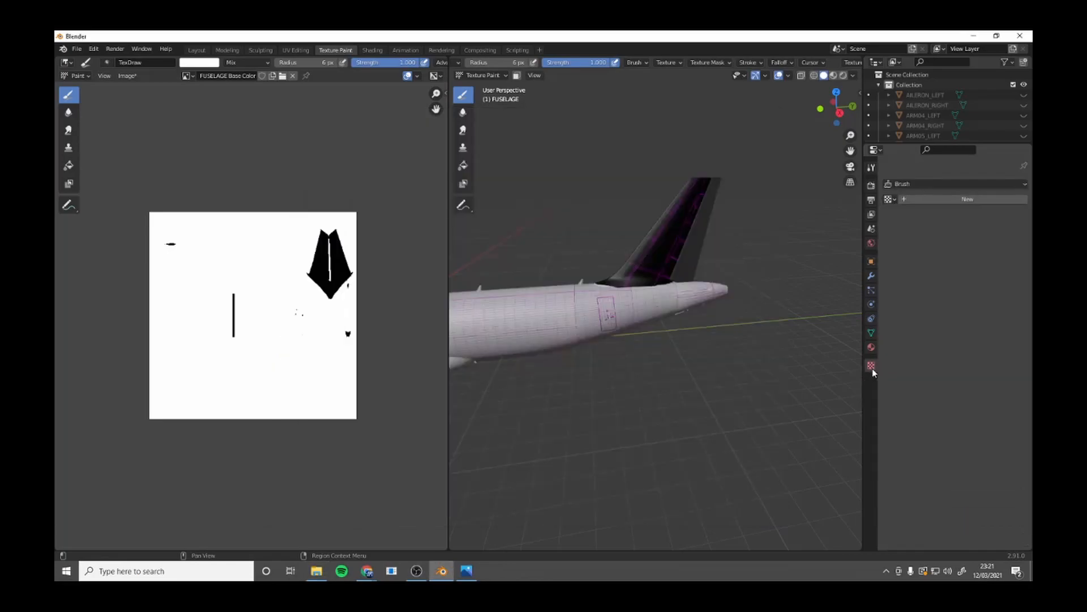
click(957, 200)
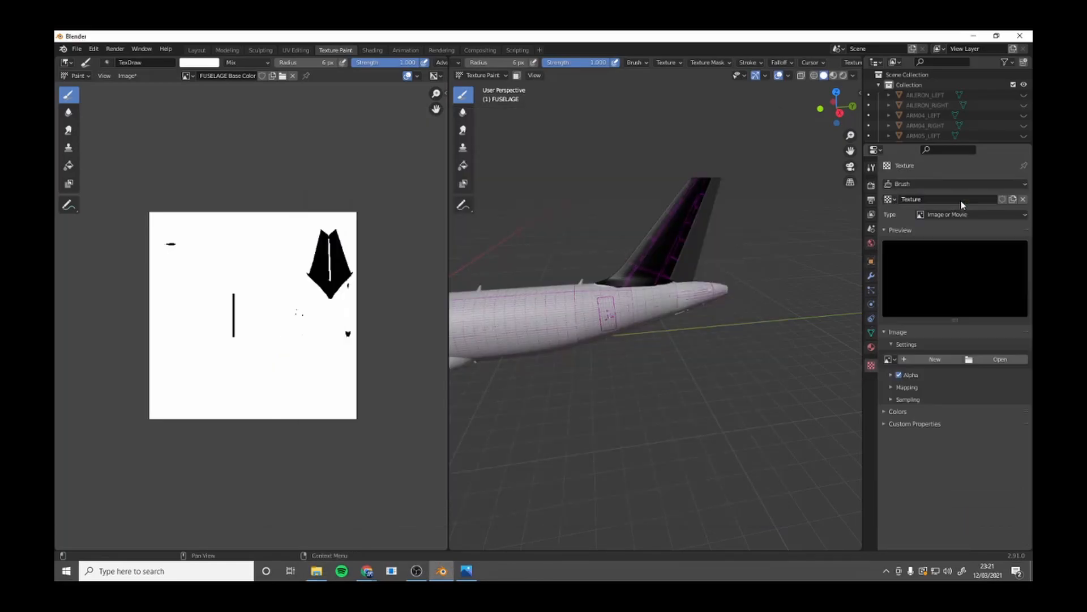
click(994, 357)
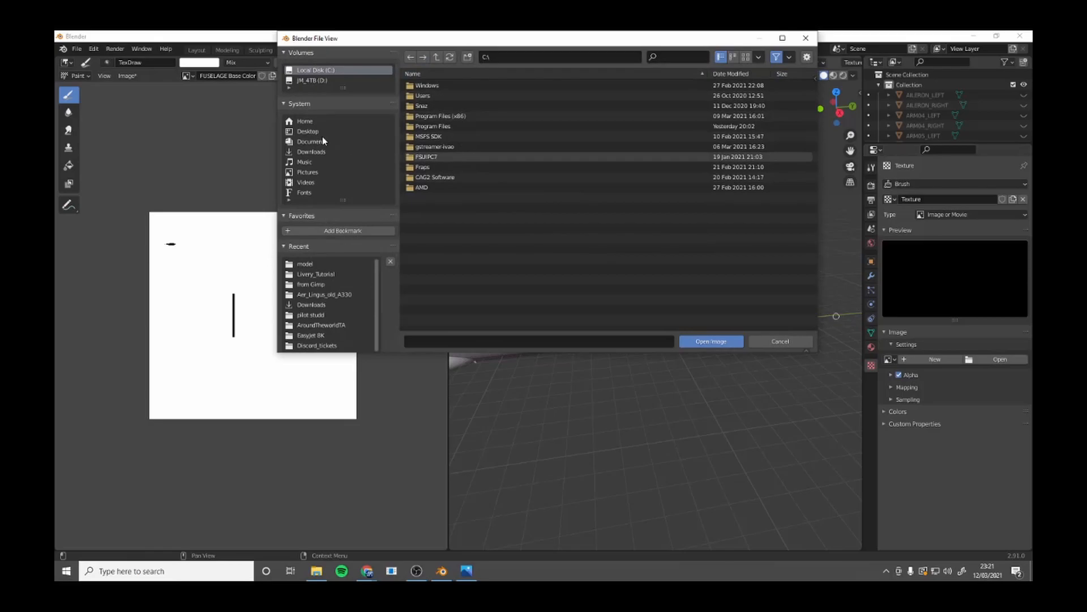
click(325, 273)
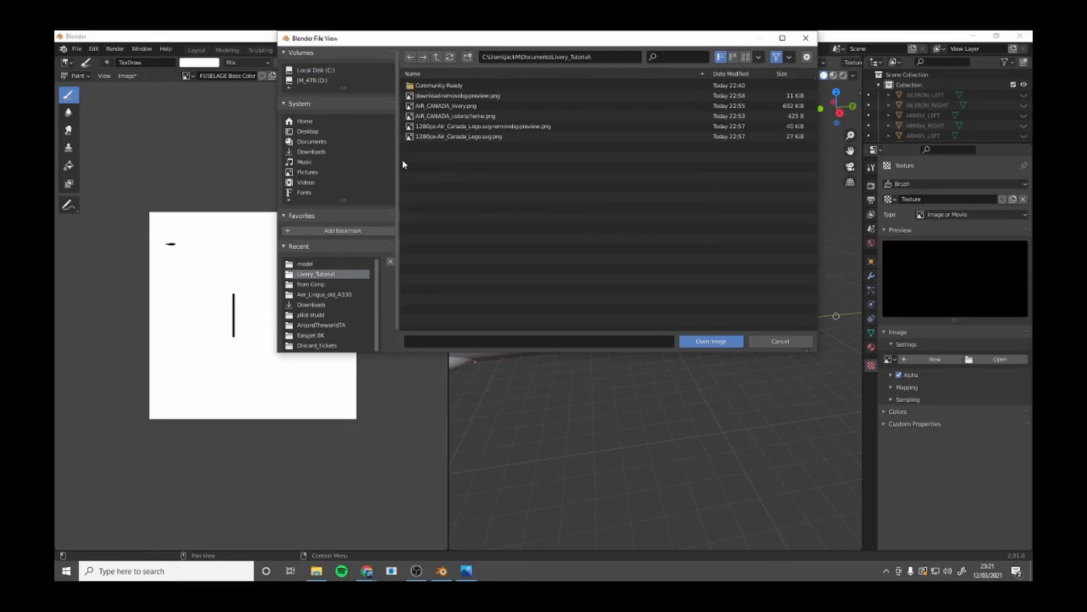
double_click(450, 95)
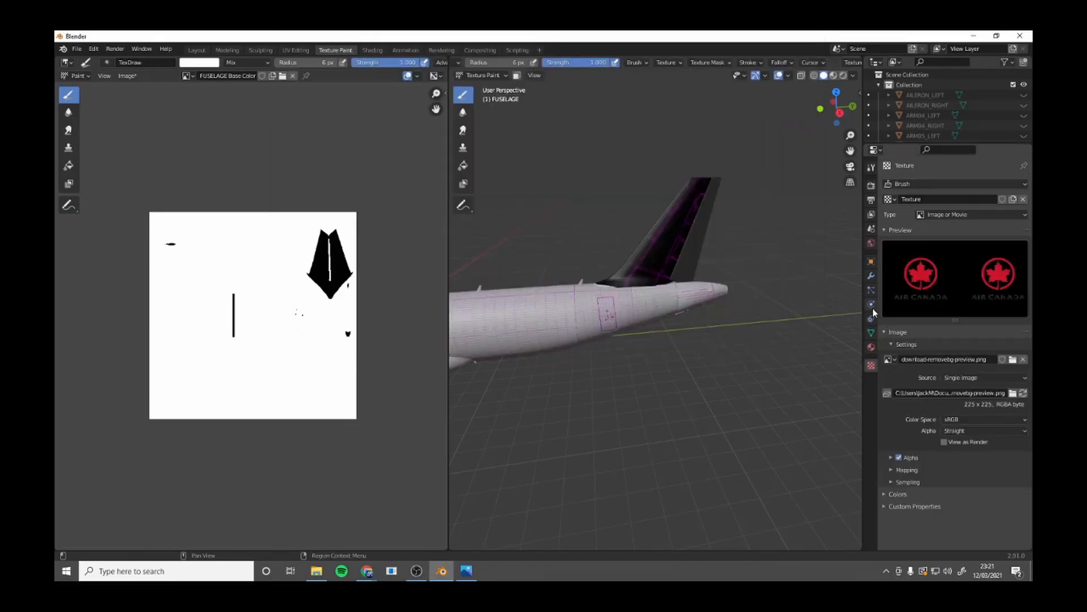
click(871, 168)
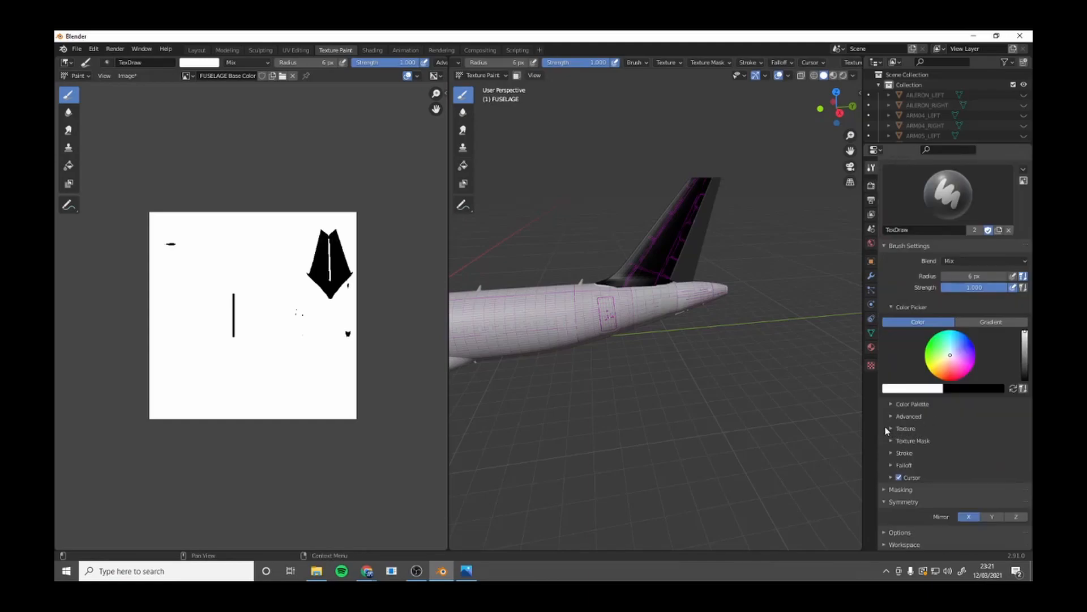
click(888, 429)
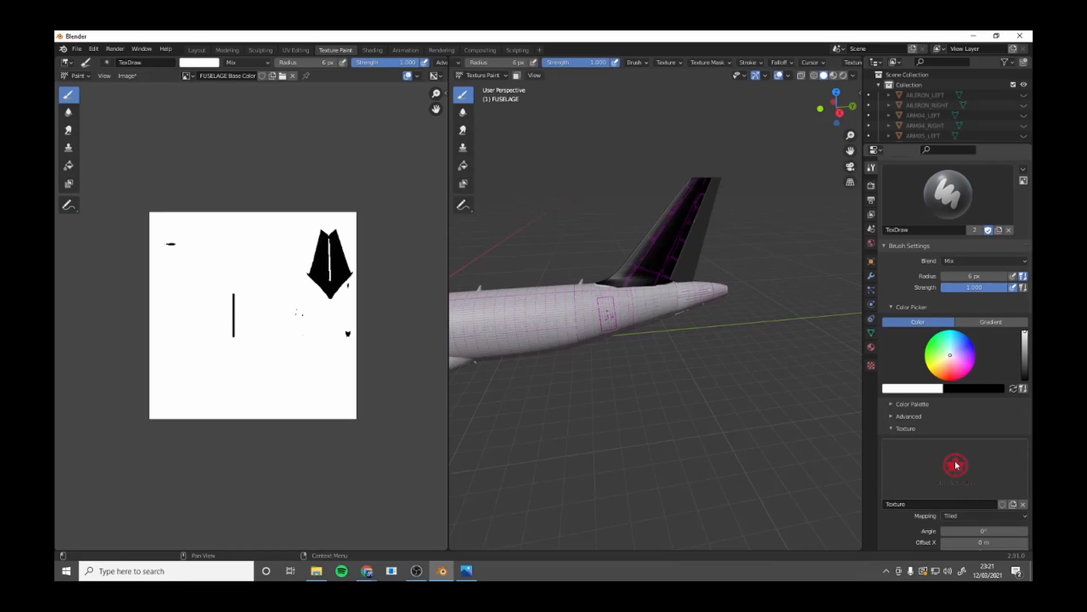
Set the logo texture's mapping to Stencil with image aspect, and place the stencil over the tail fin at a 352° angle.
scroll(961, 465, down, 3)
click(984, 455)
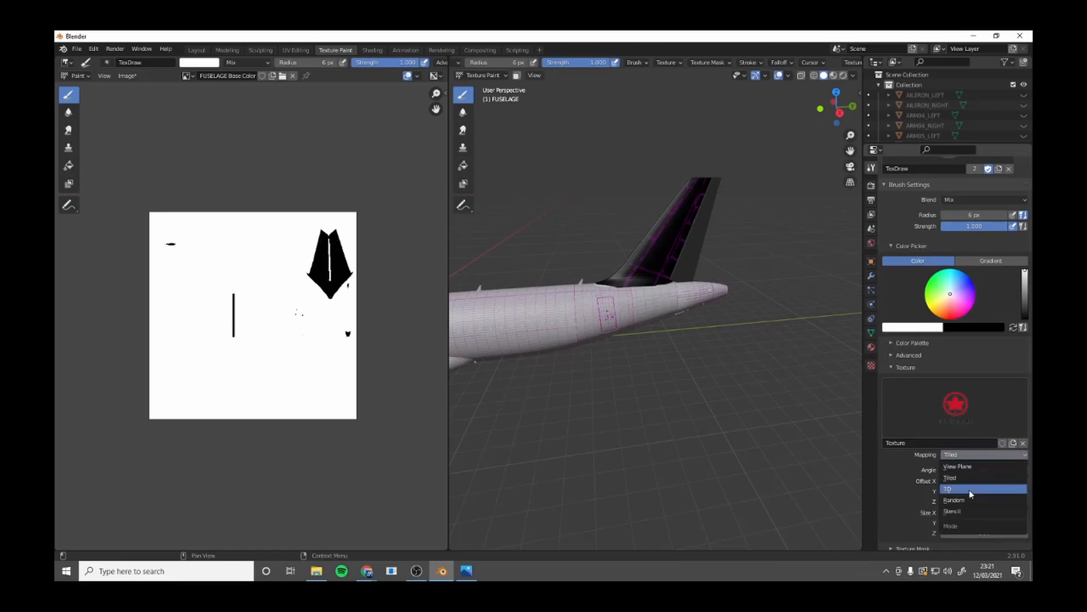
click(964, 511)
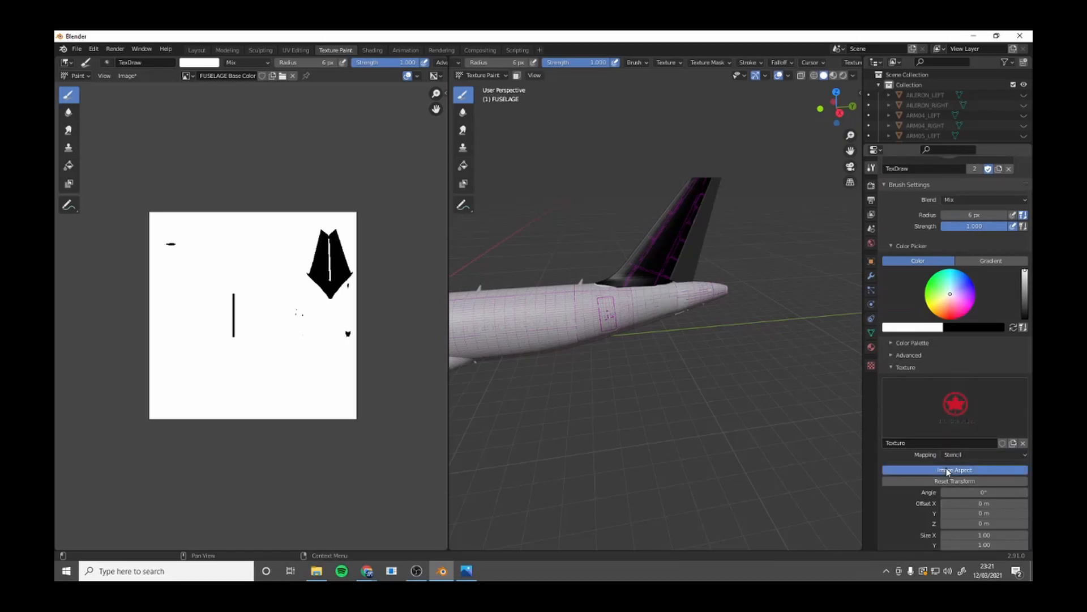
mouse_move(616, 440)
right_down()
mouse_move(658, 295)
mouse_move(669, 324)
mouse_move(759, 413)
mouse_move(569, 315)
mouse_move(621, 268)
mouse_move(701, 342)
mouse_move(726, 310)
mouse_move(710, 217)
mouse_move(608, 212)
mouse_move(544, 381)
mouse_move(757, 396)
mouse_move(720, 231)
mouse_move(570, 350)
right_up()
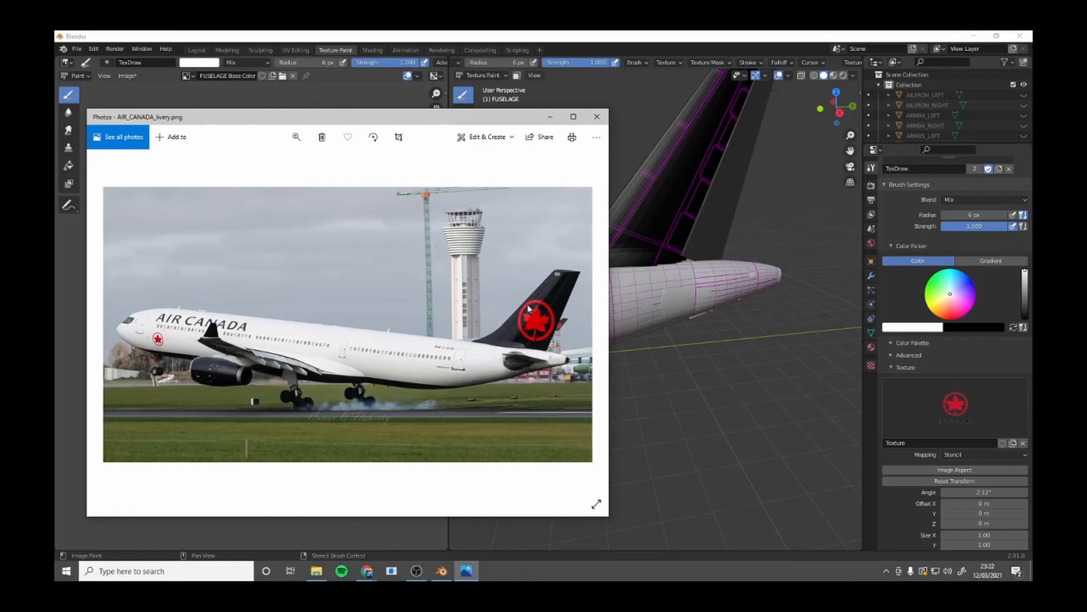
mouse_move(680, 195)
shift+right_down()
mouse_move(608, 197)
mouse_move(717, 189)
mouse_move(698, 197)
shift+right_up()
Set the brush's stroke method to Space and its radius to 25 px.
click(750, 62)
click(775, 82)
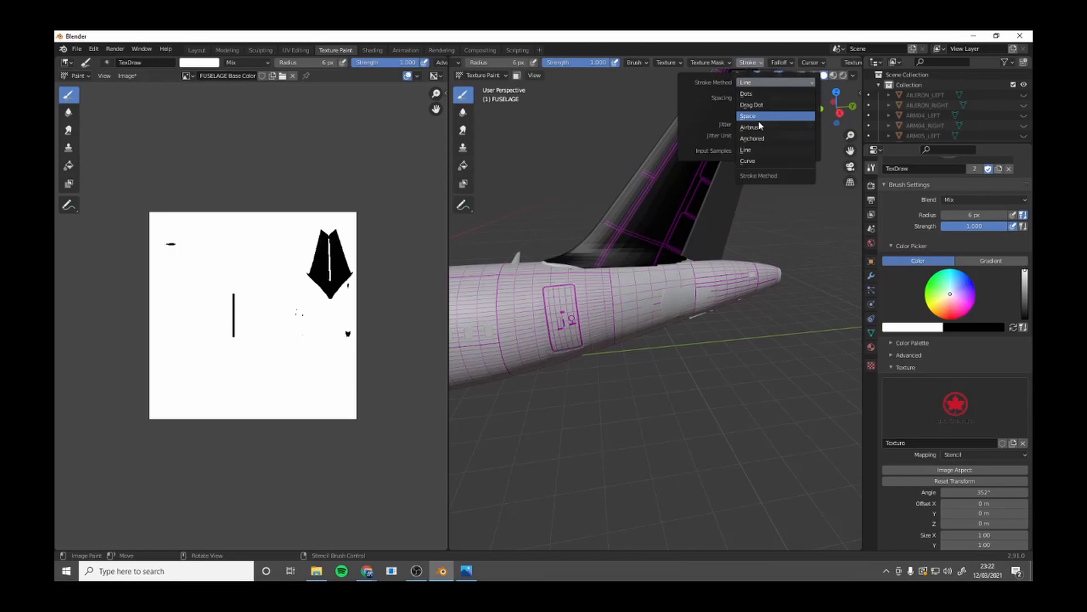
click(760, 116)
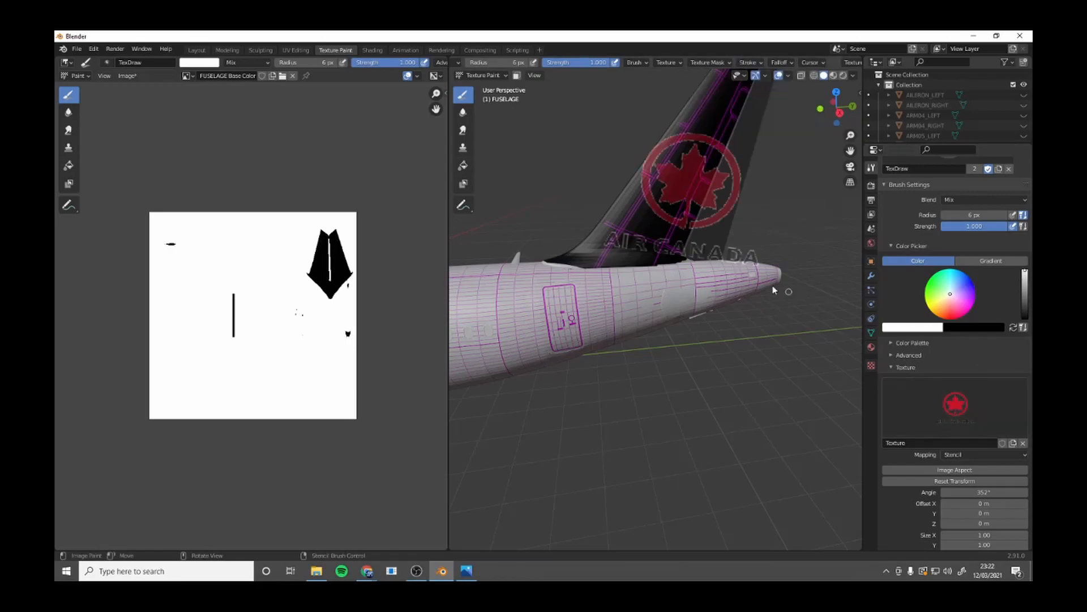
key(f)
click(695, 168)
Align the logo stencil on the fin and paint the red maple leaf roundel onto the FUSELAGE part of the tail.
shift+right_drag(694, 169, 692, 170)
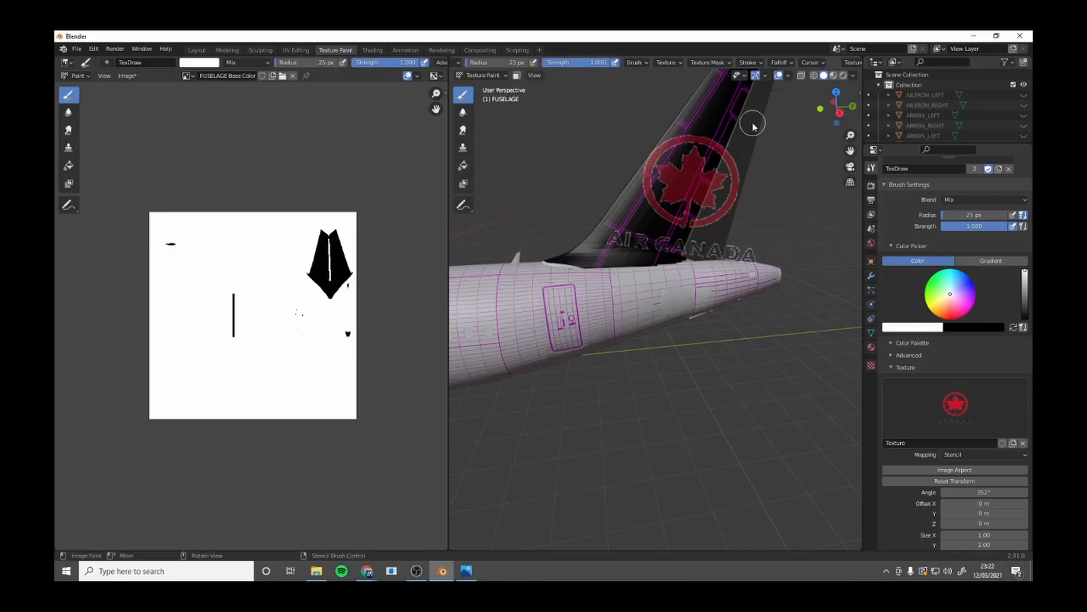
mouse_move(730, 184)
shift+right_down()
mouse_move(721, 184)
mouse_move(735, 189)
shift+right_up()
right_drag(721, 186, 718, 191)
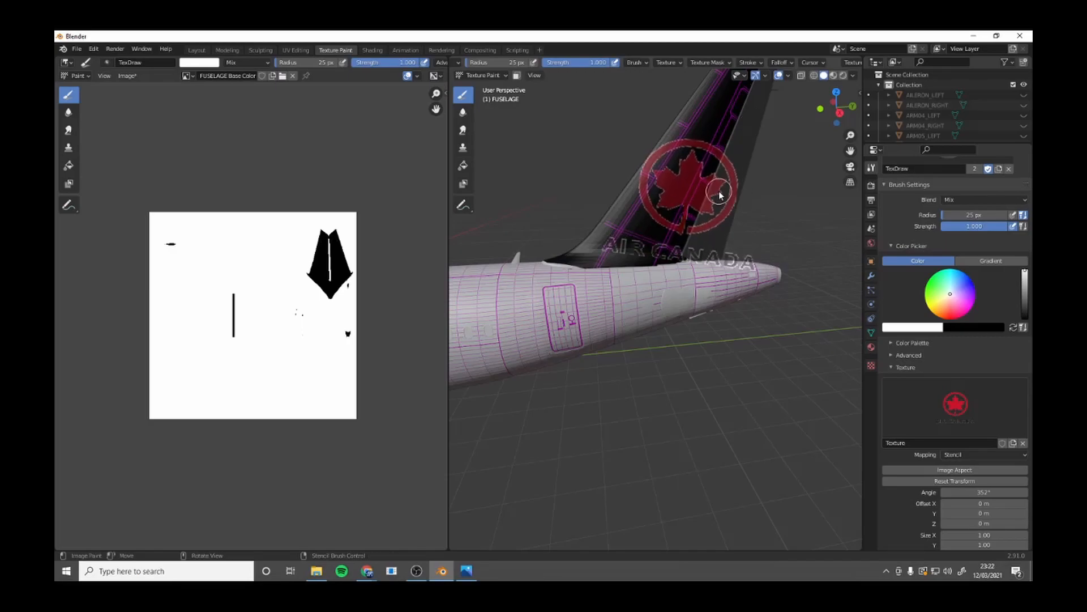
scroll(956, 400, down, 5)
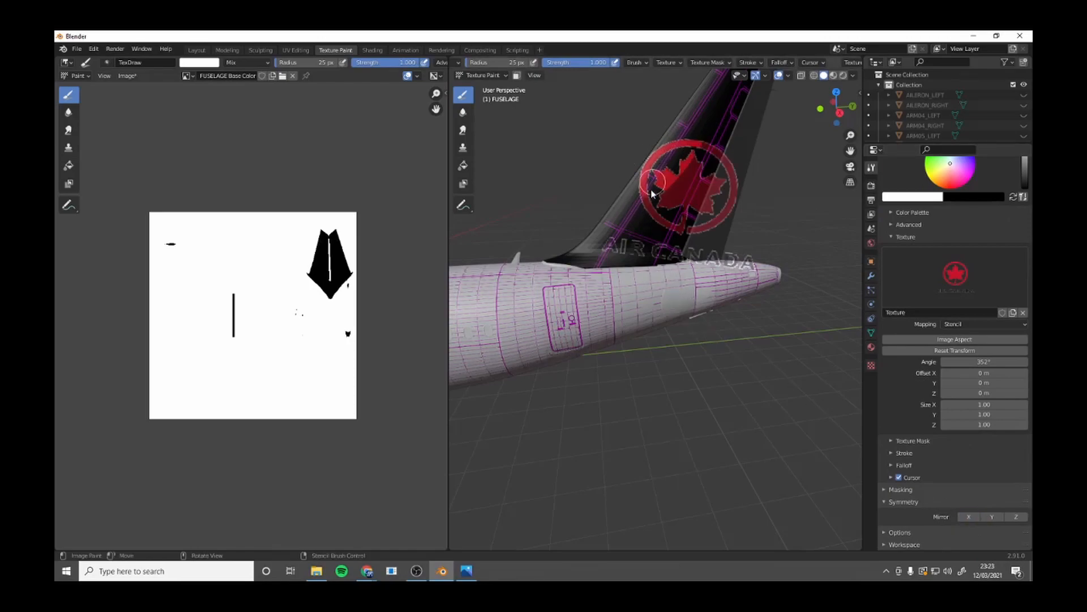
drag(695, 220, 693, 175)
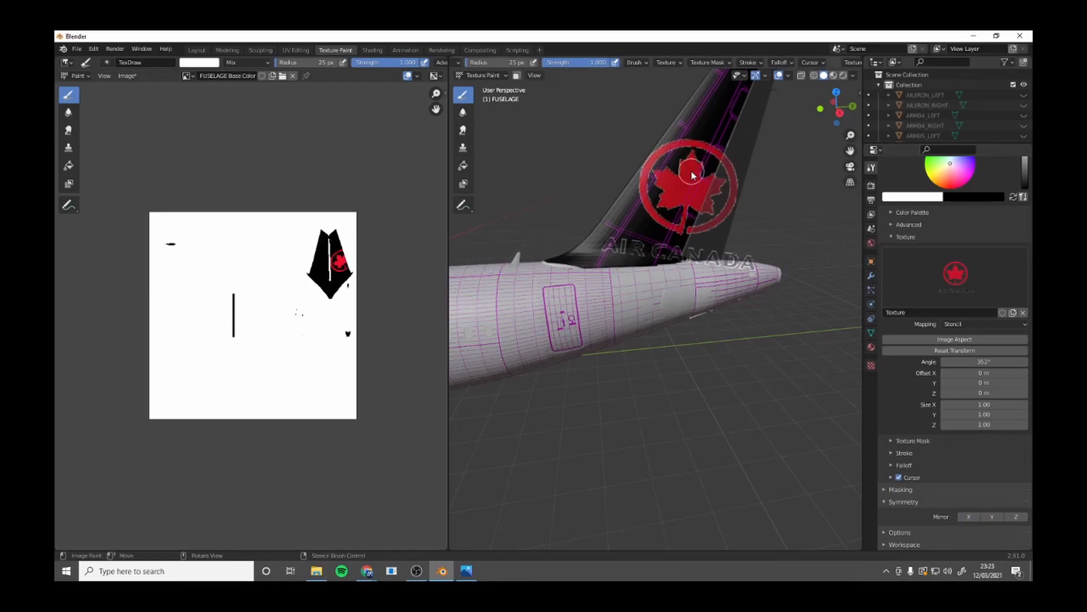
Make TAIL_RUDDER the paint target and paint the rest of the maple leaf roundel on it through the stencil.
click(199, 51)
click(757, 213)
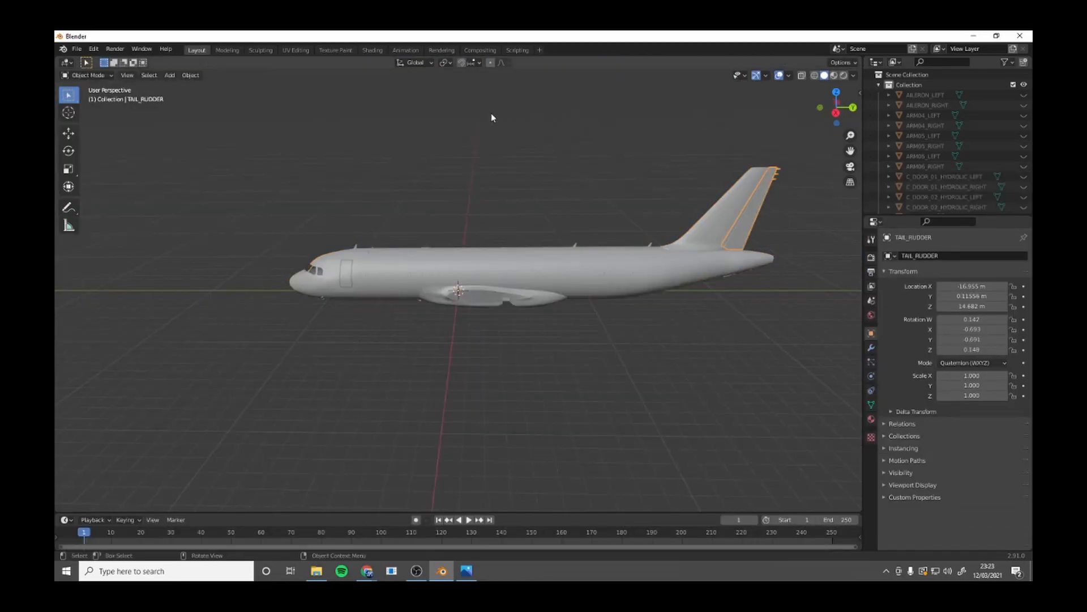
click(335, 50)
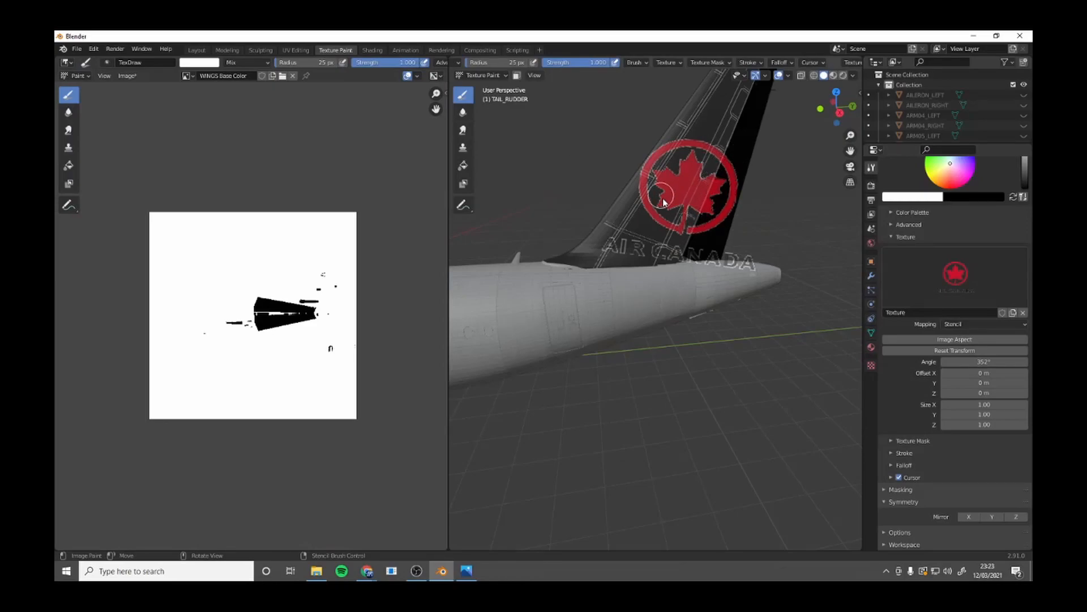
click(731, 164)
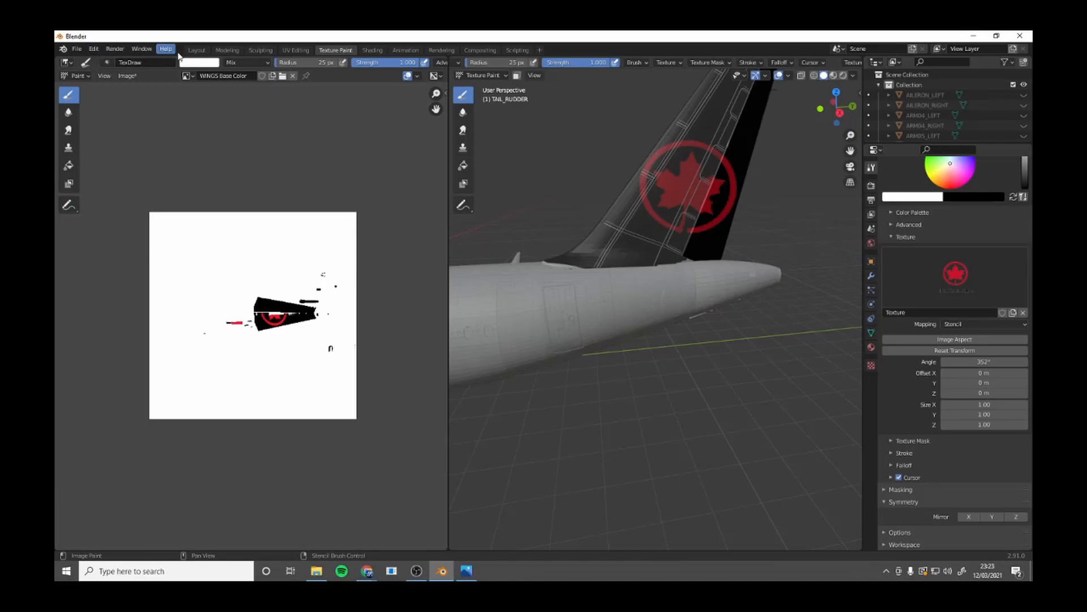
Return to painting FUSELAGE, move the stencil clear of the tail and compare the roundel with the AIR_CANADA_livery photo.
click(196, 50)
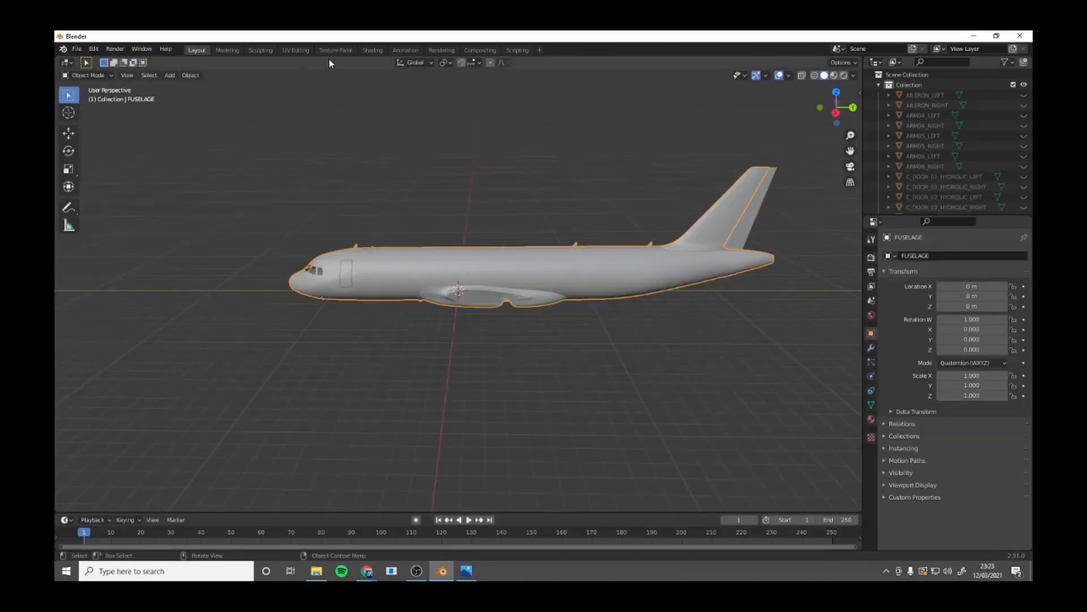
click(342, 49)
mouse_move(672, 240)
right_down()
mouse_move(564, 518)
mouse_move(572, 504)
right_up()
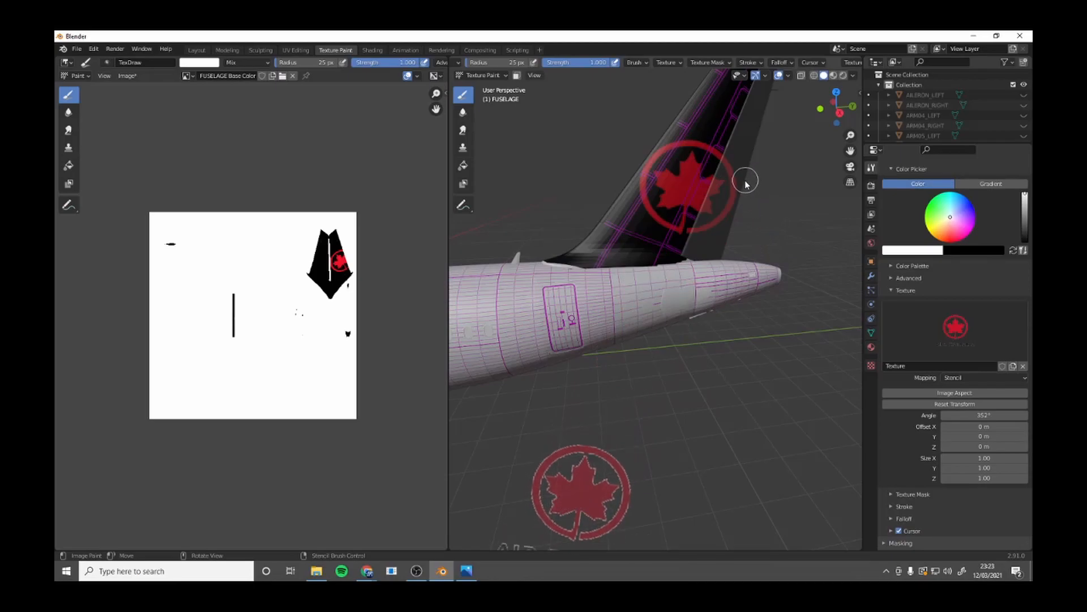
click(466, 570)
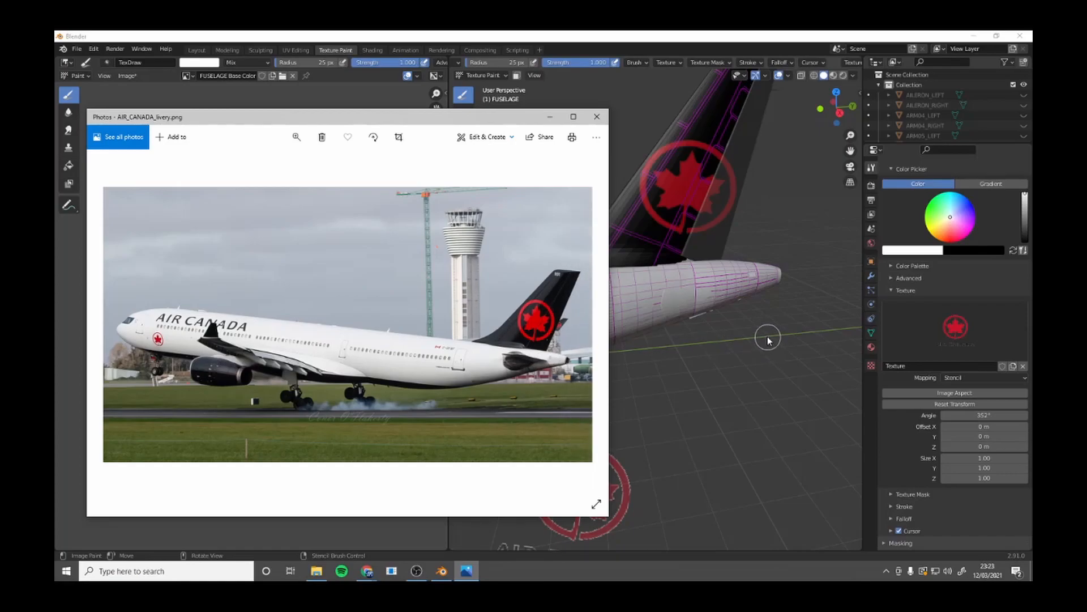
click(549, 116)
Place the logo stencil at 16.5° over the opposite side of the fin and paint the roundel onto its FUSELAGE part.
middle_drag(593, 159, 793, 147)
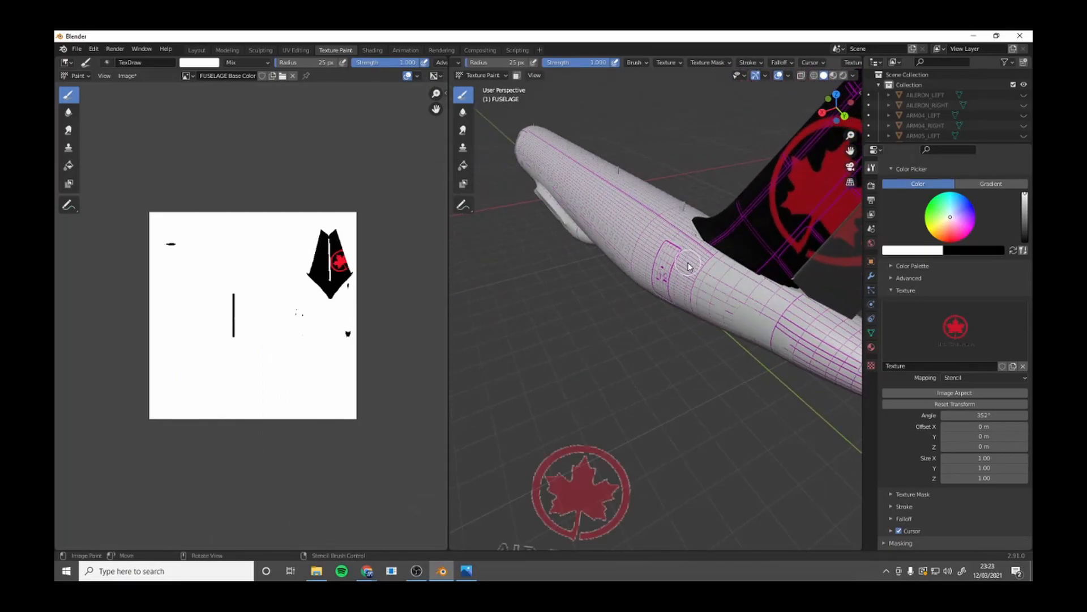
drag(828, 101, 802, 187)
right_drag(581, 490, 695, 187)
mouse_move(696, 187)
mouse_down()
mouse_move(660, 145)
mouse_move(626, 146)
mouse_move(711, 138)
mouse_move(691, 164)
mouse_move(677, 222)
mouse_move(647, 121)
mouse_move(673, 204)
mouse_move(687, 207)
mouse_move(666, 136)
mouse_up()
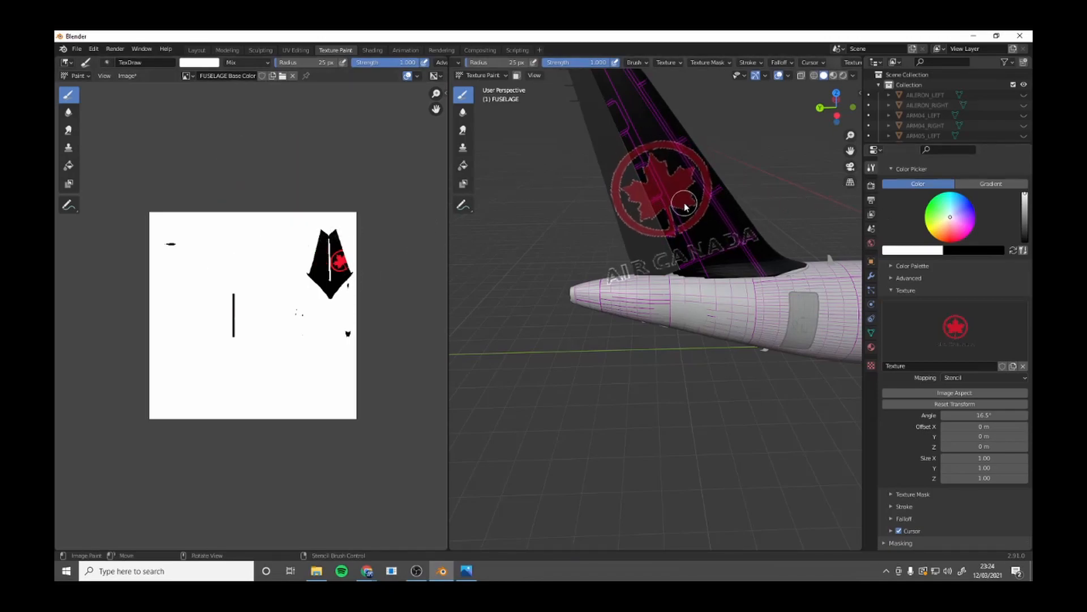
right_drag(690, 200, 690, 205)
mouse_move(686, 150)
mouse_down()
mouse_move(645, 170)
mouse_move(680, 187)
mouse_move(695, 177)
mouse_move(712, 198)
mouse_move(705, 218)
mouse_move(675, 214)
mouse_move(660, 159)
mouse_up()
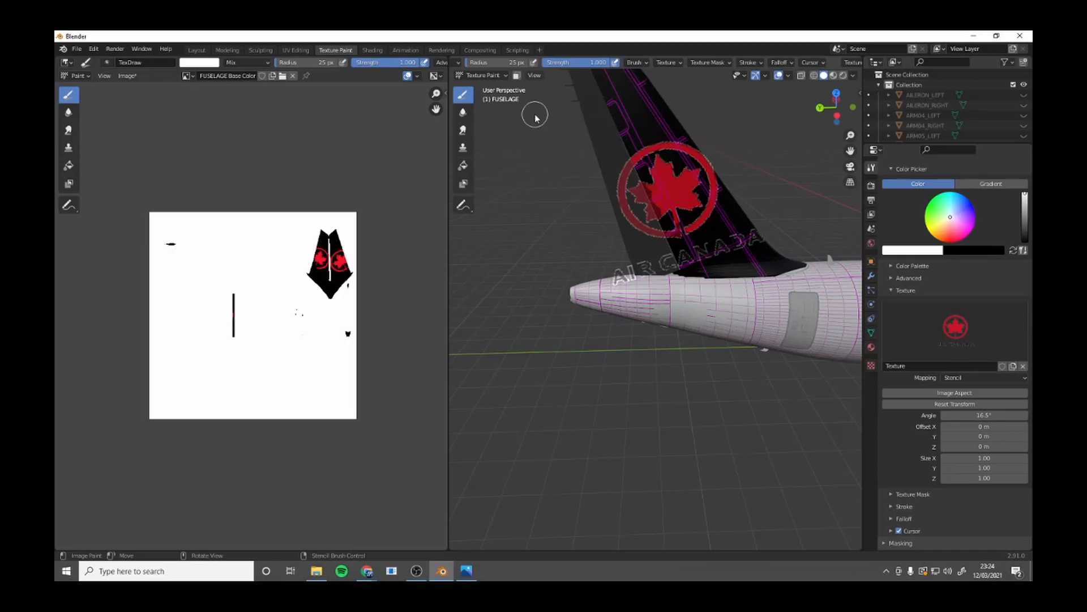
Complete the opposite side's roundel by painting its remaining part on TAIL_RUDDER through the stencil.
click(189, 50)
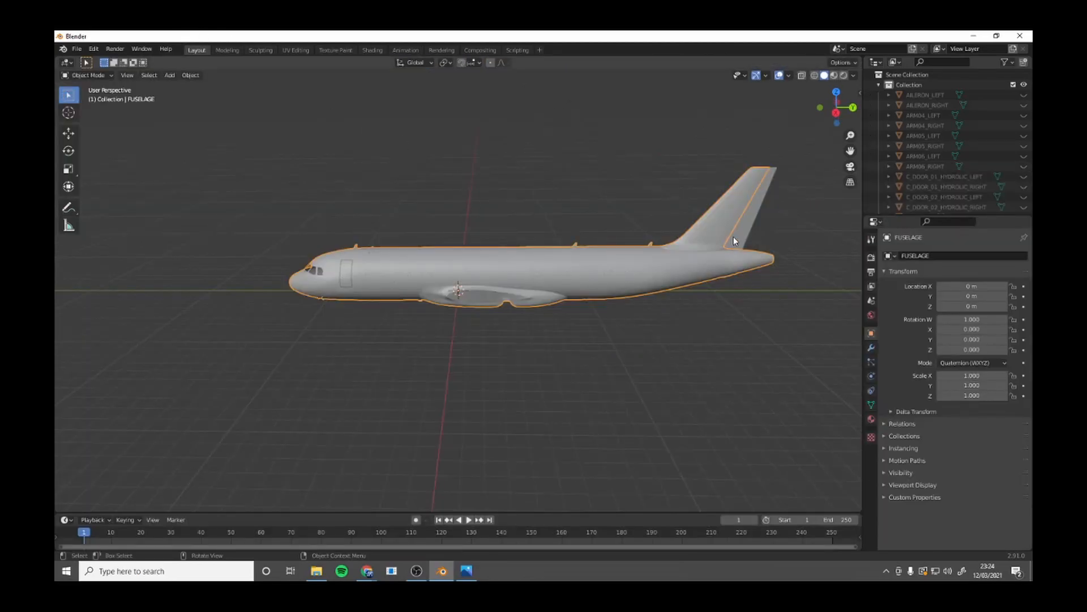
click(325, 50)
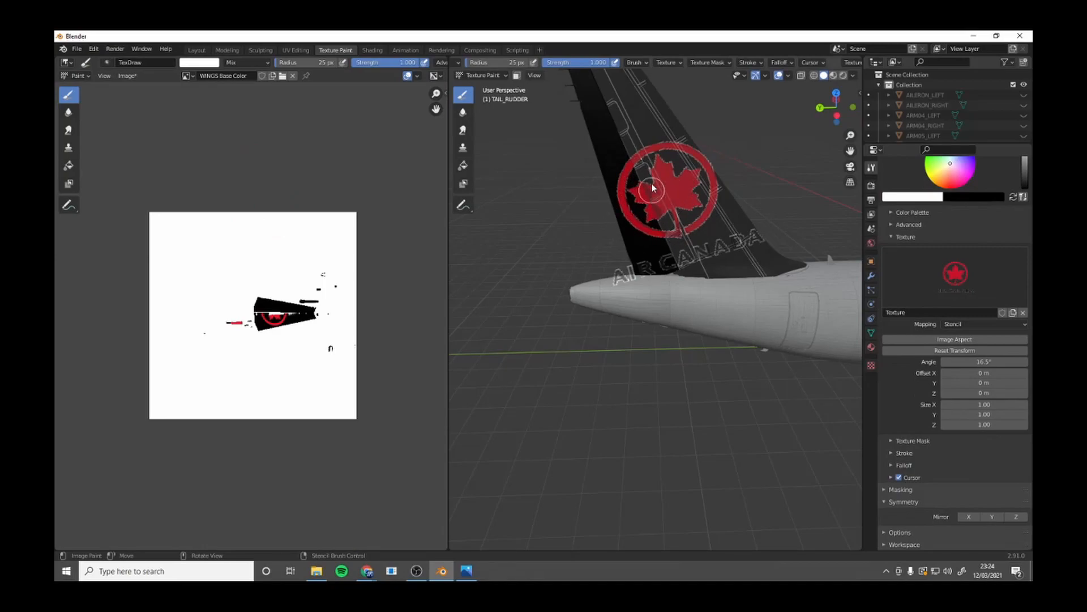
click(196, 50)
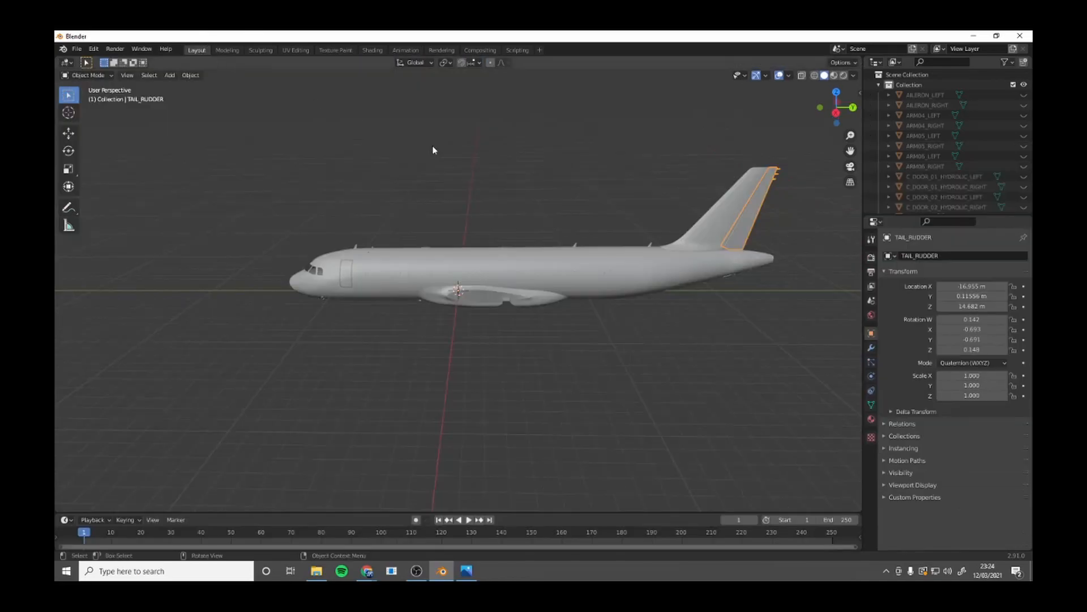
Make FUSELAGE the paint target again, move the stencil off the tail and unlink the roundel texture from the brush.
click(744, 220)
click(335, 50)
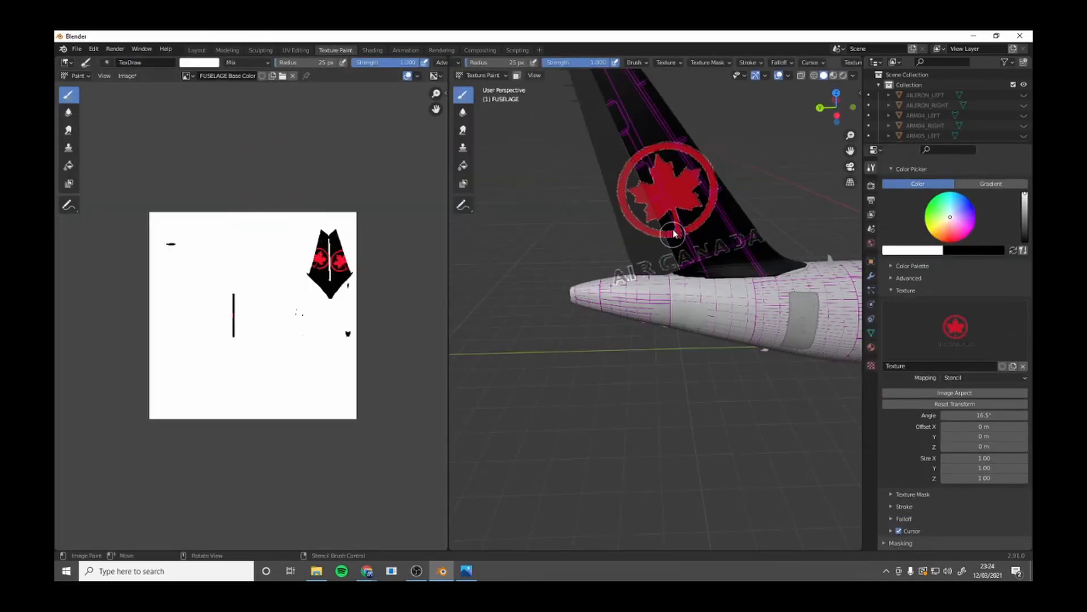
right_drag(695, 188, 616, 385)
scroll(615, 226, down, 1)
middle_drag(613, 226, 743, 251)
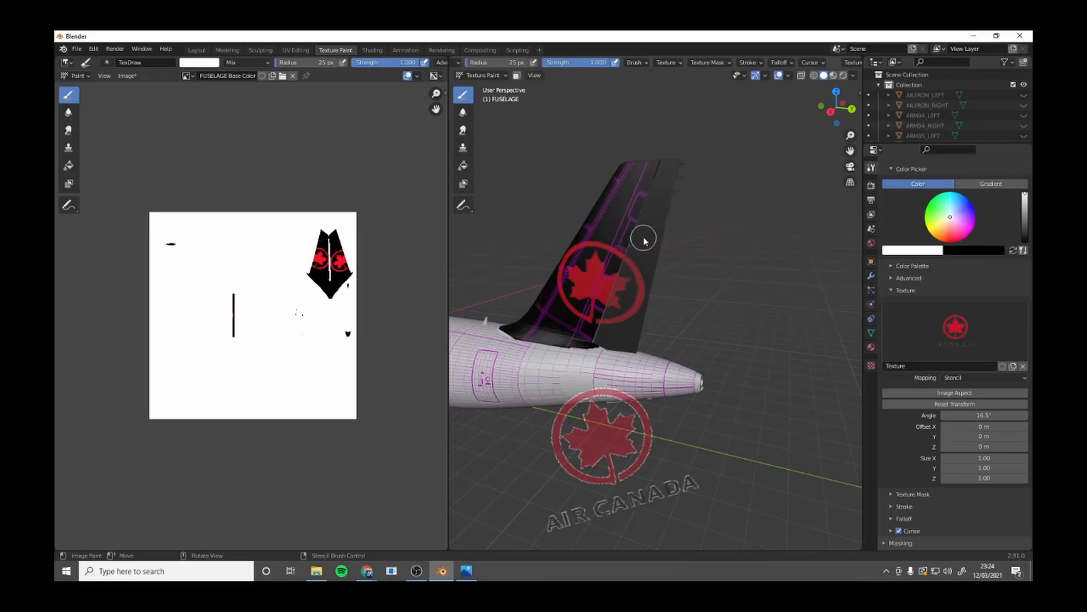
middle_drag(616, 198, 670, 232)
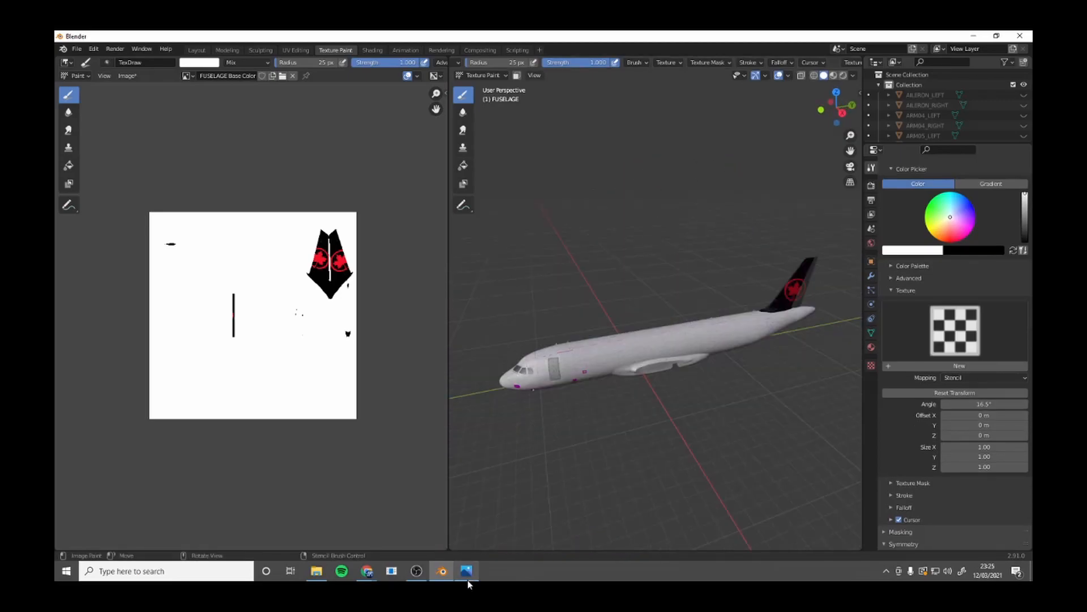
Look through the Livery_Tutorial folder for the wordmark logo and check its placement in the AIR_CANADA_livery photo.
mouse_move(316, 570)
click(318, 530)
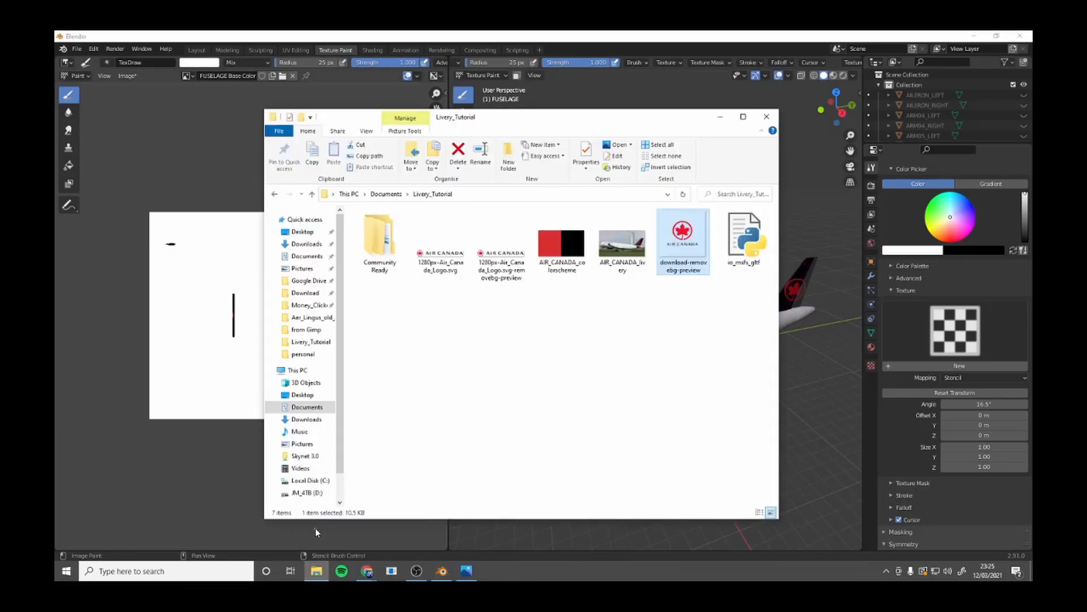
click(464, 573)
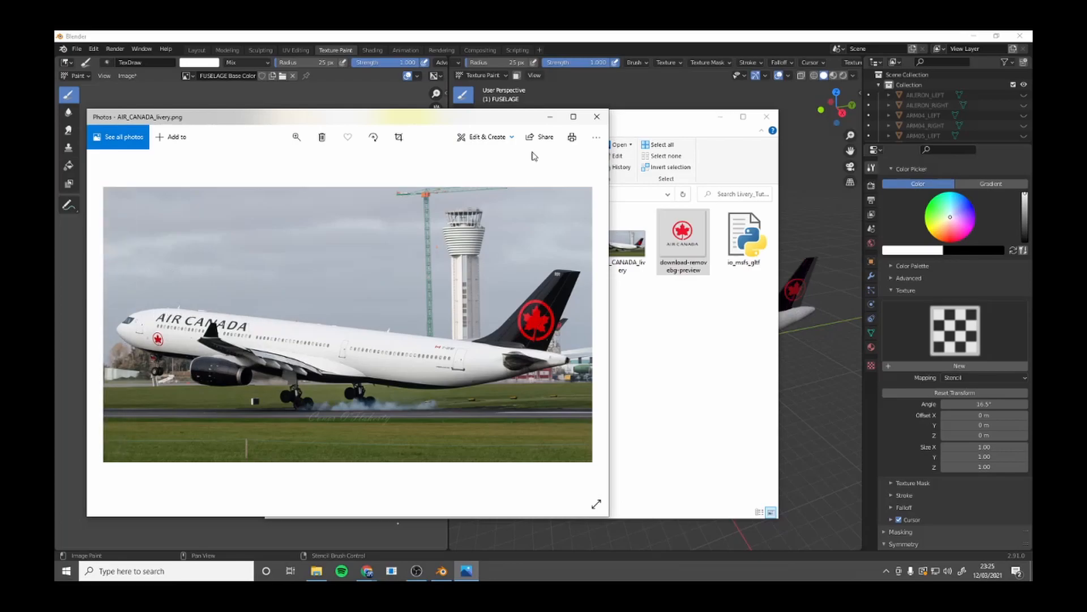
click(550, 116)
Create a new brush texture from 1280px-Air_Canada_Logo.svg-removebg-preview.png in the Livery_Tutorial folder.
click(871, 364)
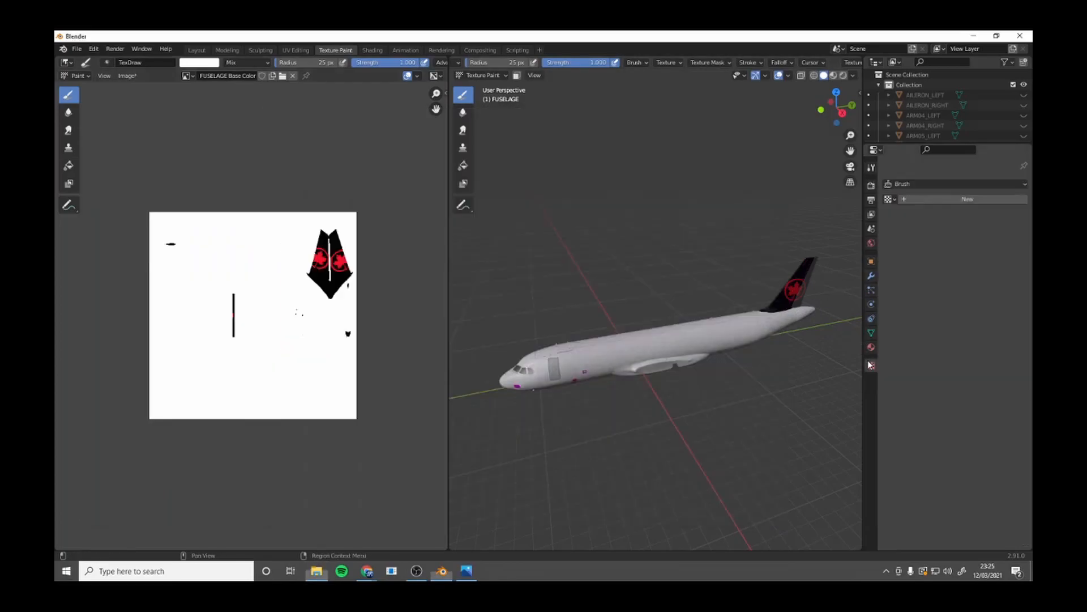
click(975, 200)
click(992, 360)
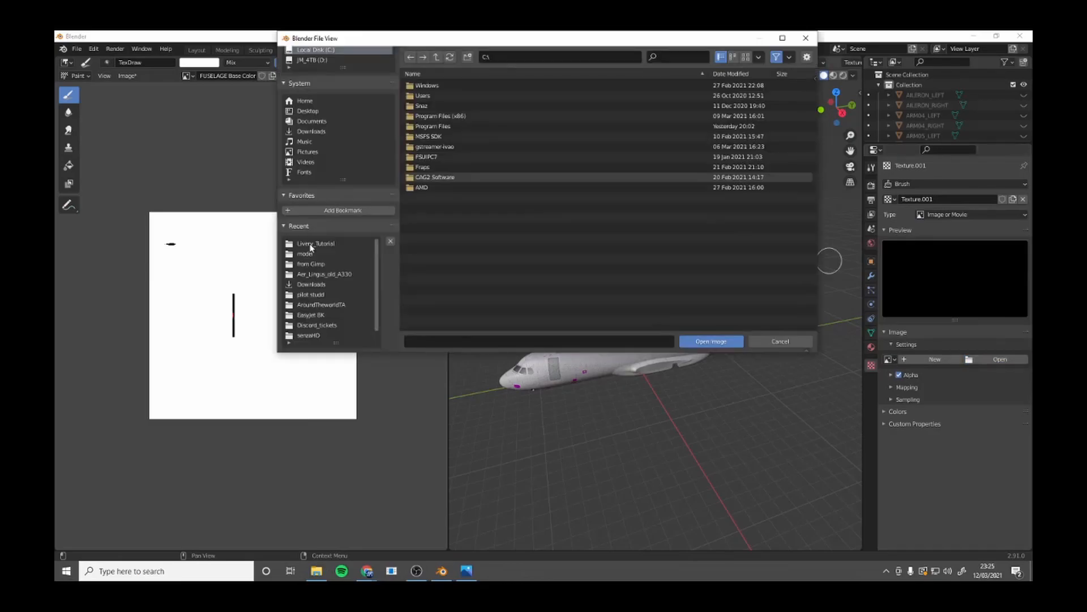
click(704, 342)
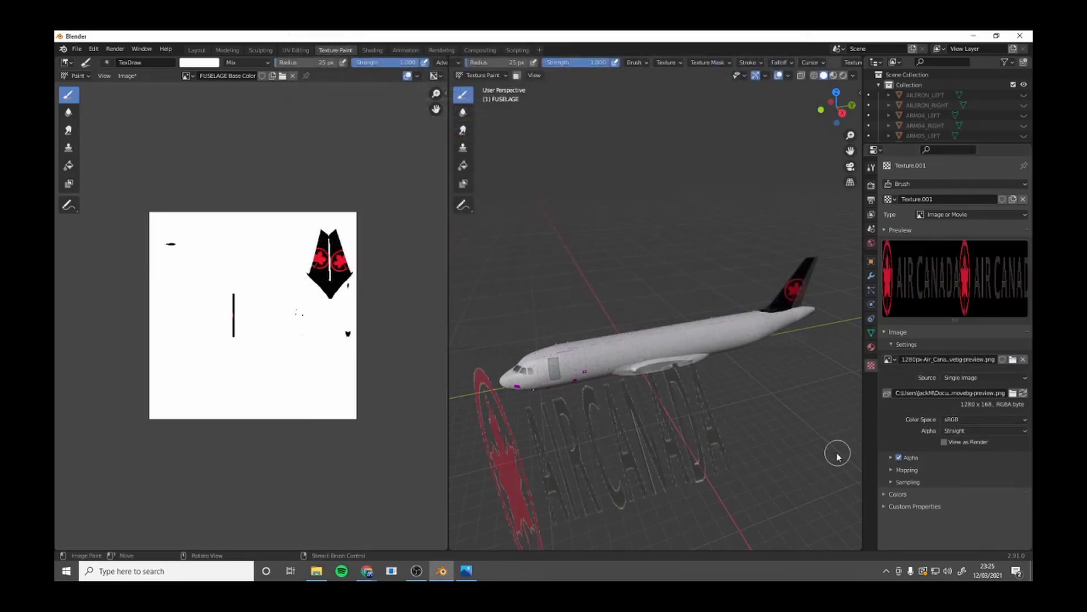
Apply the image aspect to the Air Canada wordmark stencil, scale it down and place it at 10.8° along the forward fuselage.
click(871, 167)
scroll(938, 373, down, 6)
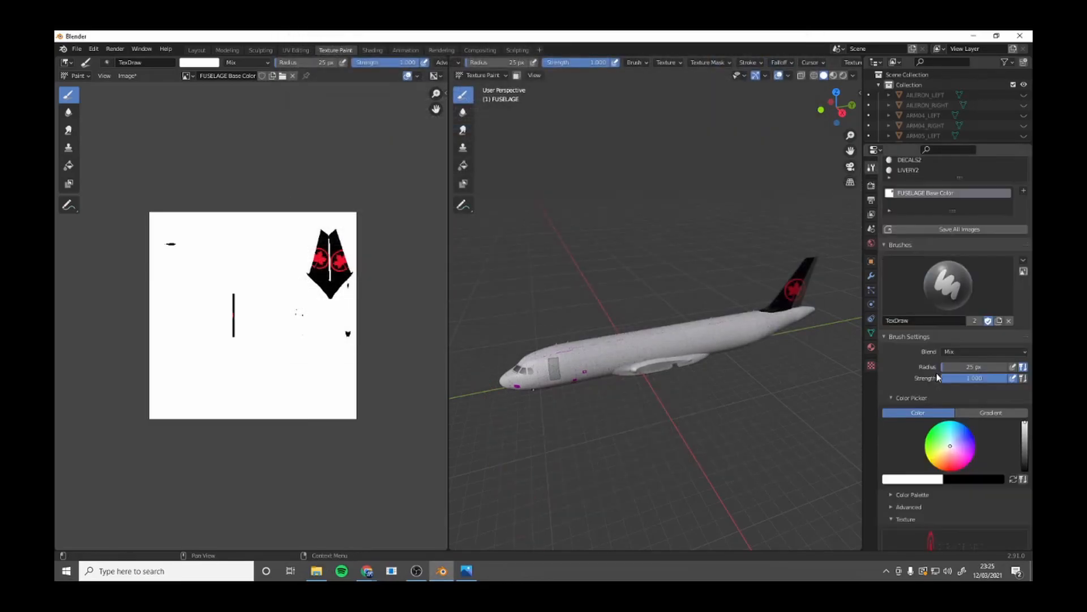
click(990, 479)
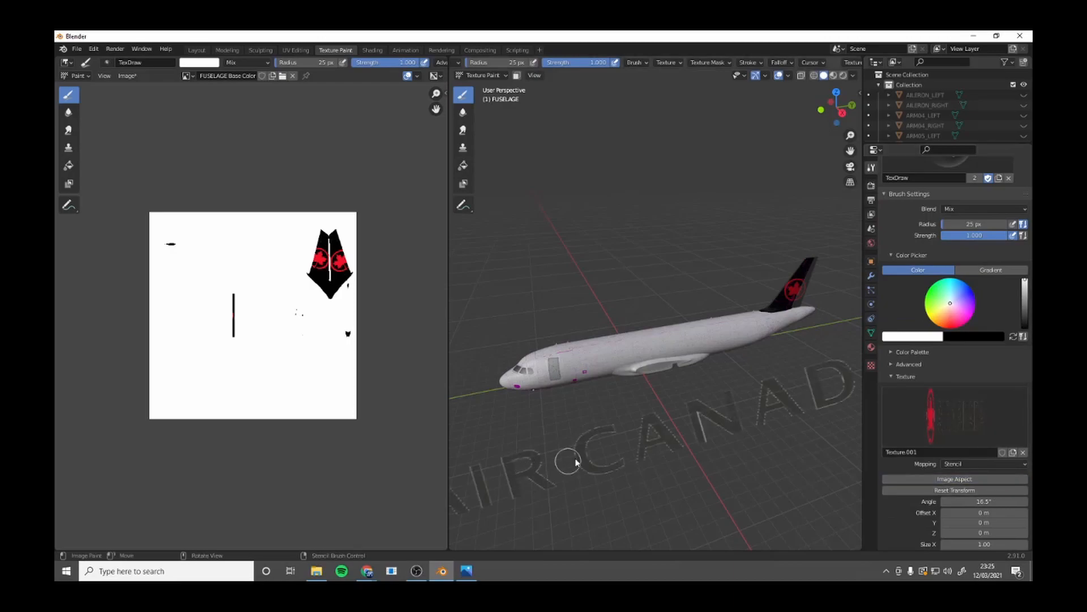
right_drag(692, 407, 712, 330)
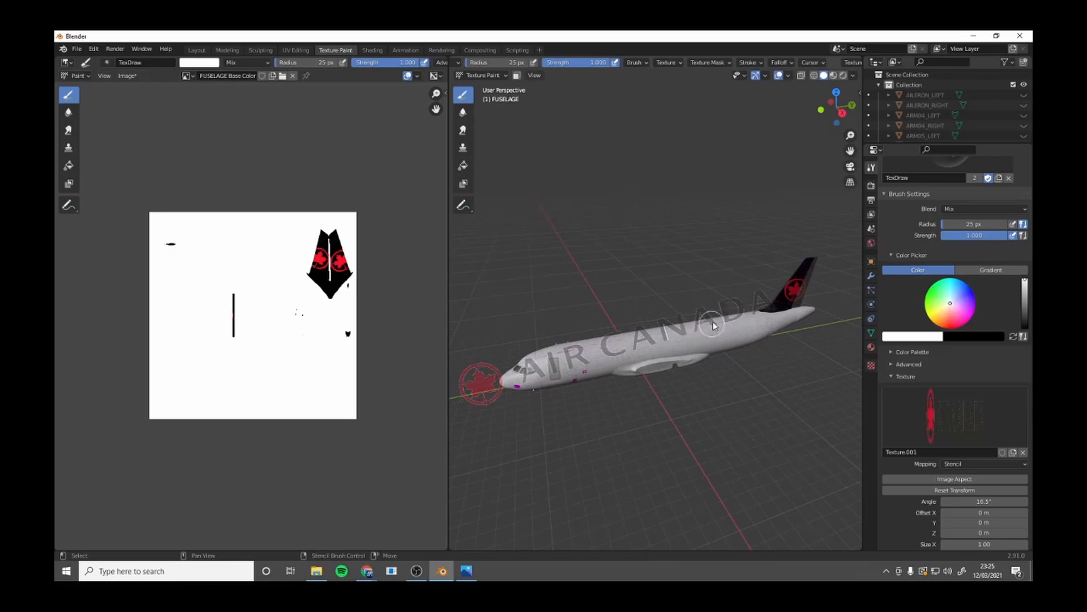
ctrl+right_drag(774, 301, 640, 351)
scroll(654, 339, up, 1)
right_drag(640, 351, 627, 356)
Check the wordmark's position in the AIR_CANADA_livery photo and nudge the stencil to match it near the front door.
click(467, 570)
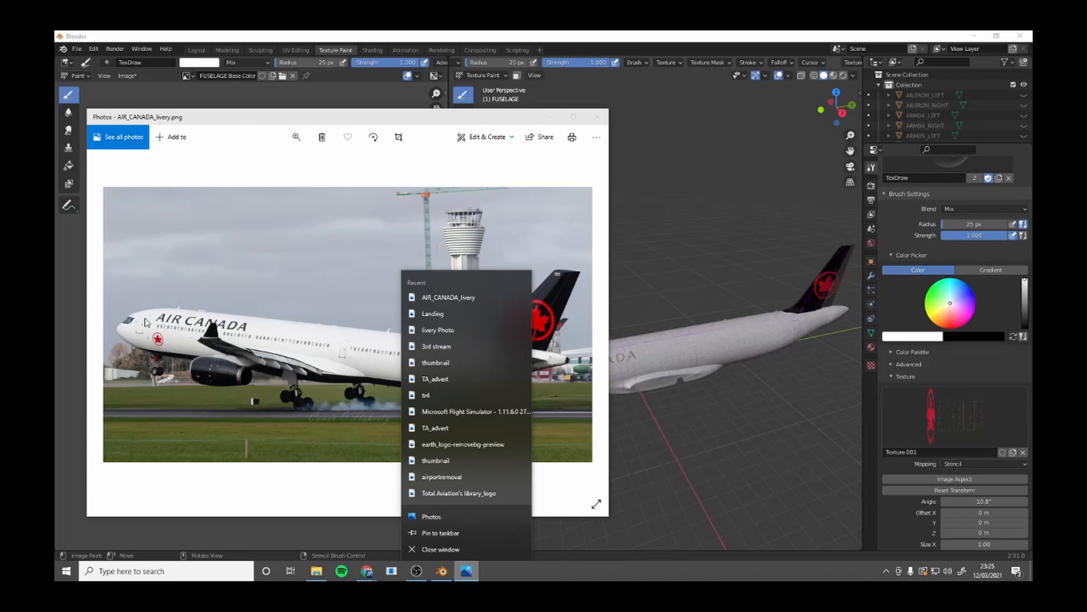
click(550, 117)
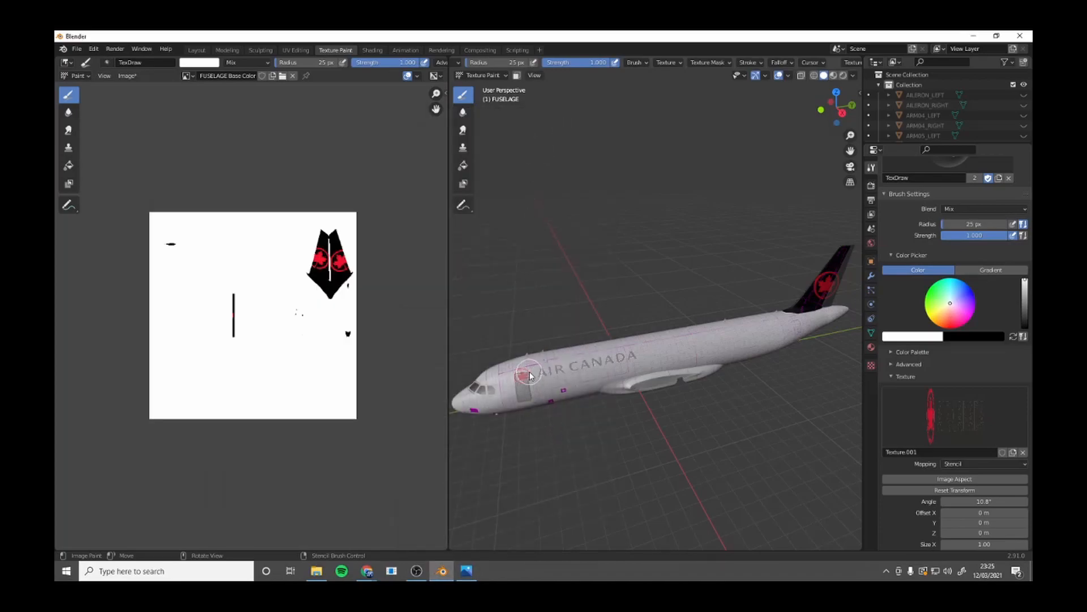
right_drag(556, 373, 553, 374)
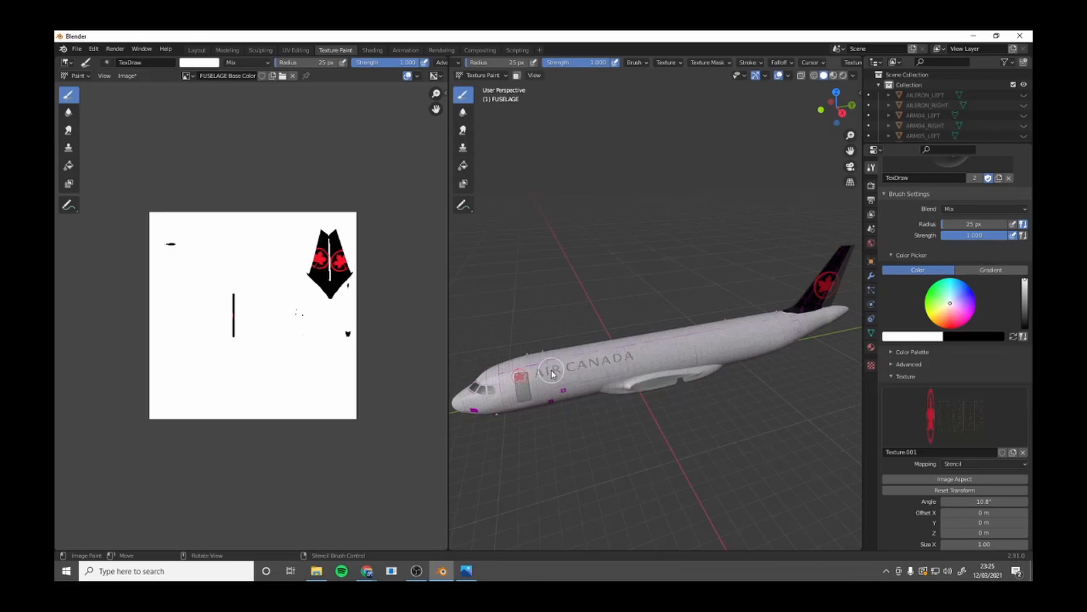
Paint the AIR CANADA wordmark through the stencil onto both sides of the forward fuselage and unlink the brush texture.
drag(554, 374, 567, 374)
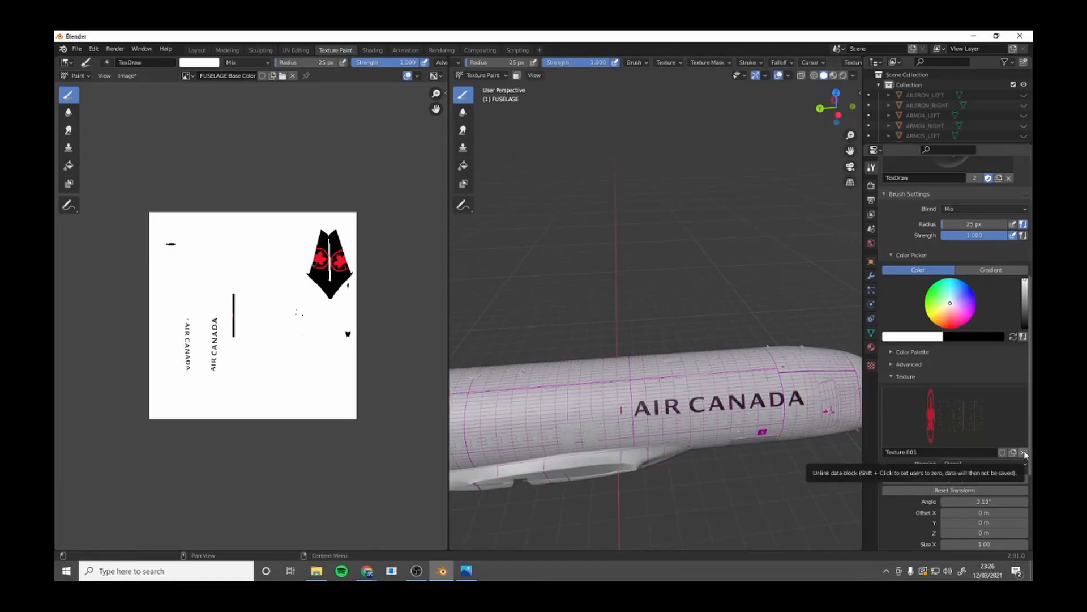
click(1023, 452)
Paint over the stray logo marks beside the AIR CANADA wordmark in white.
scroll(607, 445, up, 1)
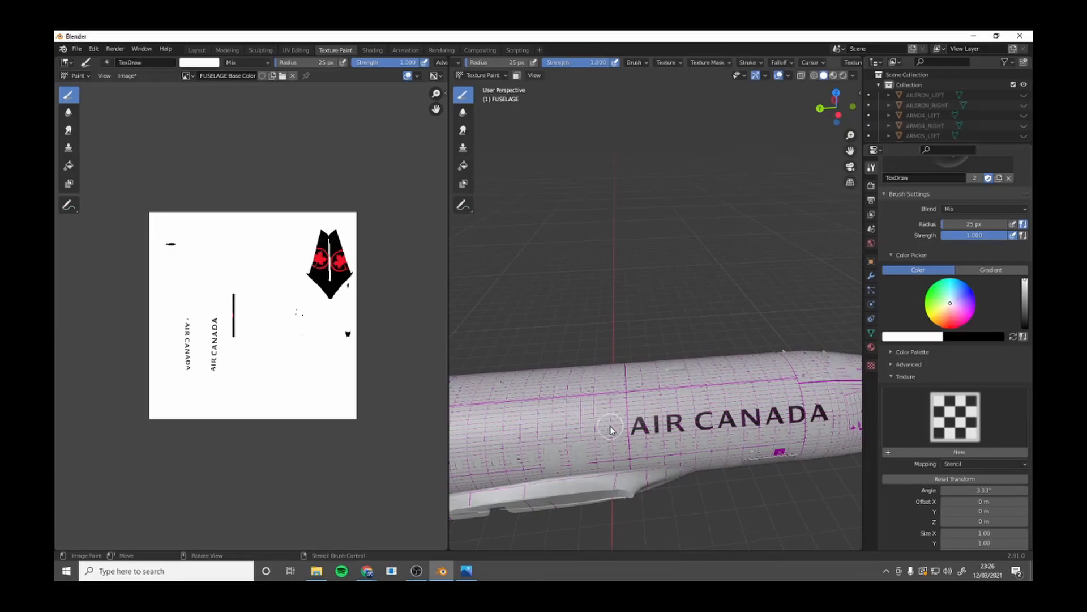
scroll(623, 400, down, 3)
middle_drag(624, 400, 546, 354)
scroll(608, 378, down, 4)
scroll(550, 388, up, 5)
scroll(567, 400, down, 3)
middle_drag(572, 408, 589, 416)
Check the small front roundel in the AIR_CANADA_livery photo and assign Texture.001 to the brush as the stencil again.
click(466, 570)
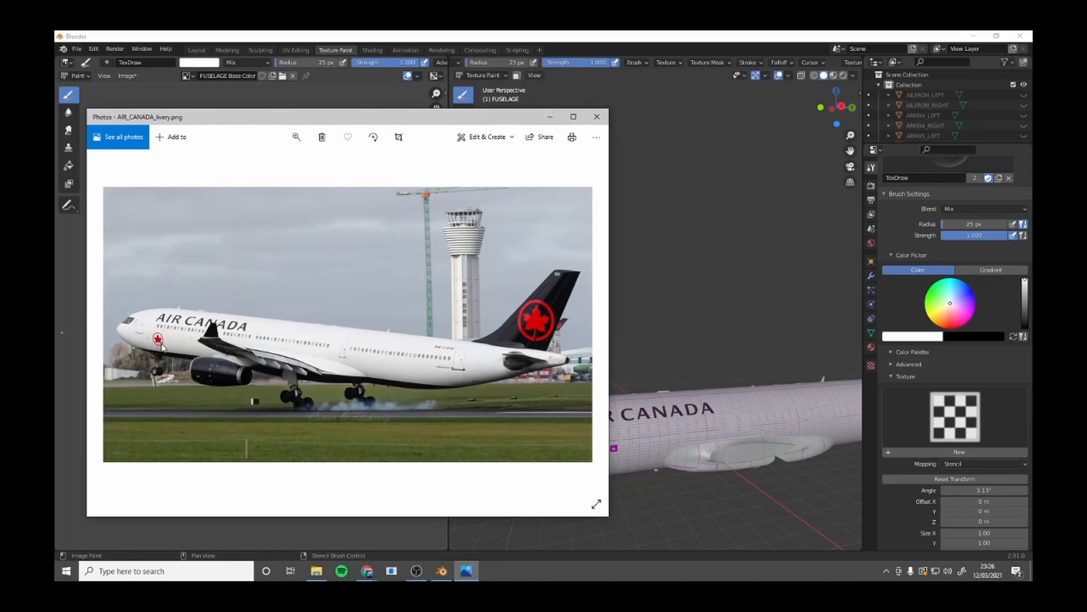
click(548, 119)
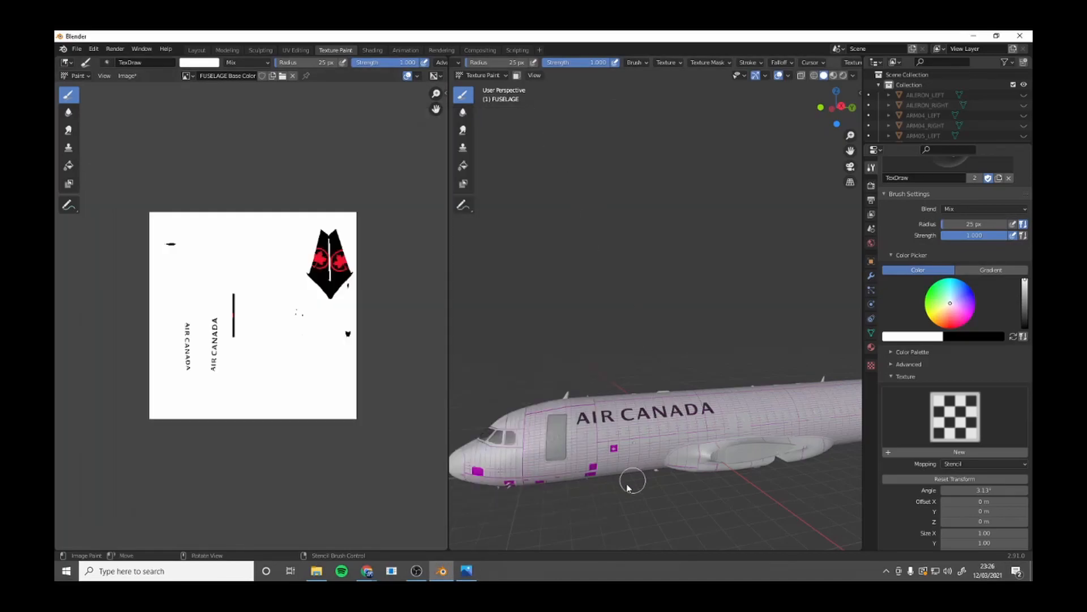
click(970, 443)
click(760, 256)
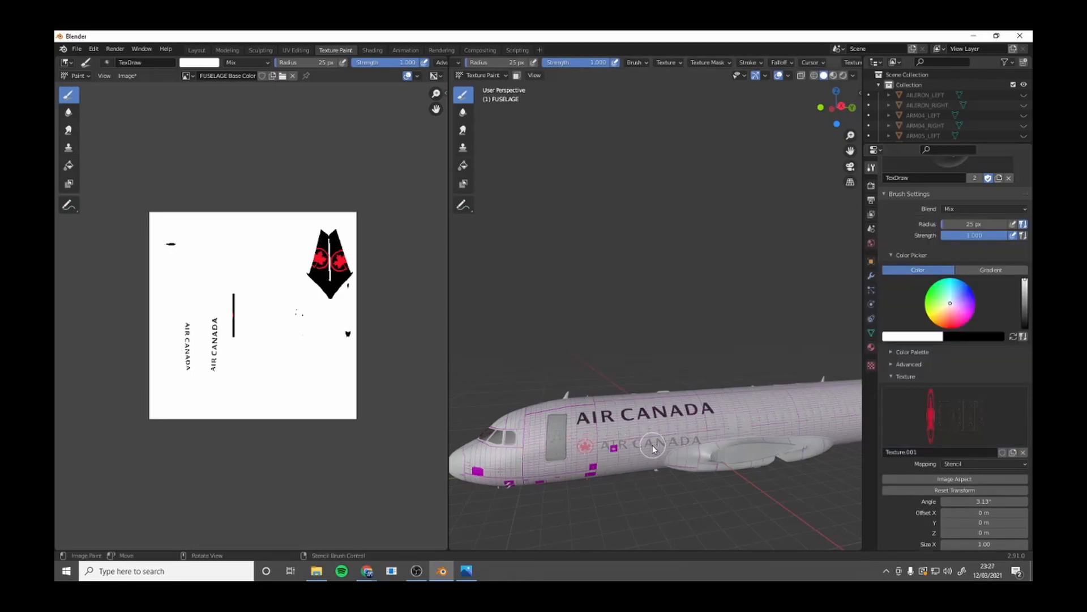
Match the roundel's position to the livery photo and stencil it below the wordmark, behind the front door, on both fuselage sides.
click(465, 572)
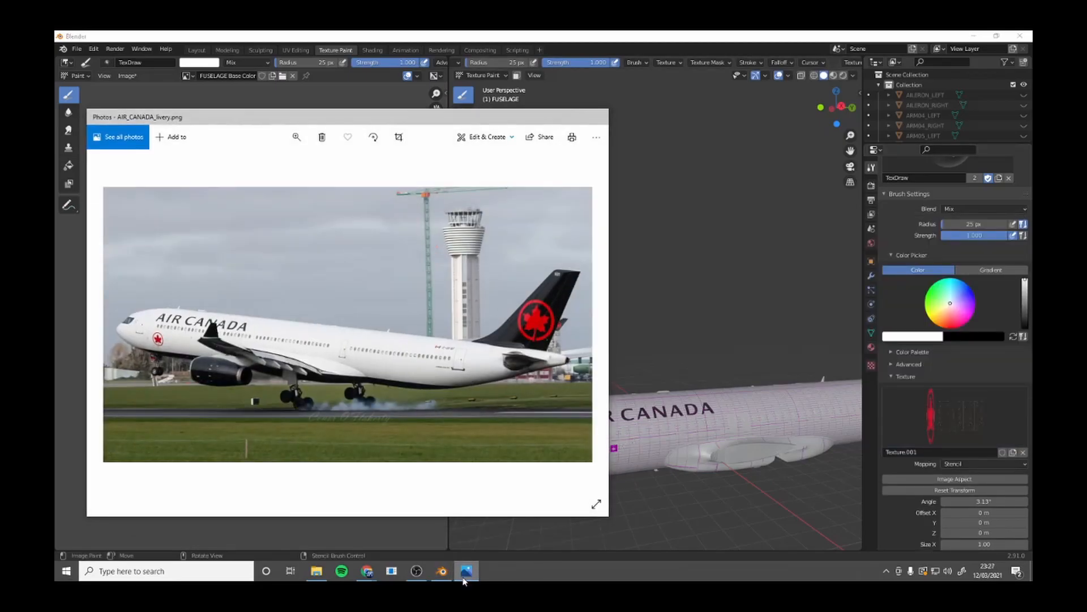
click(465, 572)
click(465, 571)
click(465, 571)
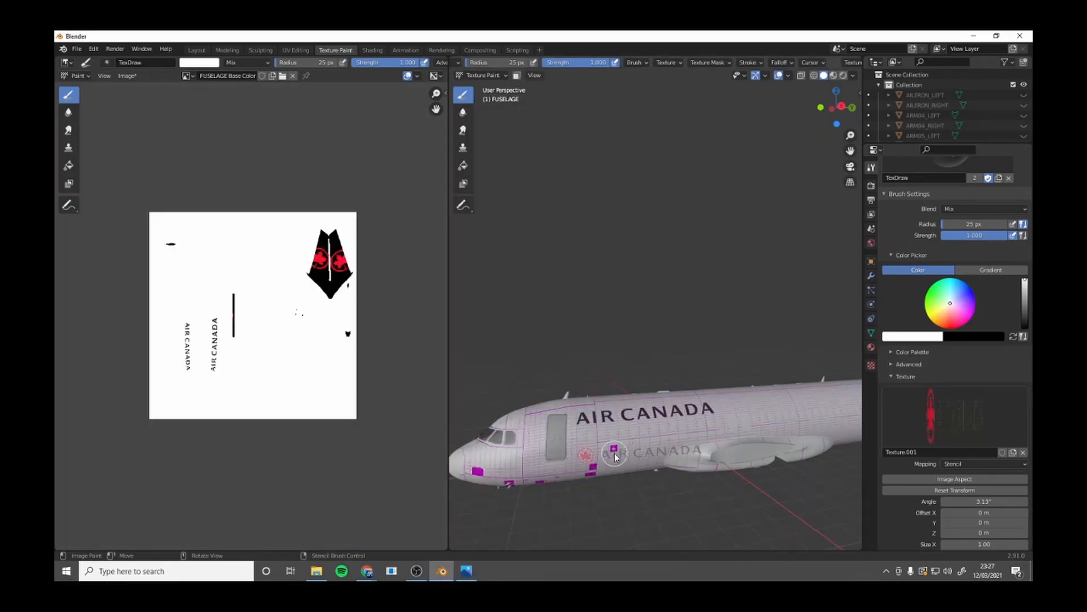
drag(584, 464, 589, 451)
middle_drag(580, 464, 575, 473)
mouse_move(800, 392)
right_down()
mouse_move(800, 381)
mouse_move(787, 390)
right_up()
Make the front passenger door (DOOR_PASSENGER) the texture-paint target and bring up its texture slots and brush settings.
click(197, 50)
click(343, 281)
click(337, 49)
drag(567, 449, 557, 465)
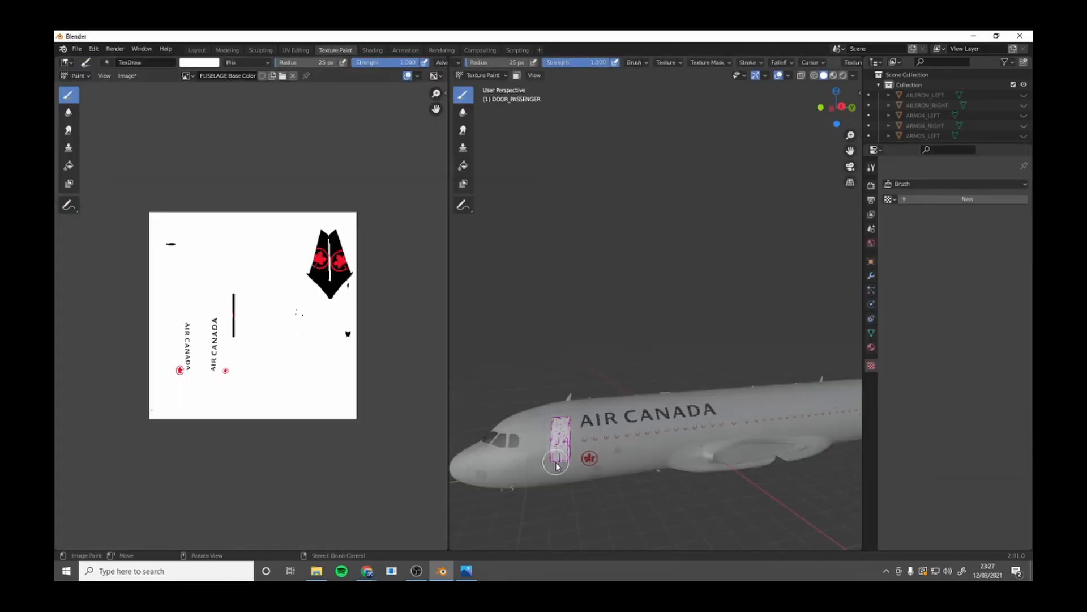
click(871, 167)
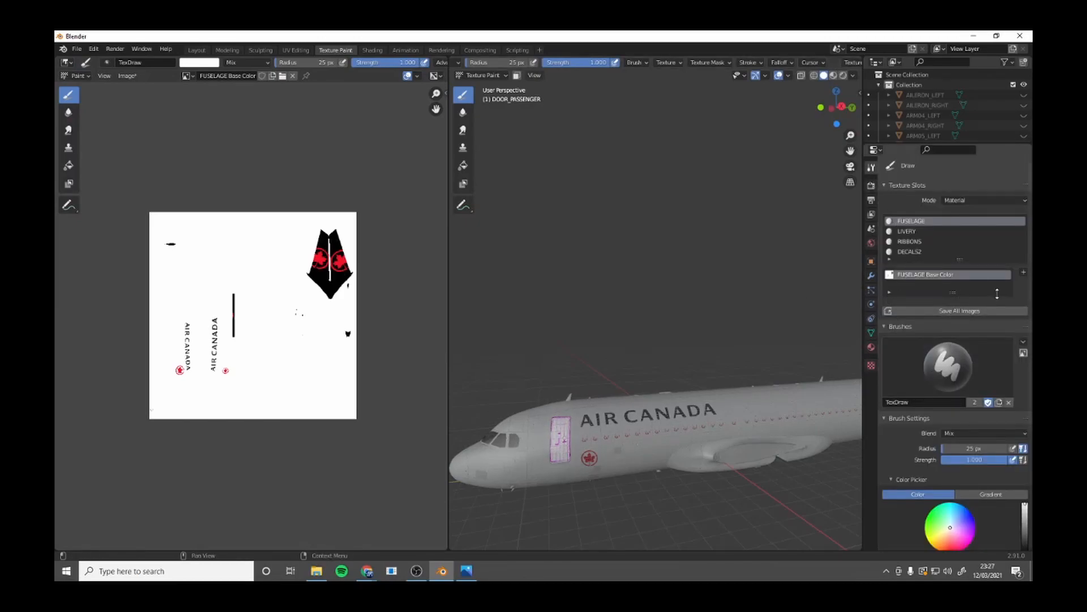
scroll(940, 385, down, 3)
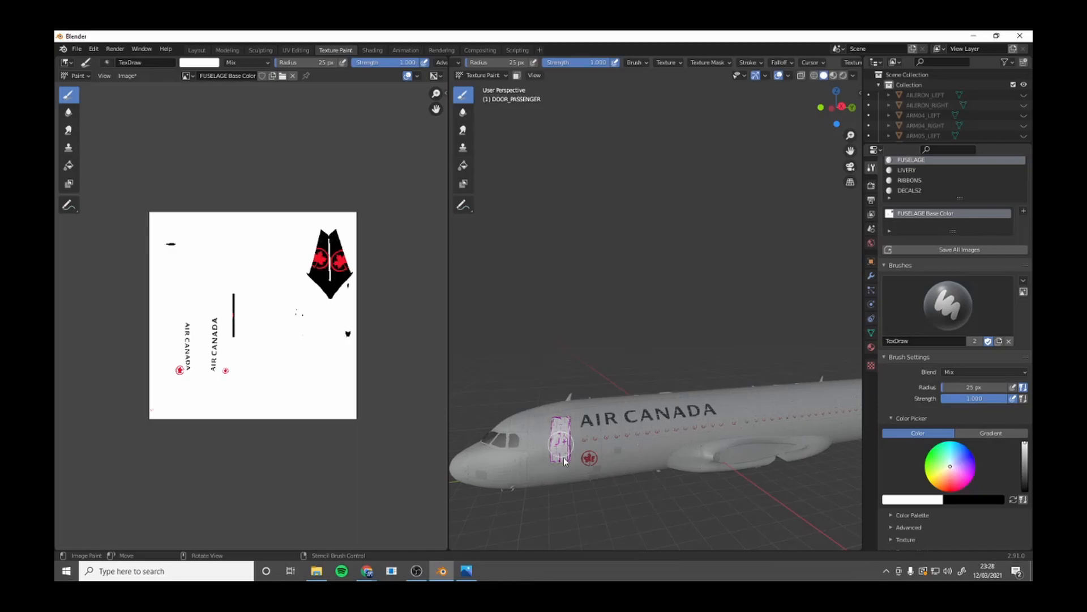
middle_drag(495, 313, 665, 339)
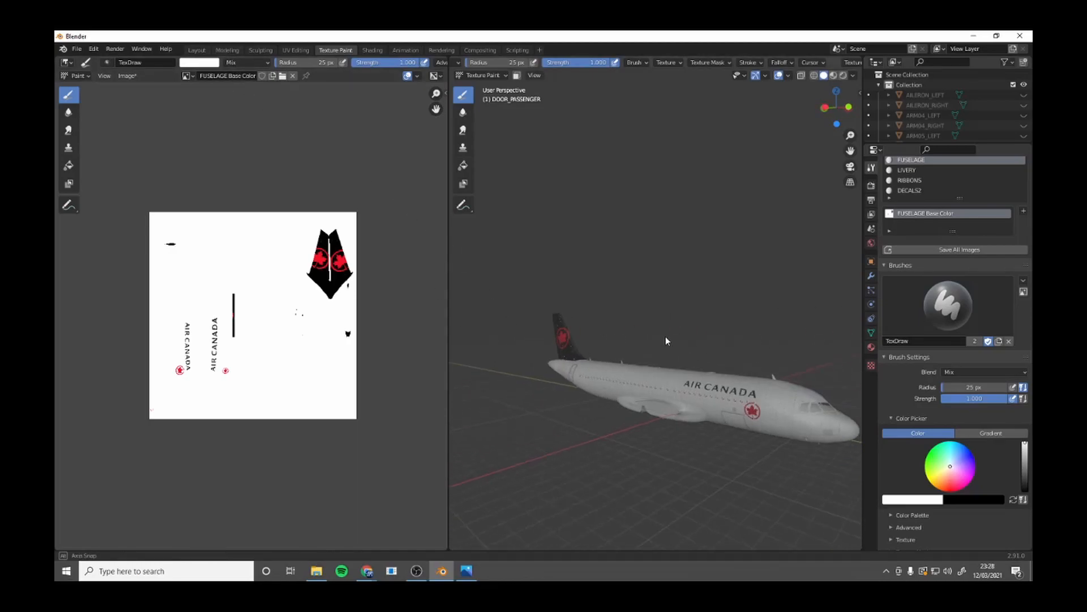
Select the lower forward cargo door (DOOR) and make it the texture-paint target.
click(196, 50)
mouse_move(442, 284)
middle_down()
mouse_move(460, 263)
mouse_move(645, 240)
mouse_move(532, 288)
middle_up()
click(533, 288)
click(523, 287)
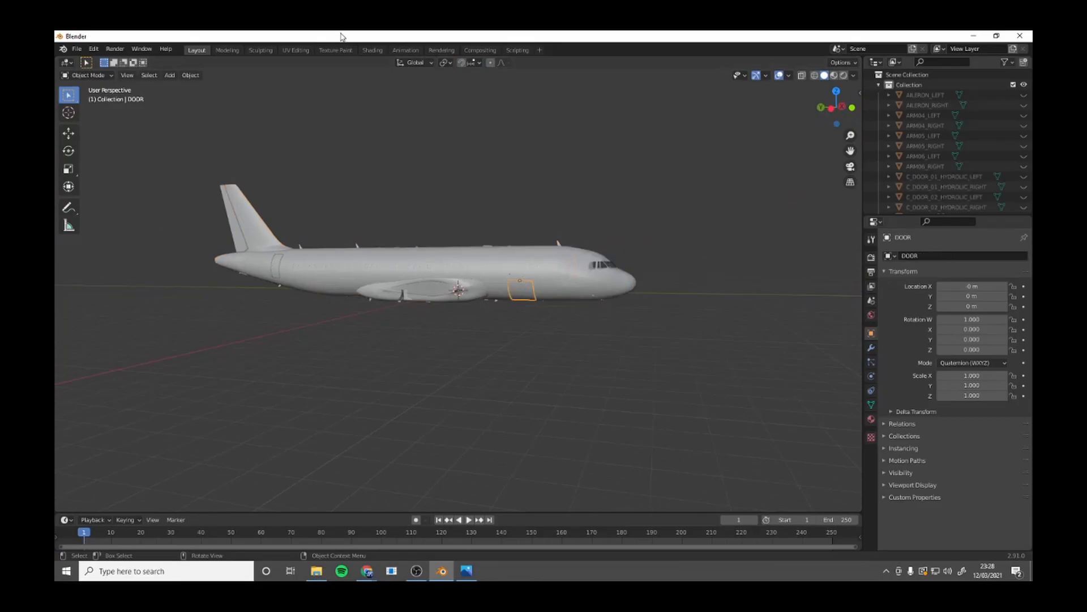
click(338, 49)
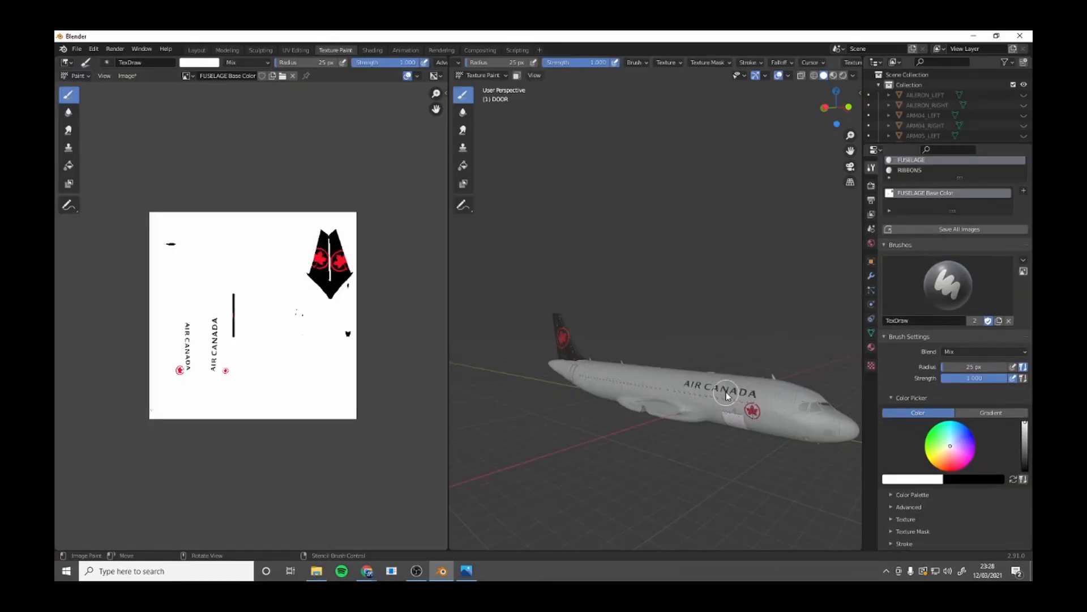
Select the rear door (DOOR_REAR) and make it the texture-paint target.
click(192, 51)
click(280, 276)
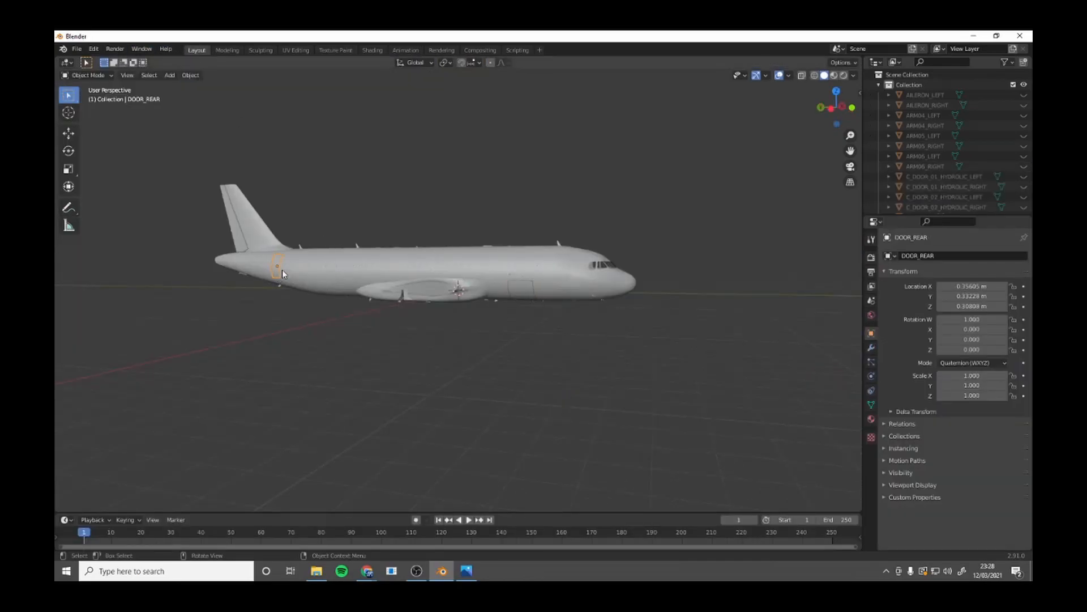
click(328, 51)
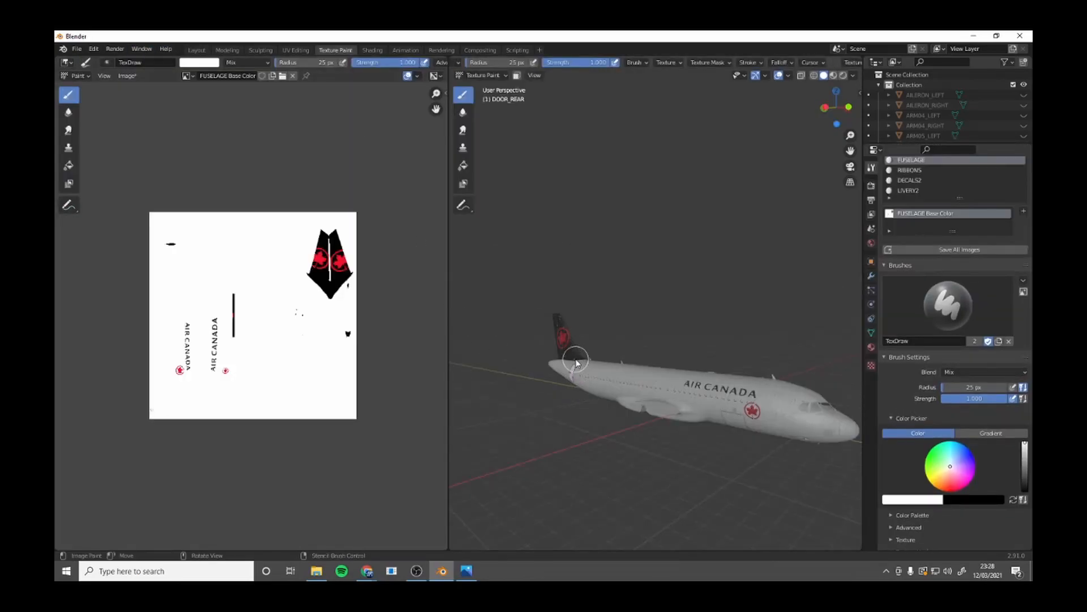
middle_drag(636, 366, 495, 362)
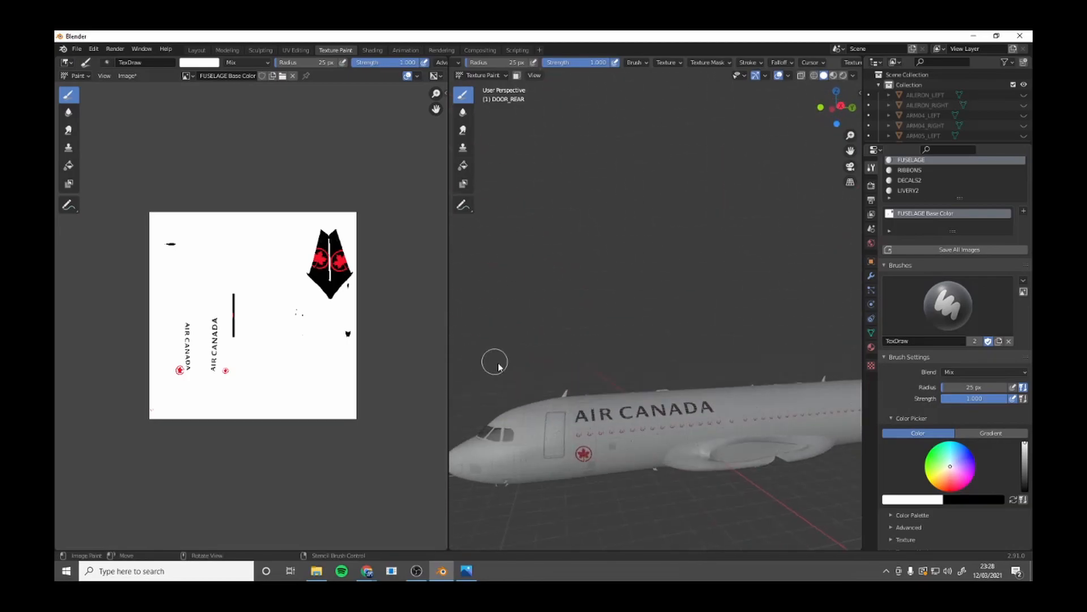
Return texture painting to the FUSELAGE object and compare its markings with the AIR_CANADA_livery photo.
click(196, 50)
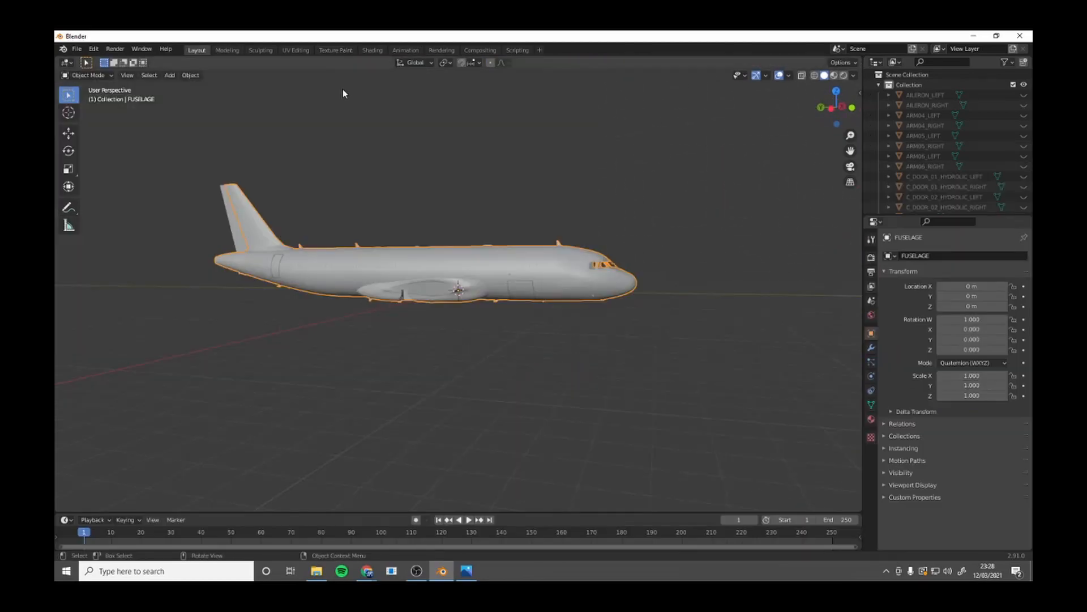
click(336, 50)
scroll(575, 386, down, 5)
scroll(576, 386, up, 2)
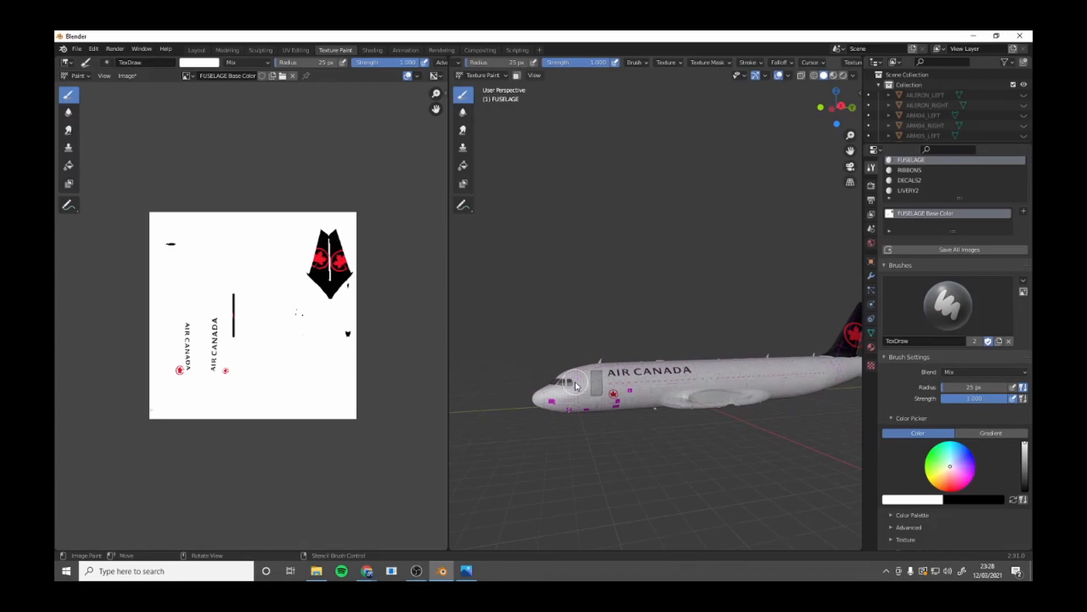
middle_drag(637, 275, 609, 312)
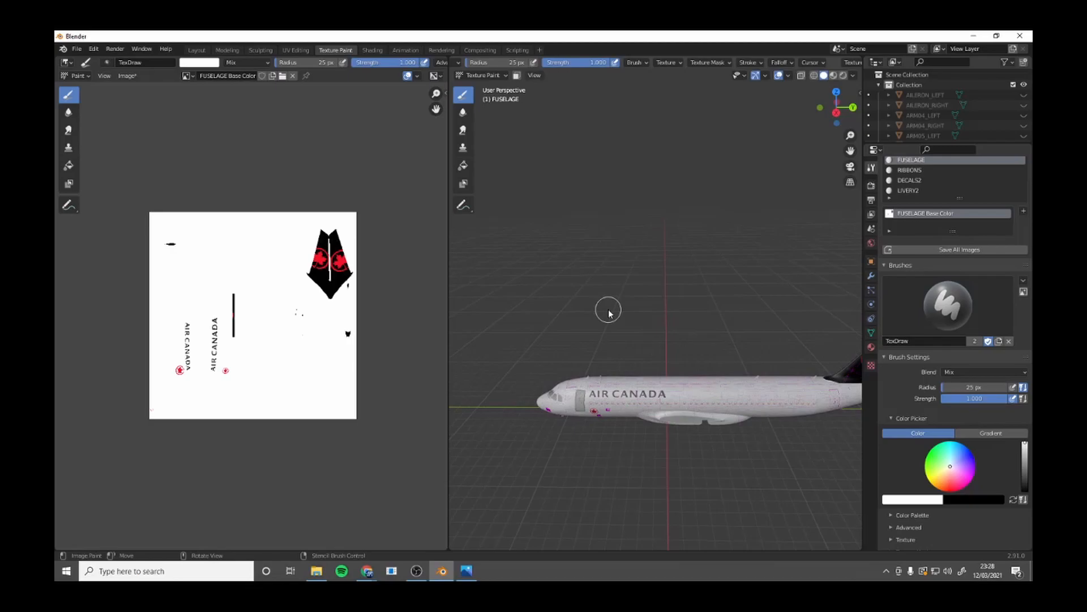
click(463, 570)
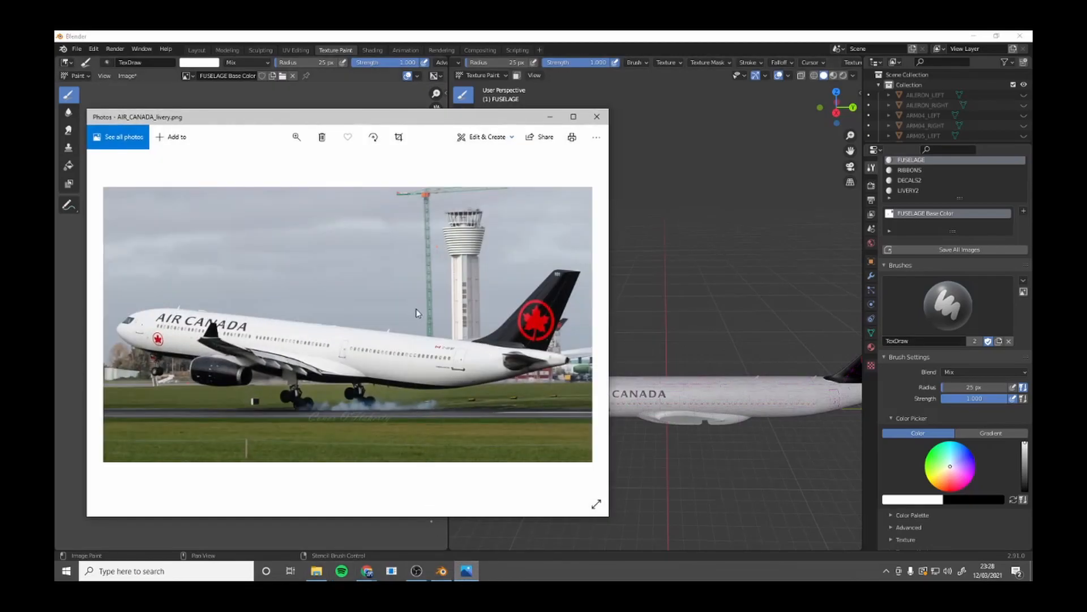
click(549, 117)
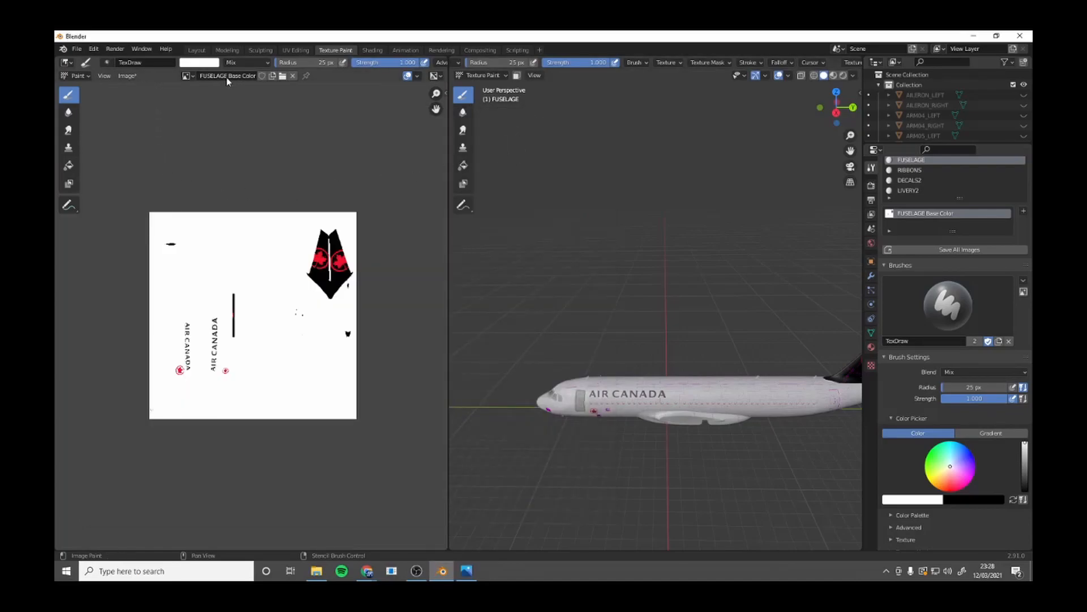
Save the fuselage texture as FUSELAGE Base Color.png in a new folder named Blender inside Livery_Tutorial.
click(128, 76)
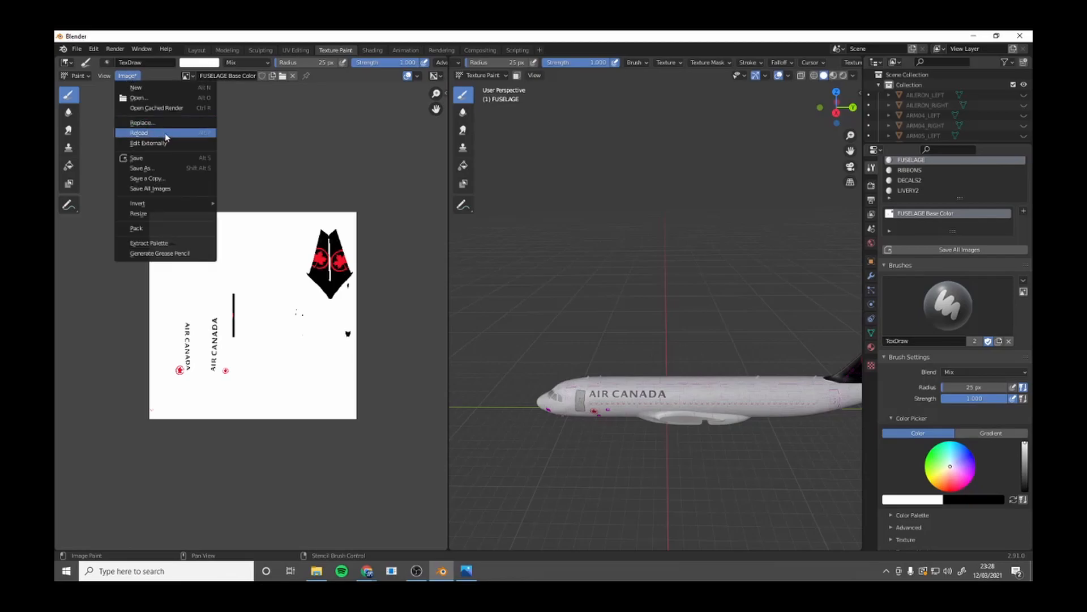
click(178, 167)
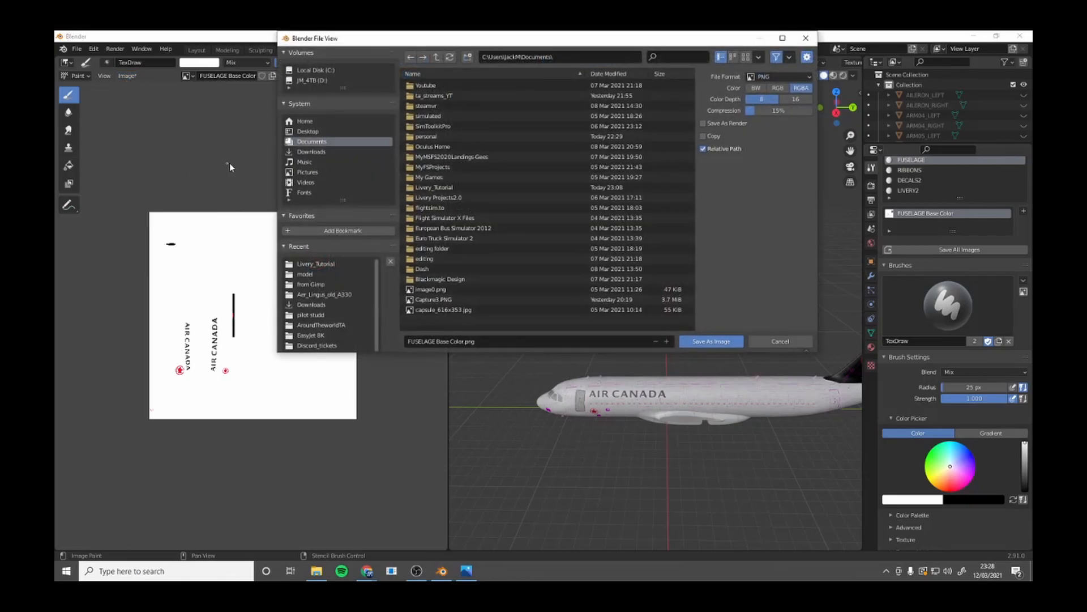
click(326, 264)
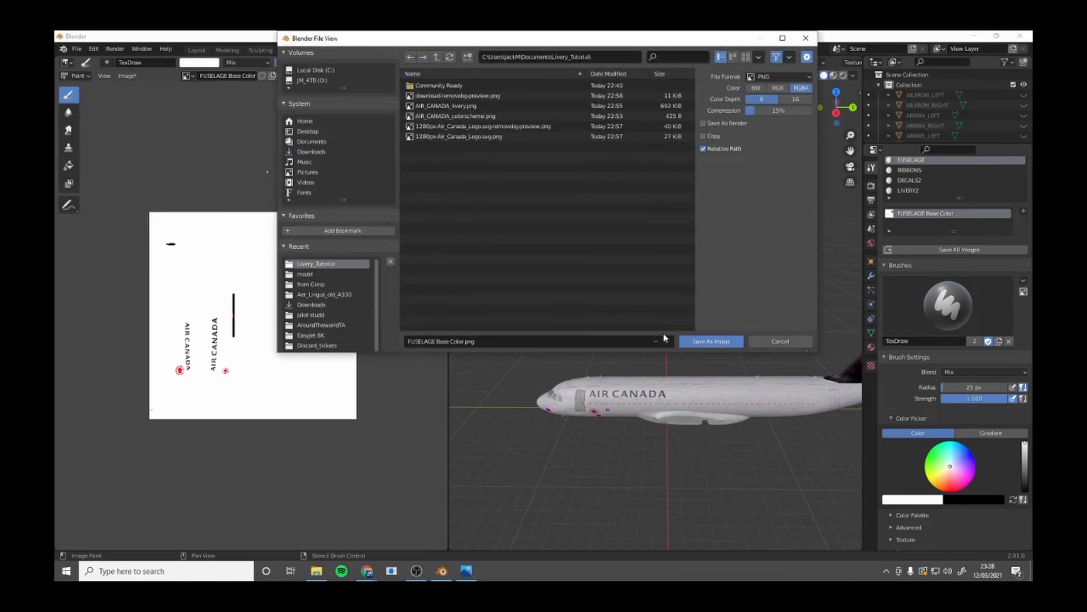
right_click(601, 268)
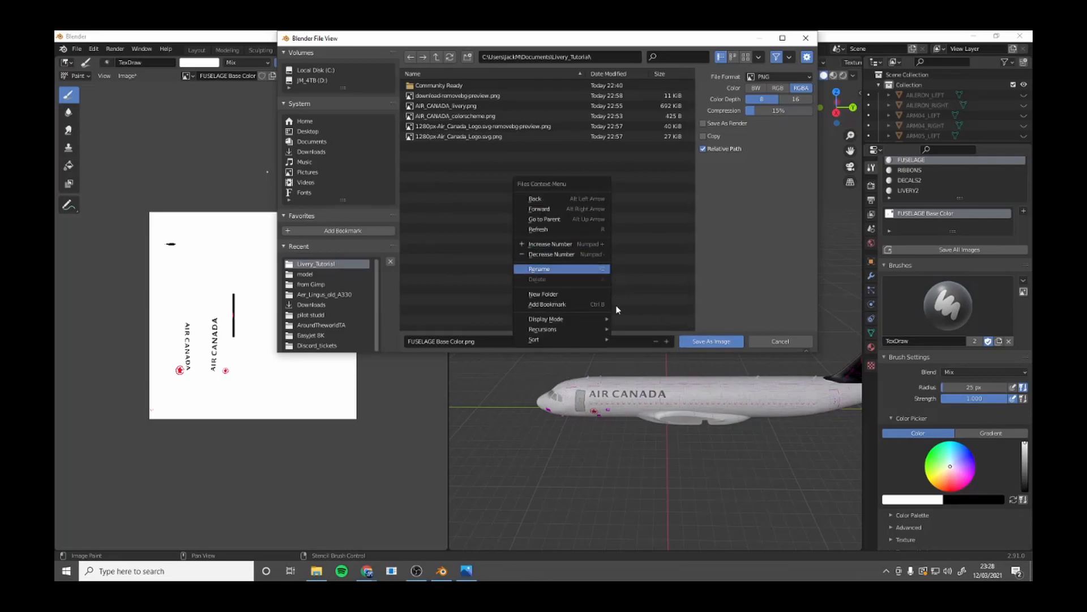
click(586, 294)
key(BackSpace)
text(Blend)
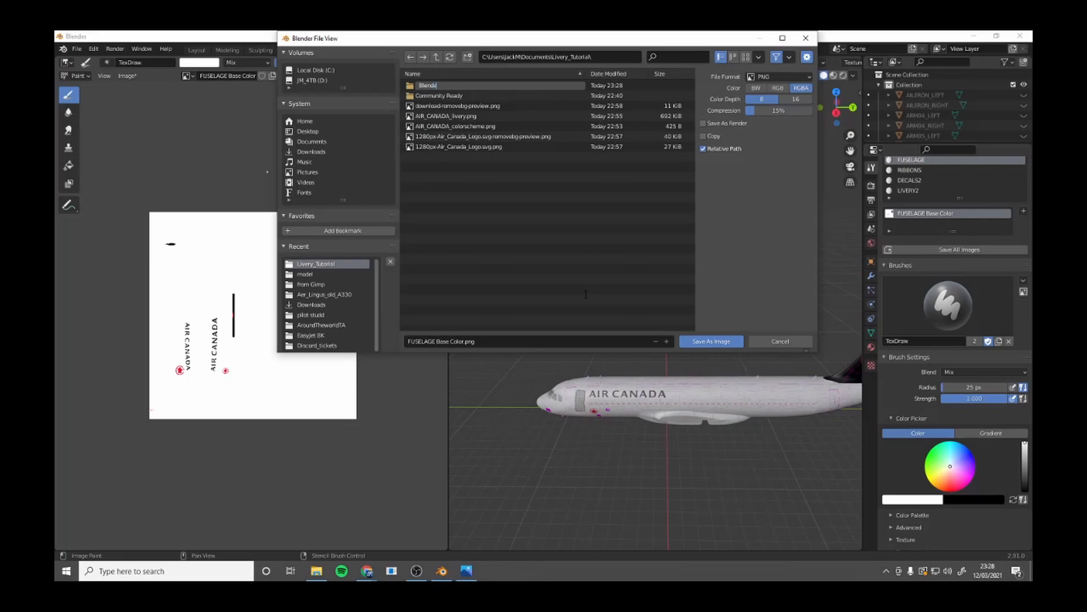
text(er)
key(Return)
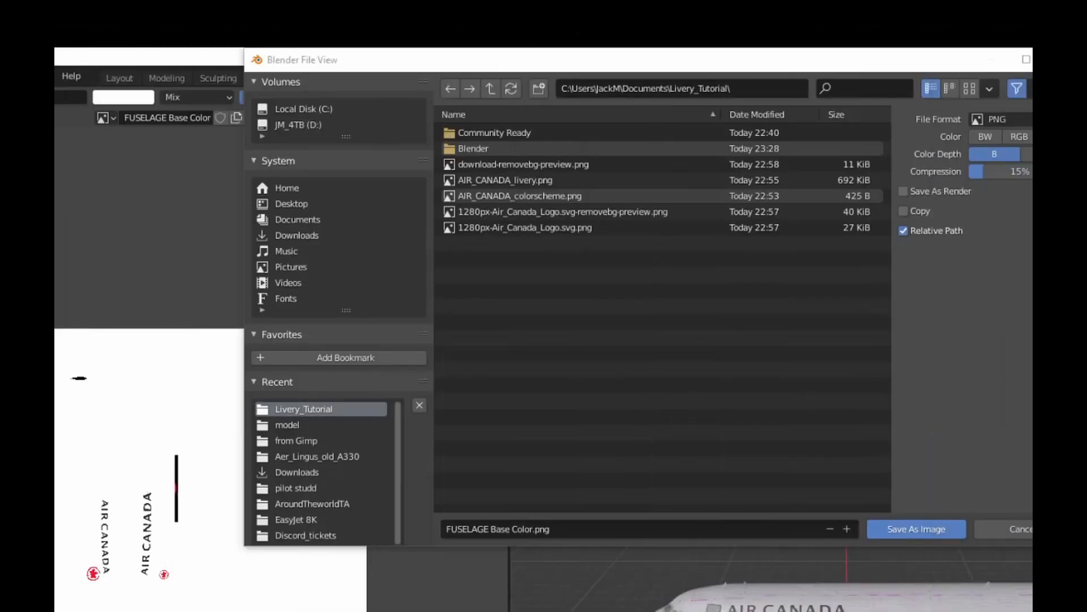
double_click(496, 150)
click(917, 529)
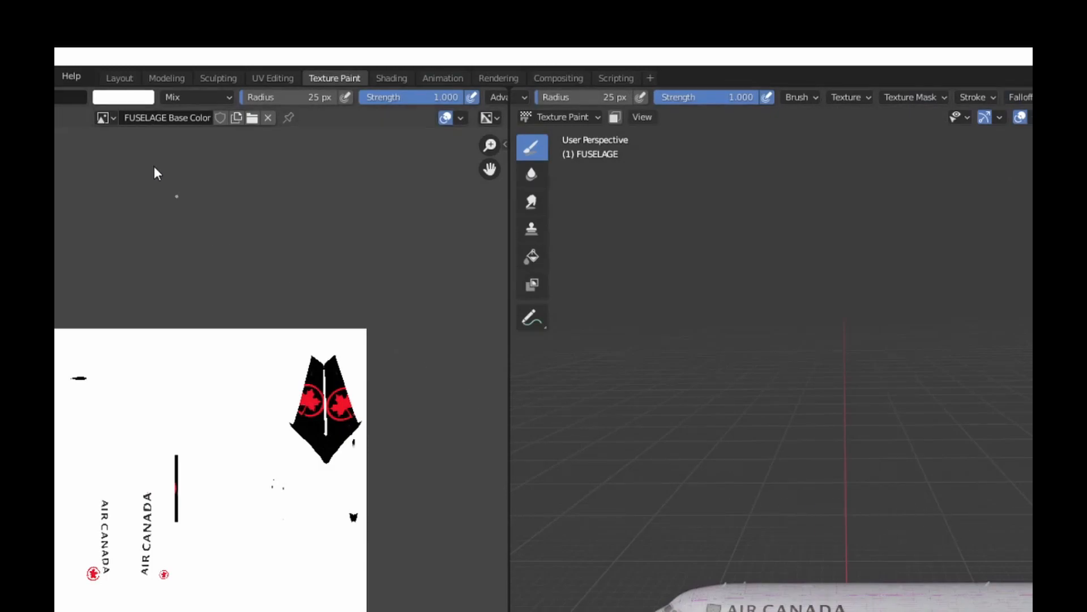
Display the WINGS Base Color image in the image editor and save it as well.
click(103, 117)
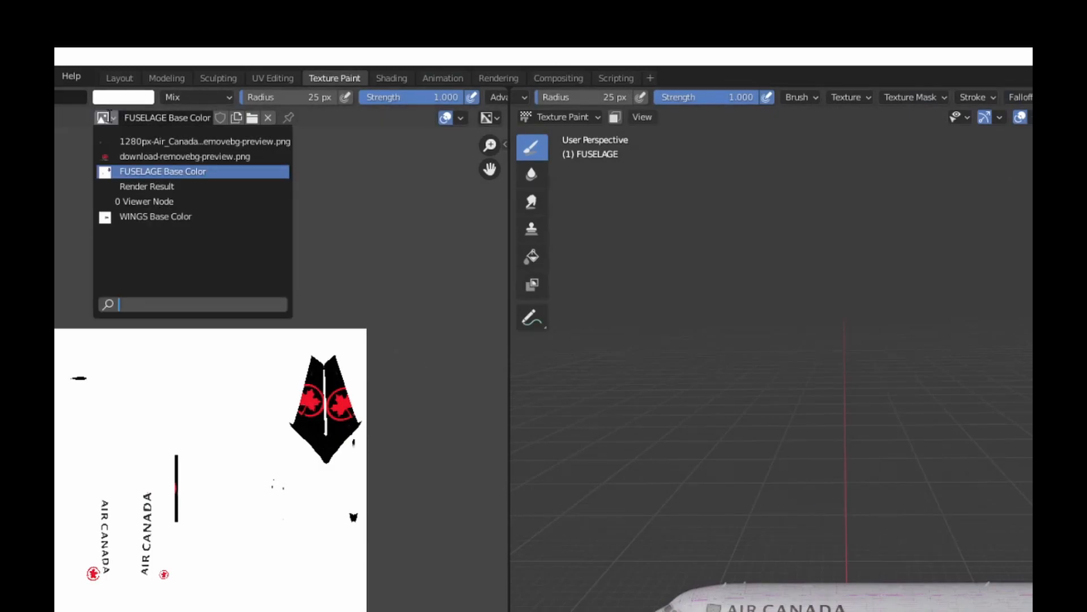
click(155, 217)
click(16, 117)
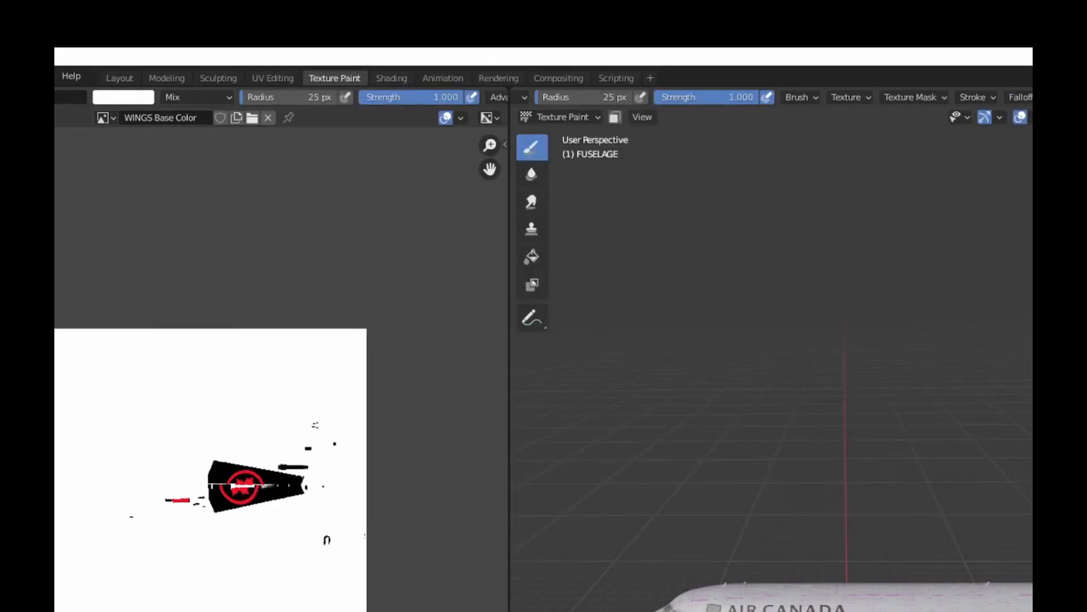
Save the Blender project as Air_C.blend in the Blender folder inside Livery_Tutorial.
click(0, 76)
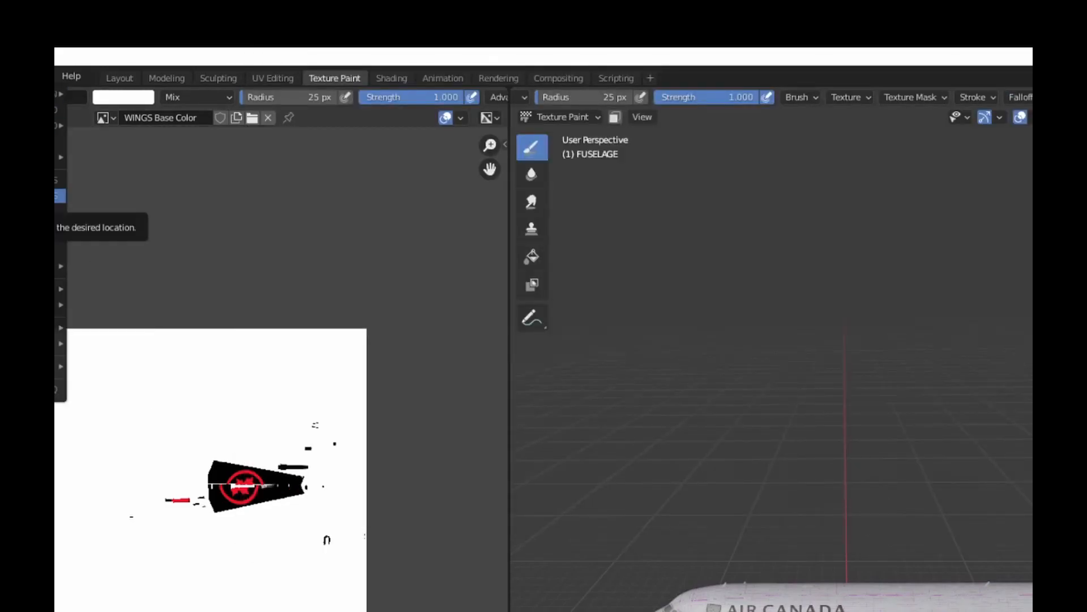
click(60, 195)
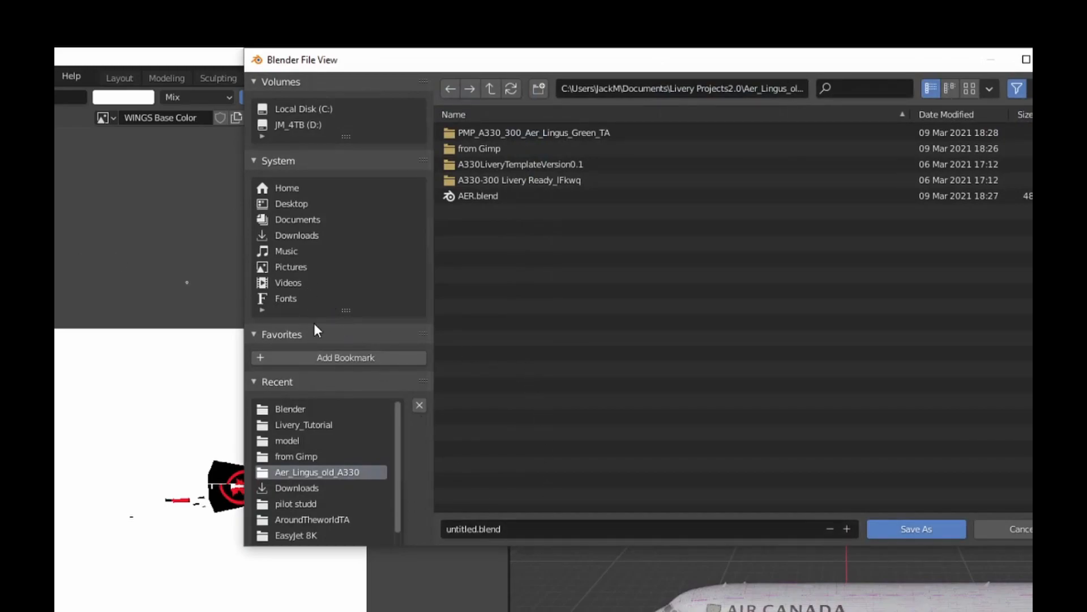
click(307, 425)
click(478, 529)
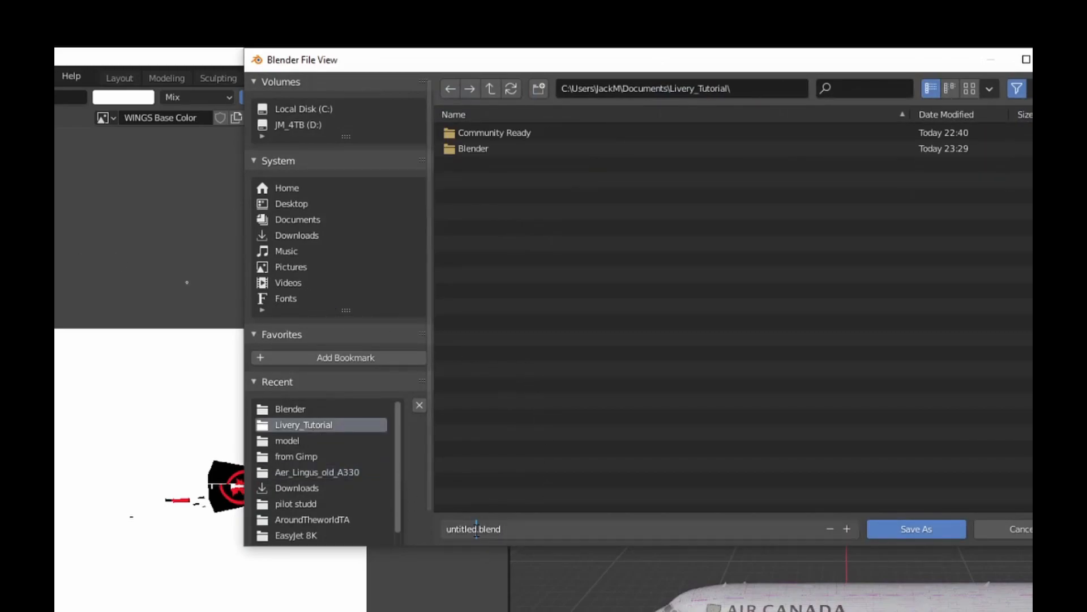
text(A)
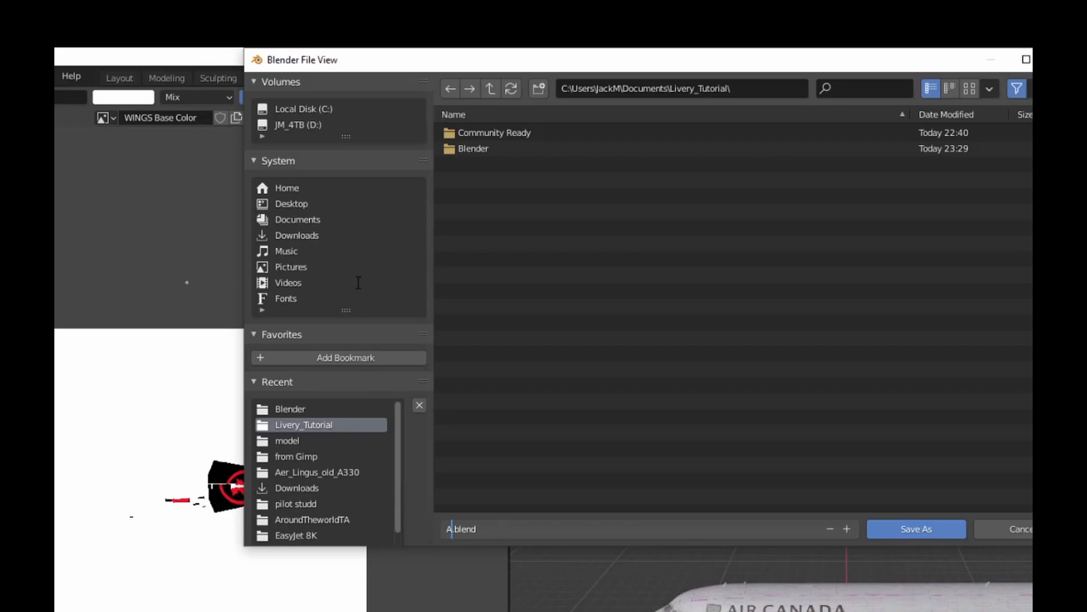
text(ir_C)
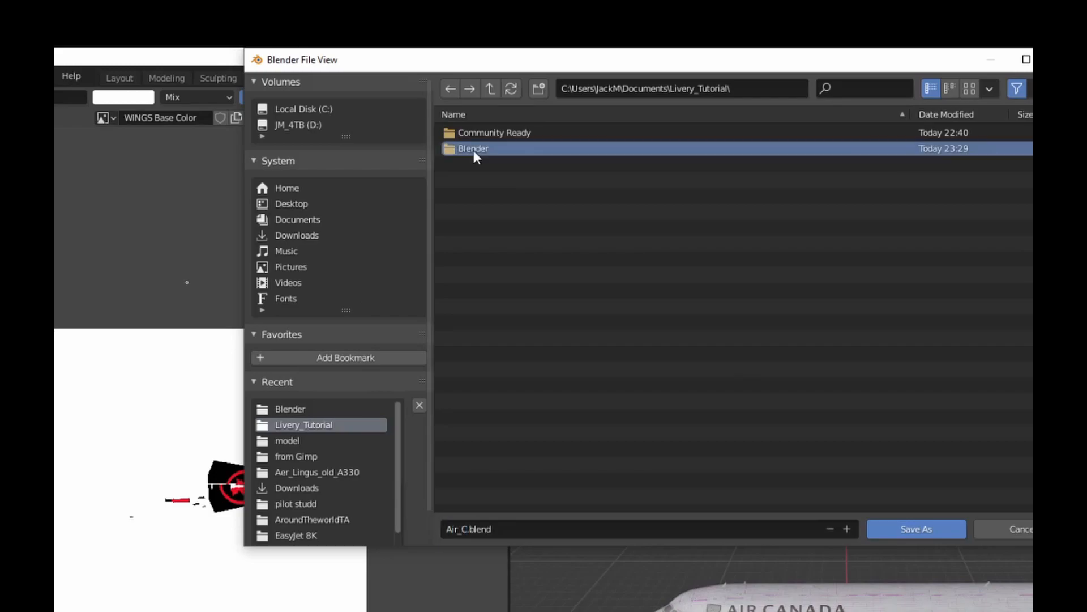
double_click(473, 149)
click(941, 527)
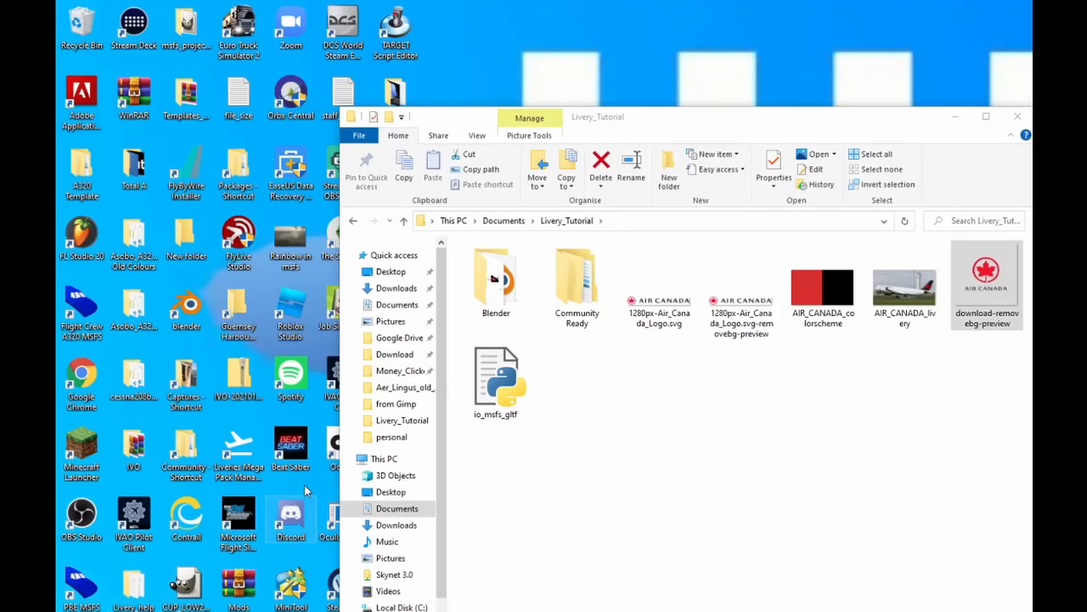
Open the FUSELAGE Base Color image from Livery_Tutorial's Blender folder in GIMP and look over its painted markings.
click(984, 118)
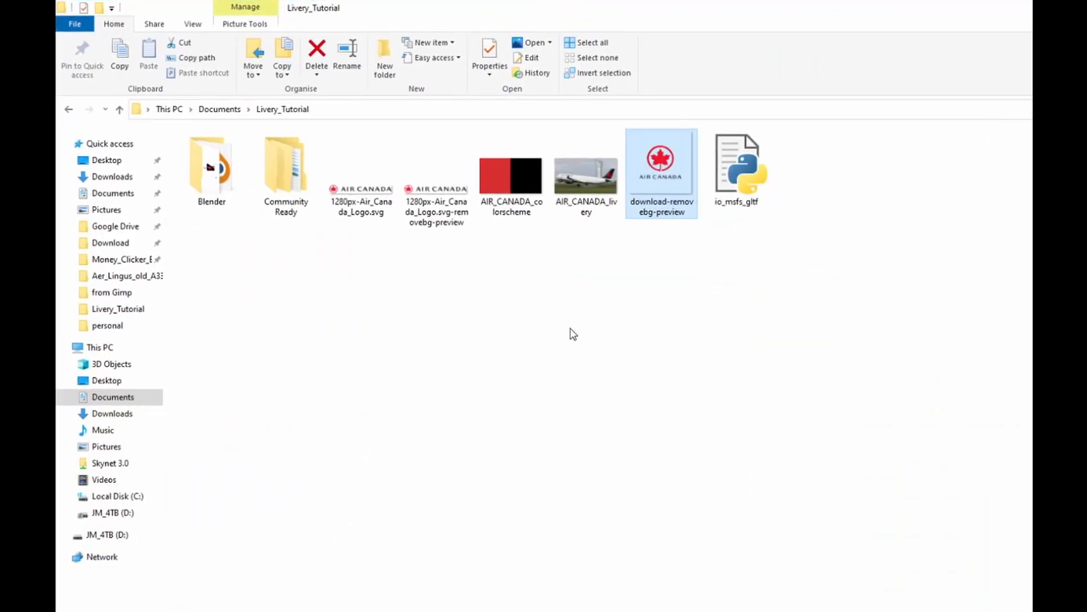
click(211, 160)
double_click(211, 160)
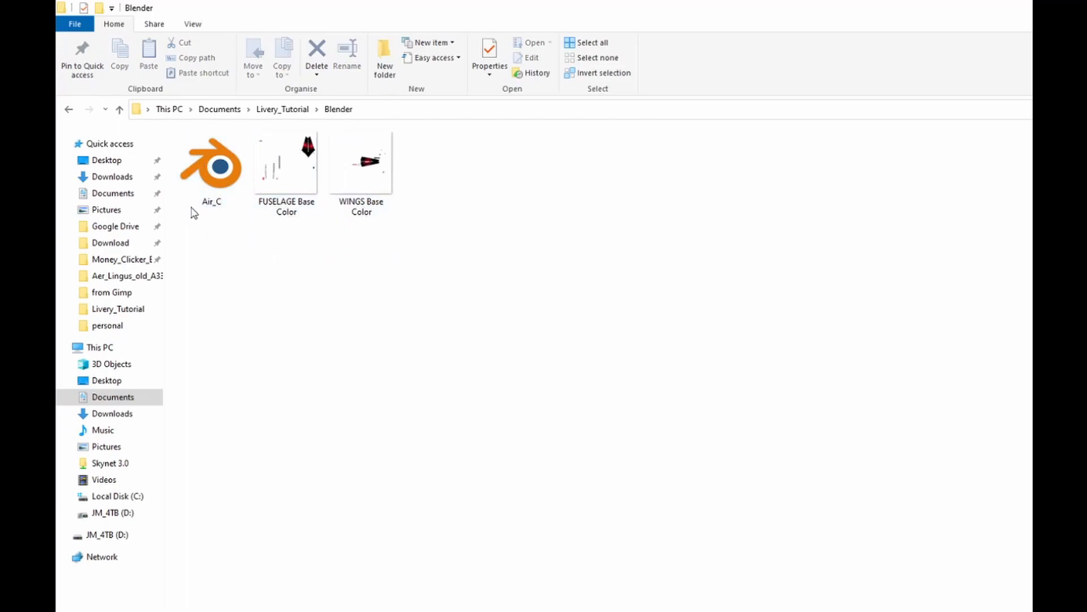
right_click(293, 162)
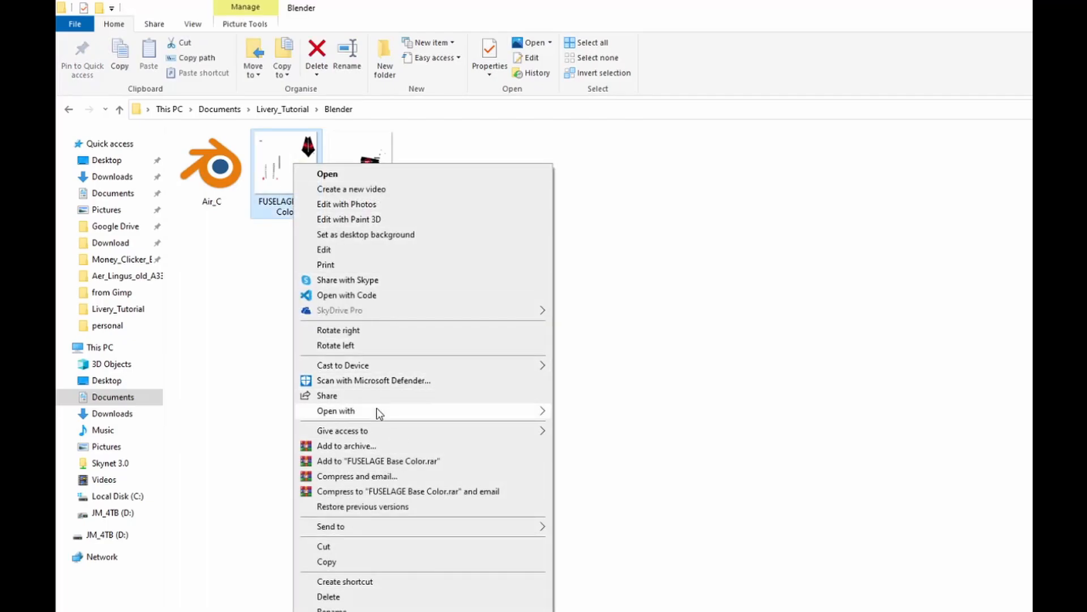
mouse_move(376, 407)
click(593, 417)
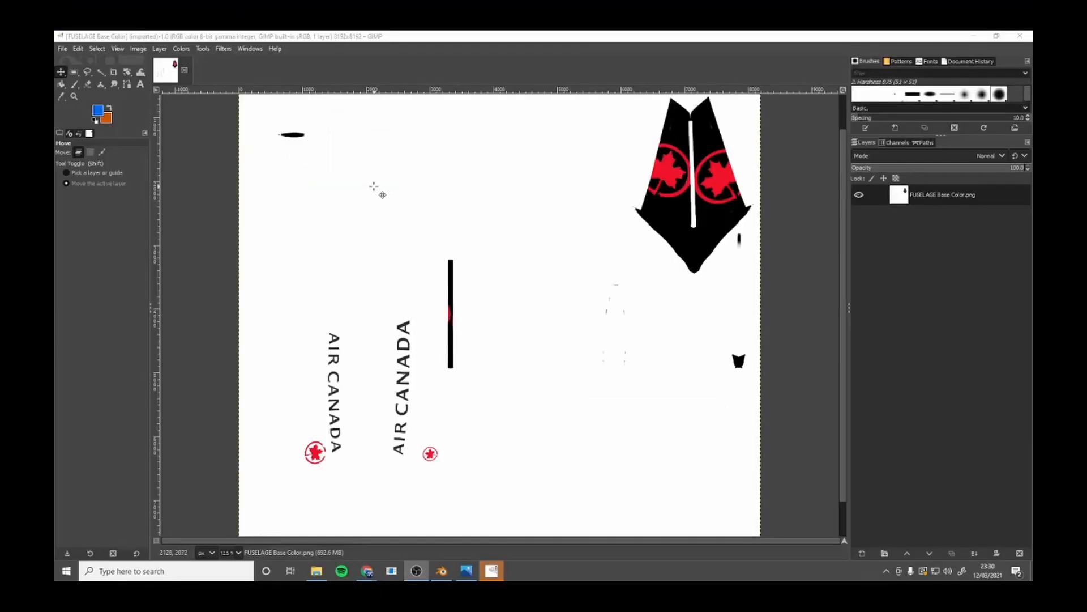
scroll(453, 301, up, 3)
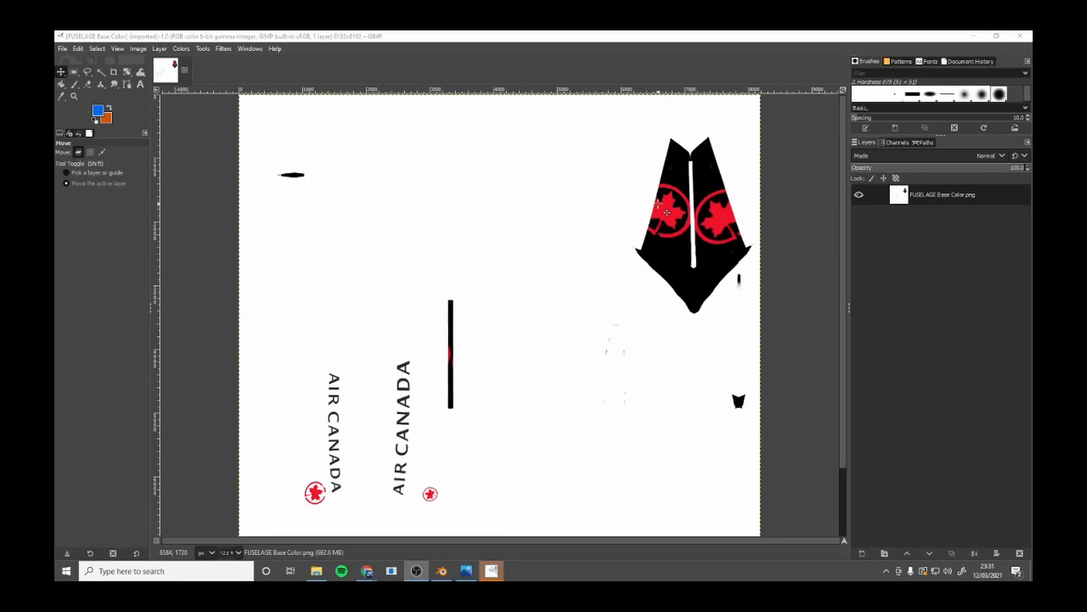
scroll(661, 204, down, 3)
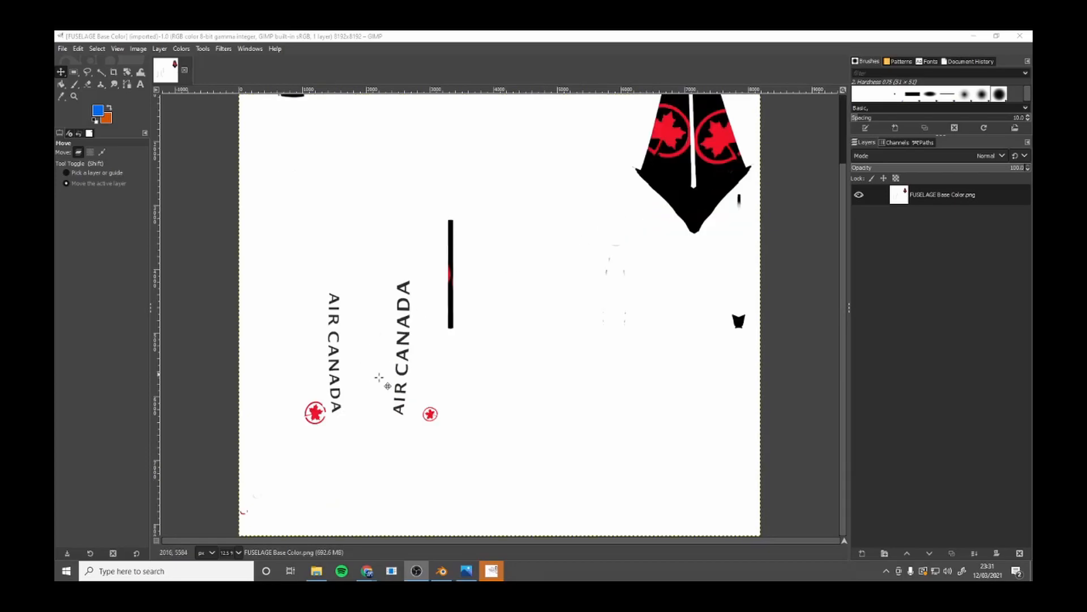
Add A320NEO_AIRFRAME_FUSELAGE_ALBD.PNG.dds from the Community Ready livery template's TEXTURE.TEMPLATE folder as a new layer.
click(62, 49)
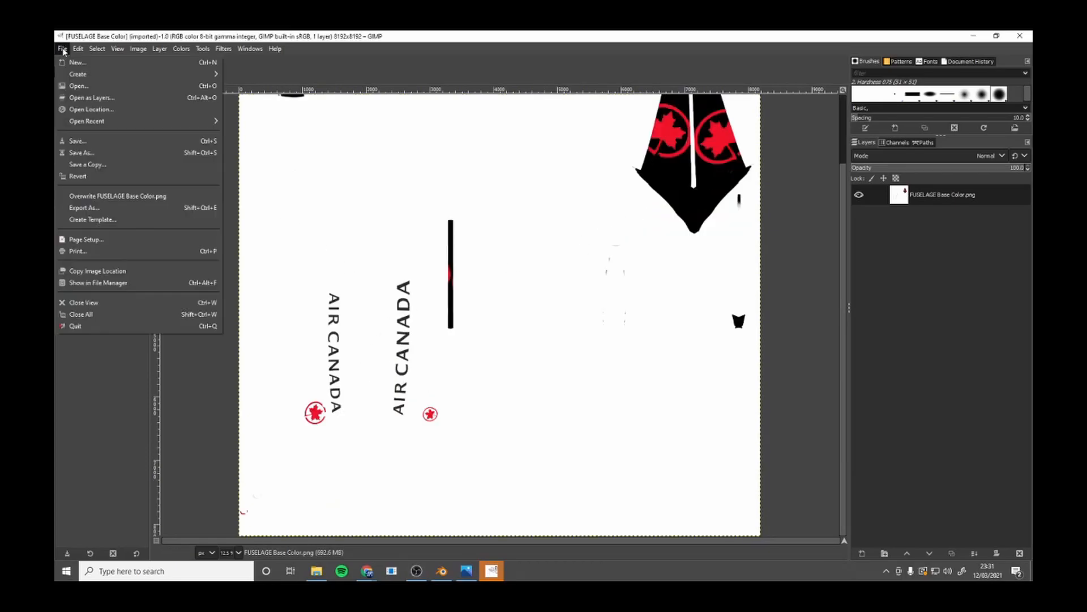
click(93, 98)
click(200, 60)
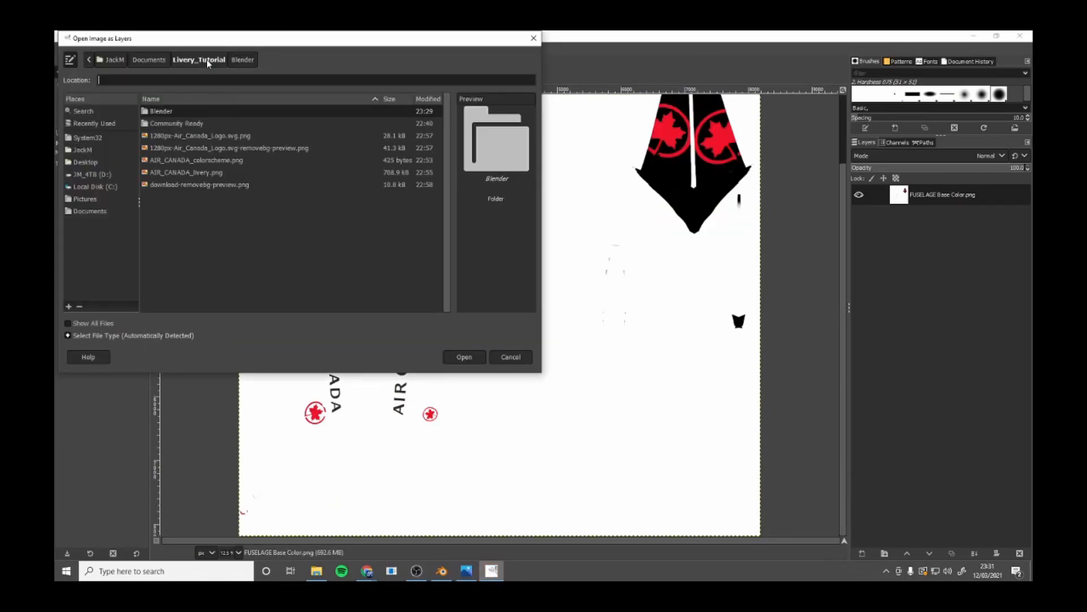
double_click(203, 123)
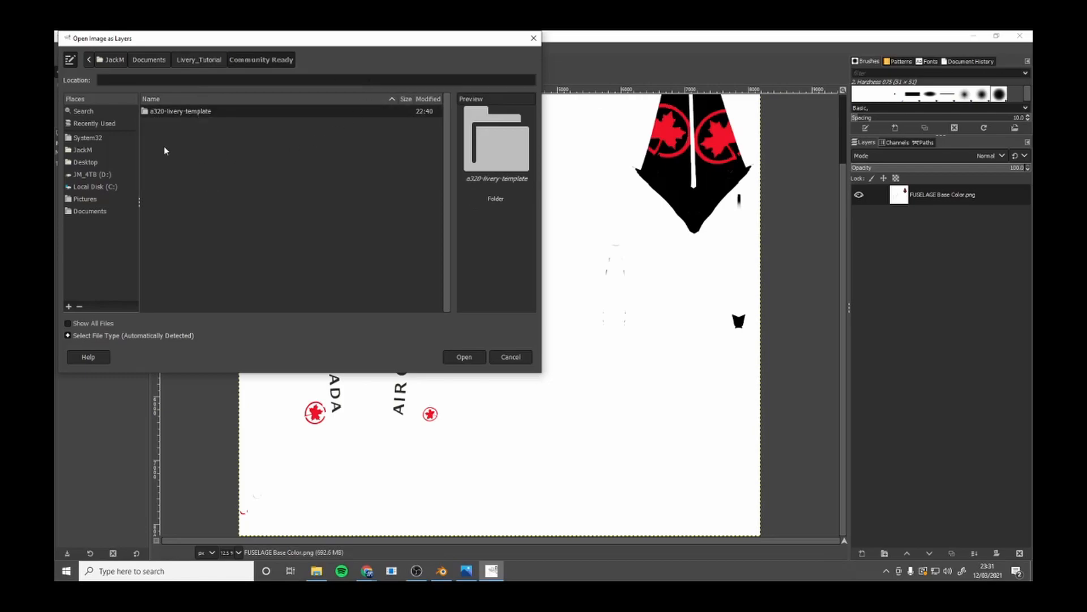
double_click(209, 112)
double_click(208, 112)
double_click(207, 112)
double_click(208, 123)
click(226, 124)
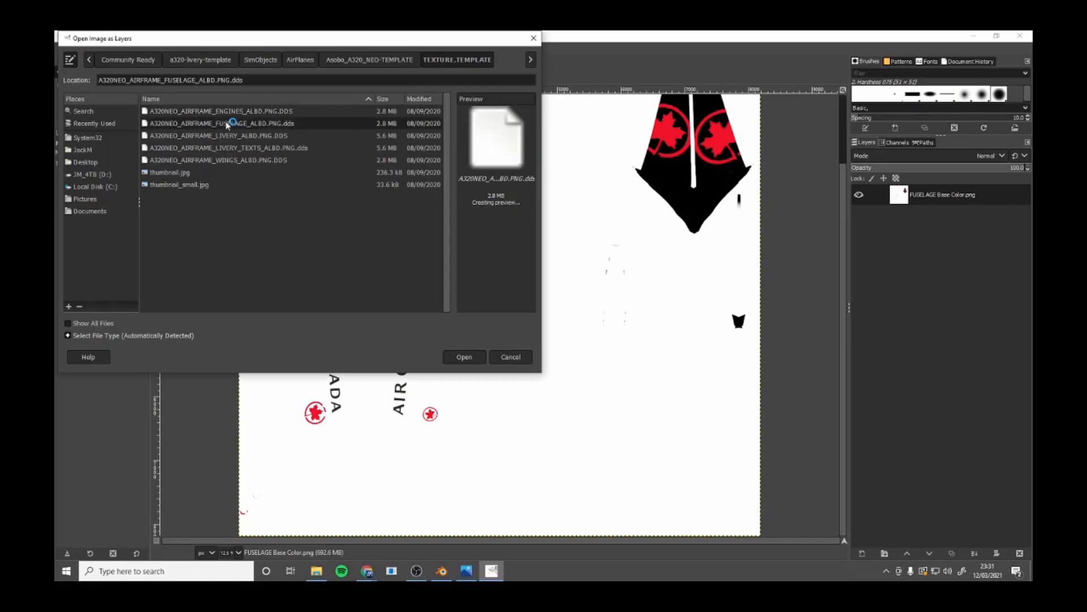
click(464, 356)
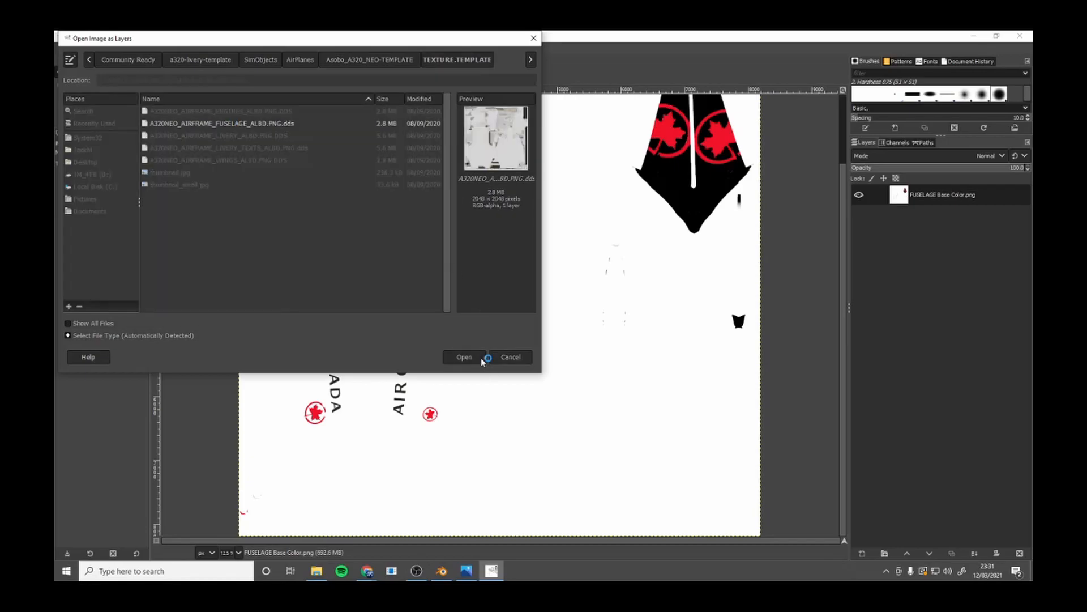
click(340, 208)
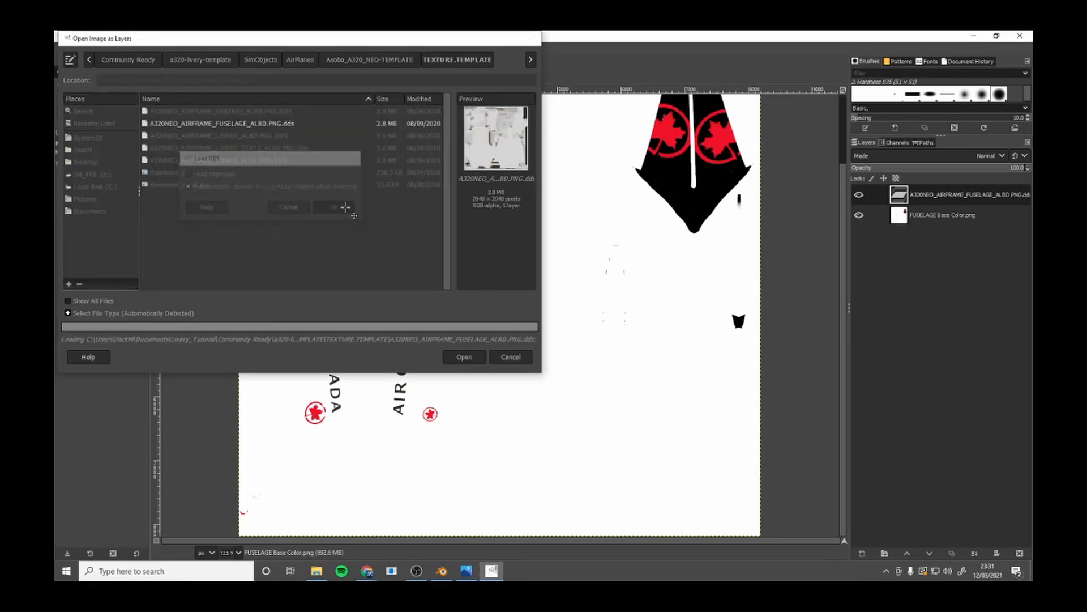
Scale the template fuselage layer to the full 8192 × 8192 px image size.
right_click(521, 267)
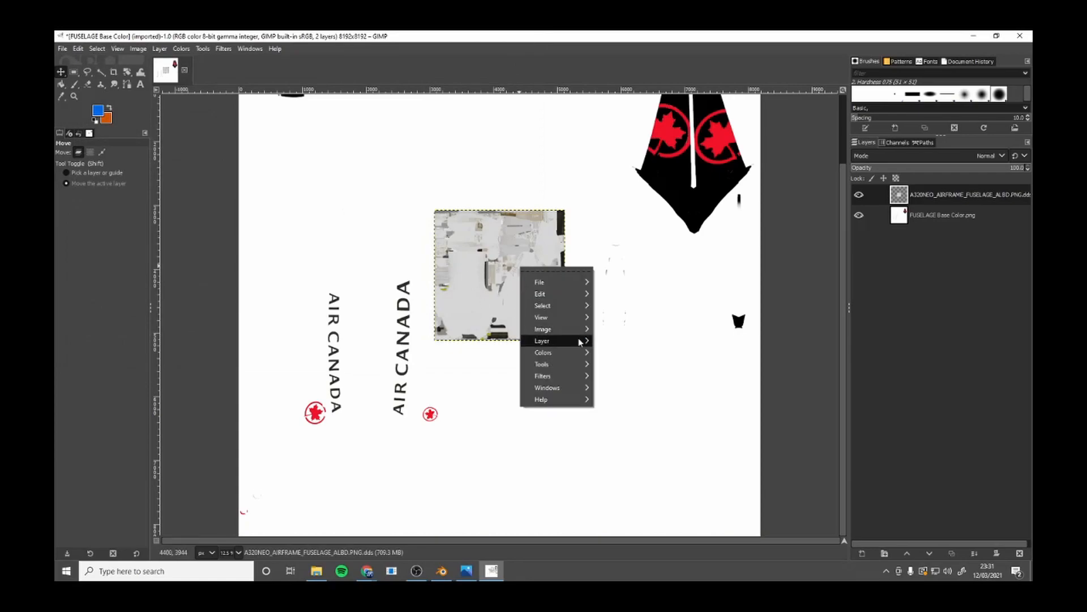
mouse_move(557, 341)
click(647, 505)
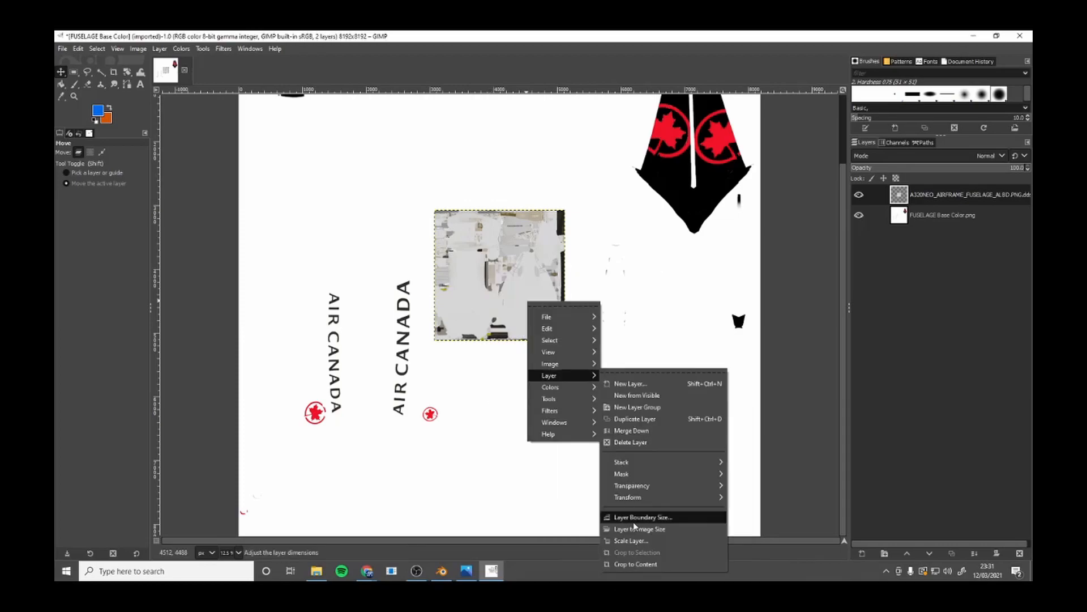
click(623, 532)
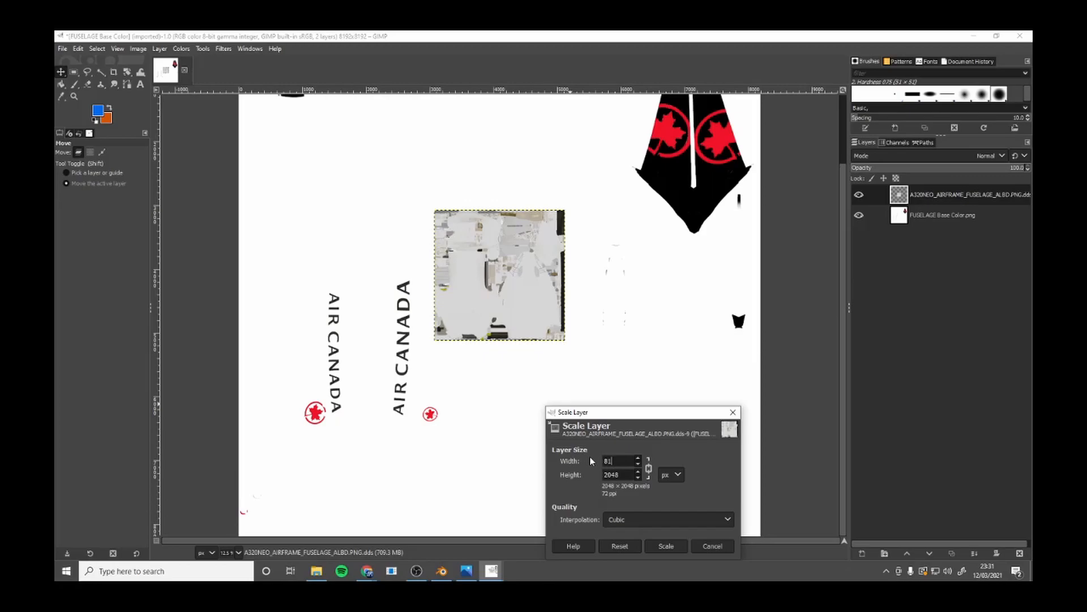
click(666, 546)
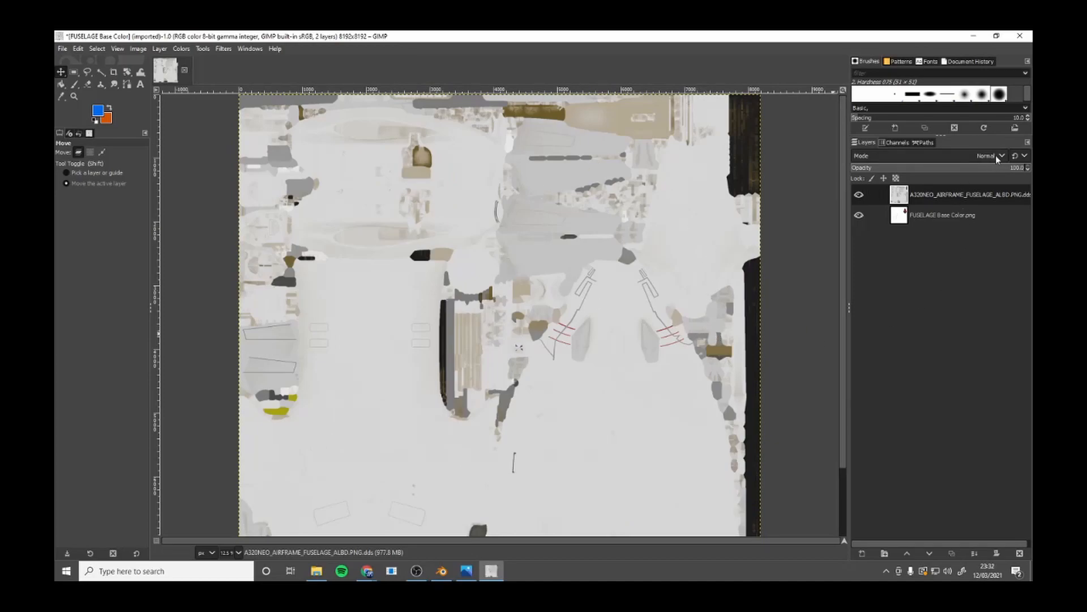
Set the template fuselage layer's blend mode to Multiply and check the combined texture from top to bottom.
click(991, 156)
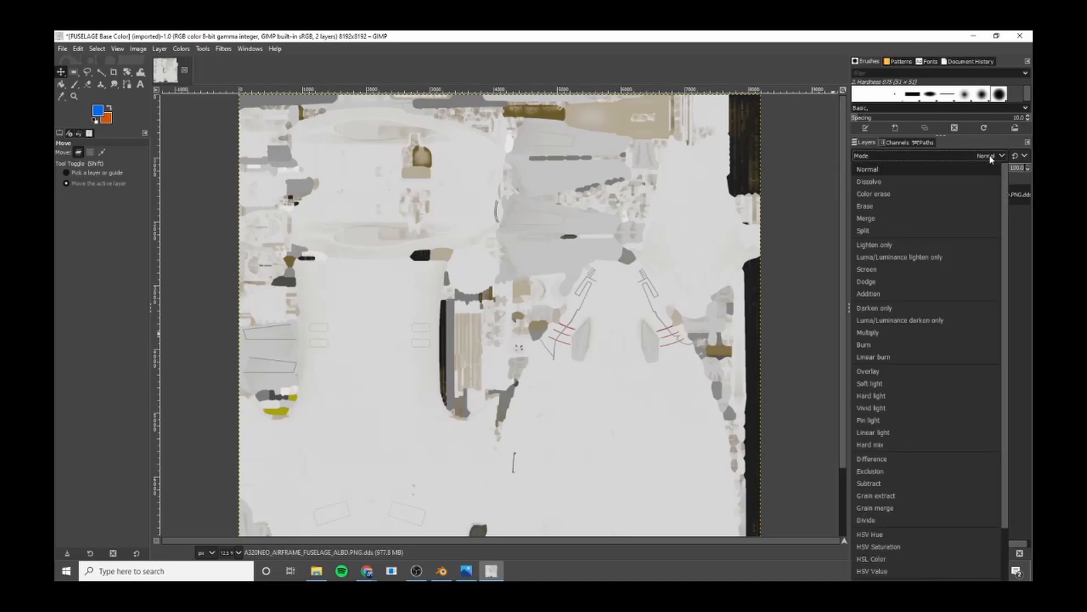
click(903, 332)
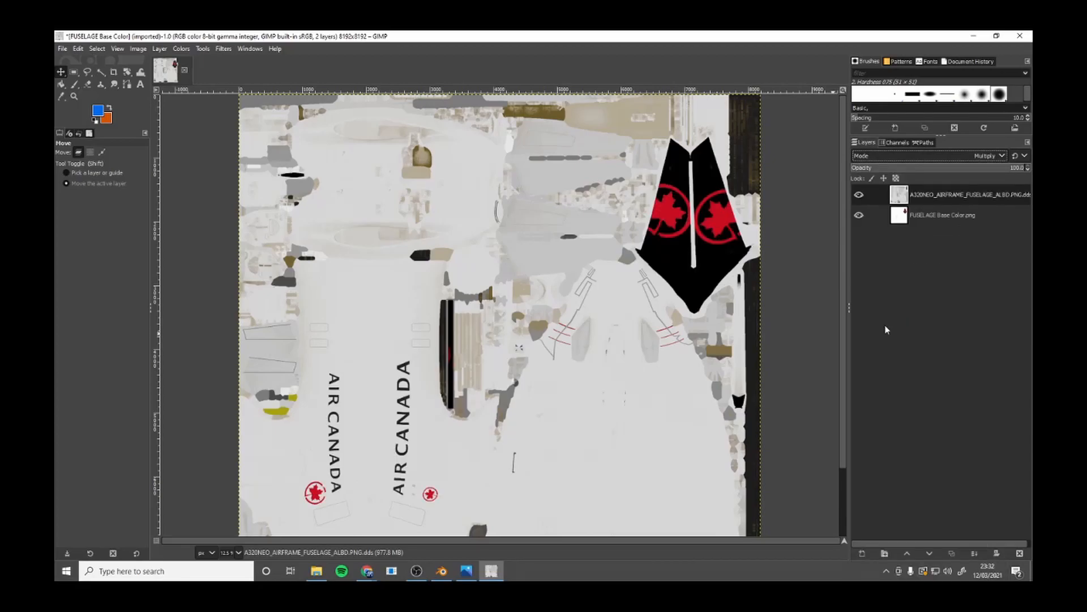
scroll(532, 343, down, 3)
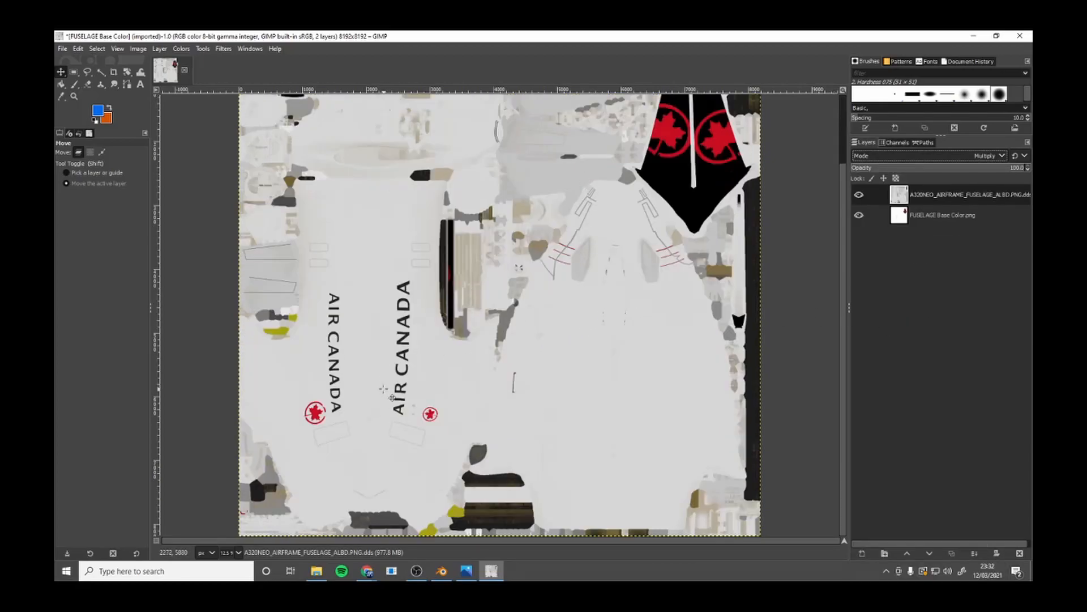
scroll(385, 391, up, 3)
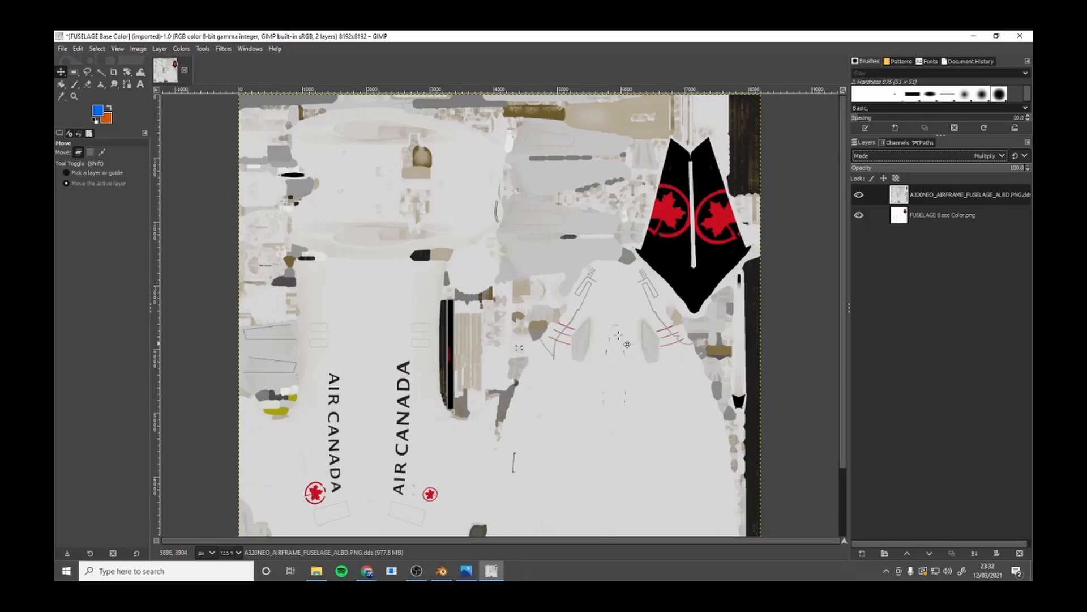
scroll(612, 366, down, 3)
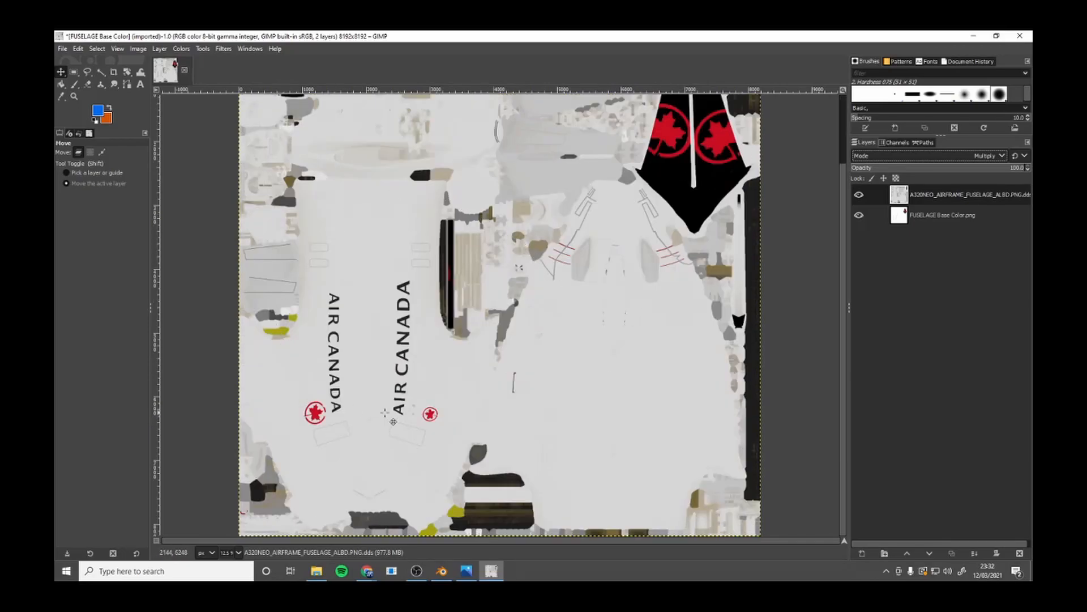
scroll(416, 410, up, 3)
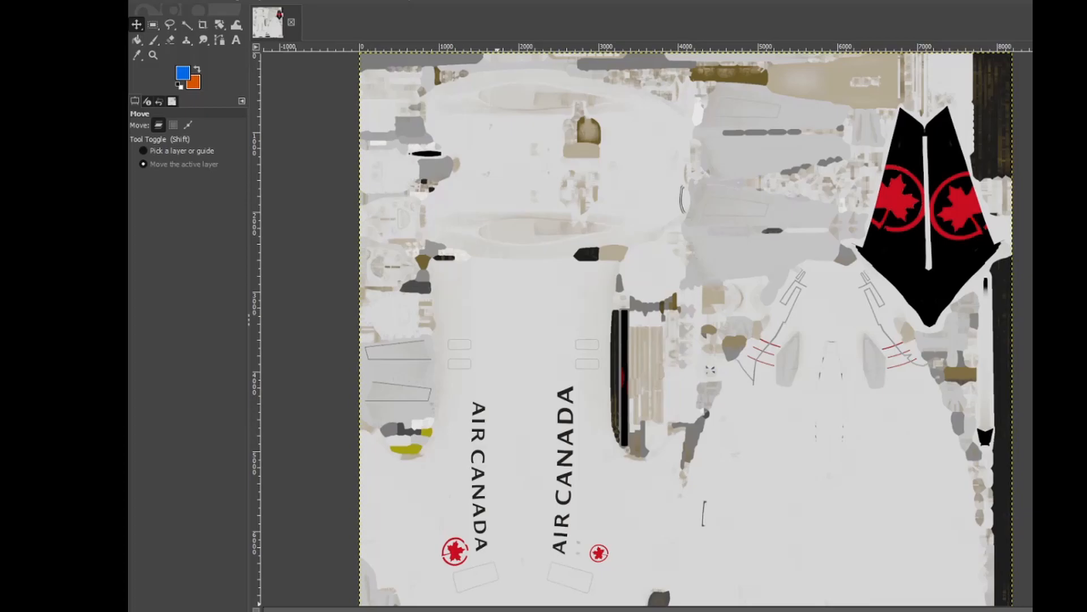
Export the combined texture over A320NEO_AIRFRAME_FUSELAGE_ALBD.PNG.dds in TEXTURE.TEMPLATE, using BC1 / DXT1 compression and generated mipmaps.
click(148, 4)
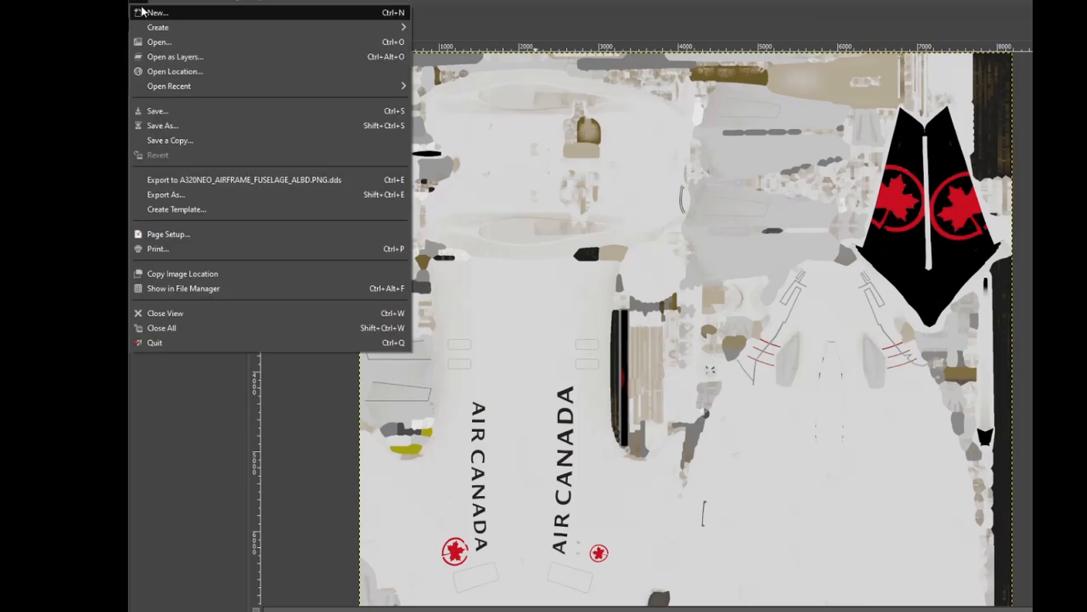
click(213, 201)
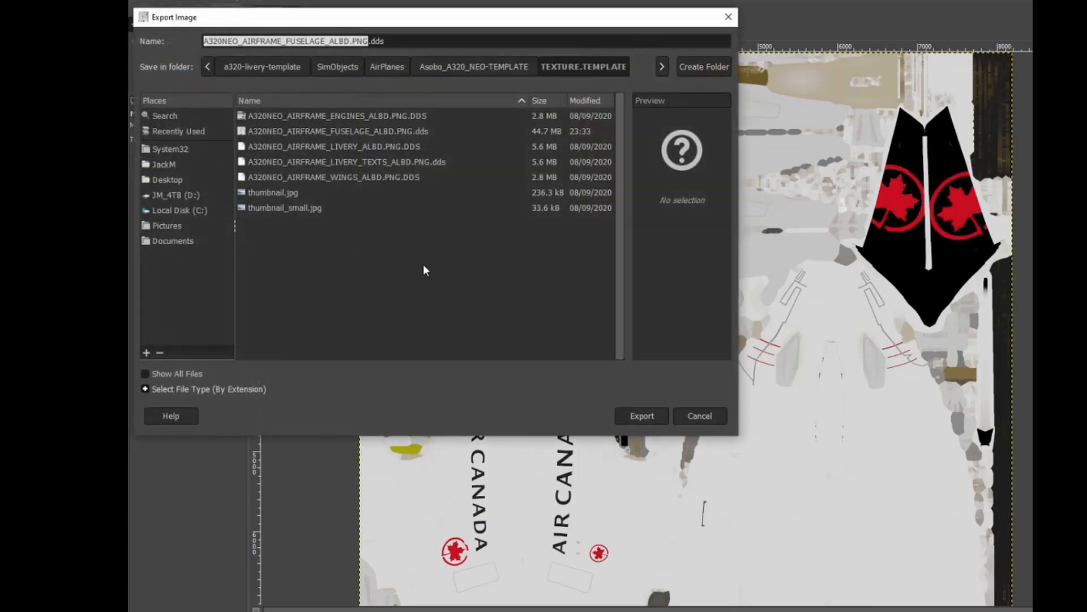
click(424, 131)
click(654, 415)
click(520, 291)
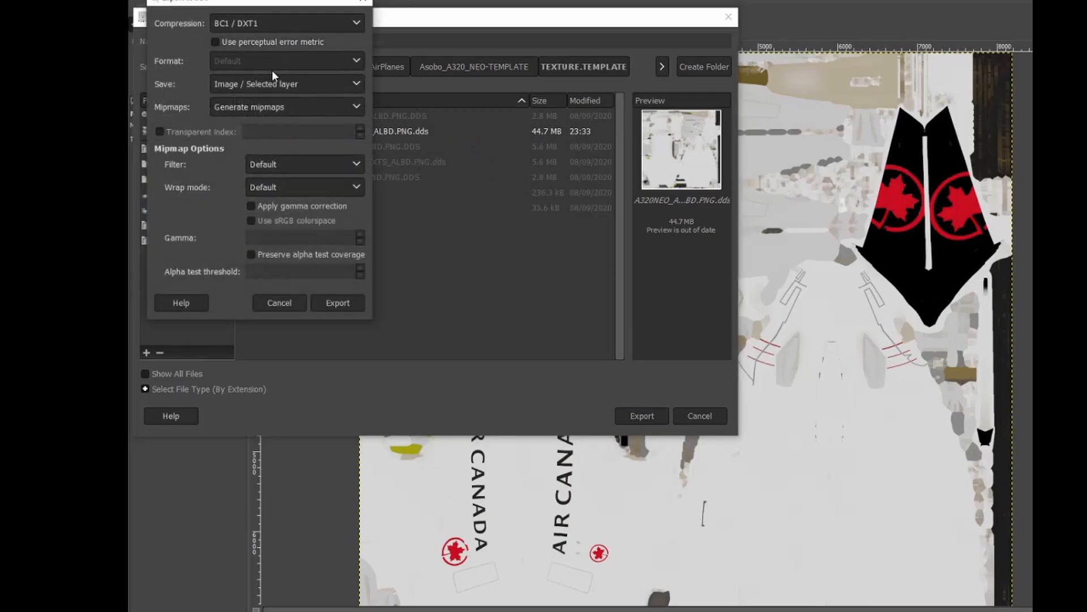
click(338, 302)
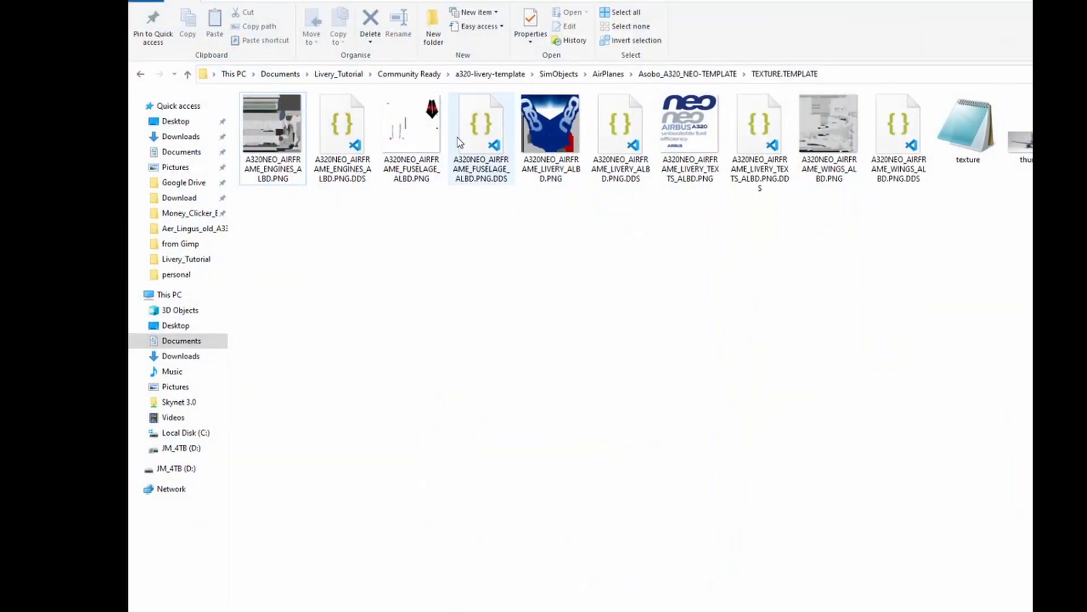
Open the WINGS Base Color image from the Livery_Tutorial Blender folder in GIMP.
click(339, 75)
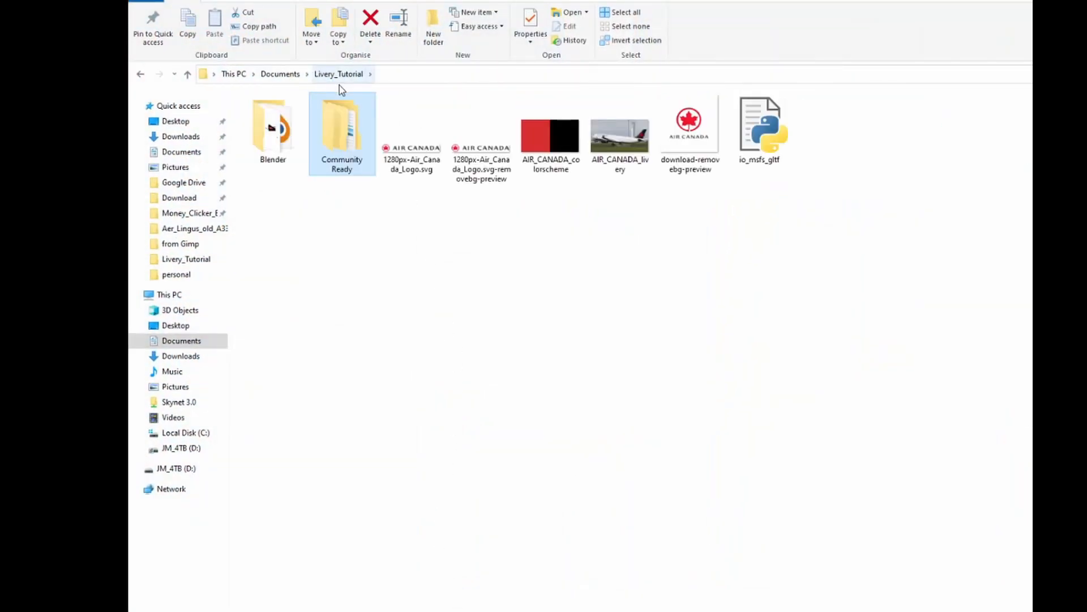
double_click(274, 141)
right_click(426, 124)
mouse_move(478, 352)
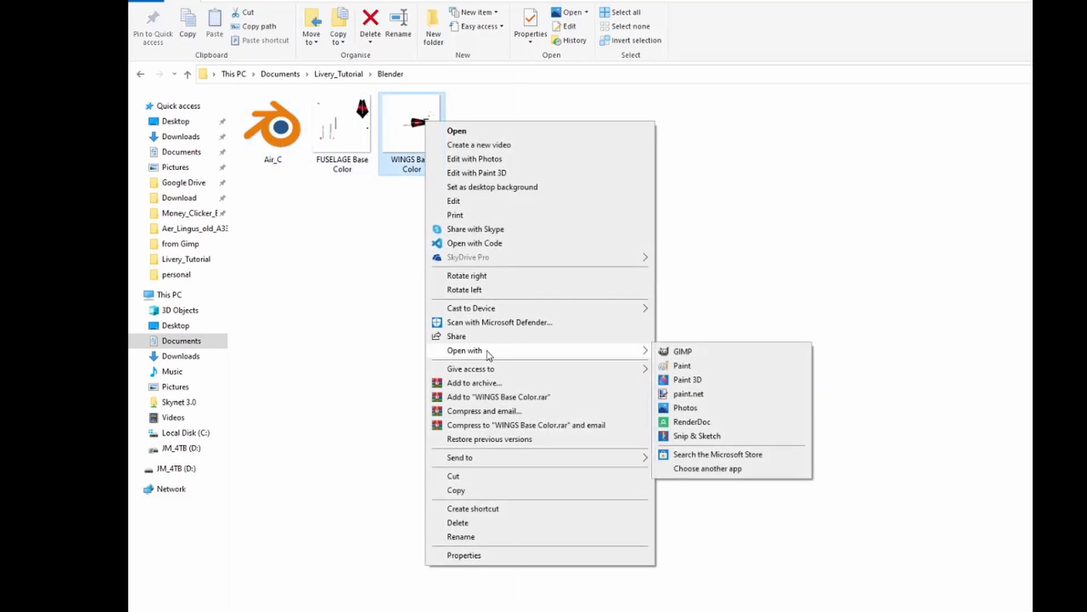
click(736, 351)
Add A320NEO_AIRFRAME_WINGS_ALBD.PNG.DDS from the Community Ready template's TEXTURE.TEMPLATE folder as a new layer, without loading mipmaps.
click(137, 4)
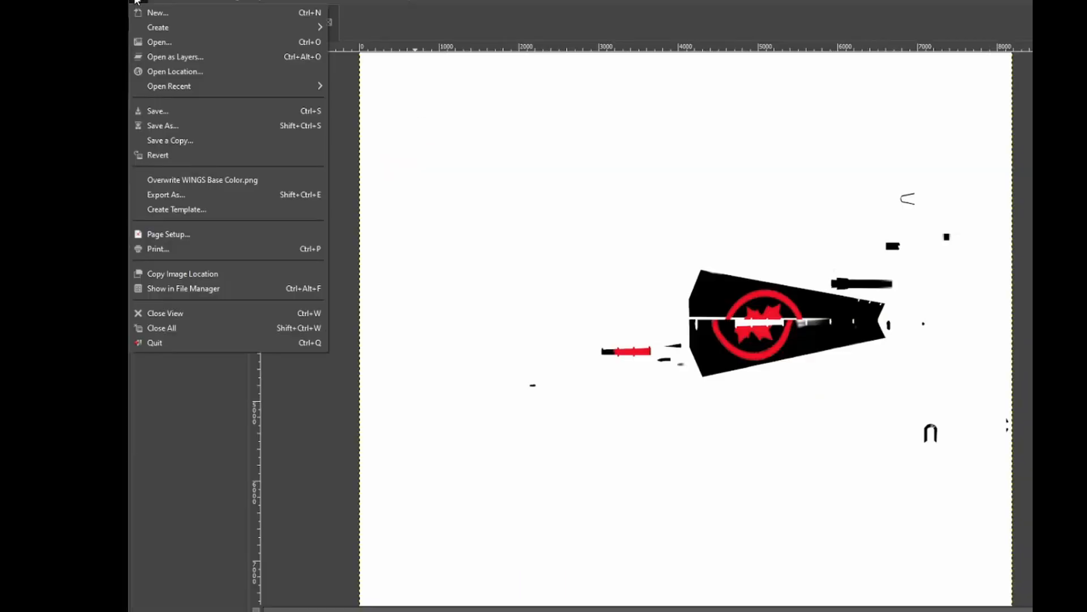
click(205, 56)
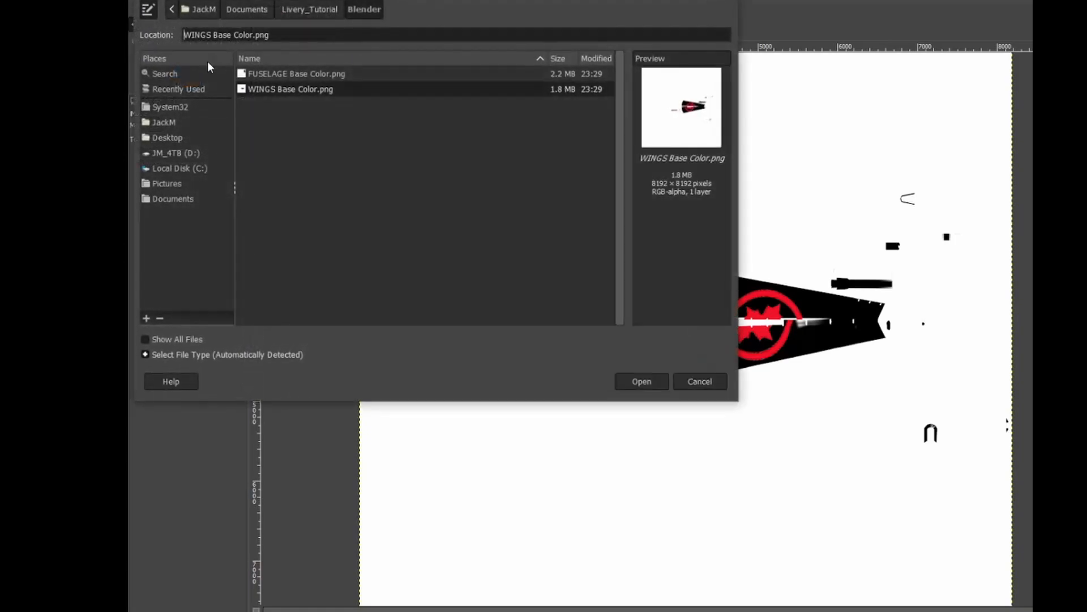
double_click(302, 74)
double_click(301, 74)
double_click(301, 74)
double_click(302, 74)
double_click(284, 104)
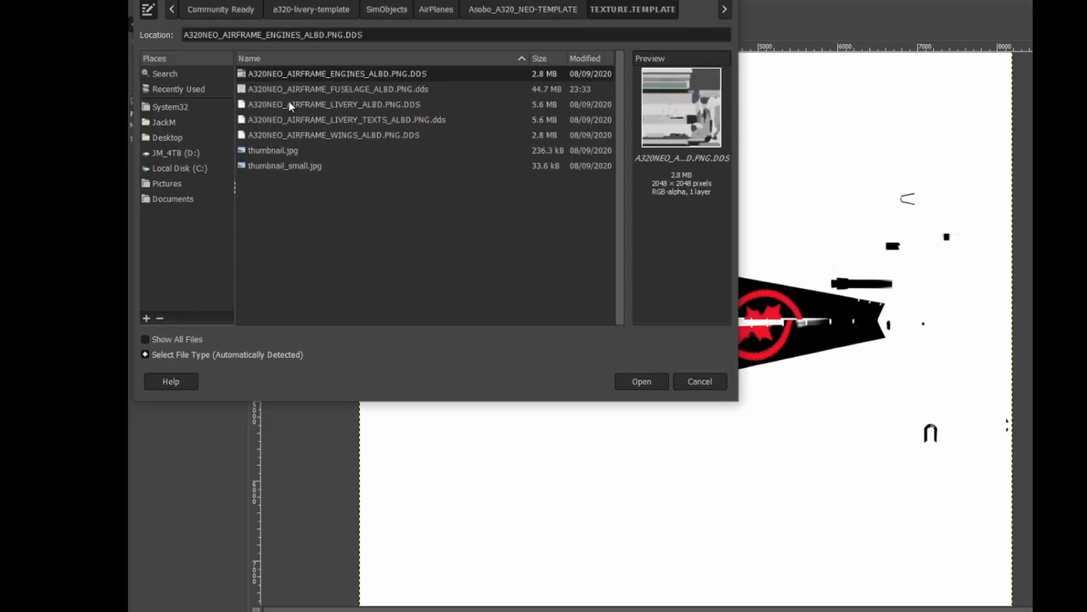
click(382, 135)
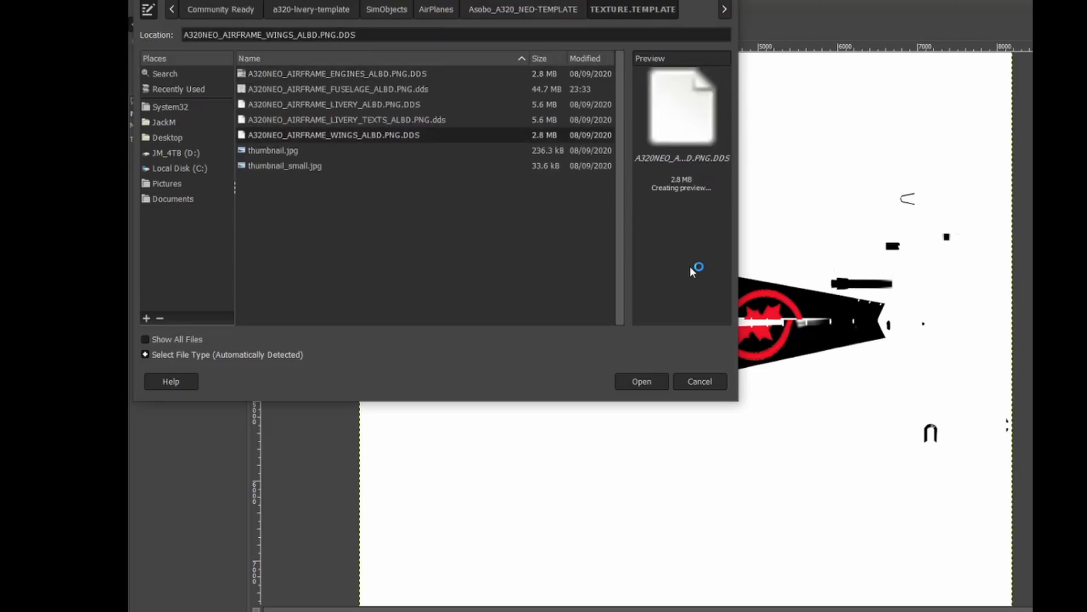
click(646, 381)
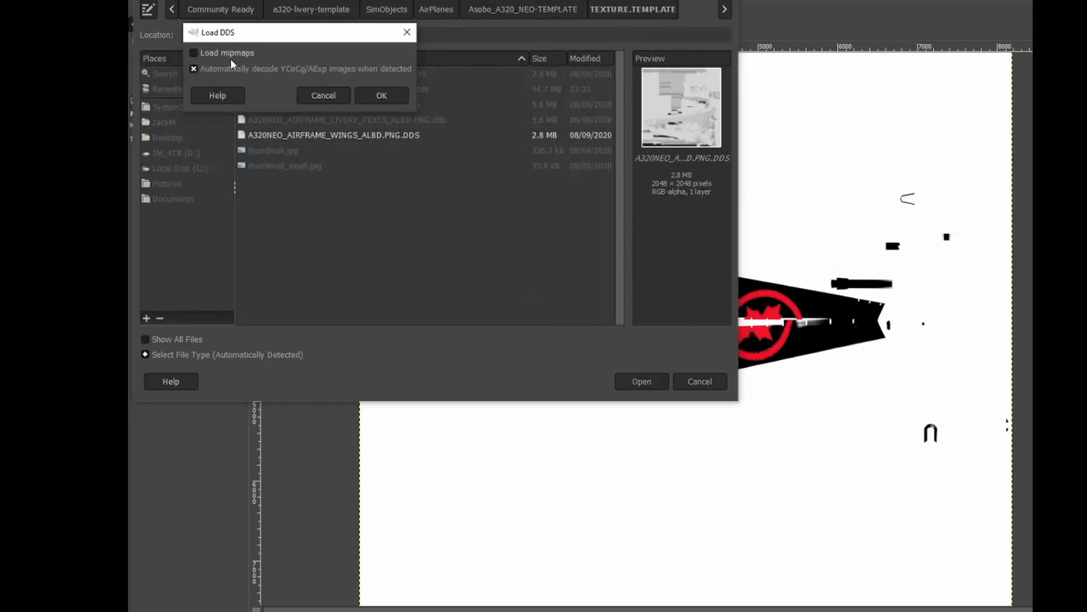
click(384, 97)
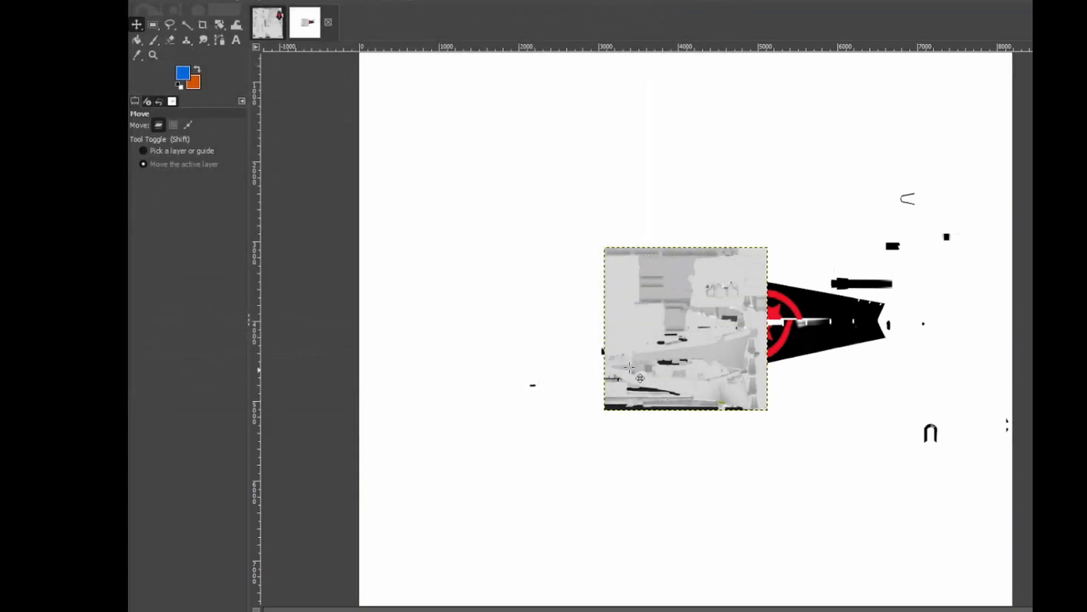
Scale the template wings layer to 8192 × 8192 px.
right_click(656, 328)
mouse_move(710, 420)
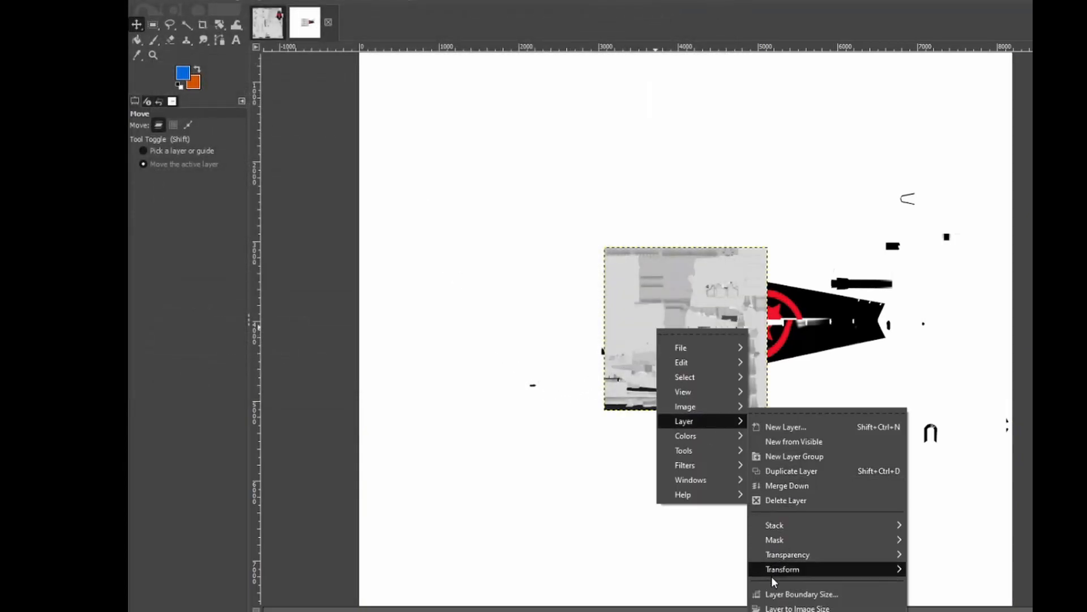
click(785, 611)
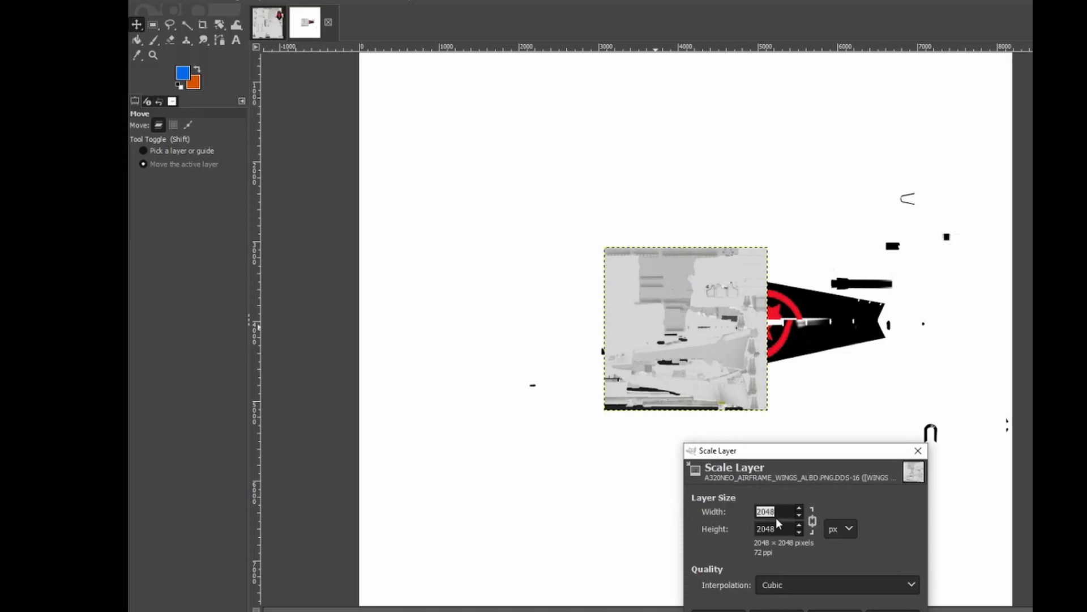
text(8192)
key(Return)
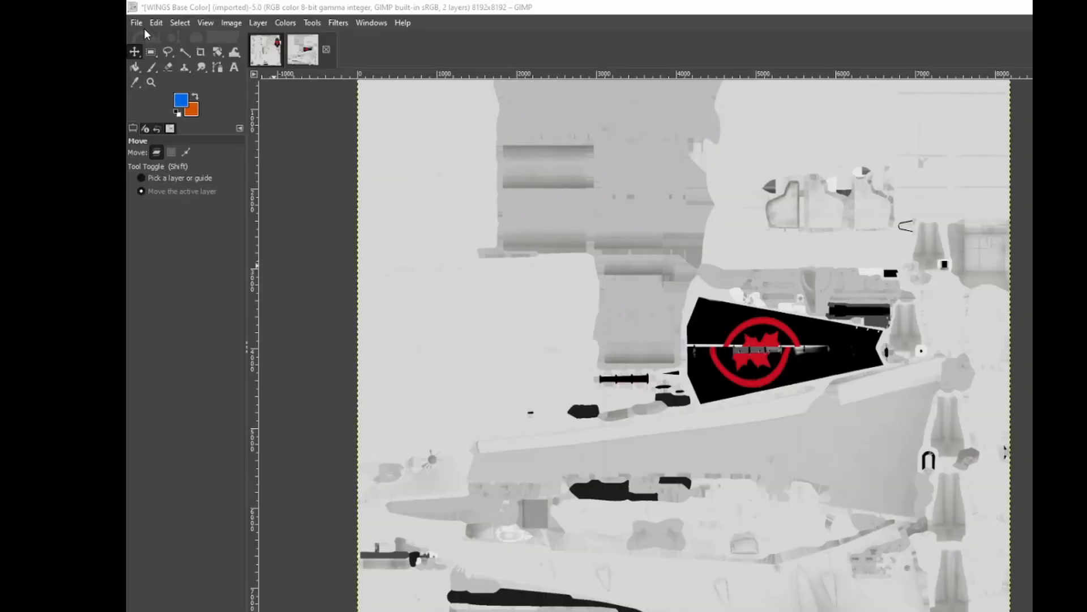
Export the combined wings texture over A320NEO_AIRFRAME_WINGS_ALBD.PNG.DDS in the livery template's TEXTURE.TEMPLATE folder.
click(137, 23)
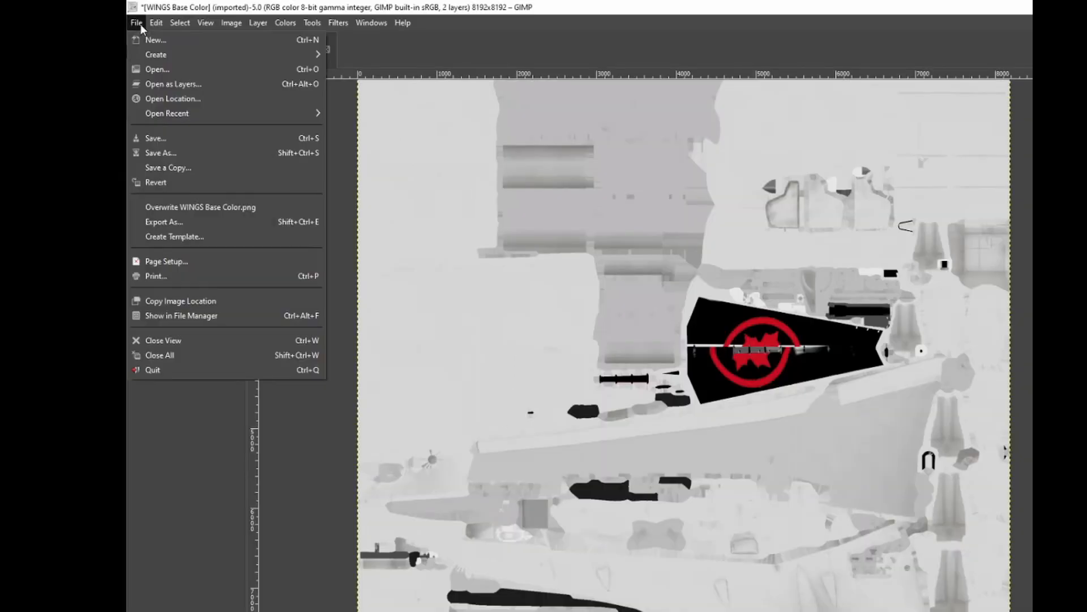
click(175, 223)
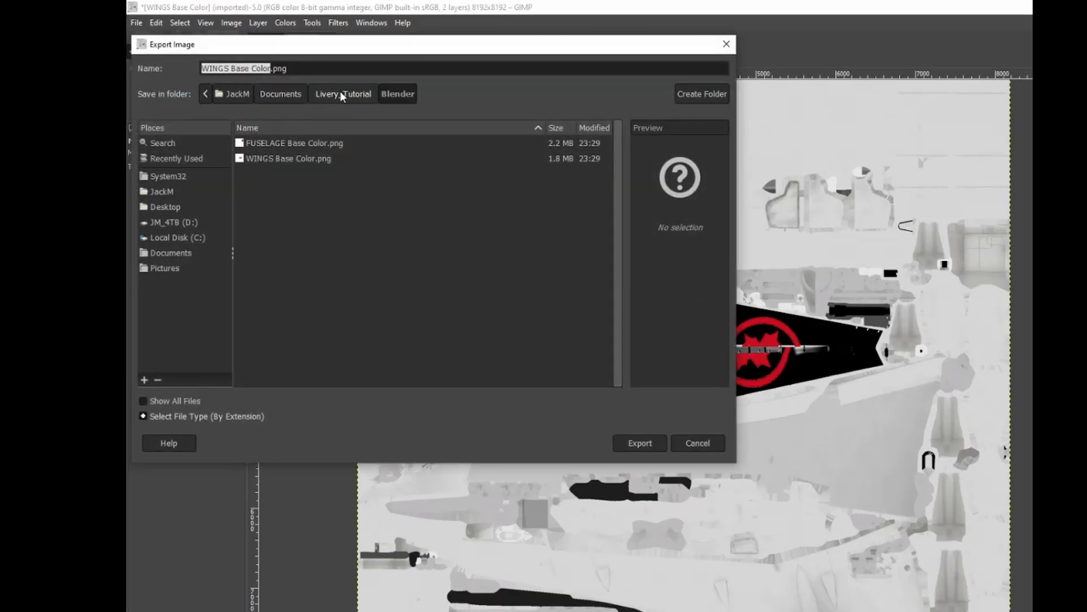
click(341, 95)
double_click(297, 162)
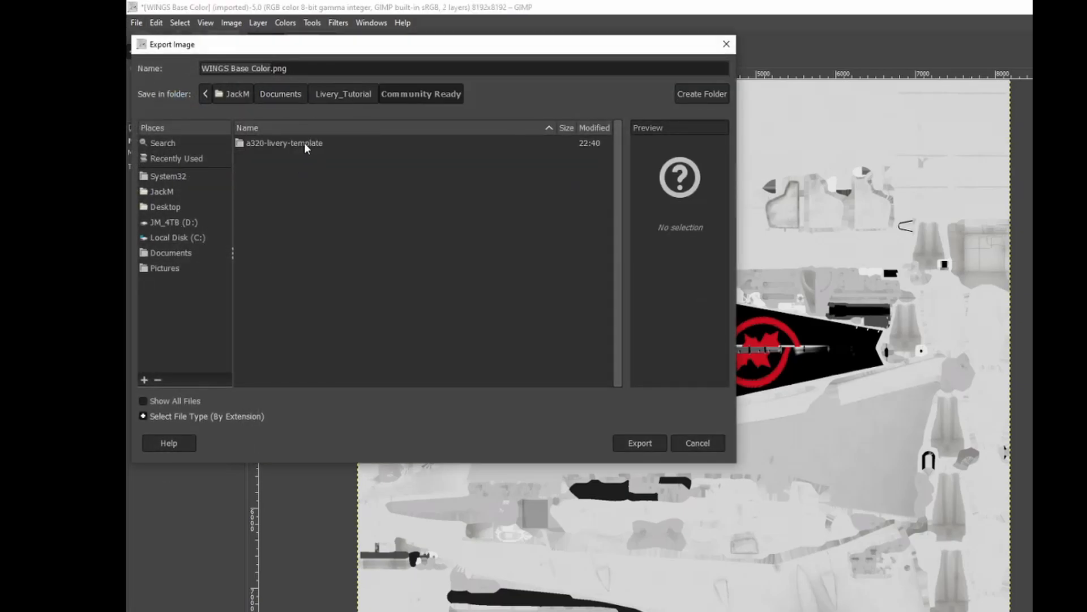
double_click(305, 144)
double_click(306, 146)
double_click(306, 146)
double_click(309, 147)
double_click(318, 150)
click(390, 204)
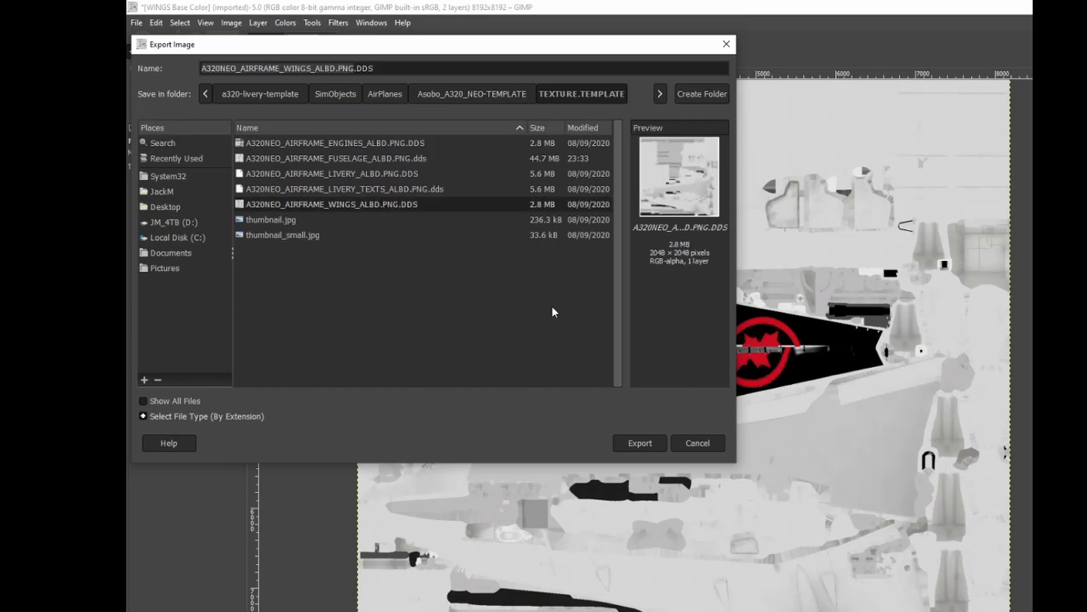
click(642, 442)
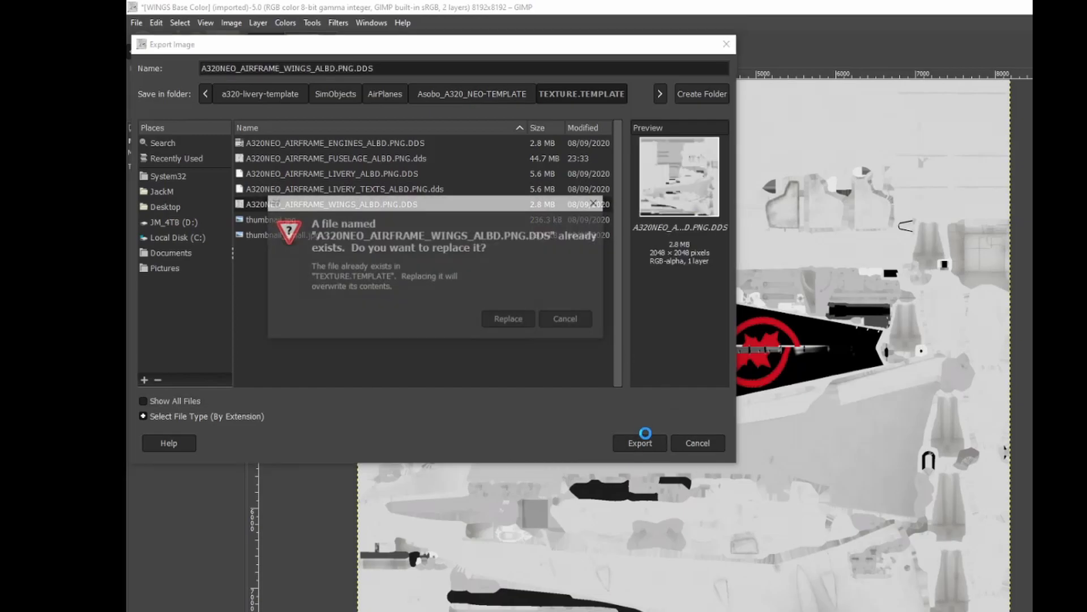
click(490, 314)
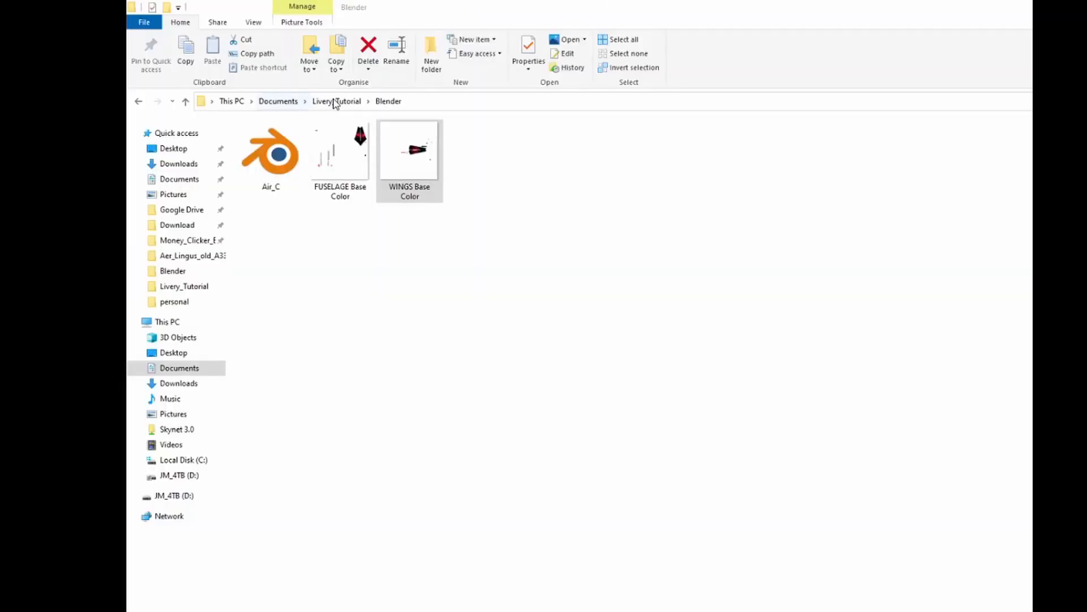
Open A320NEO_AIRFRAME_LIVERY_ALBD.PNG from the Community Ready template's TEXTURE.TEMPLATE folder in GIMP, without loading mipmaps.
click(326, 101)
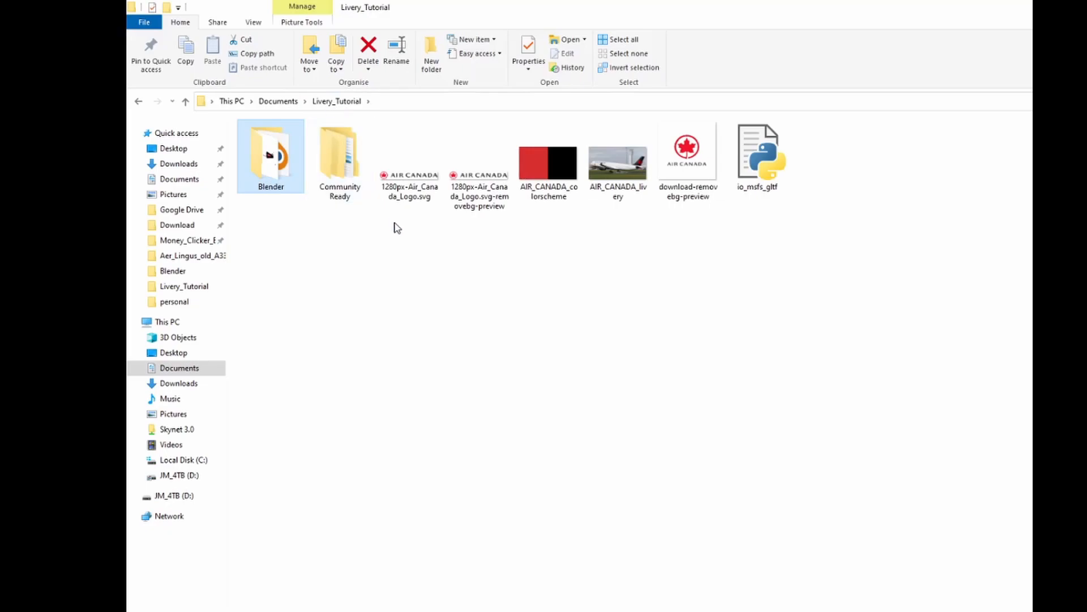
double_click(338, 159)
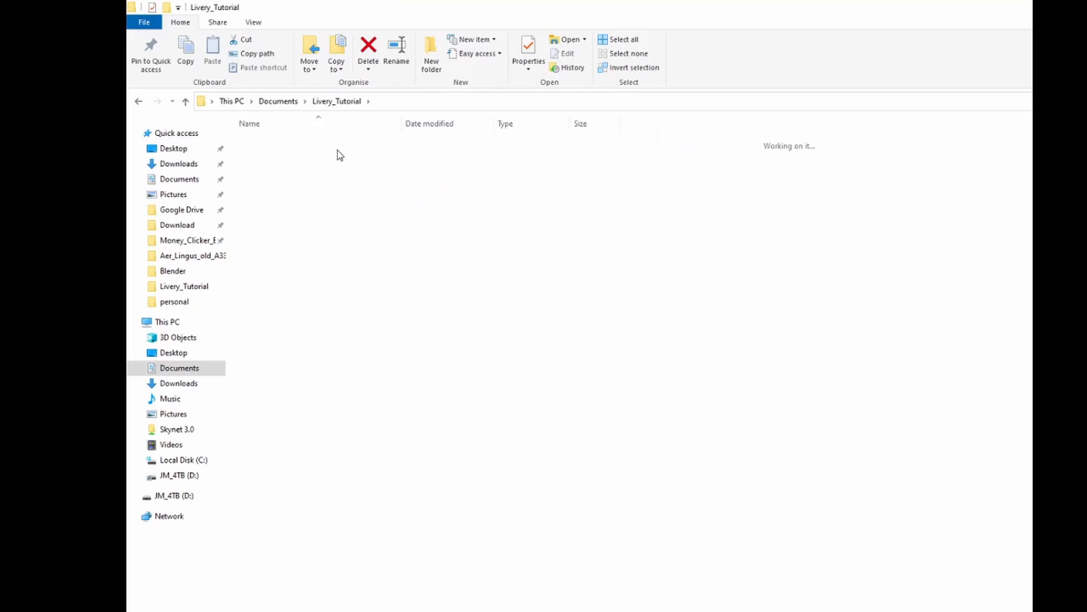
double_click(337, 148)
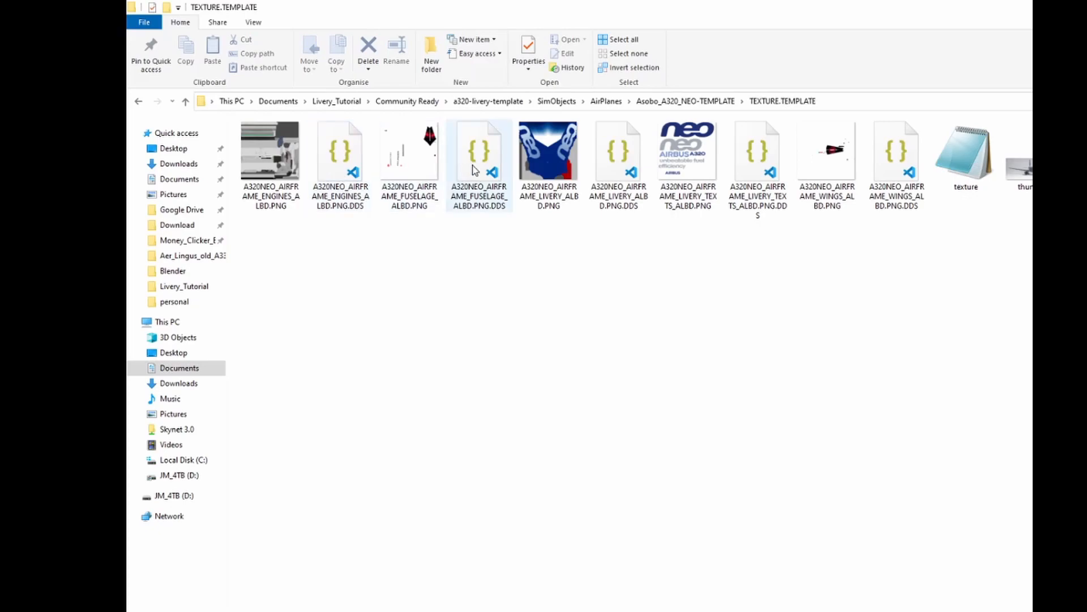
click(549, 151)
right_click(552, 151)
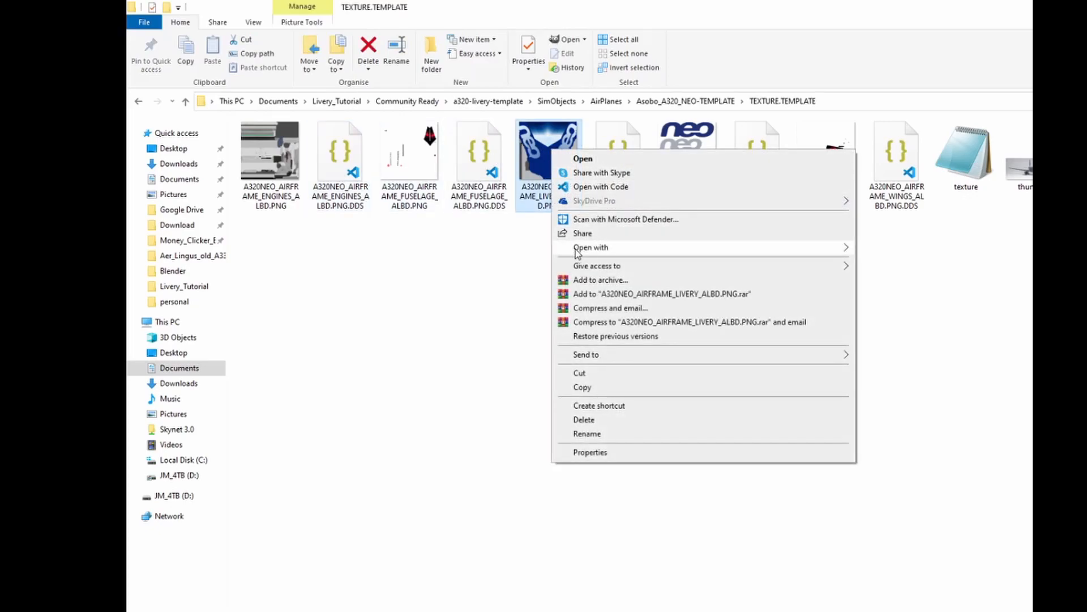
mouse_move(578, 250)
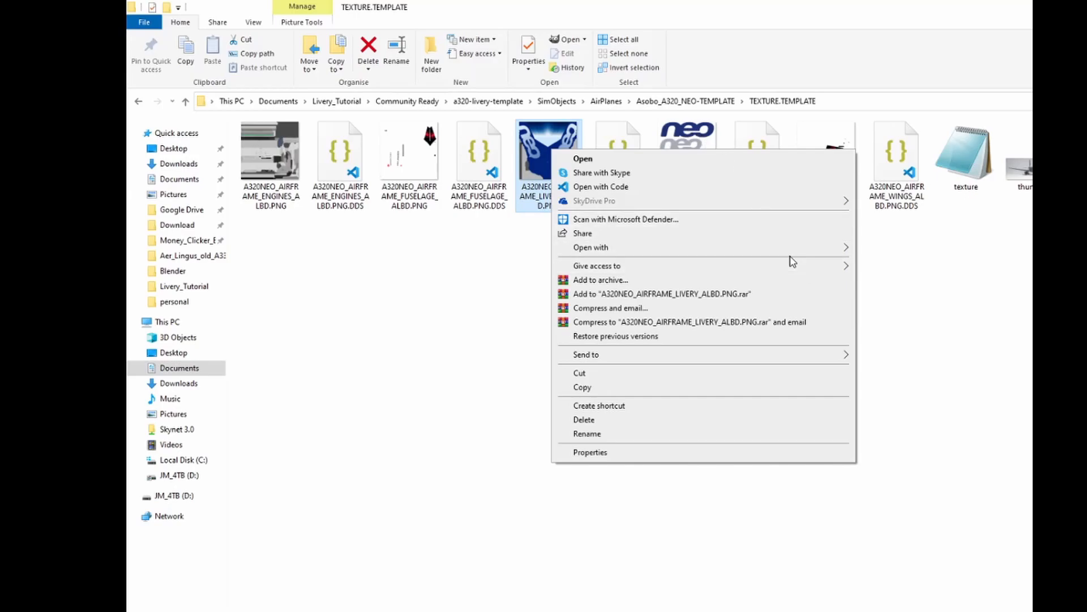
mouse_move(798, 249)
click(878, 259)
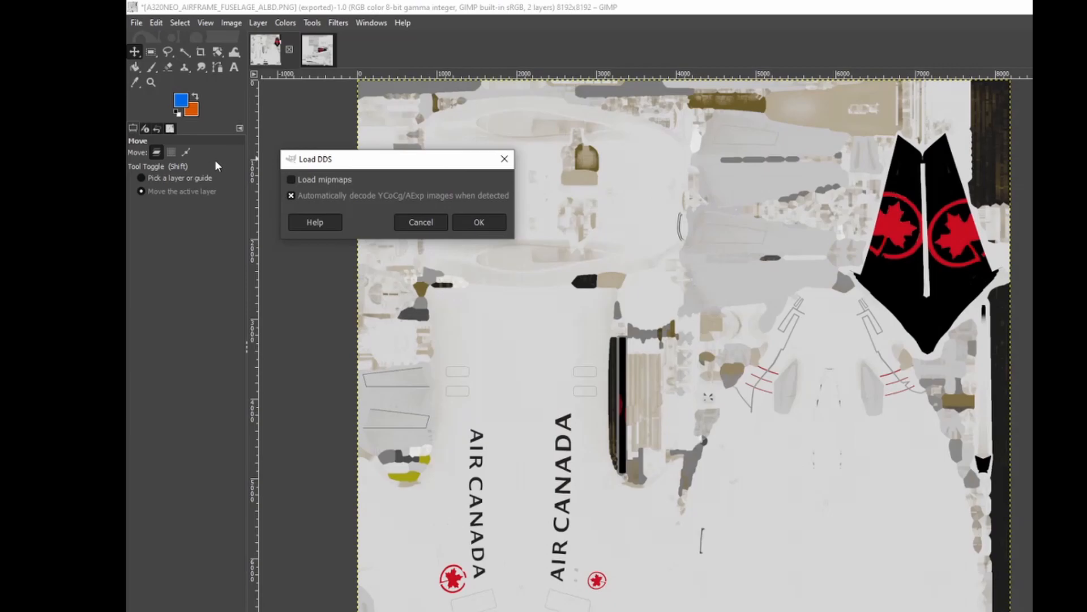
click(460, 223)
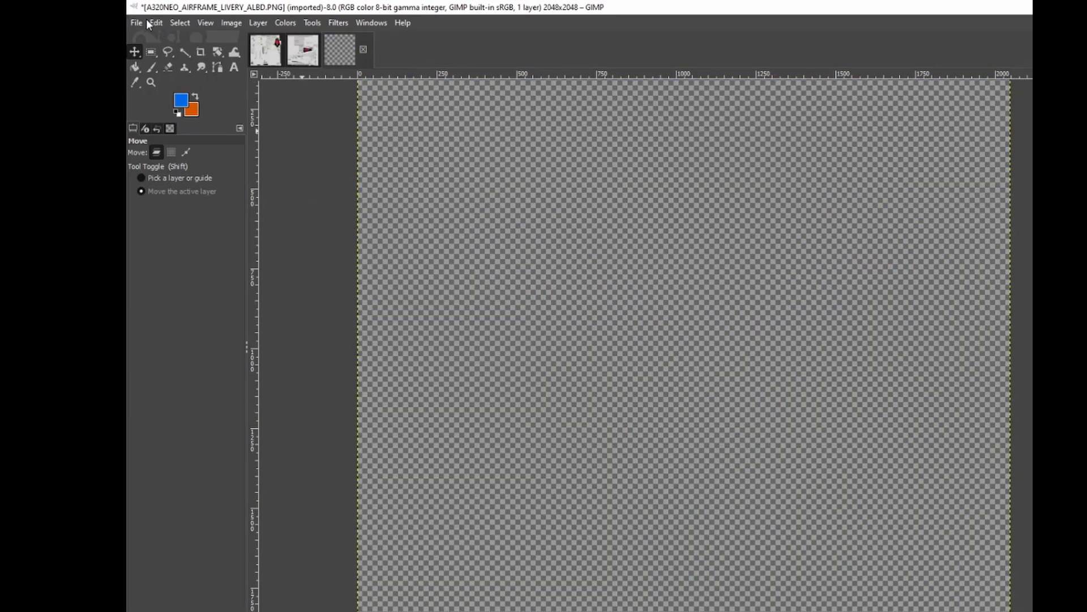
Clear the livery texture to full transparency and overwrite A320NEO_AIRFRAME_LIVERY_ALBD.PNG.DDS with it.
click(145, 22)
mouse_move(140, 28)
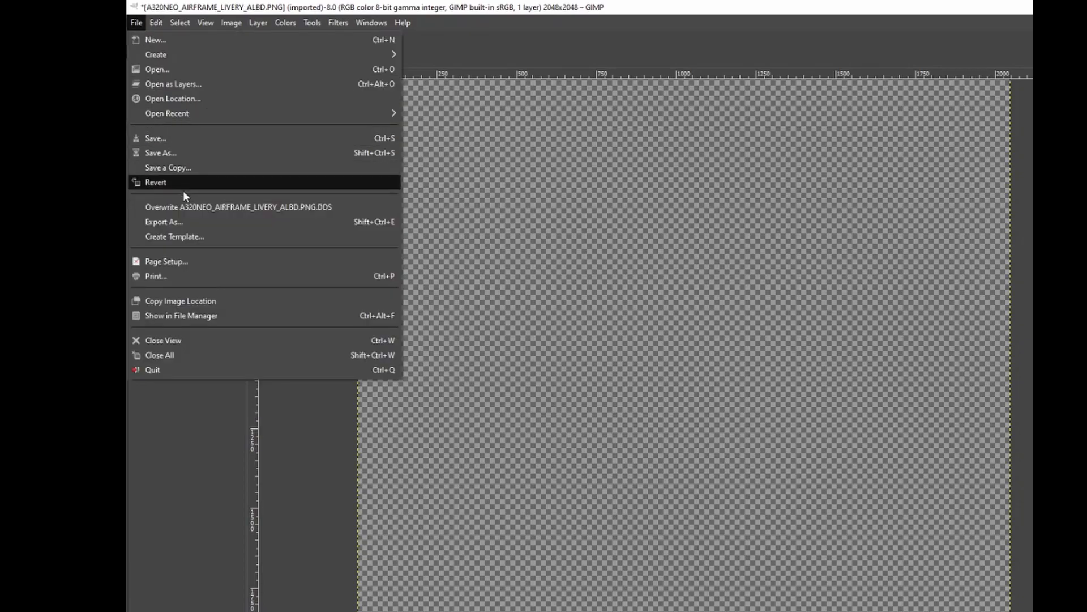
click(196, 207)
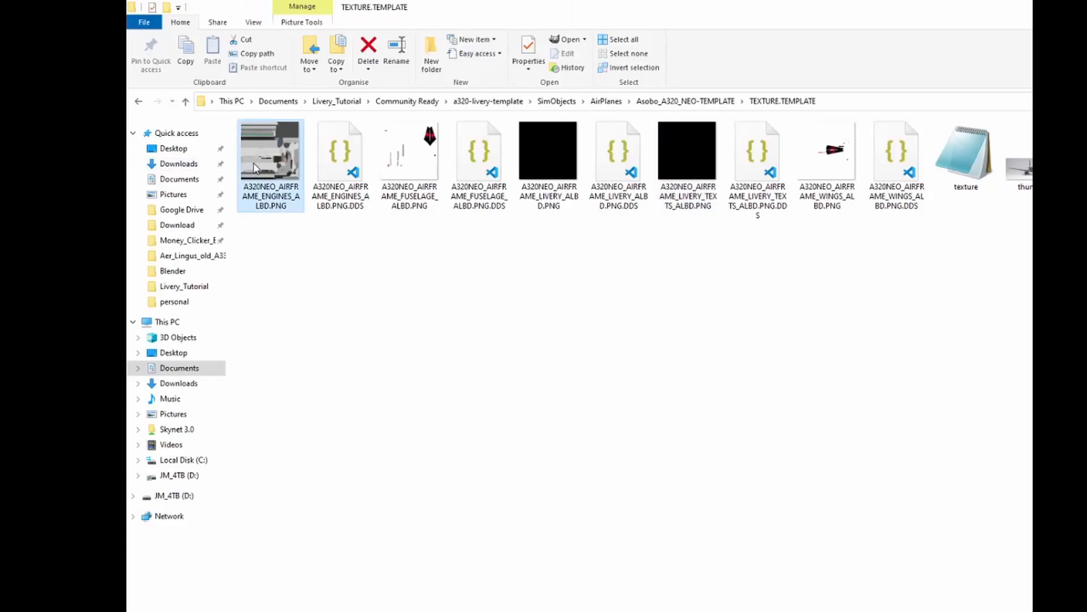
Open A320NEO_AIRFRAME_ENGINES_ALBD.PNG from TEXTURE.TEMPLATE in GIMP and fill its large light-grey engine panels with black.
right_click(255, 168)
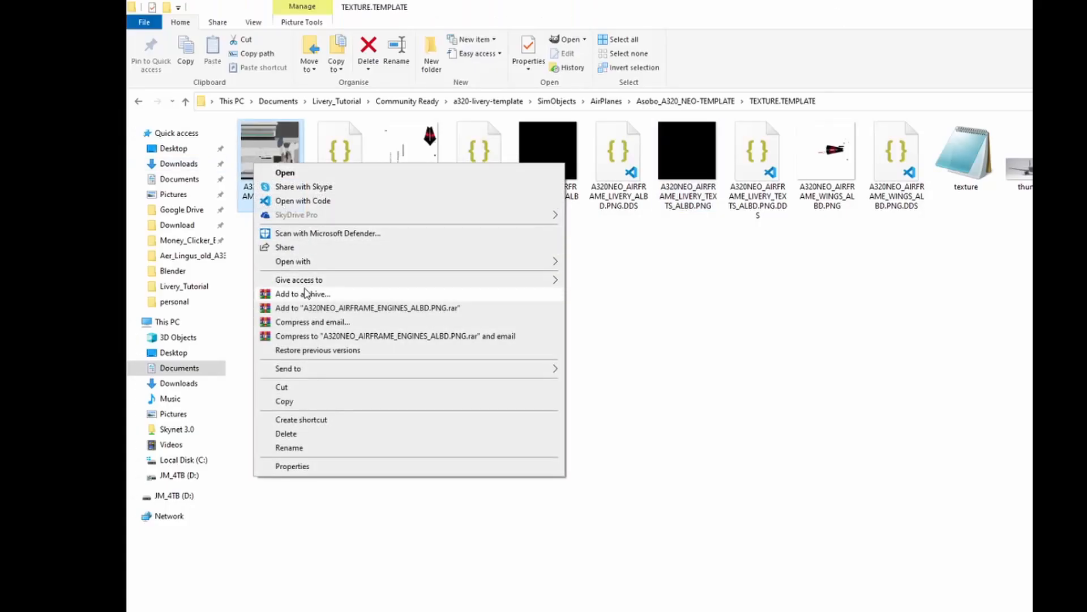
mouse_move(412, 265)
click(592, 262)
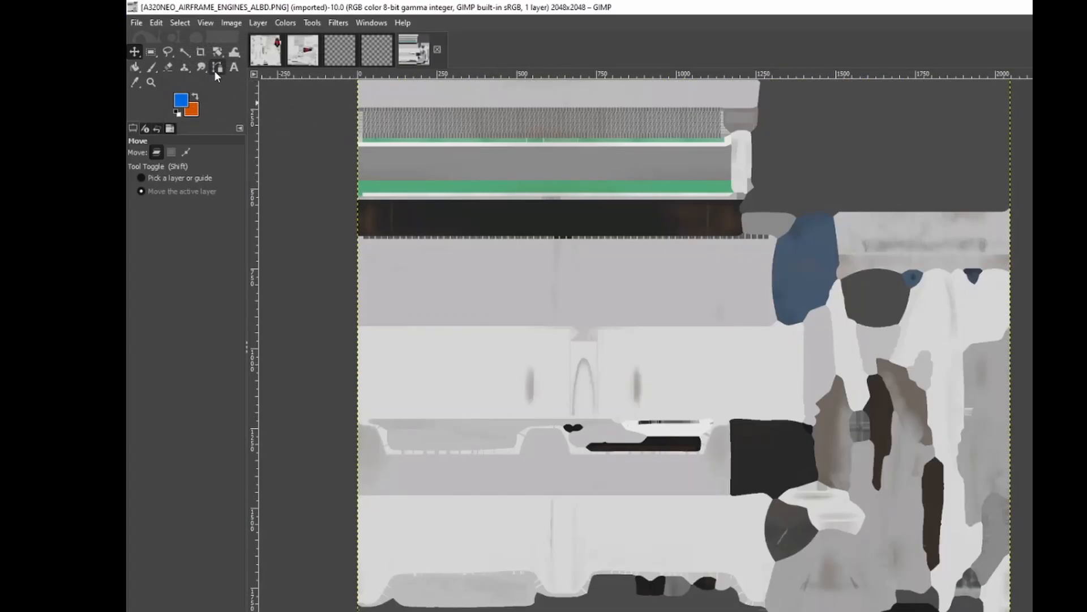
click(181, 100)
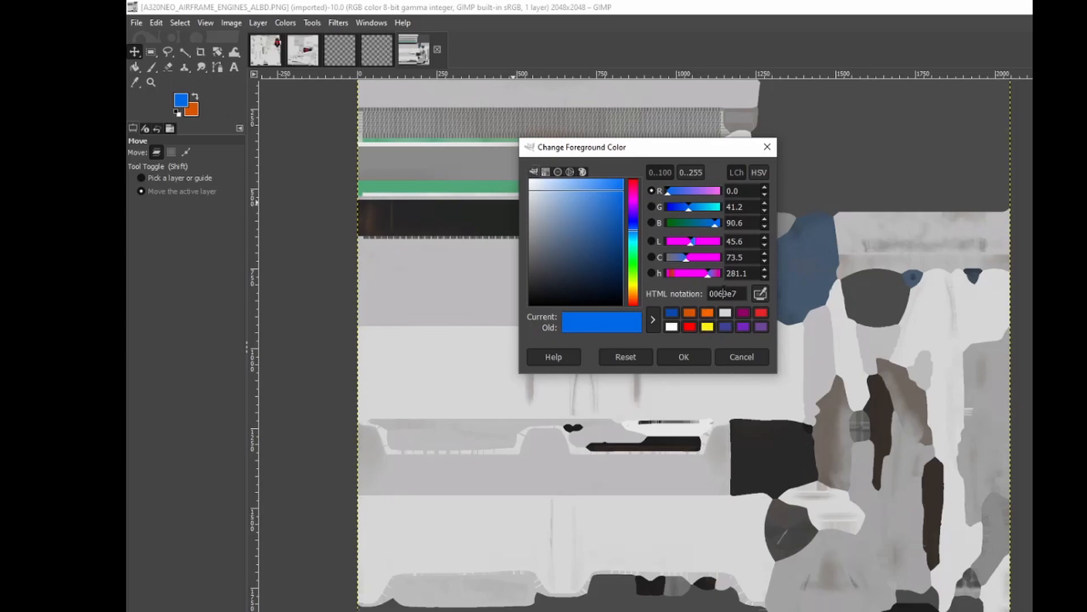
Export the recoloured engine texture over A320NEO_AIRFRAME_ENGINES_ALBD.PNG.DDS in TEXTURE.TEMPLATE.
click(131, 29)
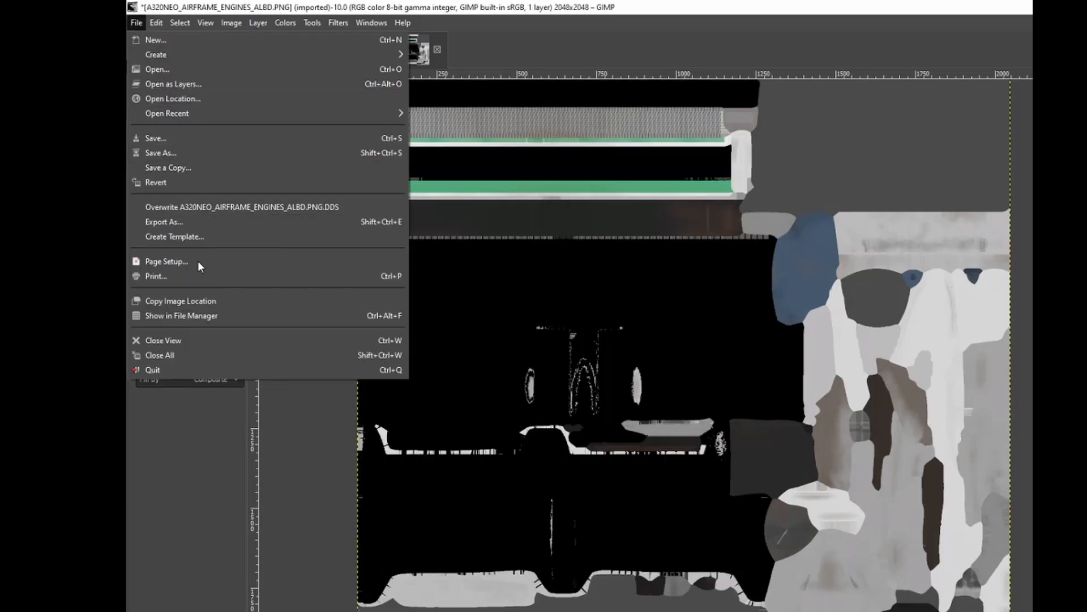
click(196, 227)
click(380, 145)
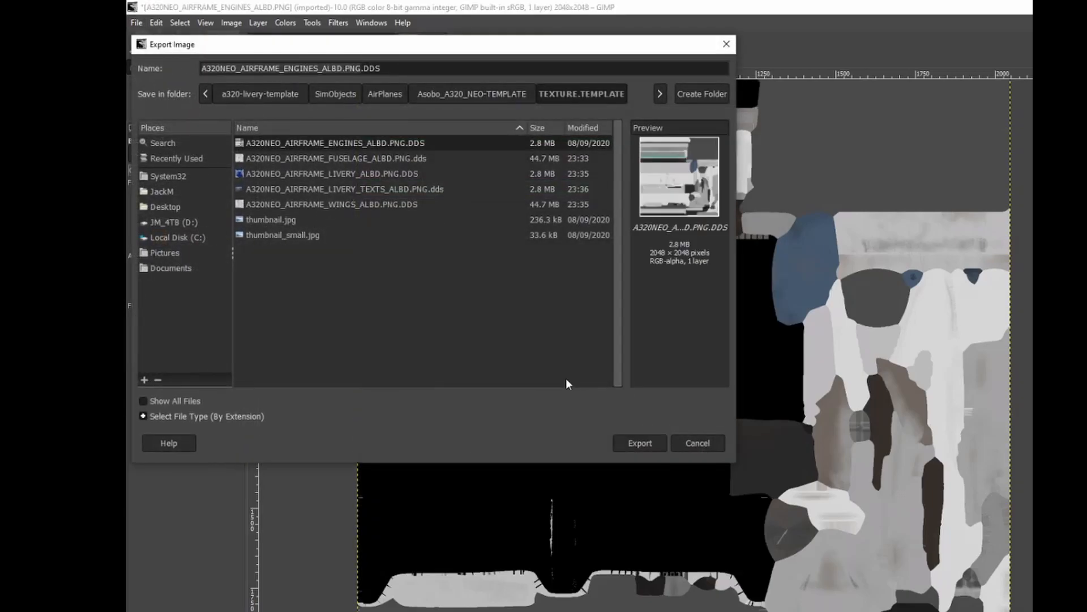
click(645, 442)
click(513, 318)
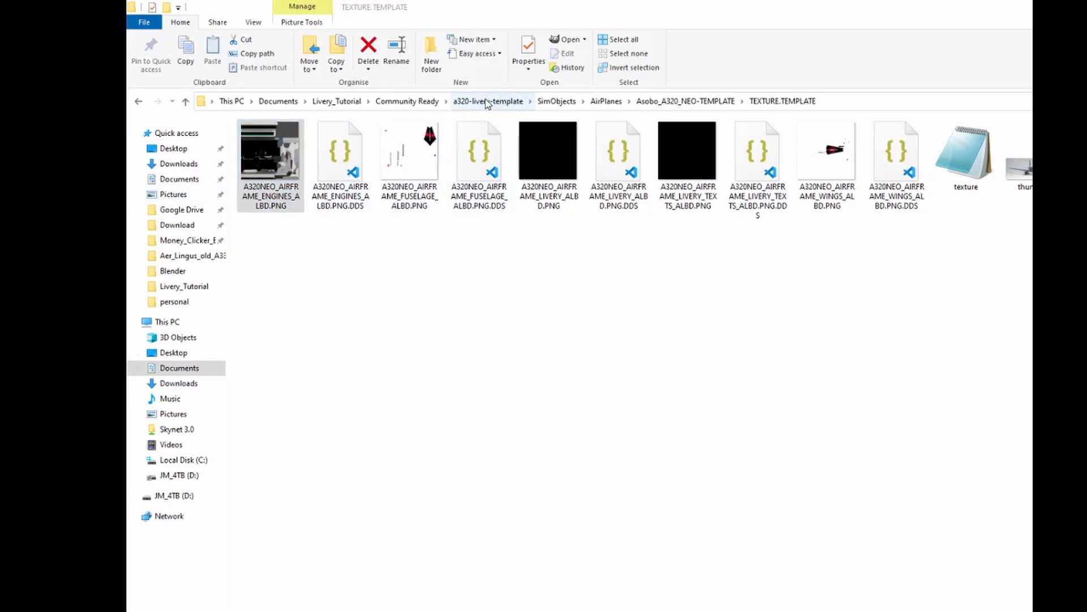
Rename the a320-livery-template folder in Community Ready to a320-livery-Air_Canada_TA.
click(406, 101)
right_click(318, 144)
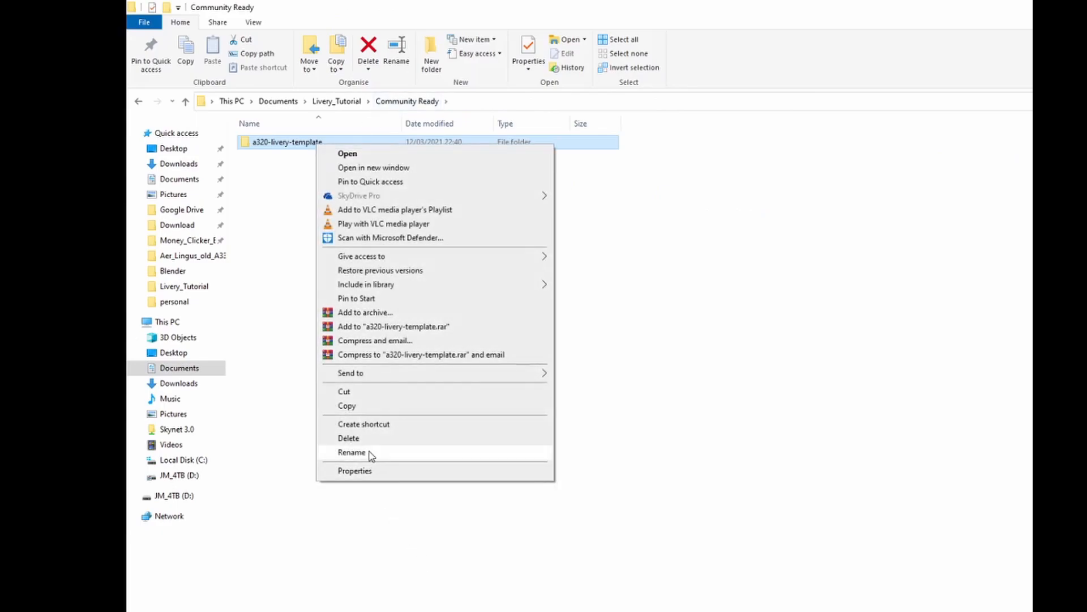
click(351, 452)
click(328, 142)
drag(319, 136, 295, 136)
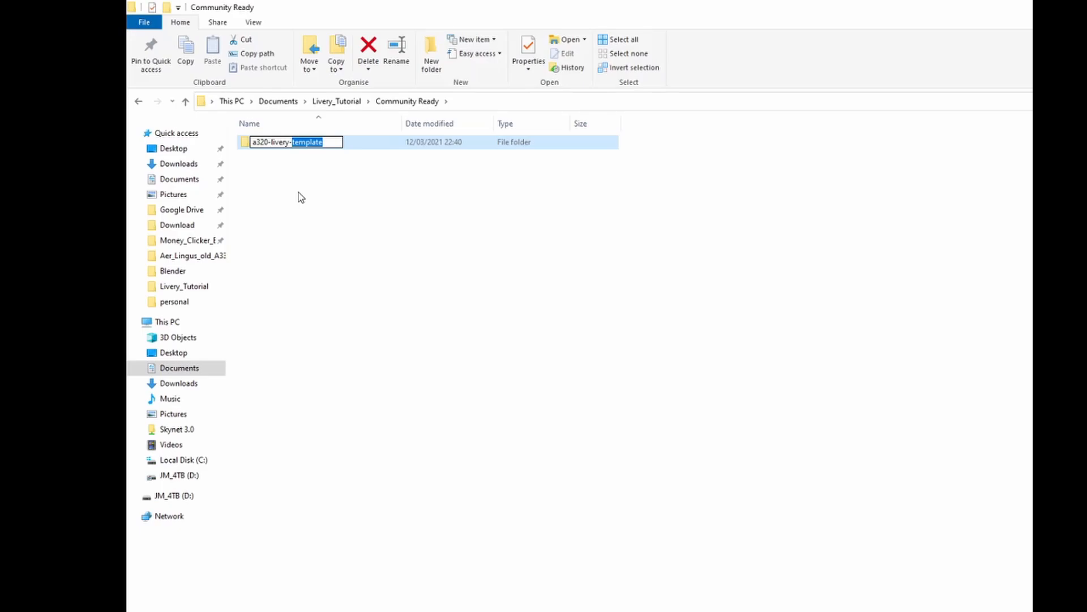
text(AIR)
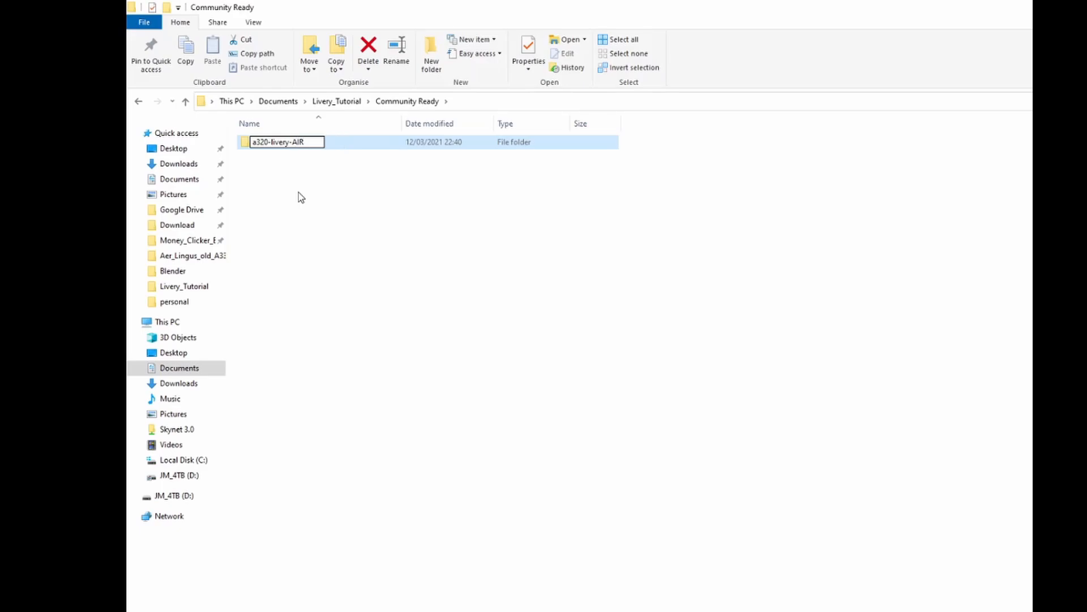
text(CTA)
key(BackSpace)
key(BackSpace)
key(BackSpace)
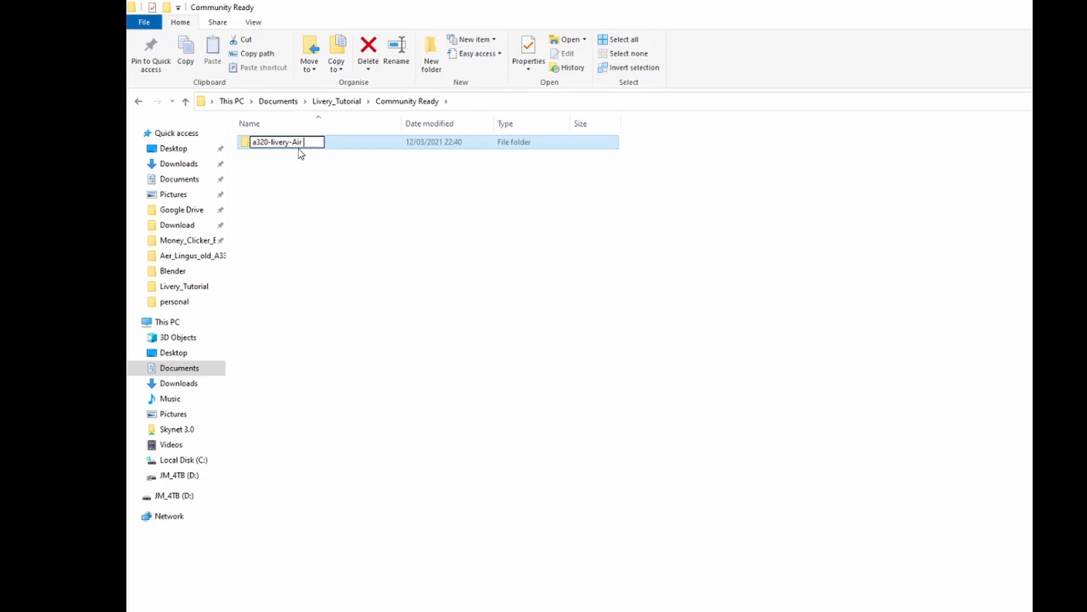
text(Canada_TA)
Copy the Air_Canada_TA part of the folder name and commit the rename.
drag(357, 143, 294, 142)
right_click(300, 144)
click(339, 186)
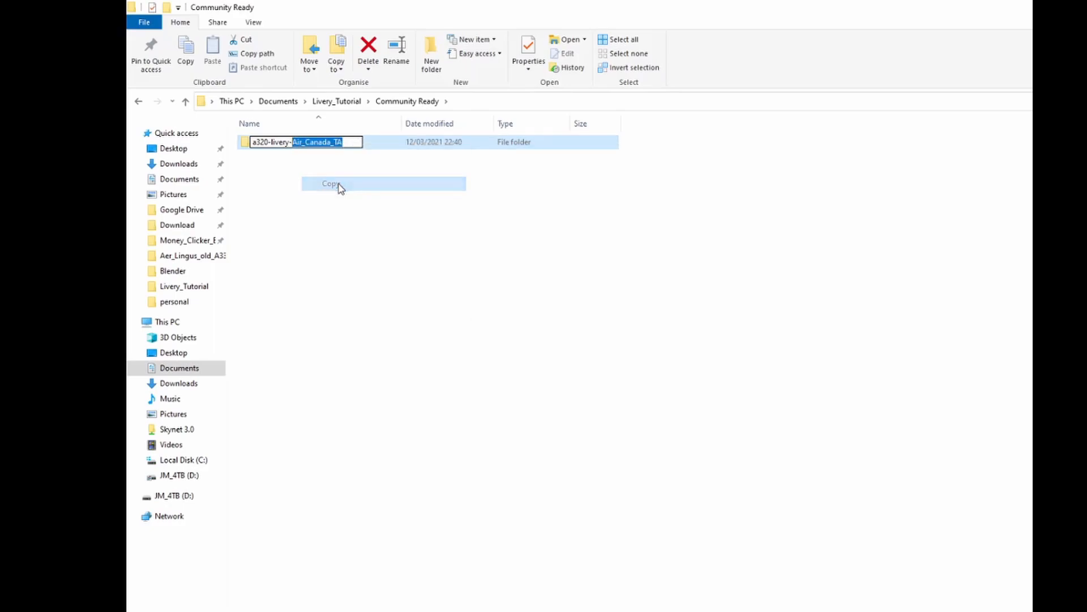
click(369, 146)
Open layout.json from the a320-livery-Air_Canada_TA folder in Visual Studio Code and search it for Template.
double_click(373, 148)
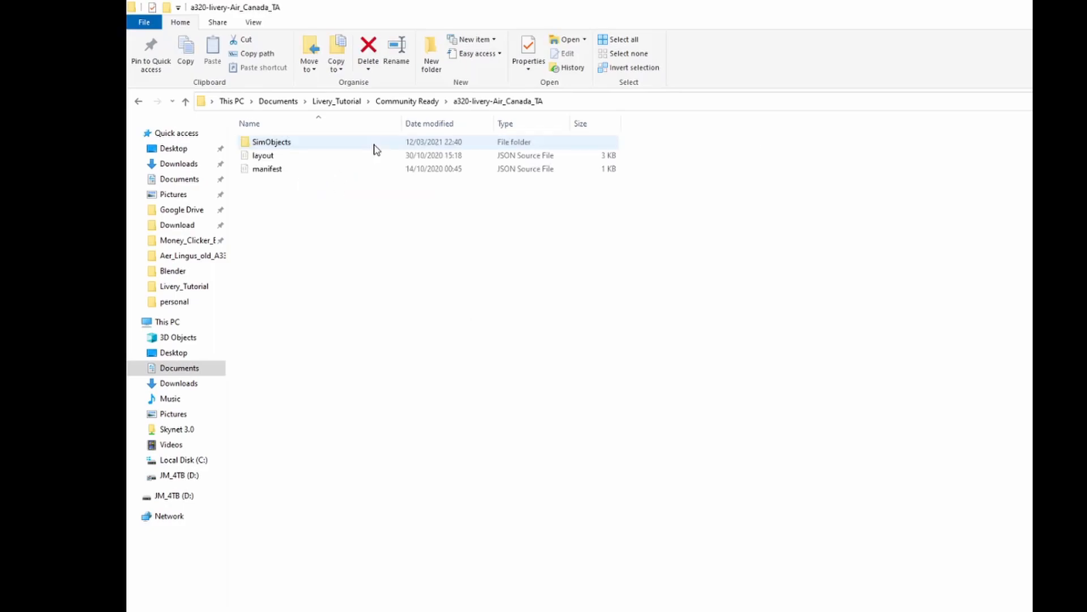
double_click(312, 155)
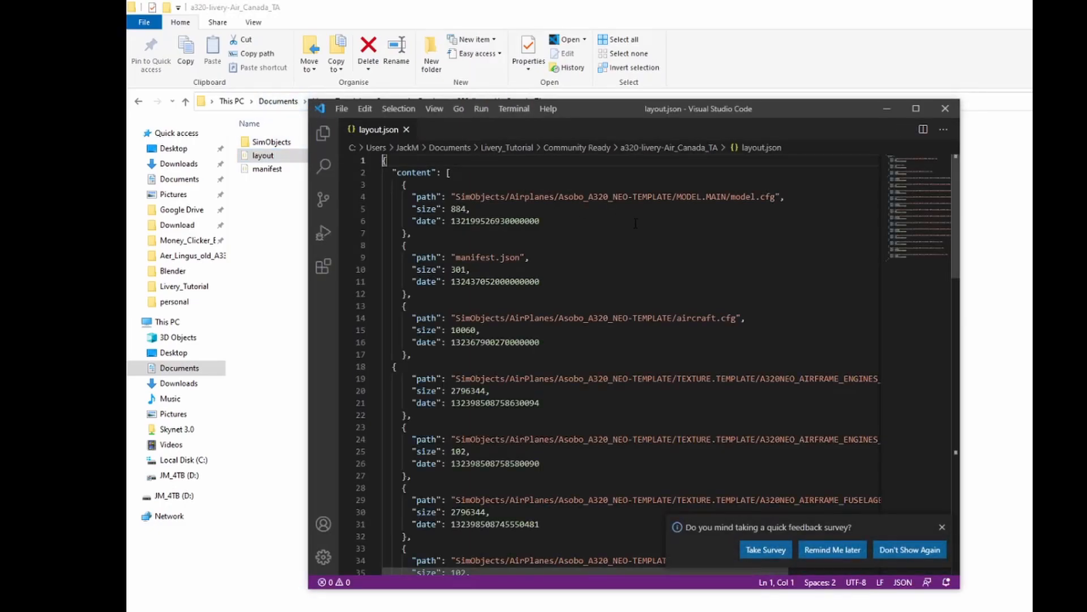
key(ctrl+f)
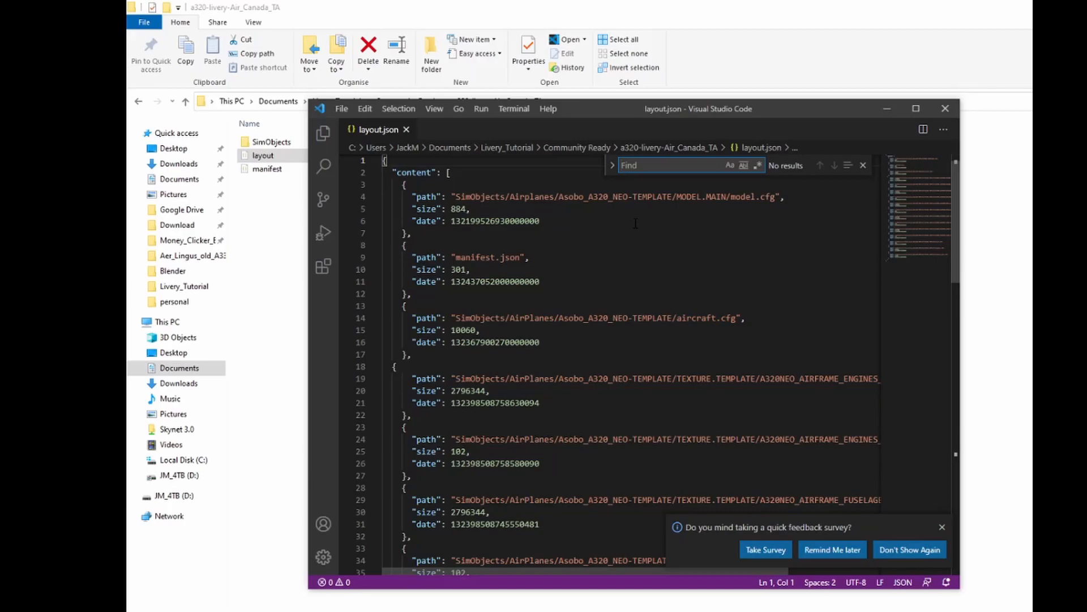
text(Tem)
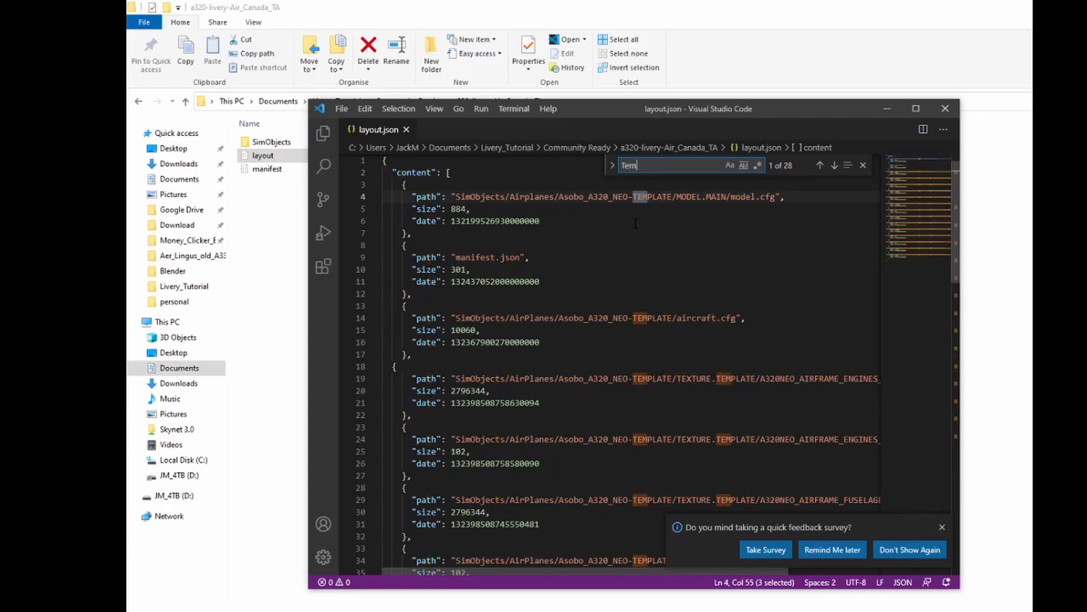
text(plate)
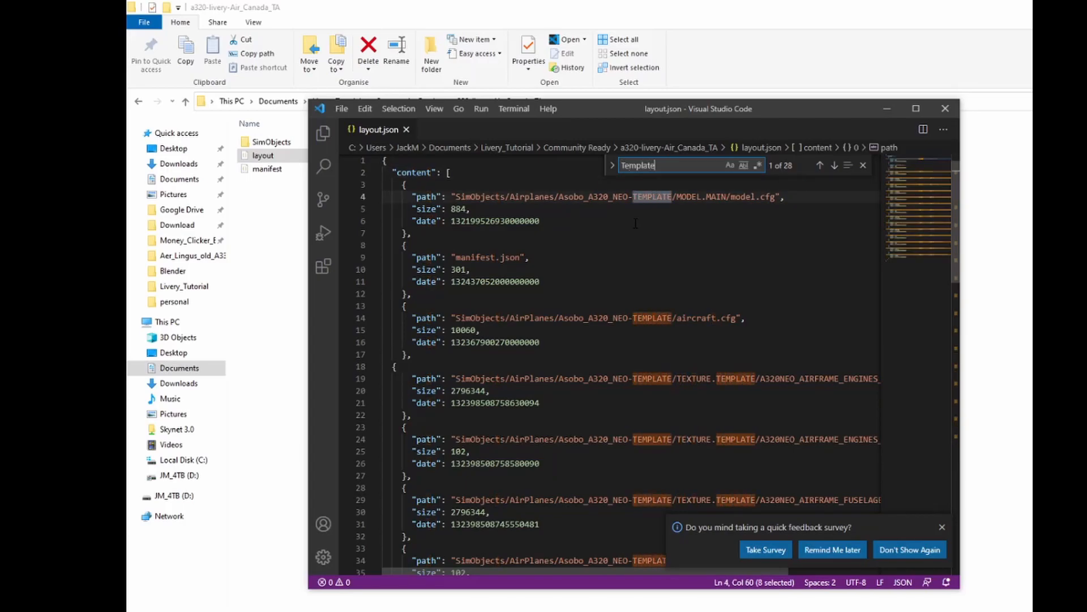
Replace every Template match in layout.json with Air_Canada_TA, then save and close the file.
click(611, 171)
click(652, 187)
key(ctrl+v)
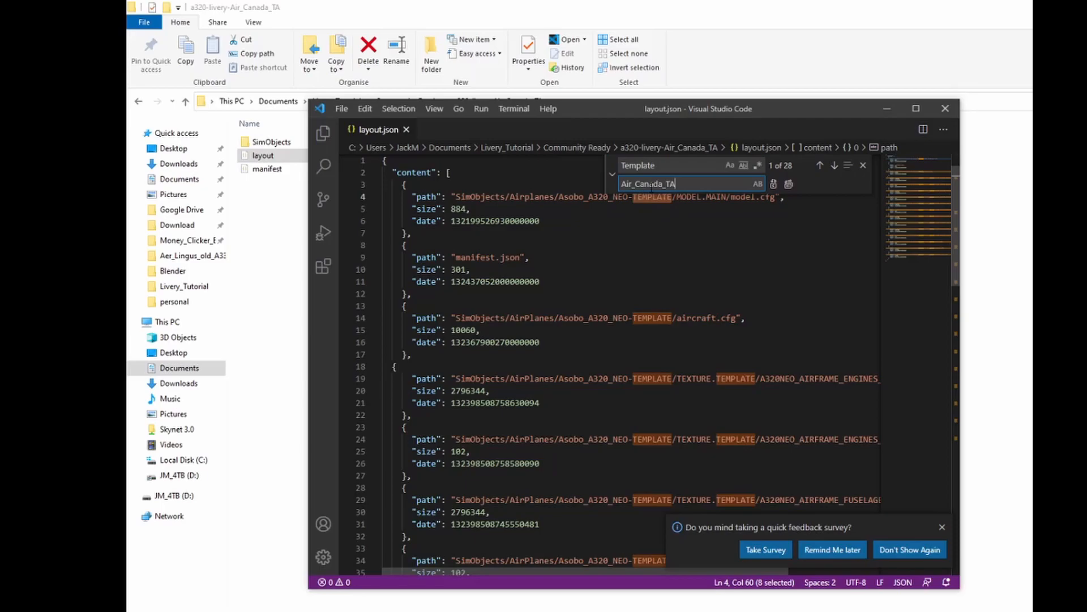
key(Return)
key(Return)
key(Return)
key(Return)
key(Return)
key(Return)
key(Return)
key(Return)
key(Return)
key(Return)
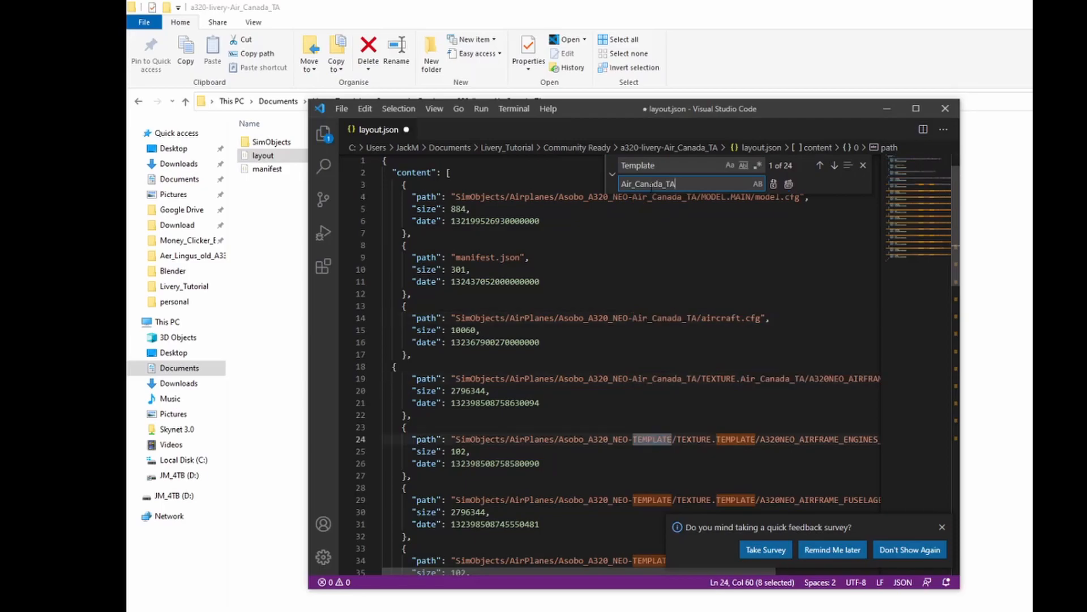
key(Return)
key(Return)
key(Return)
key(Return)
key(Return)
key(Return)
key(Return)
key(Return)
key(Return)
key(Return)
key(Return)
key(Return)
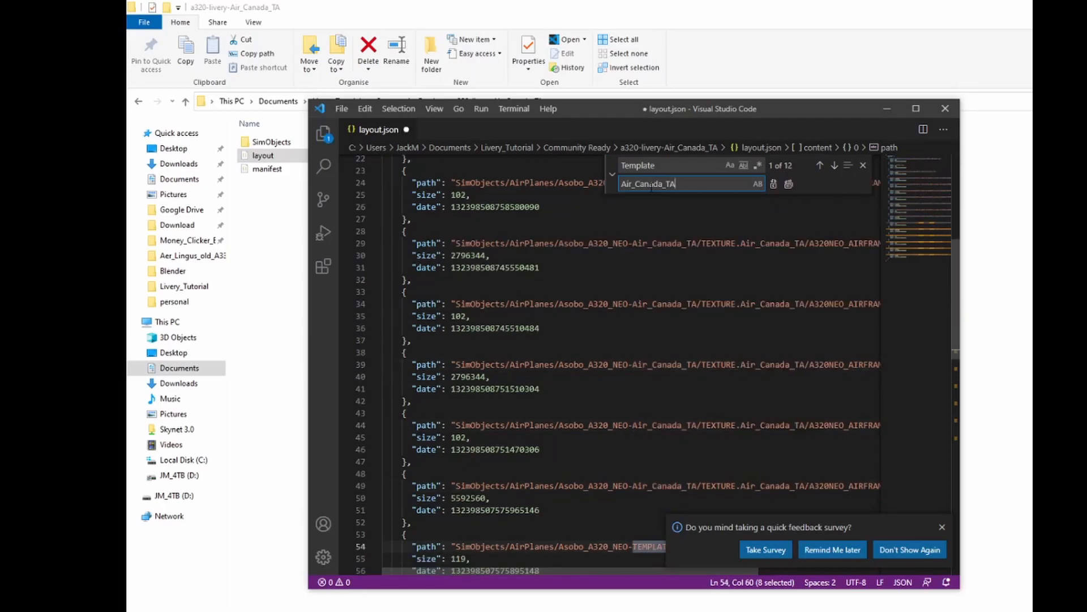
key(Return)
key(Return)
key(Return)
key(Return)
key(Return)
key(Return)
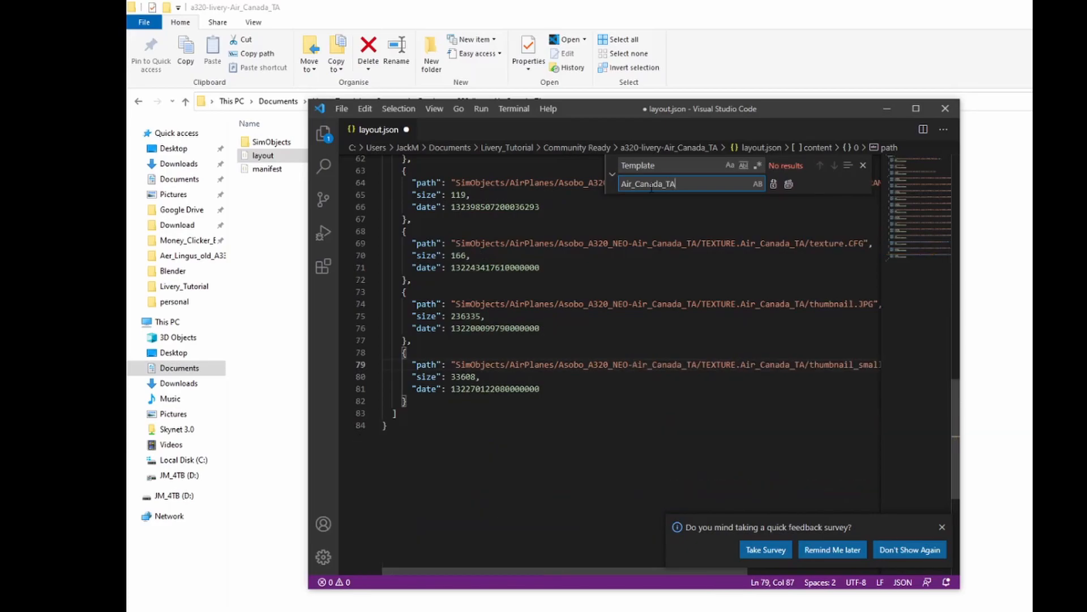
click(342, 108)
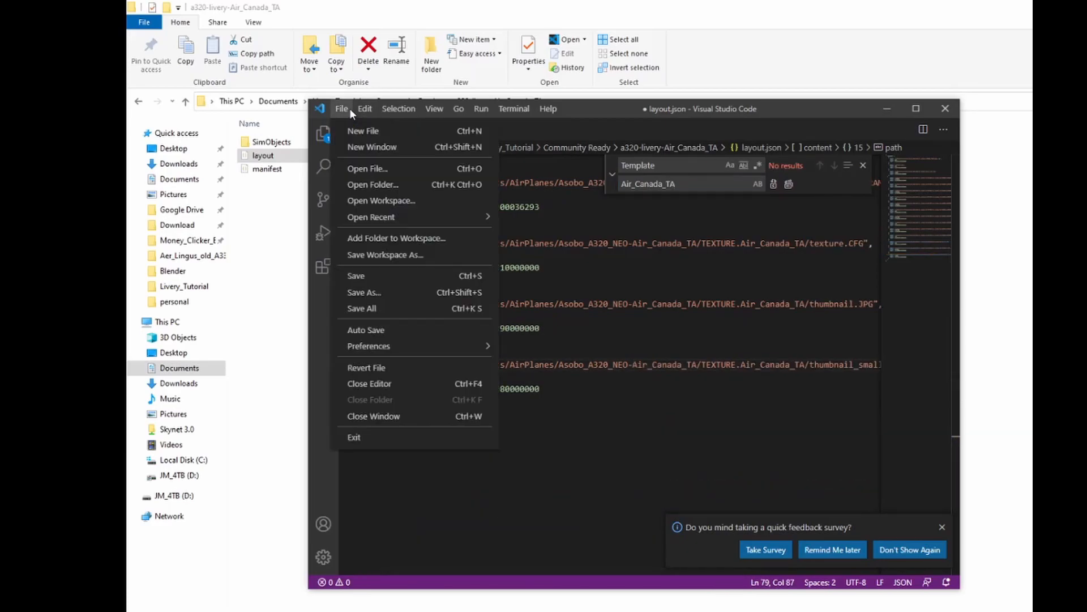
click(362, 279)
click(939, 114)
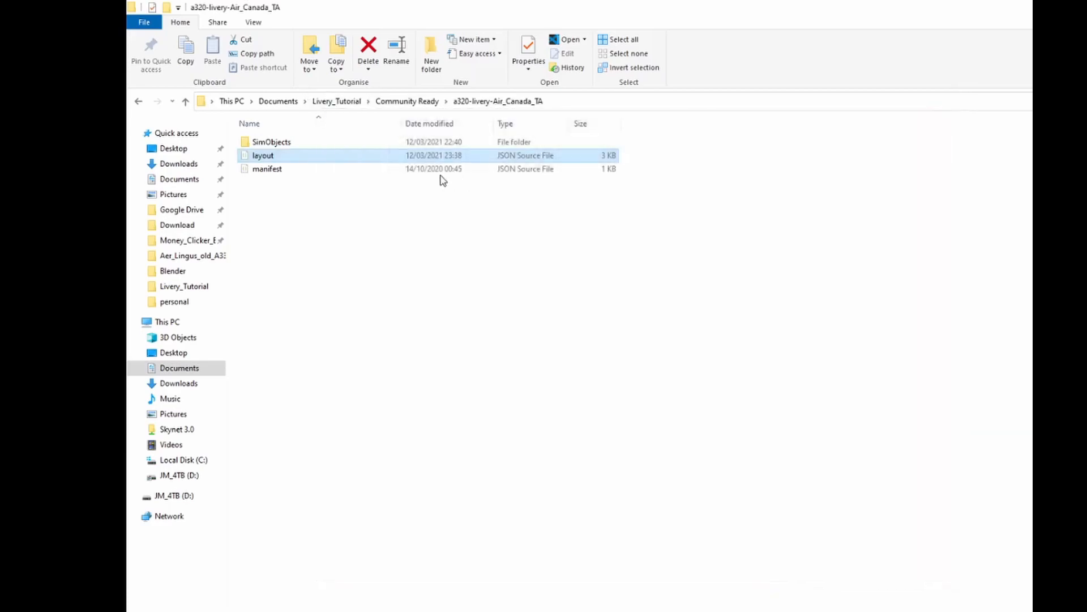
Open manifest.json and set both the dependency name and the title to Air_Canada_TA.
click(291, 178)
double_click(291, 176)
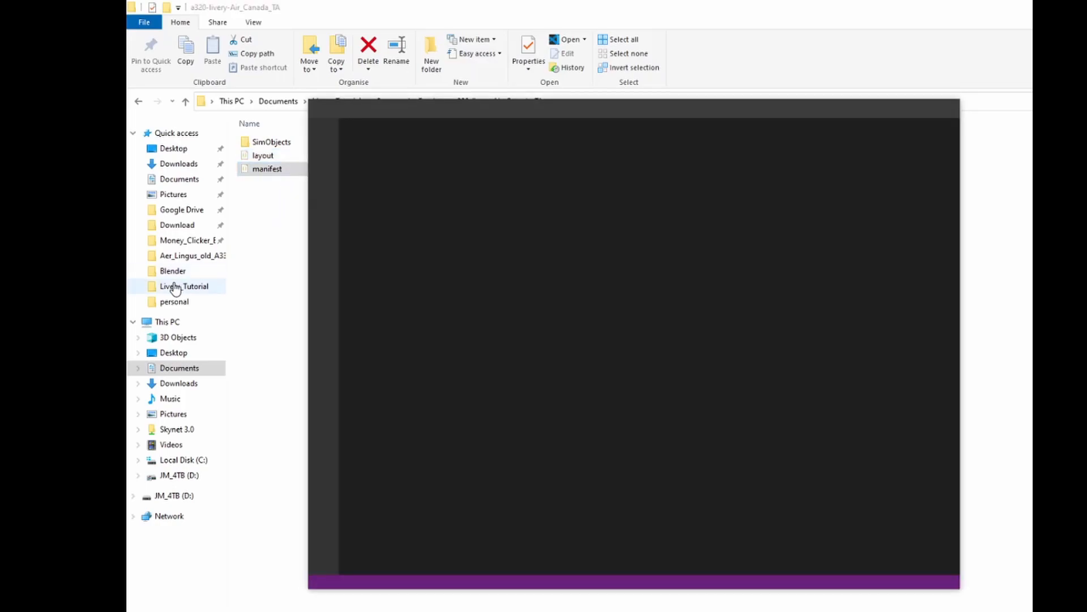
drag(536, 196, 455, 197)
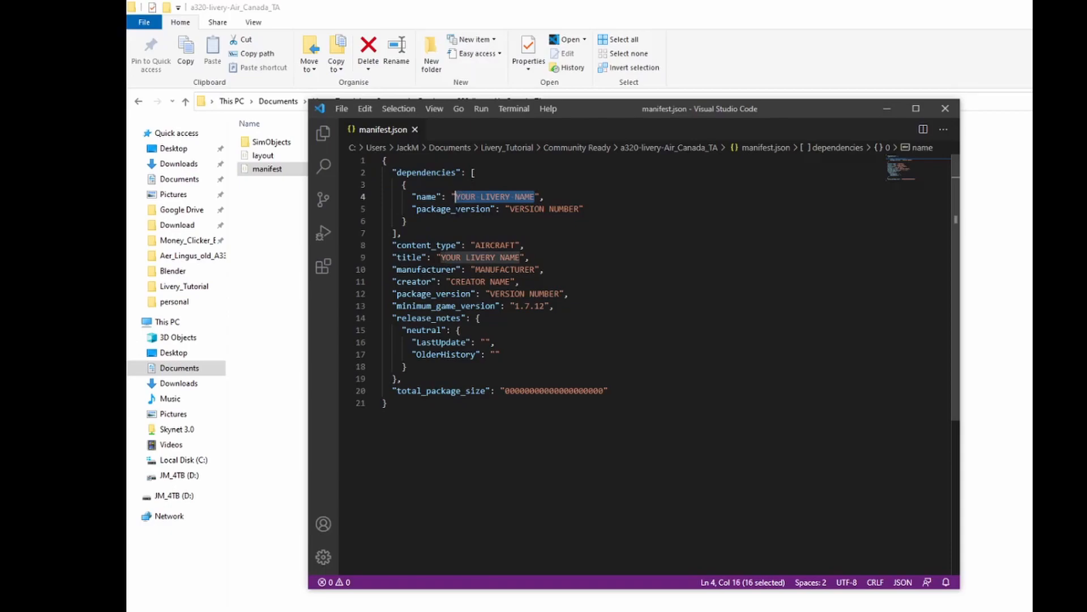
key(ctrl+v)
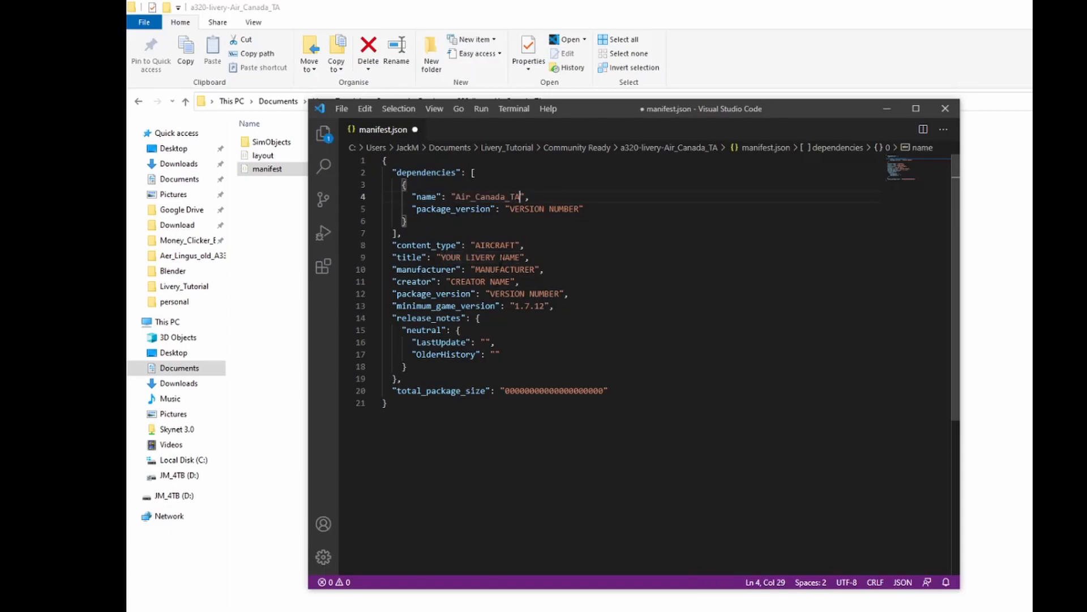
mouse_move(521, 257)
mouse_down()
mouse_move(441, 257)
mouse_move(510, 258)
mouse_up()
right_click(470, 254)
click(470, 256)
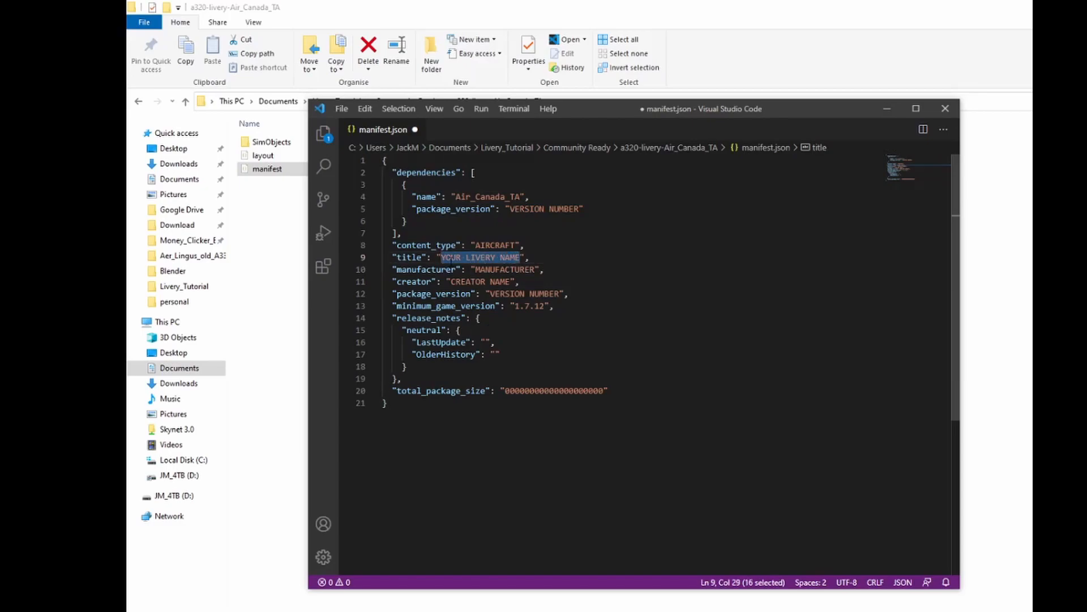
key(ctrl+v)
Set the creator in manifest.json to Total AviationYT, then save and close the file.
drag(510, 282, 450, 281)
text(Tio)
key(BackSpace)
key(BackSpace)
text(otal AviationYT)
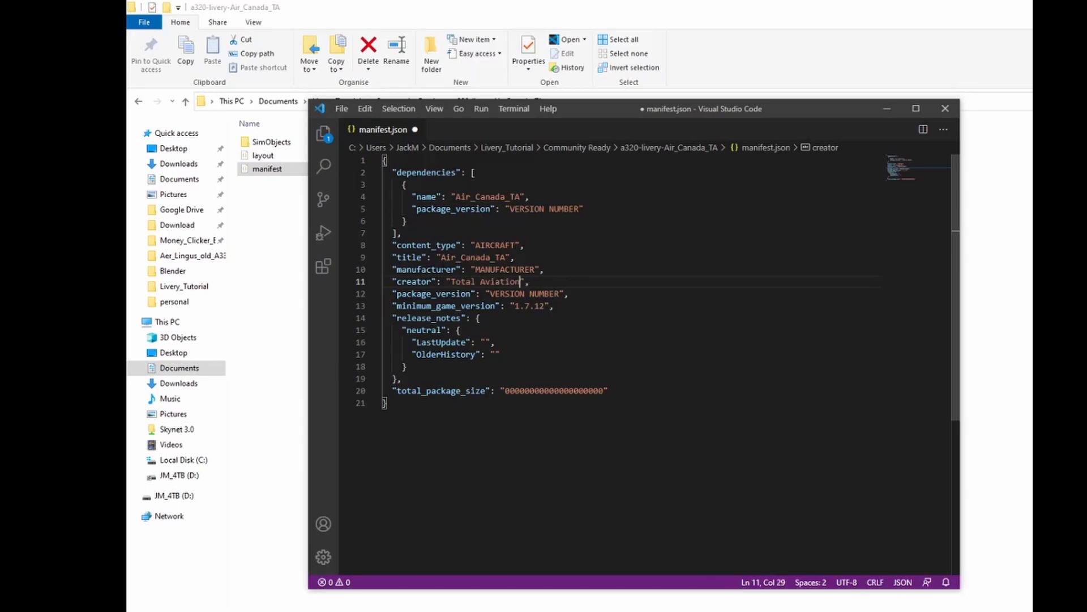
click(341, 108)
click(351, 274)
key(alt+F4)
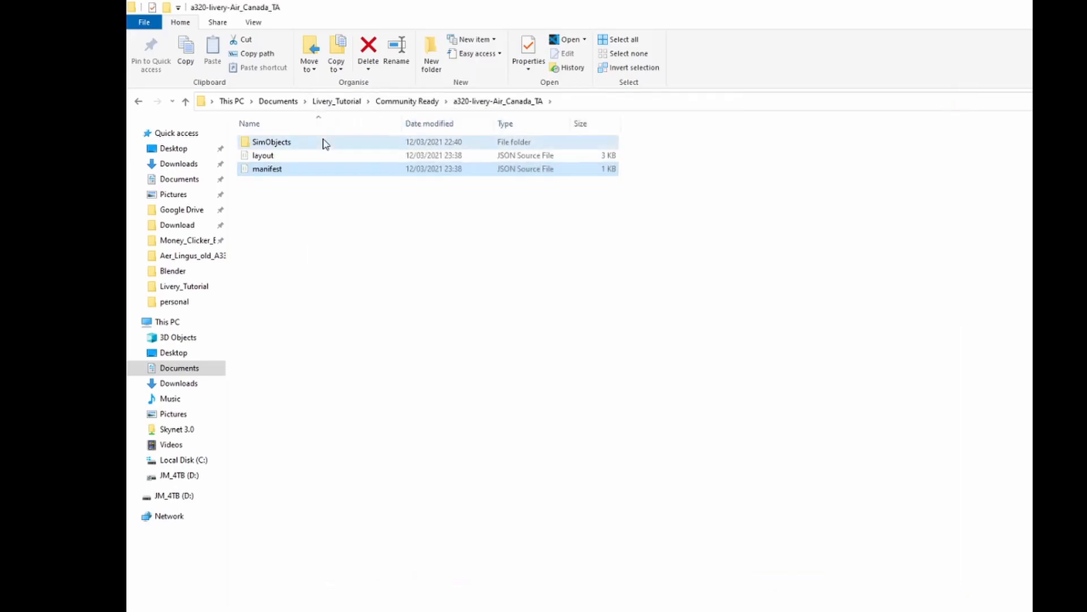
Rename the Asobo_A320_NEO-TEMPLATE folder inside SimObjects\AirPlanes to Asobo_A320_NEO-Air_Canada_TA.
double_click(325, 143)
right_click(320, 141)
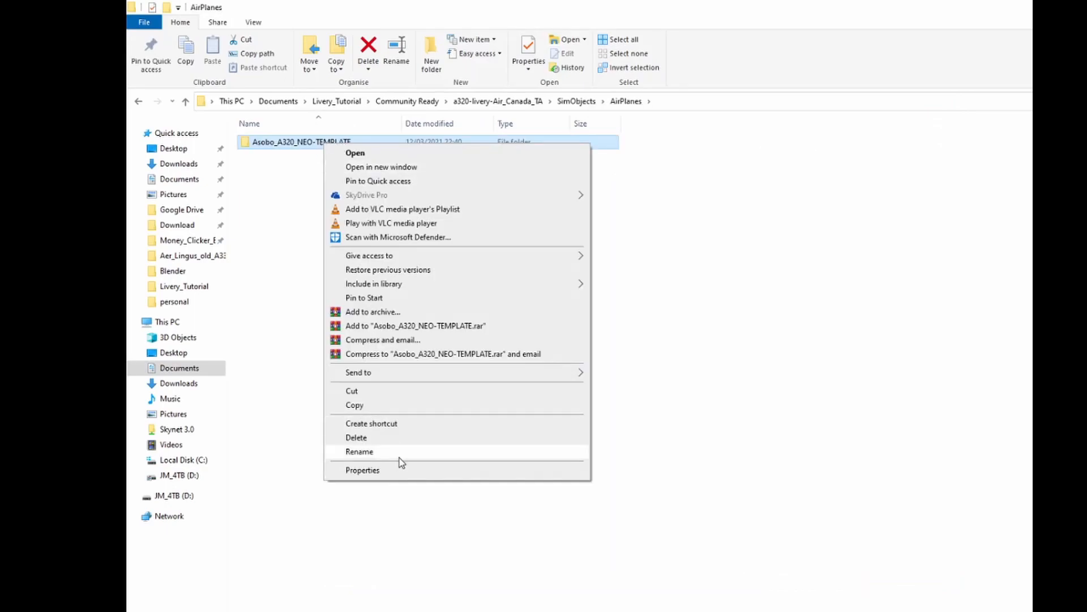
click(399, 451)
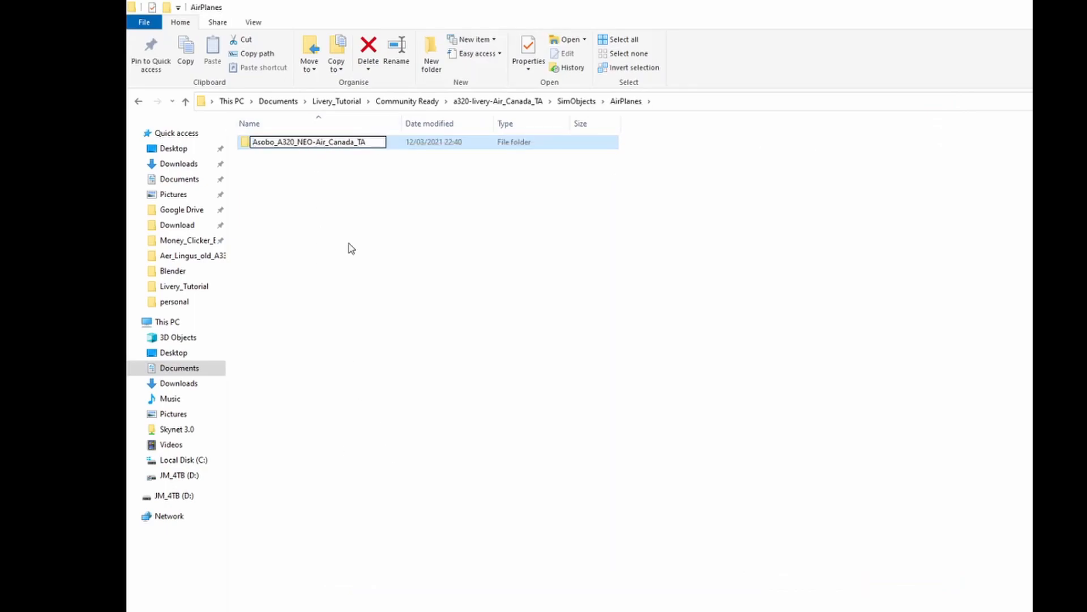
key(Return)
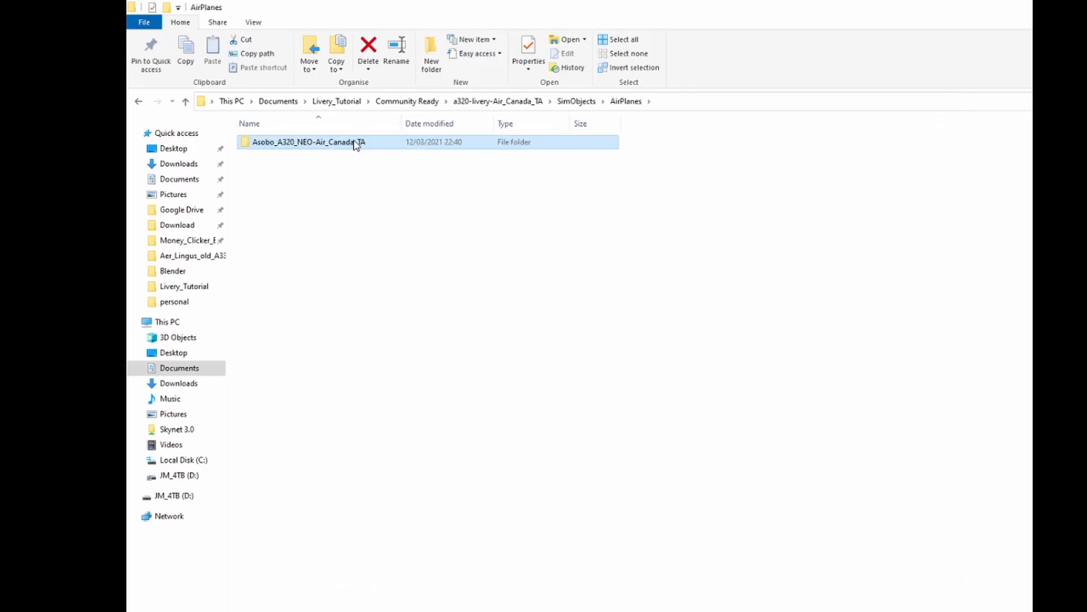
Rename the TEXTURE.TEMPLATE folder inside Asobo_A320_NEO-Air_Canada_TA to TEXTURE.Air_Canada_TA.
double_click(355, 145)
right_click(342, 168)
click(376, 475)
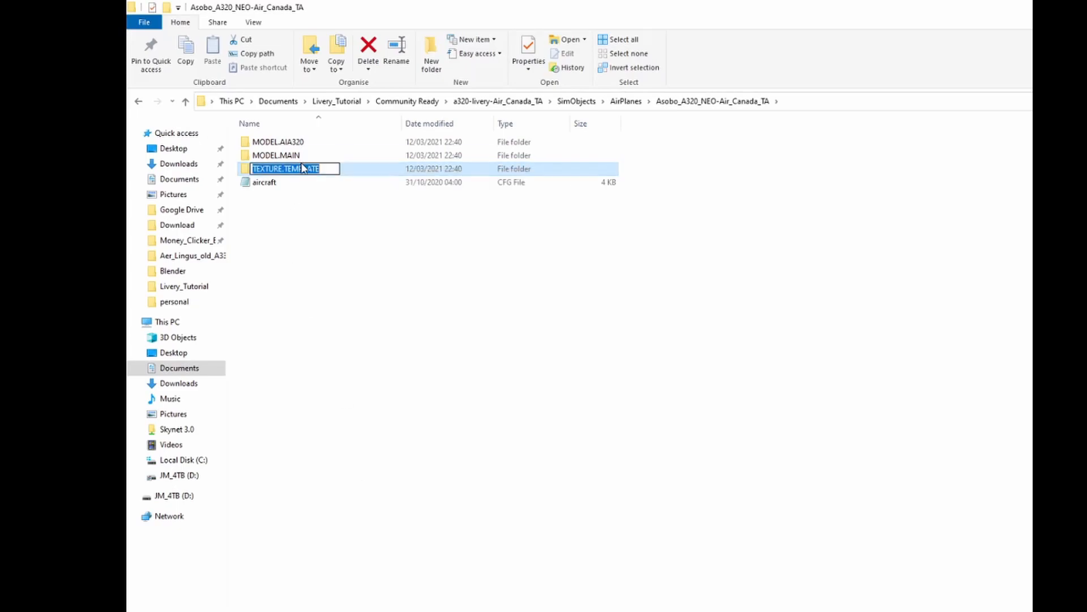
drag(327, 169, 286, 170)
key(ctrl+v)
Open the aircraft config file in Notepad and replace TEMPLATE with Air_Canada_TA in the FLTSIM.0 title and texture values.
click(297, 188)
double_click(297, 188)
drag(636, 84, 634, 84)
drag(515, 219, 476, 218)
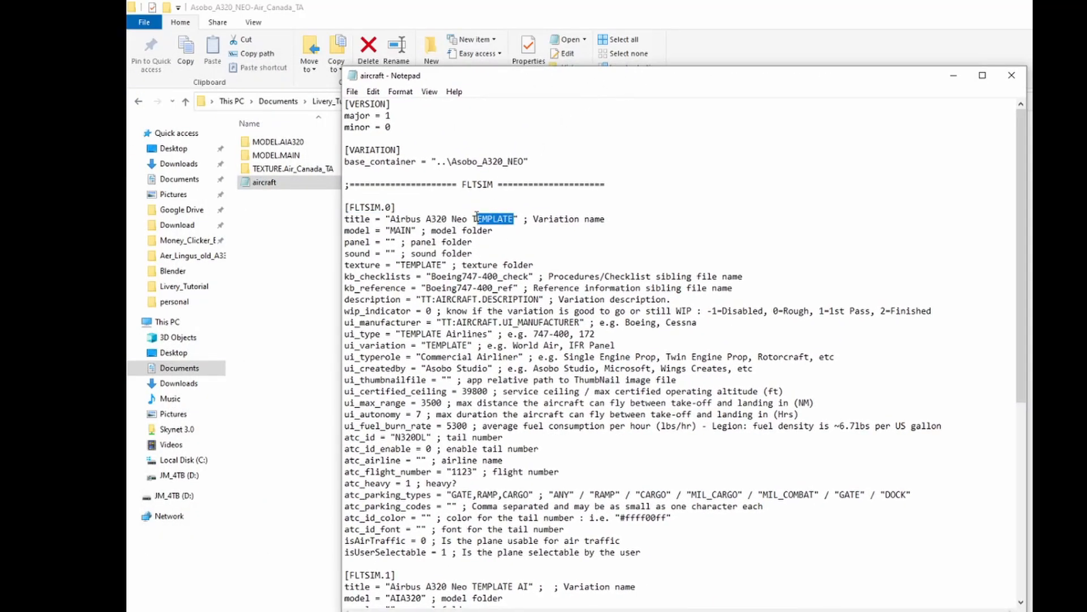
key(ctrl+v)
double_click(440, 265)
key(ctrl+v)
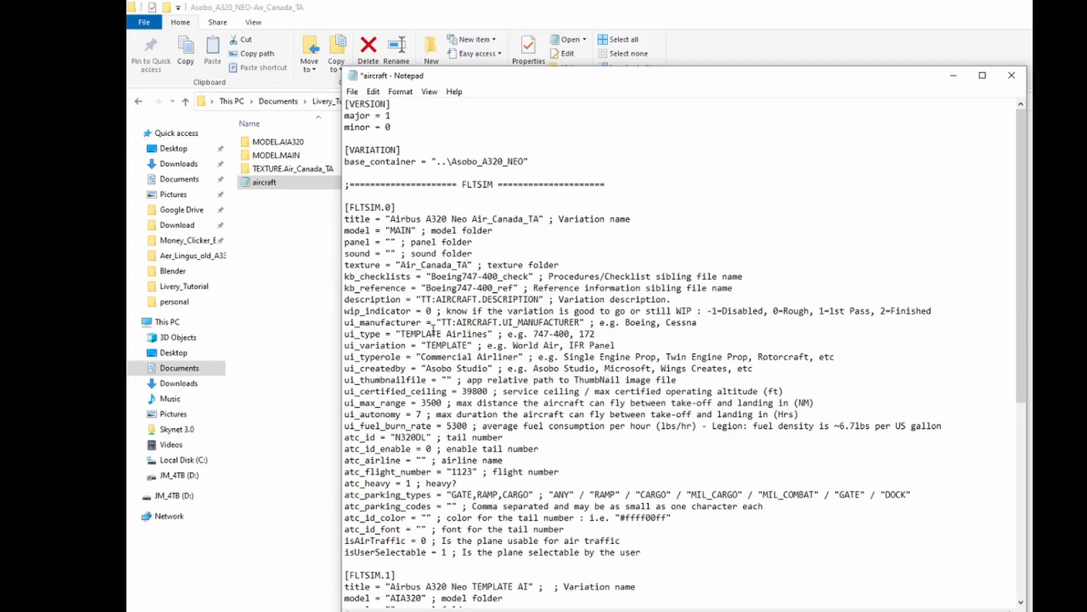
In FLTSIM.0, change ui_type to Air Canada Airlines and ui_variation to Air_Canada_TA.
drag(444, 333, 396, 334)
text(Air Canada)
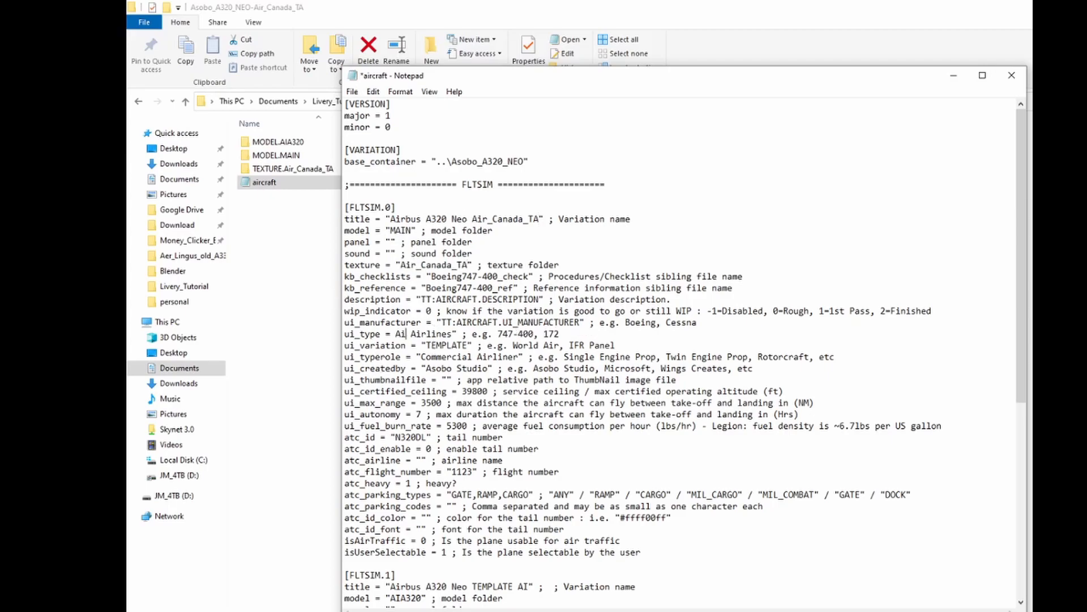
double_click(461, 346)
key(ctrl+v)
In FLTSIM.1, replace TEMPLATE with Air_Canada_TA in the texture and title values.
scroll(456, 354, down, 1)
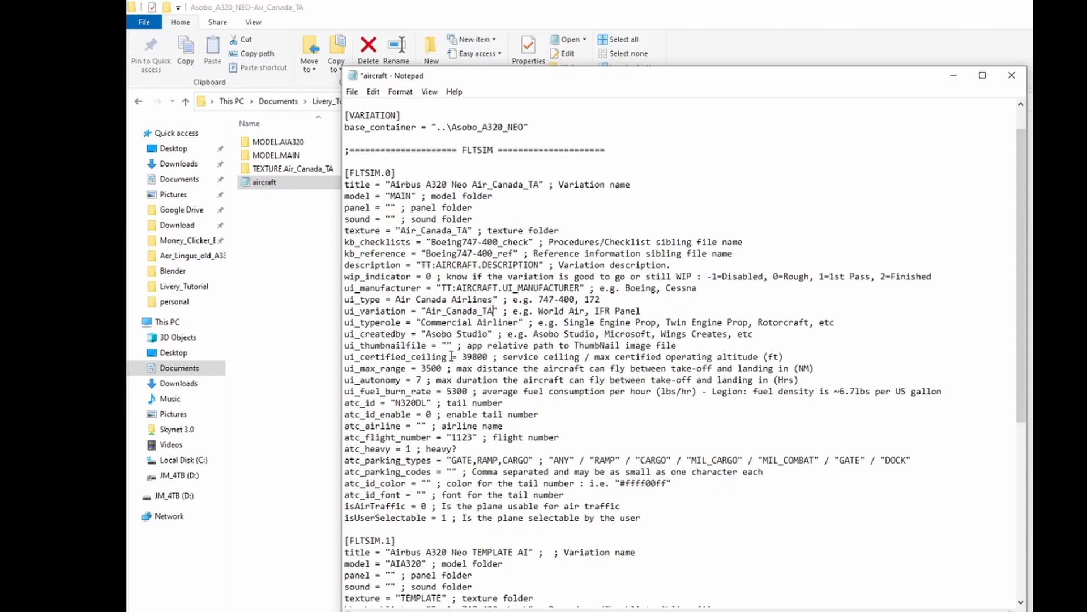
scroll(454, 355, down, 5)
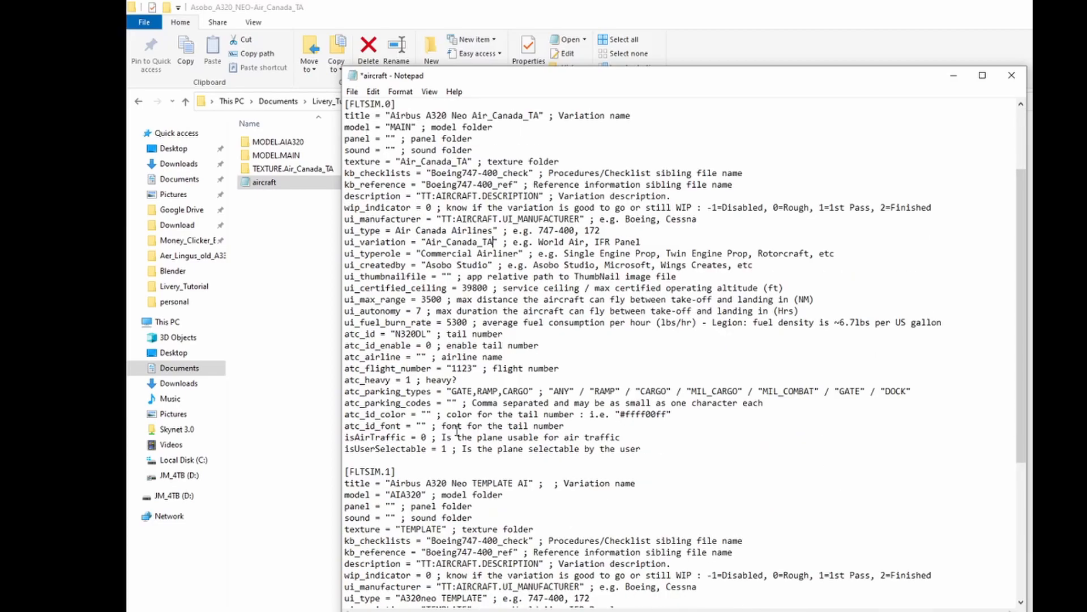
double_click(422, 426)
key(ctrl+v)
double_click(513, 380)
key(ctrl+v)
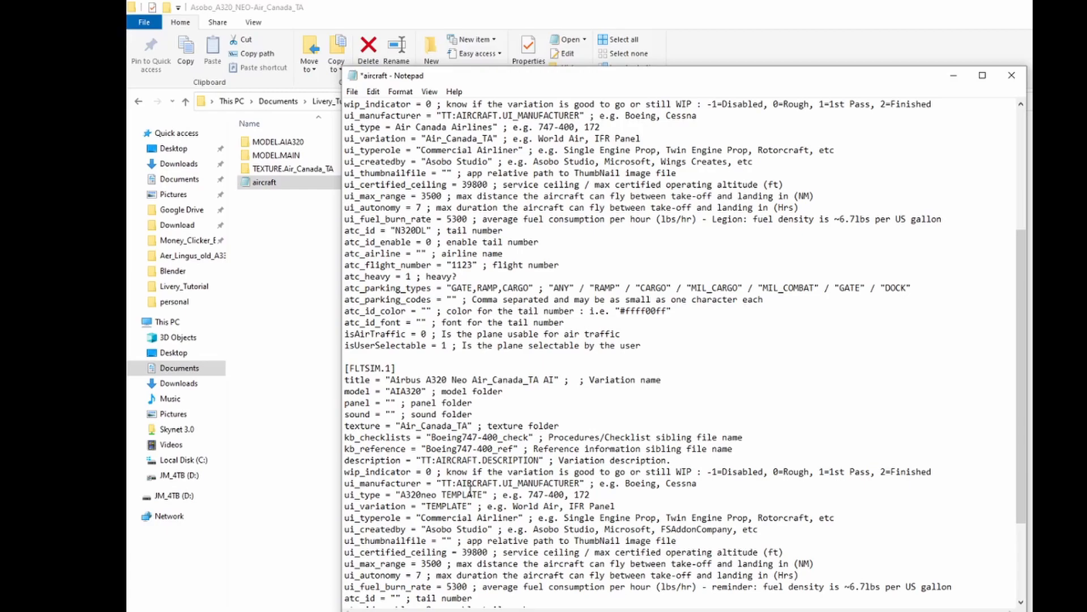
In FLTSIM.1, replace TEMPLATE with Air_Canada_TA in the ui_type, ui_variation and atc_airline values.
double_click(468, 495)
key(ctrl+v)
double_click(447, 505)
key(ctrl+v)
scroll(459, 512, down, 3)
drag(462, 517, 420, 517)
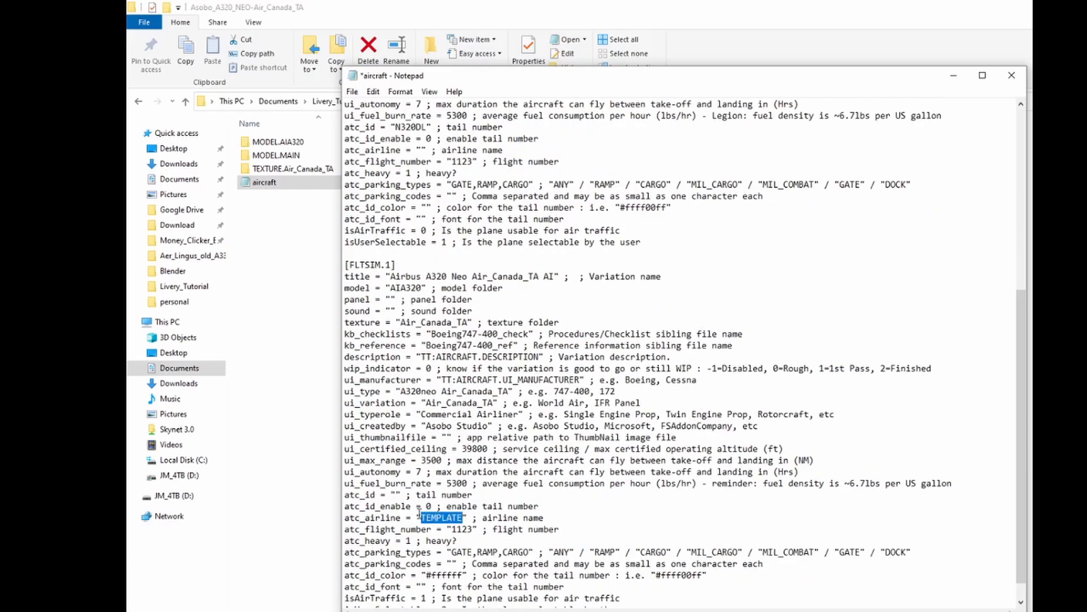
key(ctrl+v)
Delete the TEMP placeholder from the icao_airline value of FLTSIM.1 and return to the FLTSIM.0 section.
scroll(536, 368, down, 1)
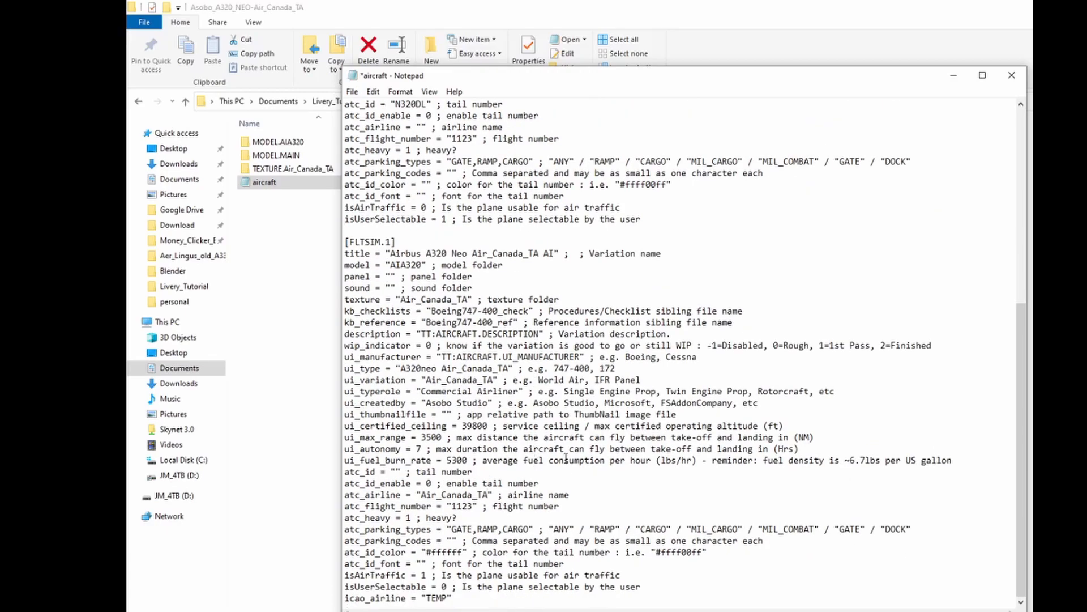
drag(446, 598, 429, 598)
key(BackSpace)
scroll(446, 387, up, 4)
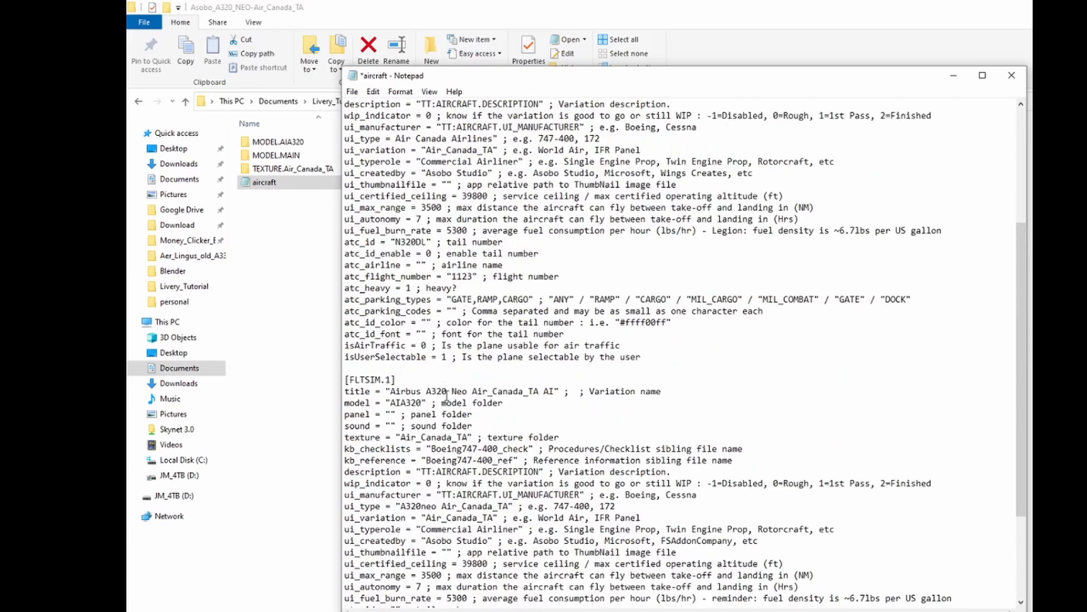
scroll(446, 394, up, 5)
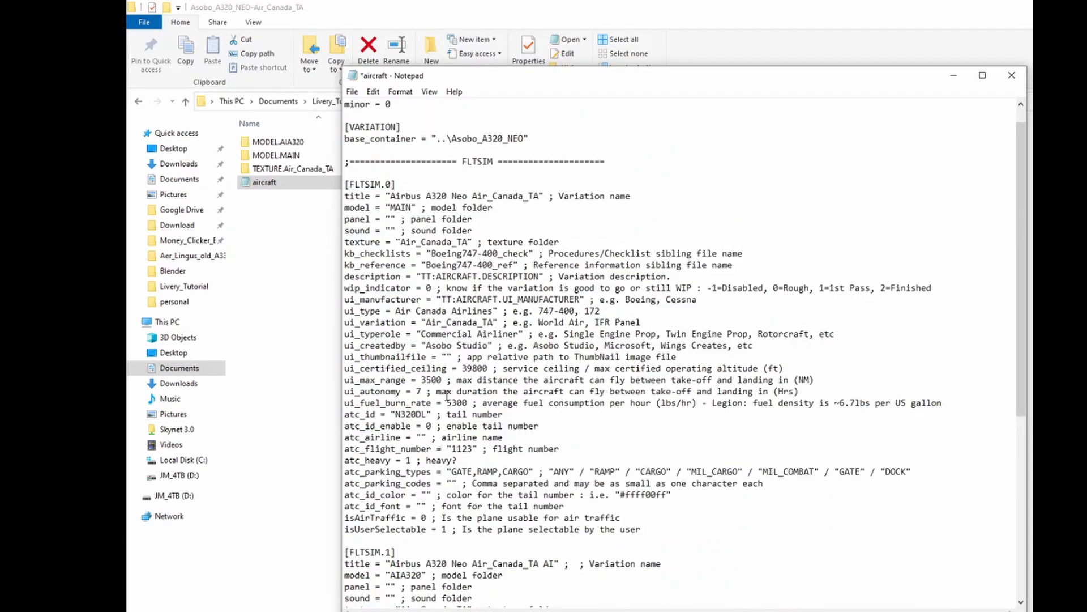
Save the edited aircraft config file and close it.
click(353, 91)
click(378, 148)
click(1011, 75)
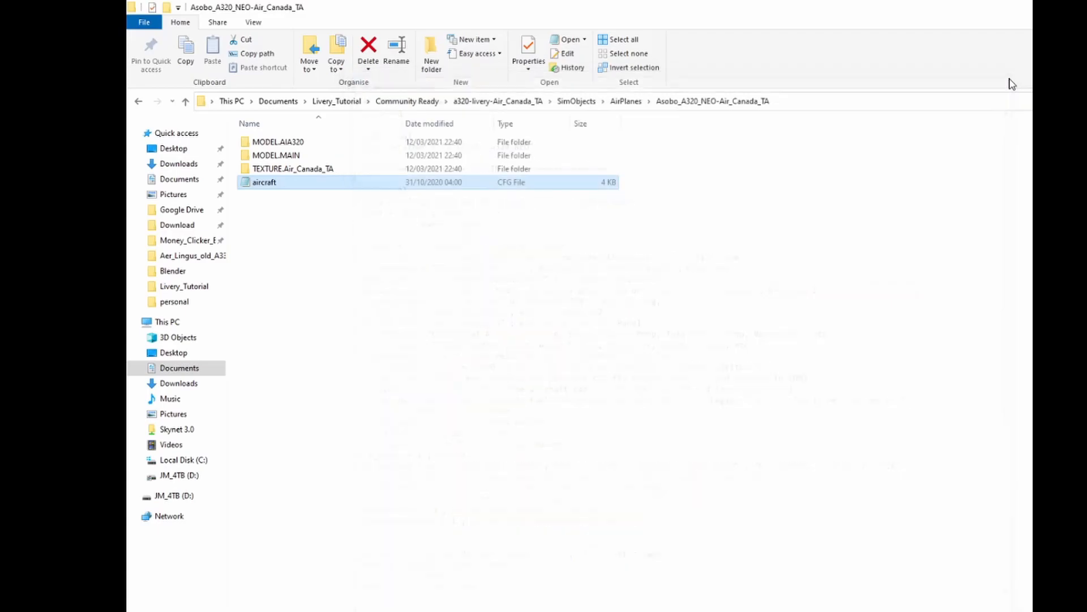
Check the TEXTURE.Air_Canada_TA folder, go back up to Community Ready and copy the a320-livery-Air_Canada_TA folder.
double_click(325, 169)
click(185, 101)
click(185, 101)
click(184, 101)
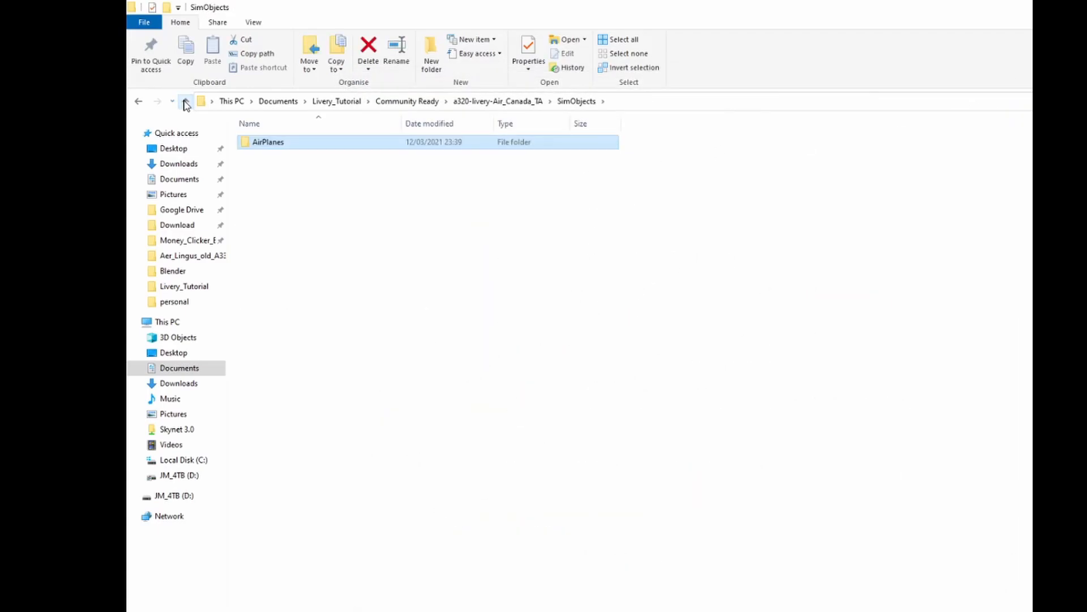
click(185, 101)
click(185, 101)
right_click(294, 142)
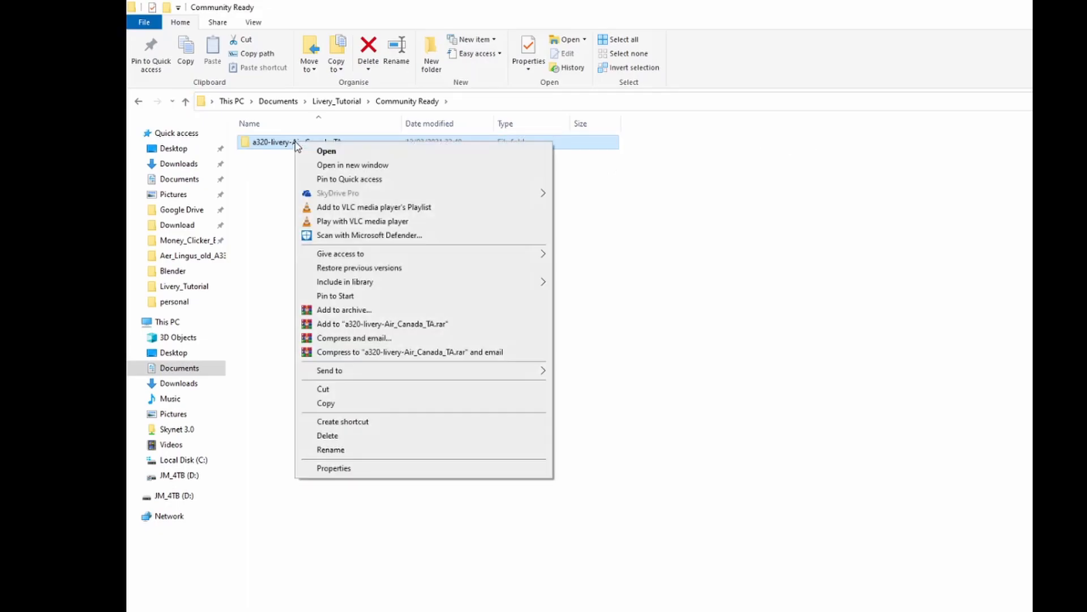
click(344, 404)
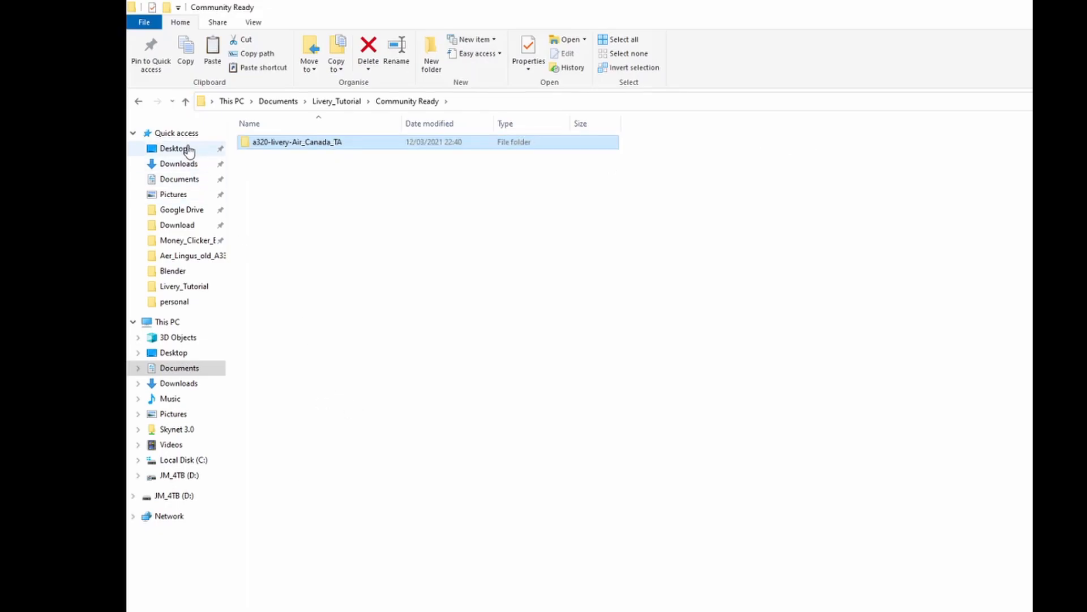
Paste the copied livery folder into the simulator's Community folder through its desktop shortcut.
click(187, 149)
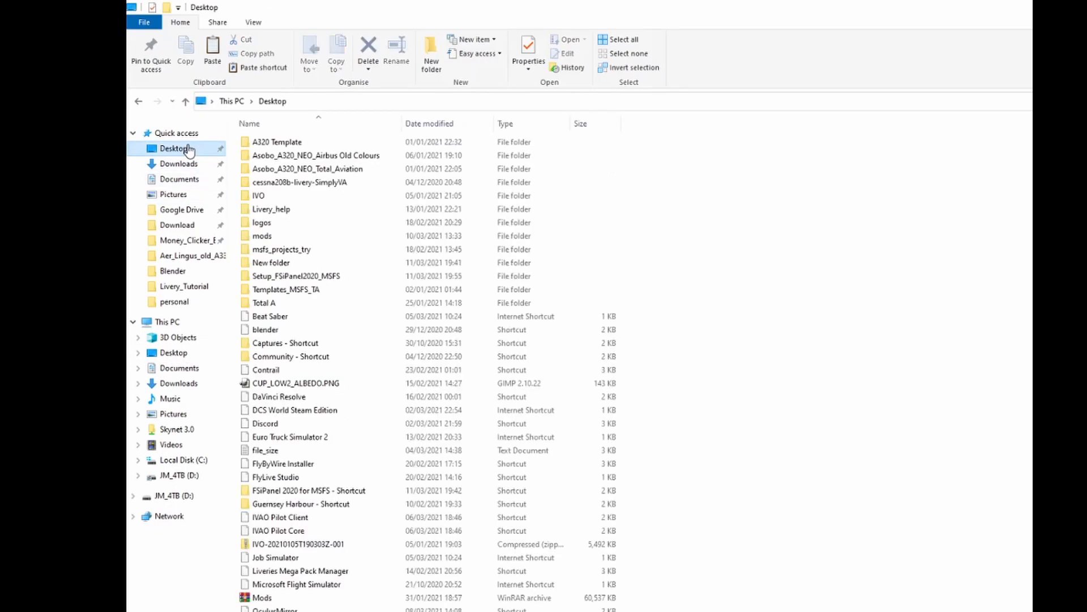
double_click(313, 358)
right_click(453, 281)
click(507, 386)
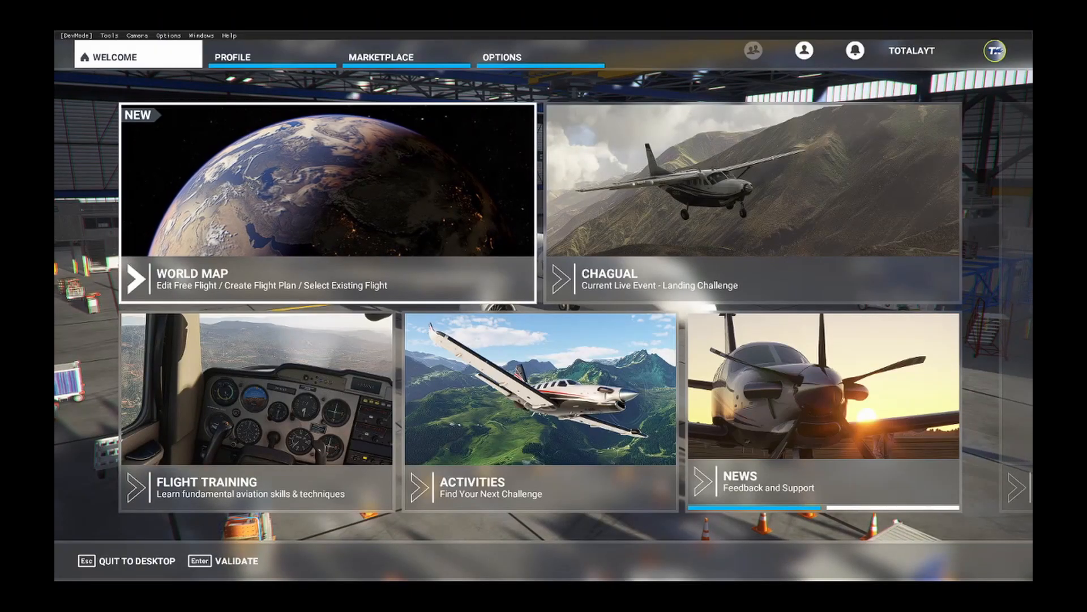
In Microsoft Flight Simulator, apply the Air_Canada_TA livery to the Airbus A320neo in the hangar and return to the aircraft view.
click(243, 63)
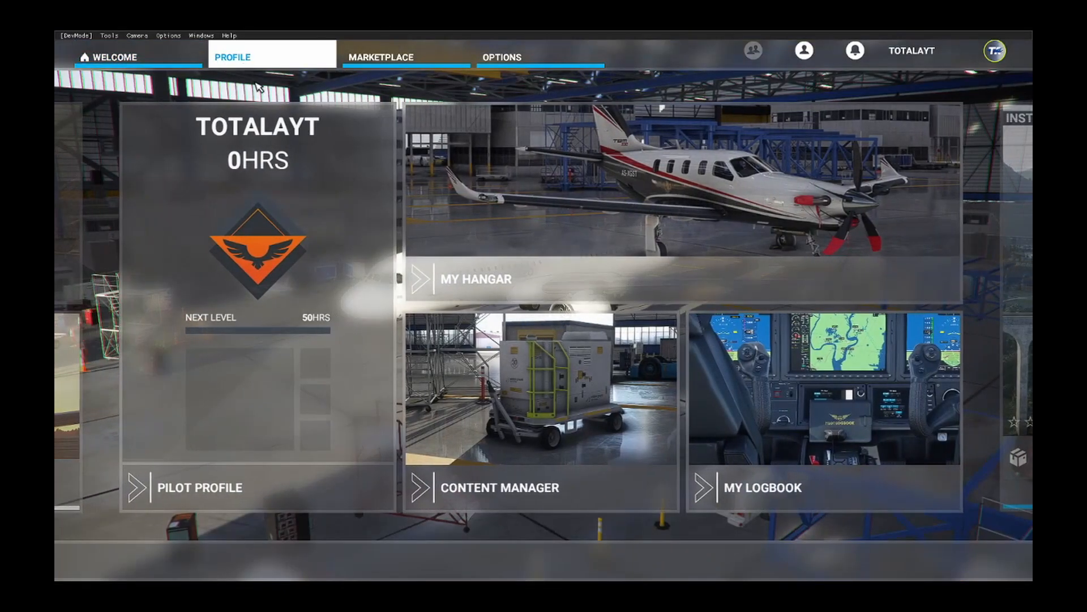
click(543, 231)
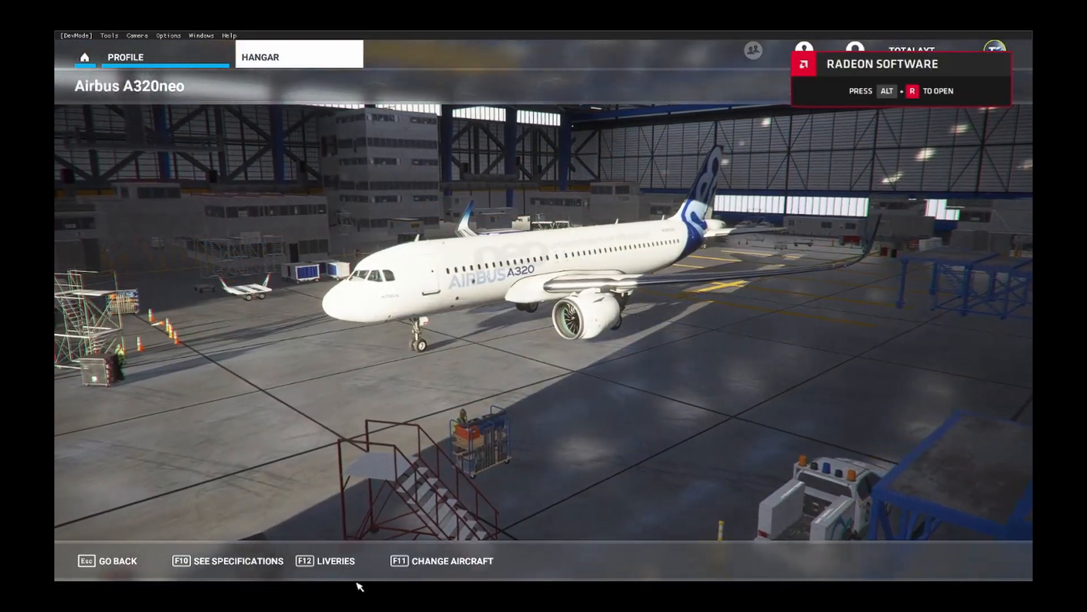
click(335, 560)
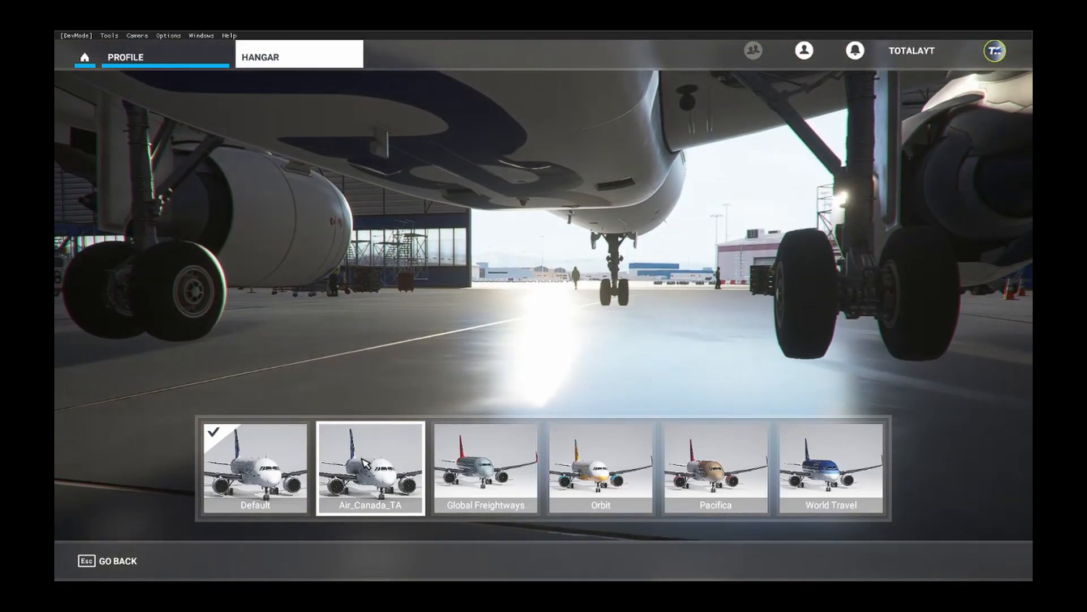
click(388, 506)
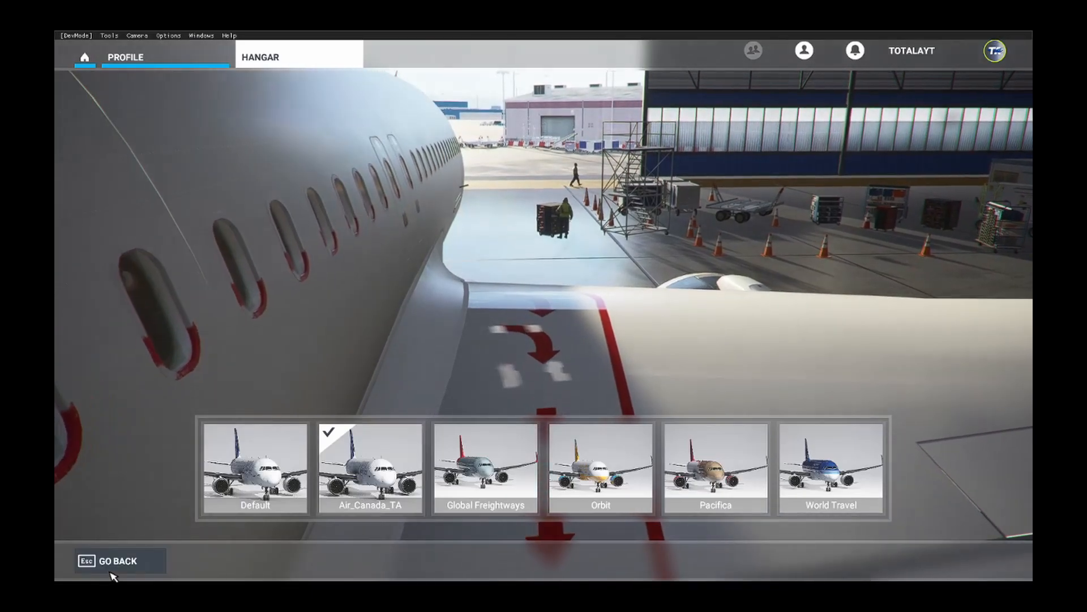
click(107, 561)
Examine the Air Canada A320neo with the developer camera, cockpit and showcase views, and reopen the hangar from the home screen.
click(137, 35)
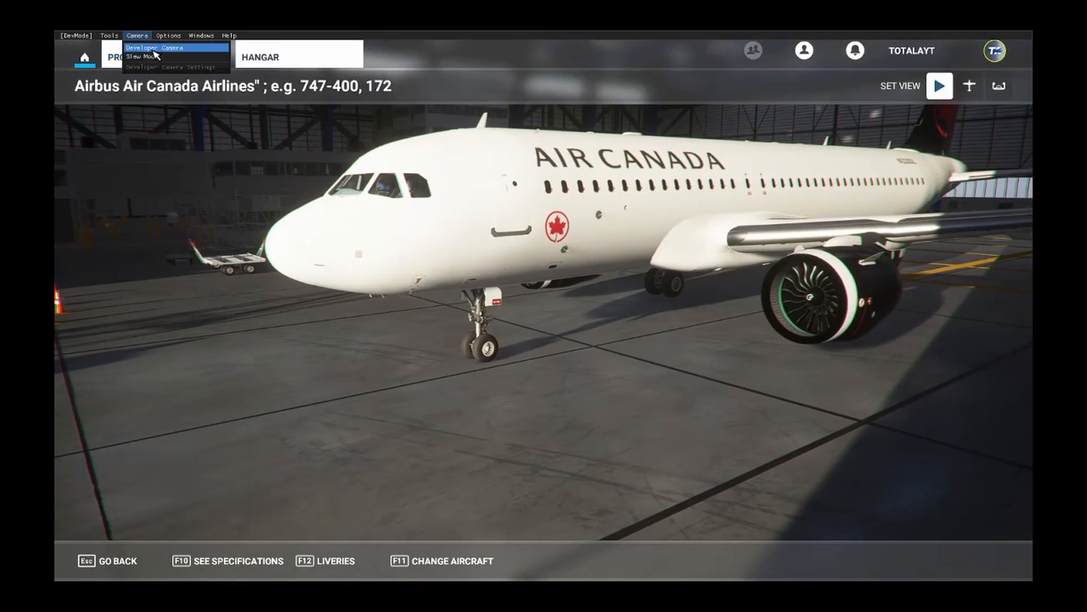
click(153, 50)
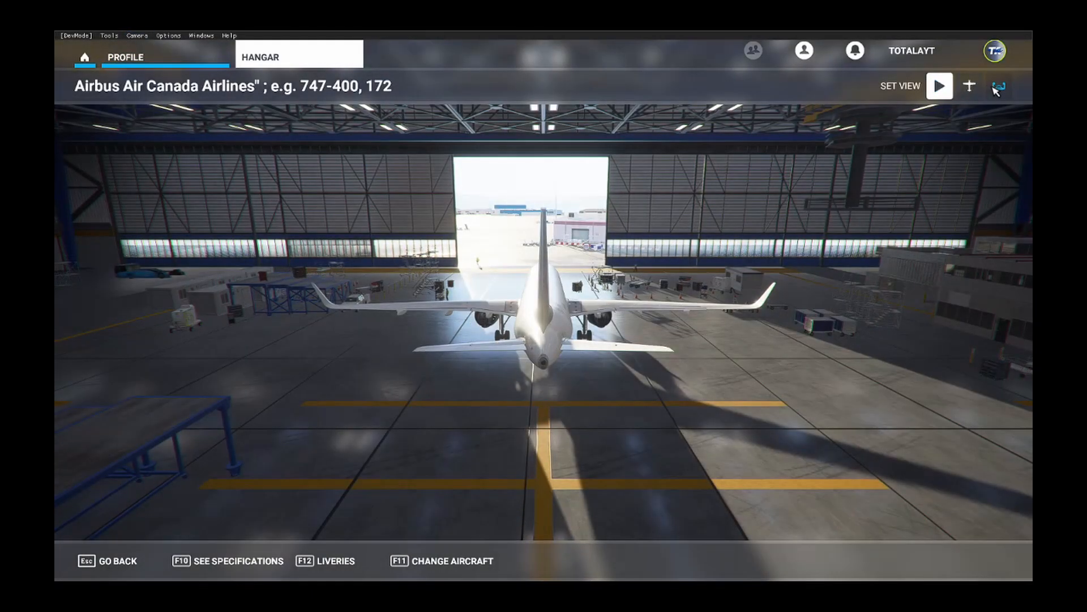
click(999, 88)
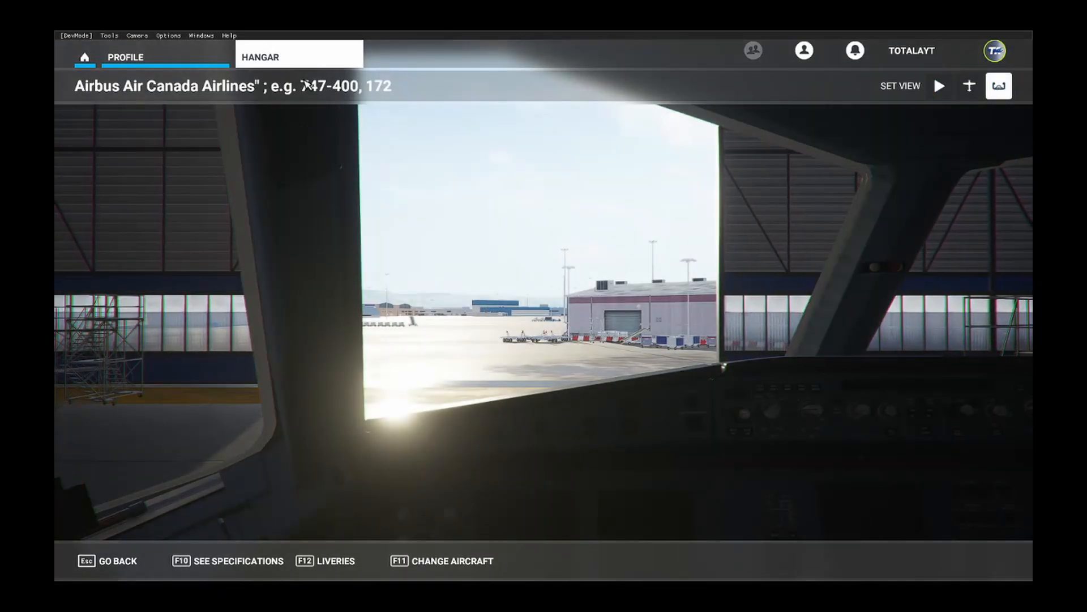
click(942, 90)
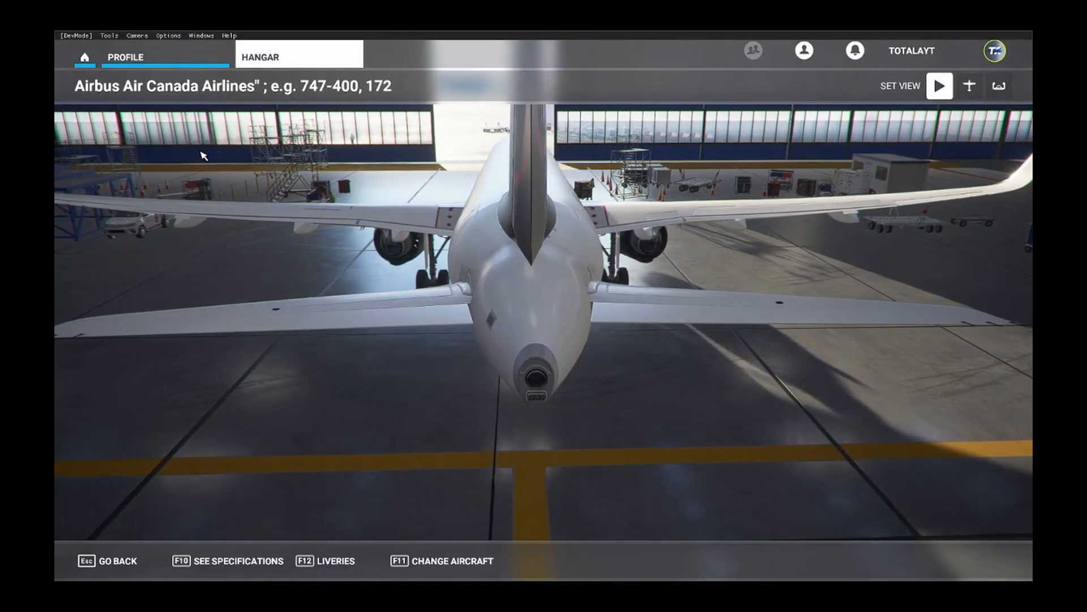
click(84, 57)
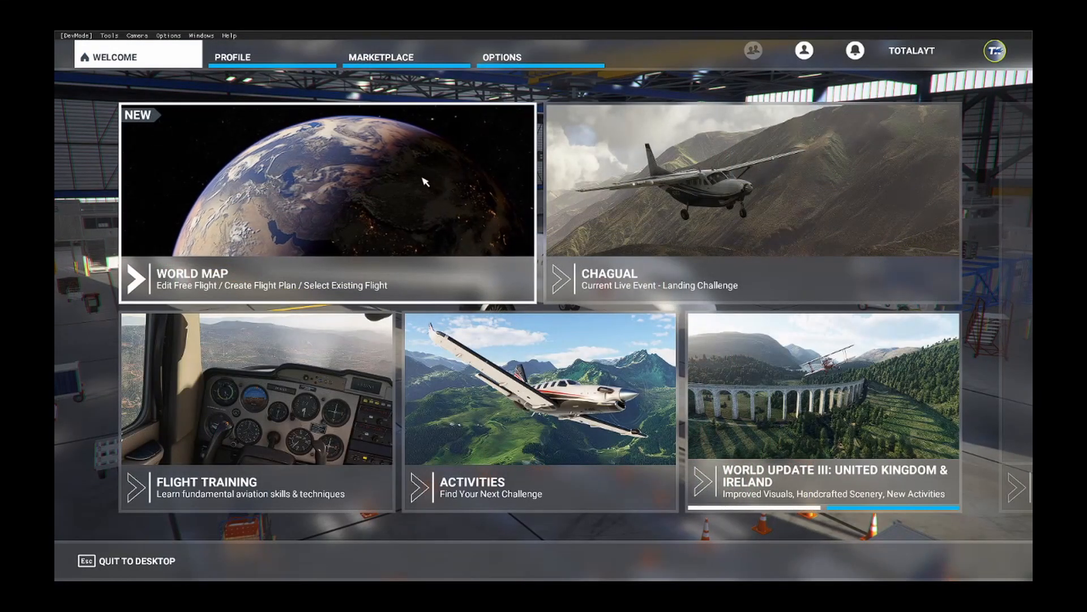
click(304, 53)
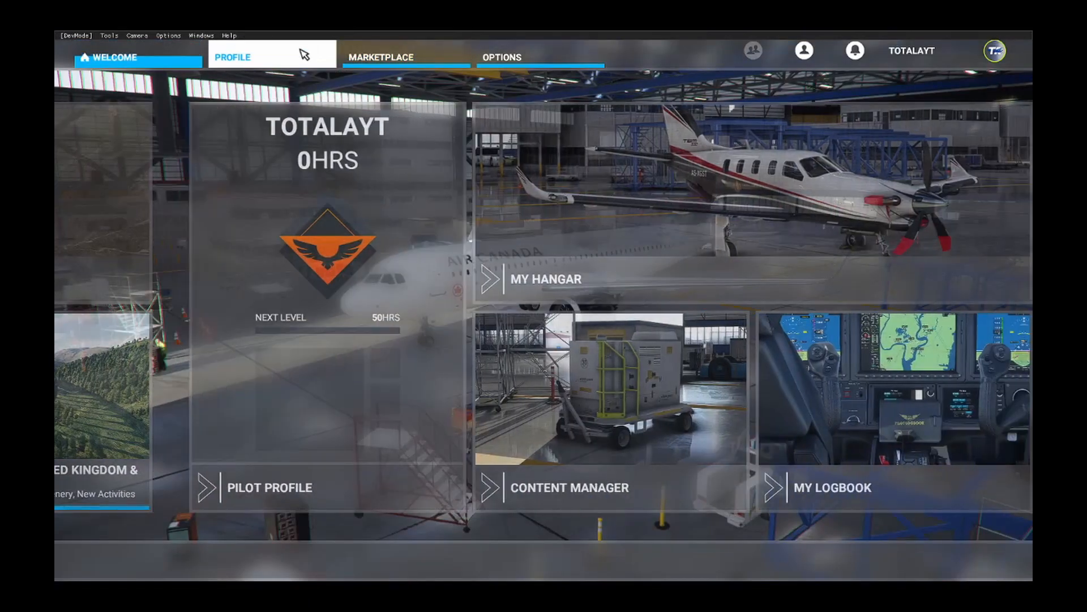
click(552, 246)
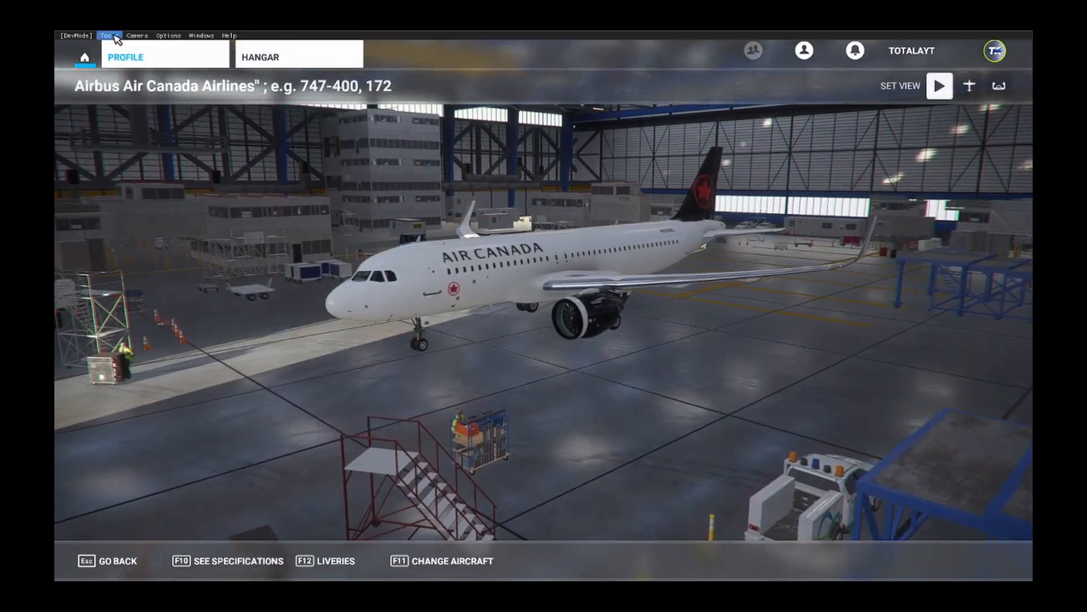
Create a new project named MyProject in the MyFSProjects folder with the Project Editor.
click(109, 35)
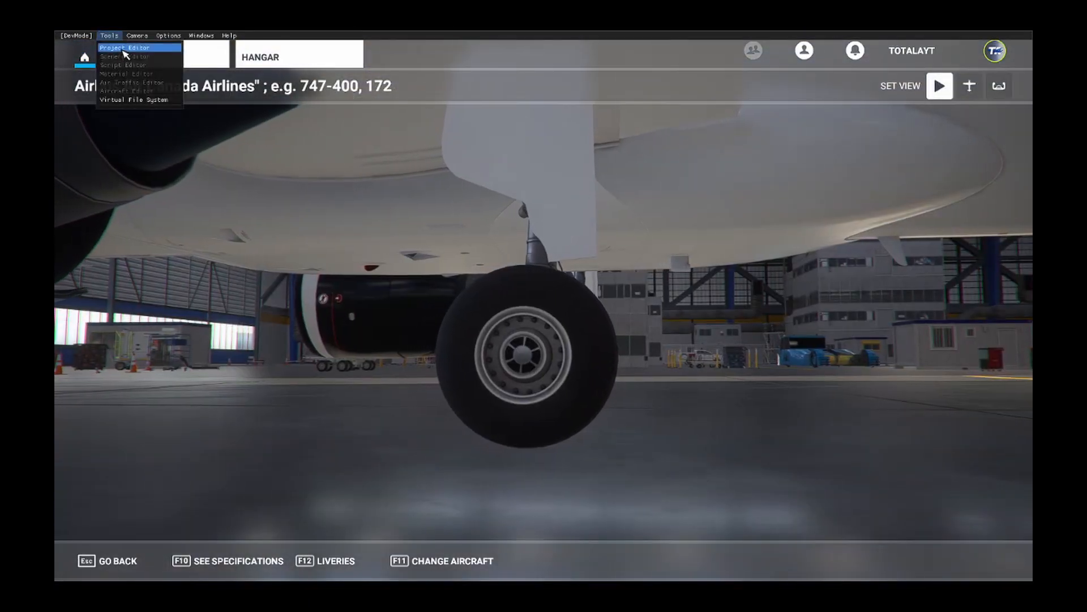
click(124, 54)
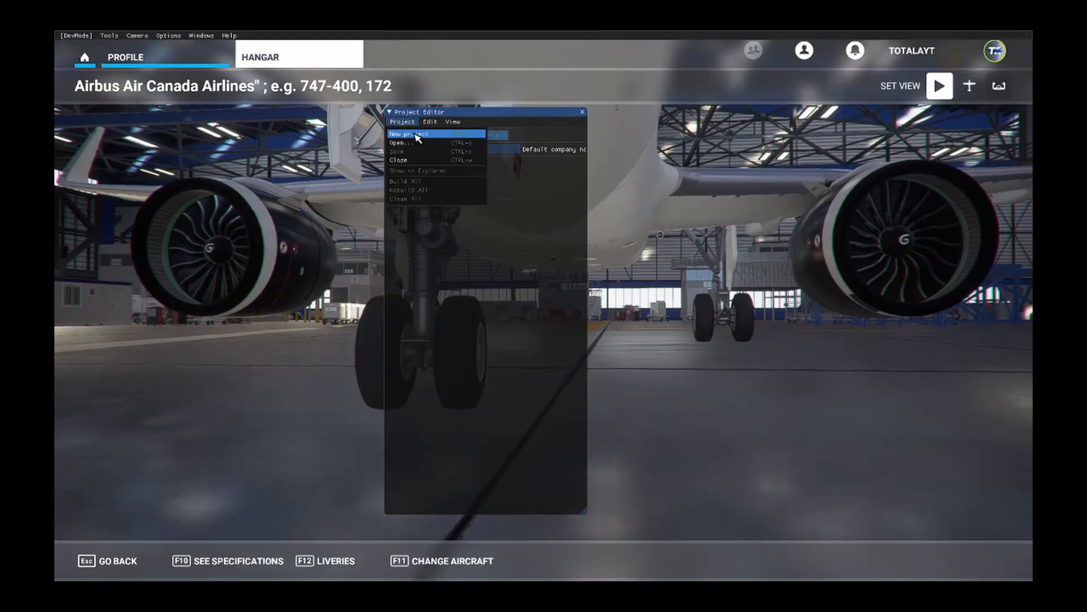
click(408, 134)
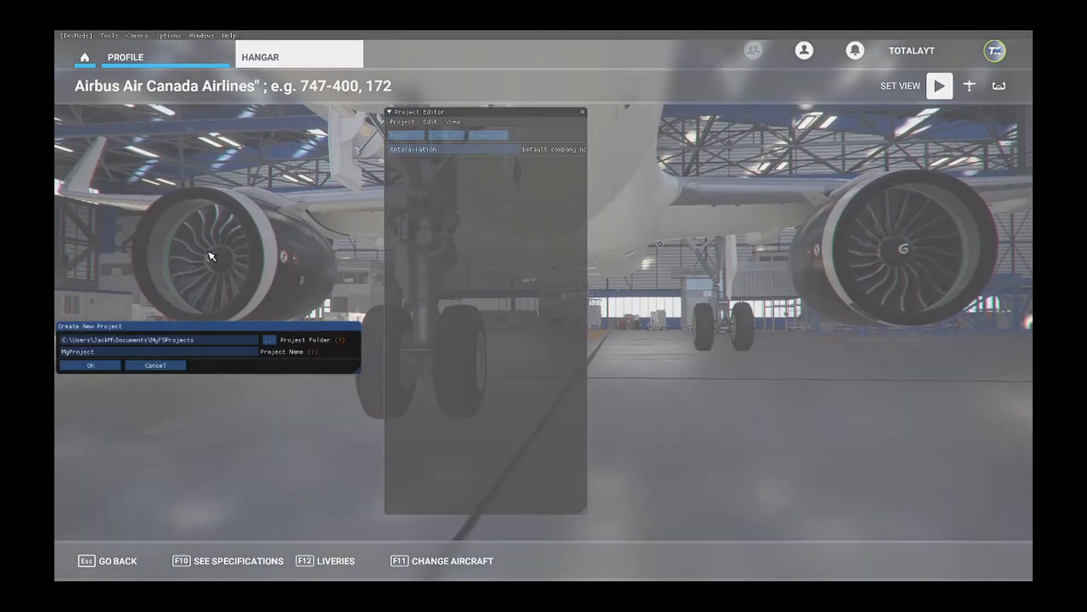
click(107, 365)
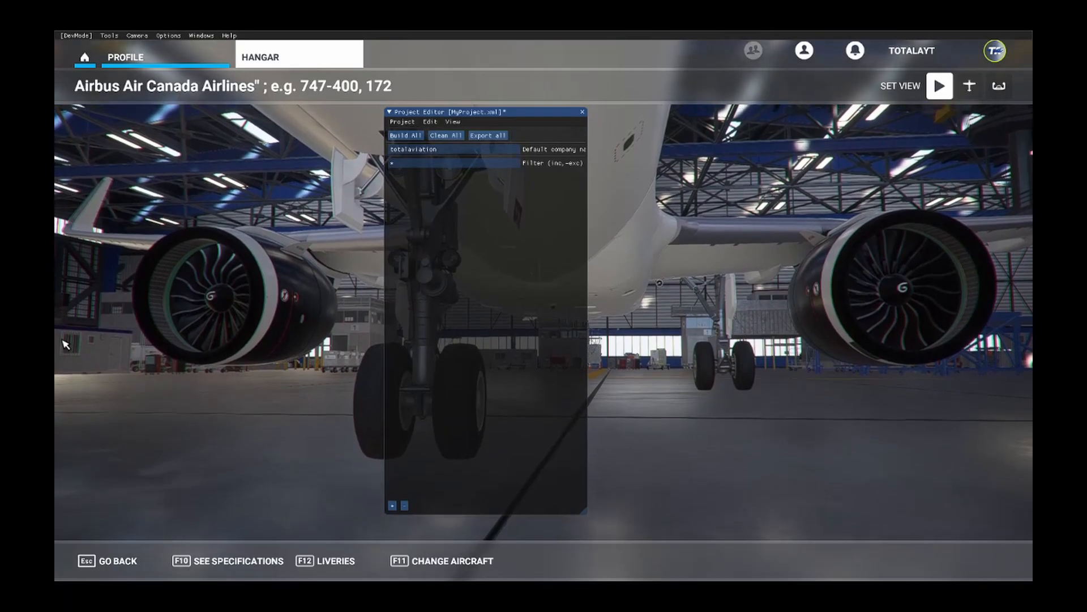
Add an ArtProj package named ss to the project.
click(392, 506)
text(ss)
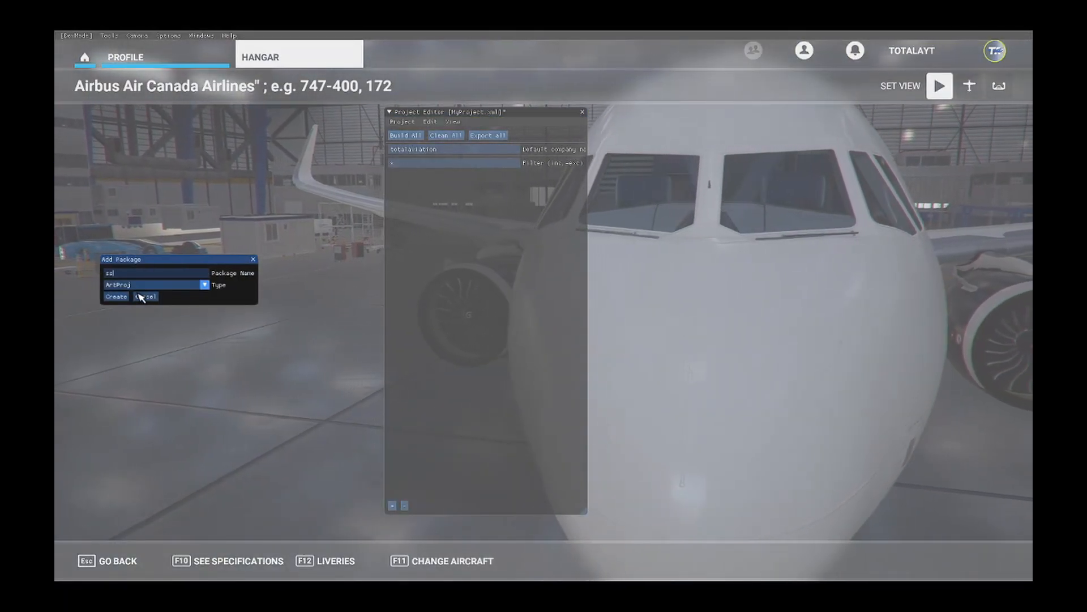
click(123, 297)
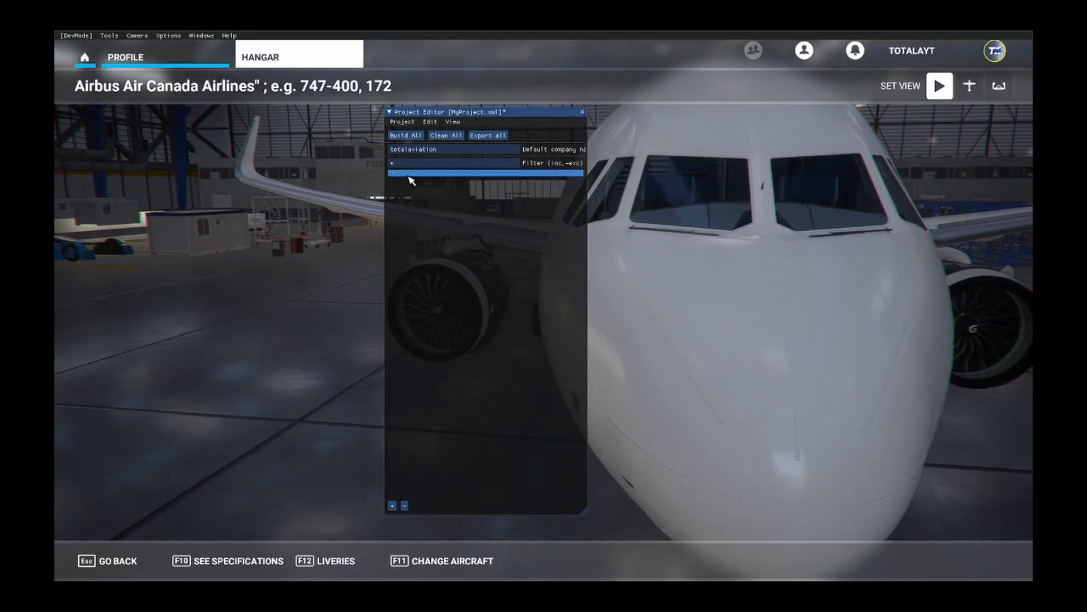
Open the ss package in the Inspector and capture the aircraft thumbnail into the Livery_Tutorial folder.
click(453, 173)
drag(603, 169, 343, 110)
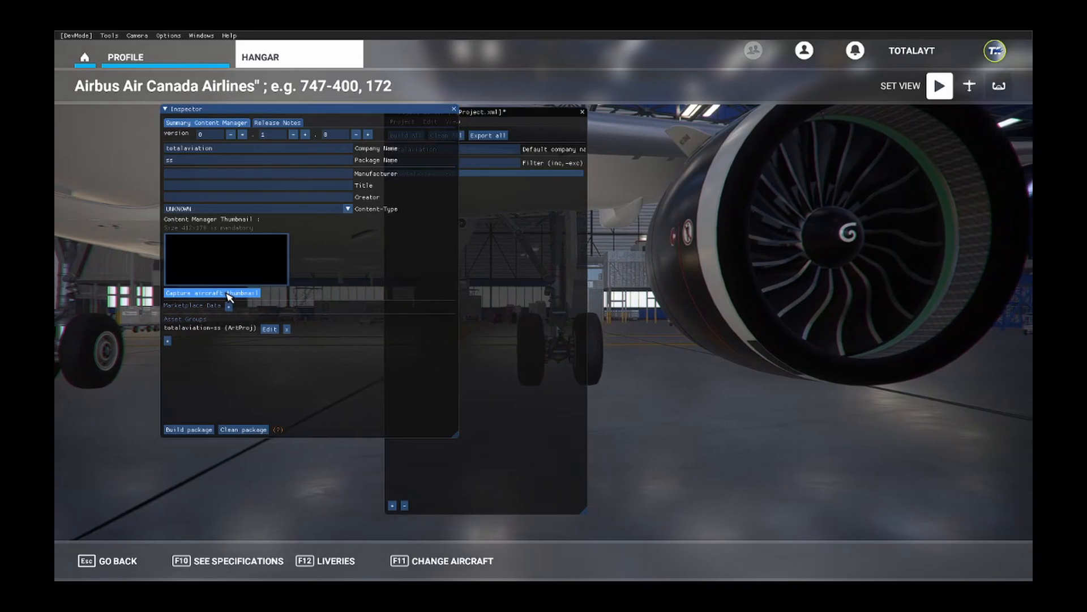
click(230, 293)
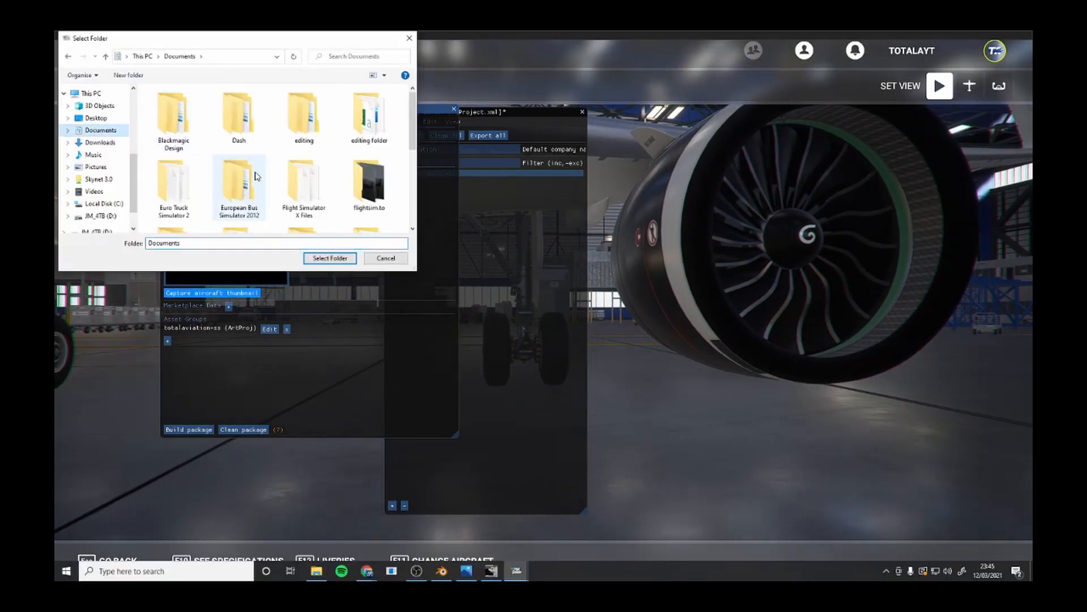
scroll(357, 174, down, 2)
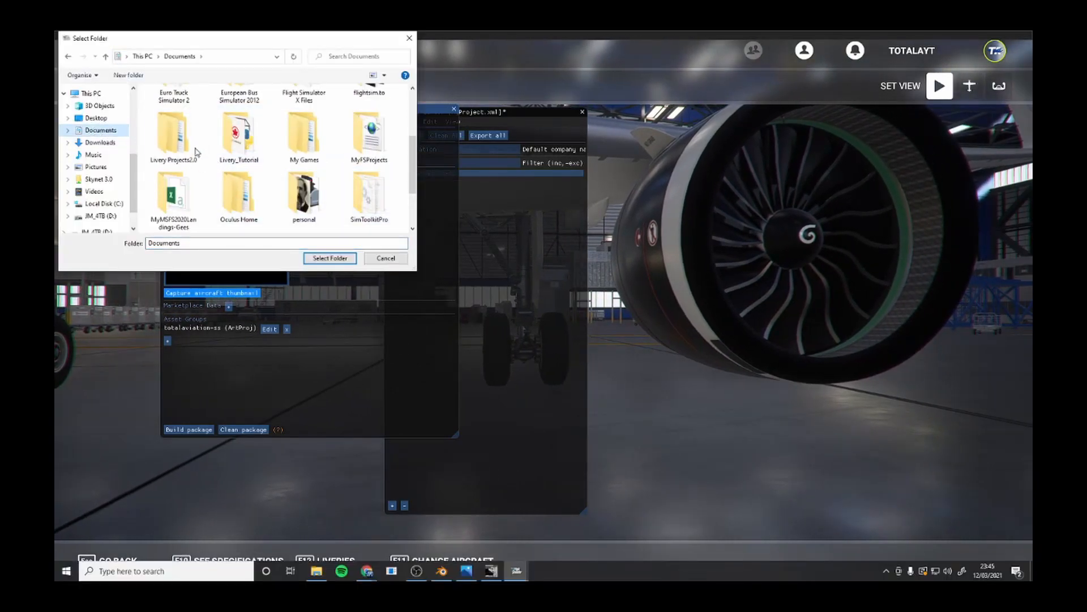
double_click(237, 142)
click(330, 258)
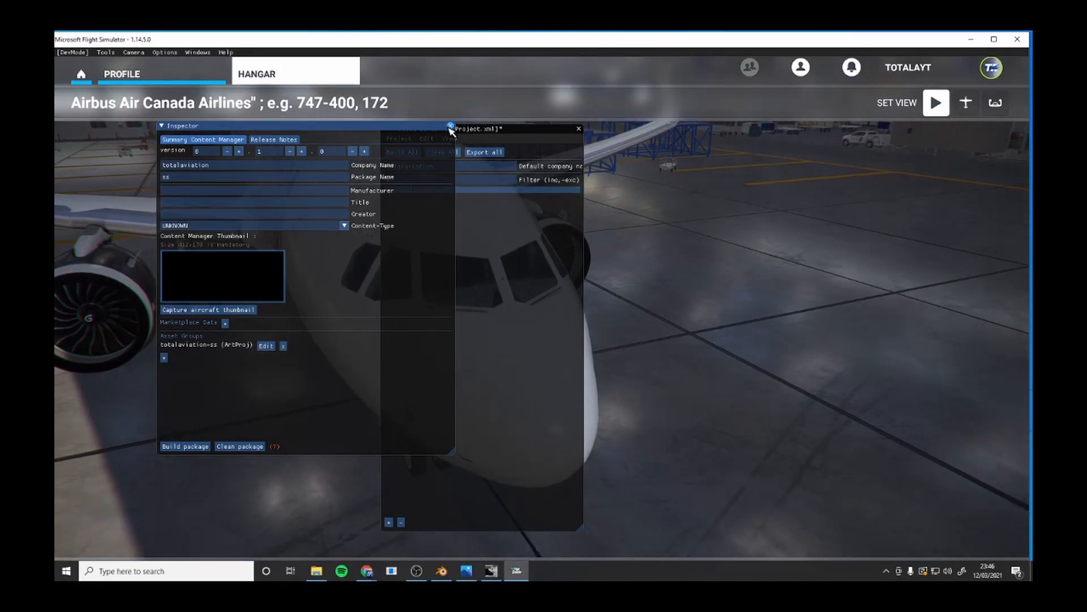
Close the Inspector and the Project Editor and return to the simulator's home screen.
click(451, 126)
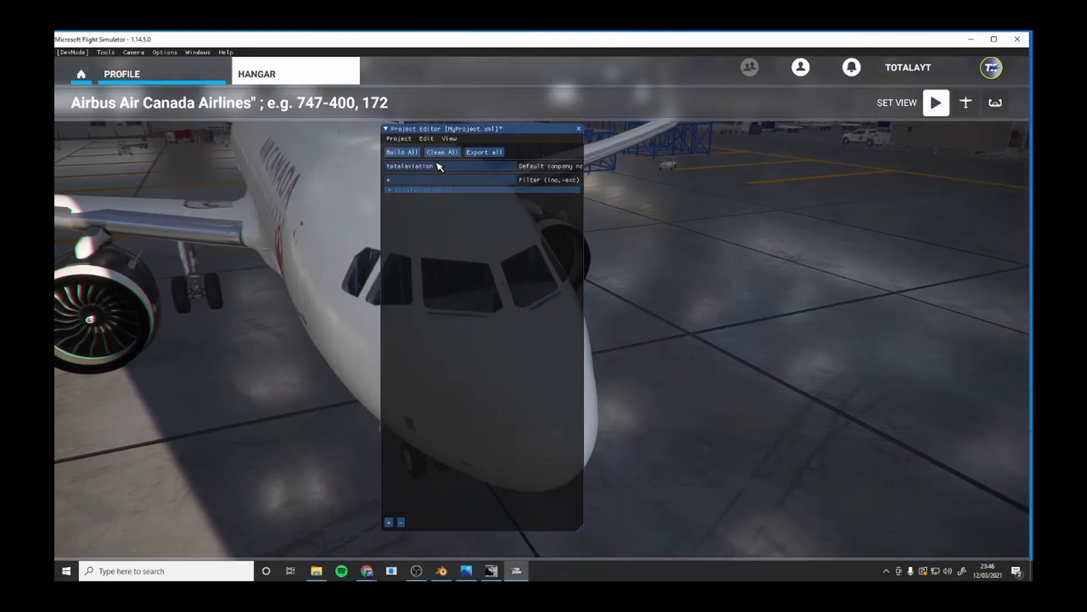
click(578, 129)
click(542, 339)
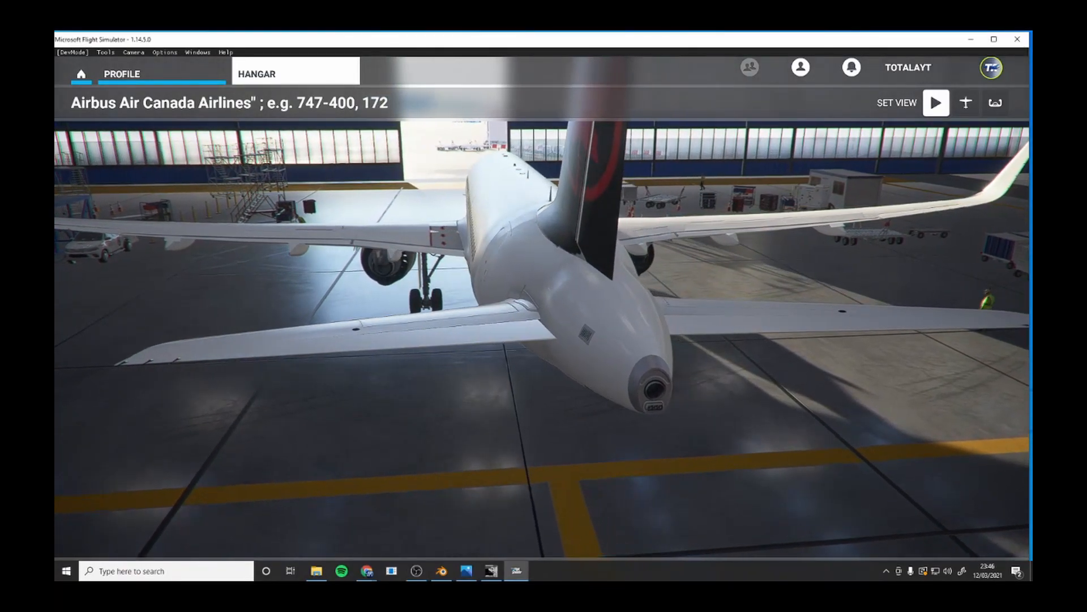
click(83, 72)
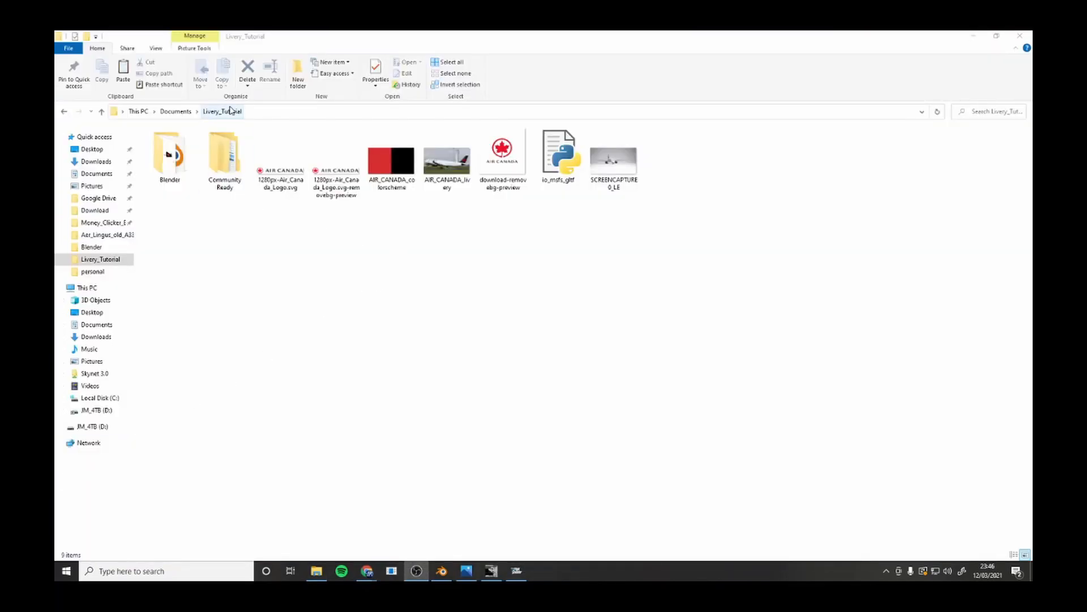
In the Livery_Tutorial folder, preview the captured SCREENCAPTURE0_LE image and open it in Paint.
click(614, 190)
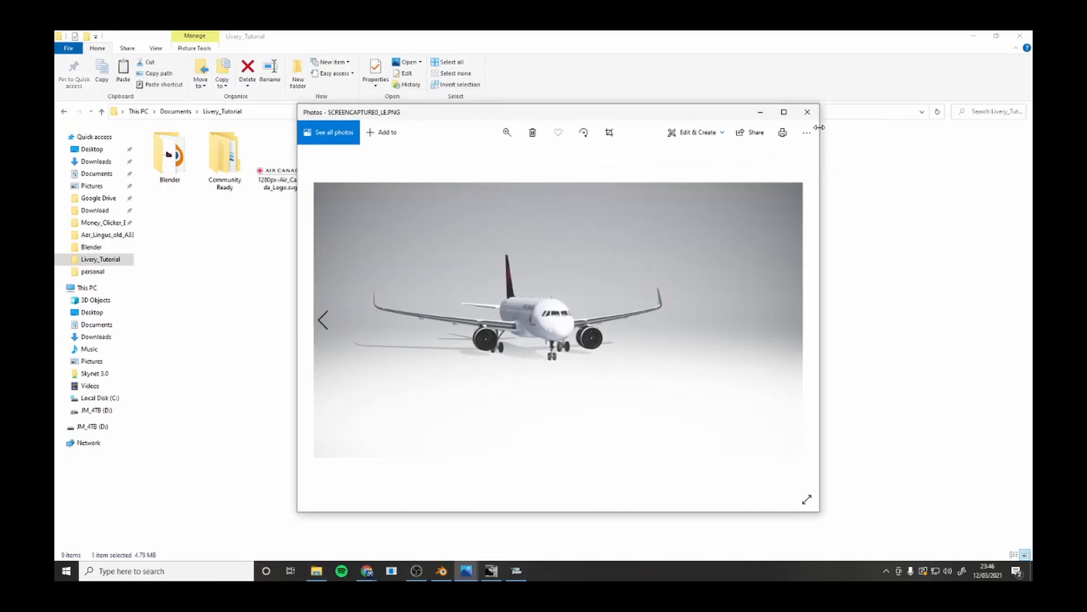
click(826, 134)
right_click(615, 149)
mouse_move(666, 329)
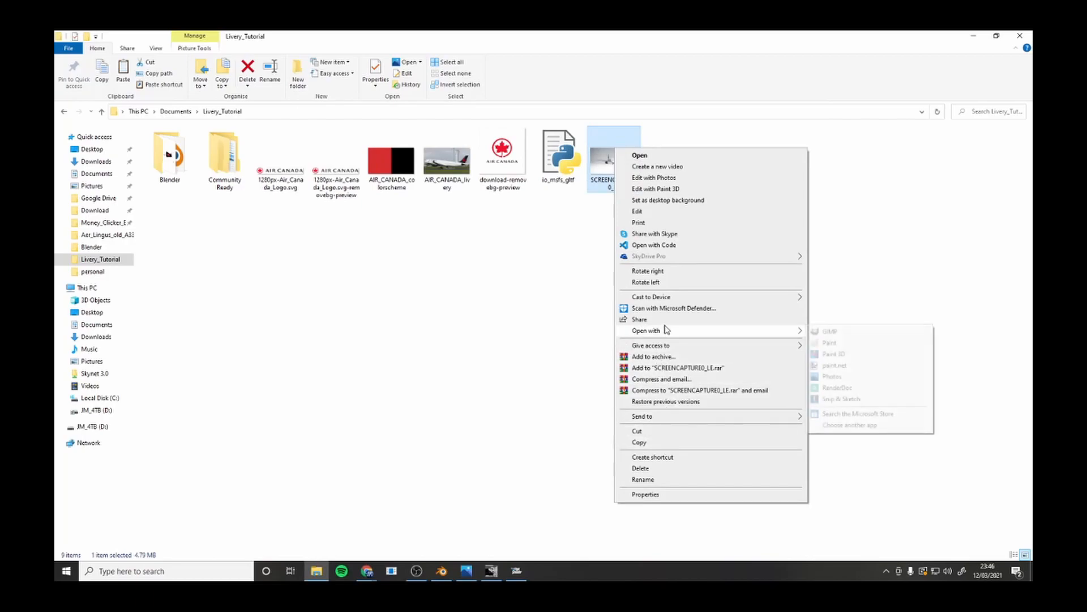
click(828, 343)
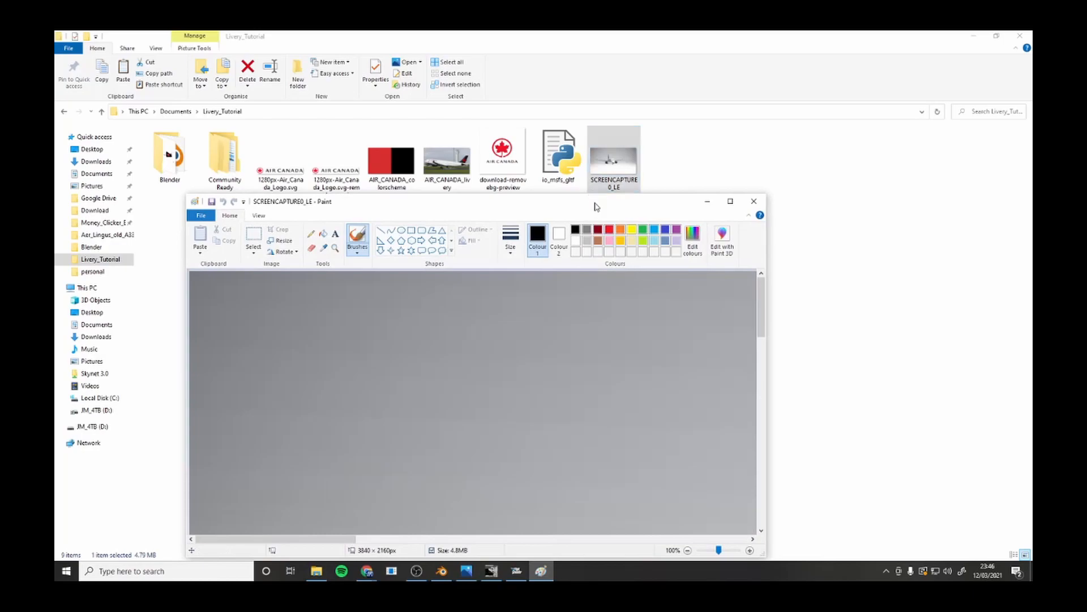
Start saving the screenshot as a JPEG picture and browse to the Livery_Tutorial folder in Documents.
drag(623, 210, 642, 146)
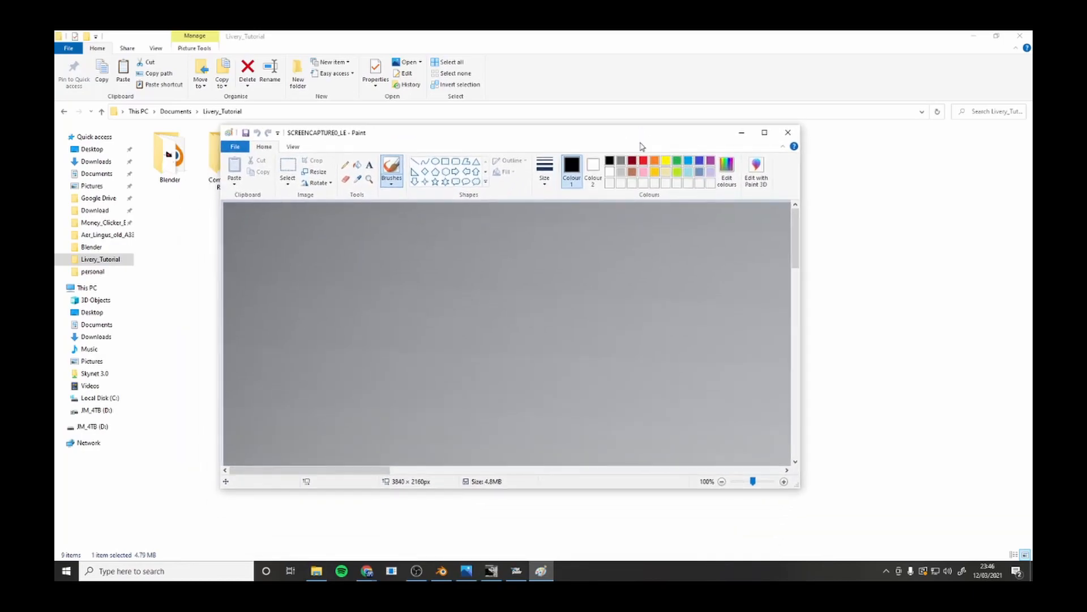
click(233, 147)
mouse_move(262, 233)
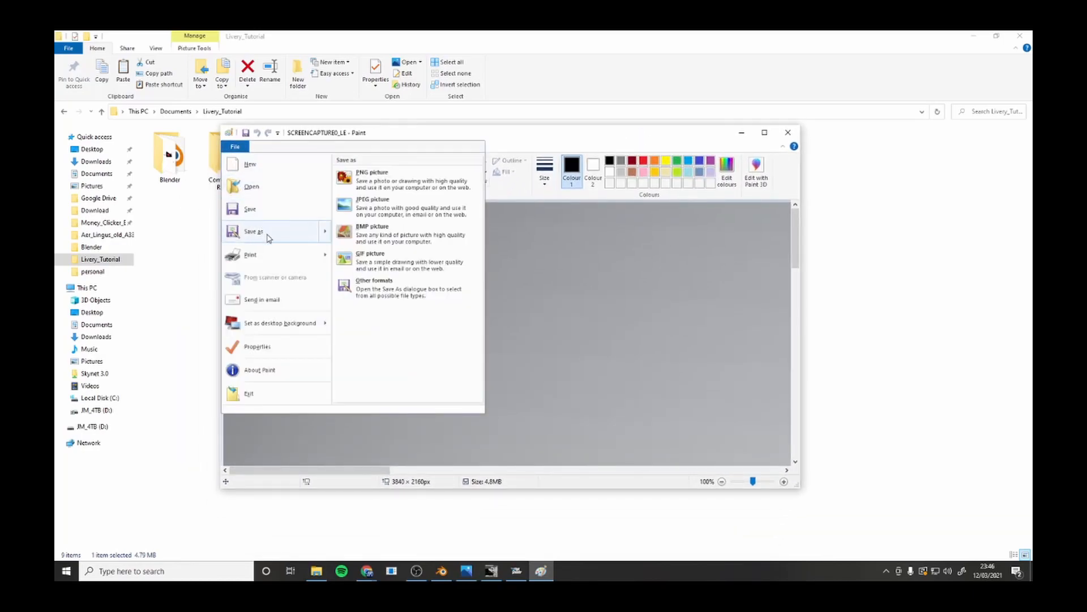
click(381, 215)
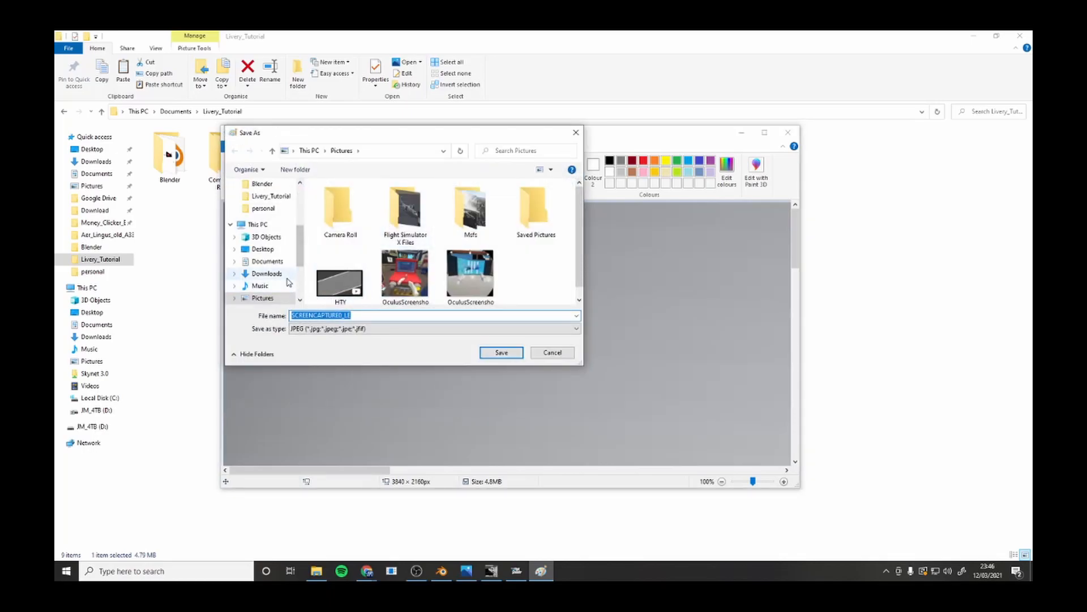
click(271, 262)
scroll(384, 260, down, 3)
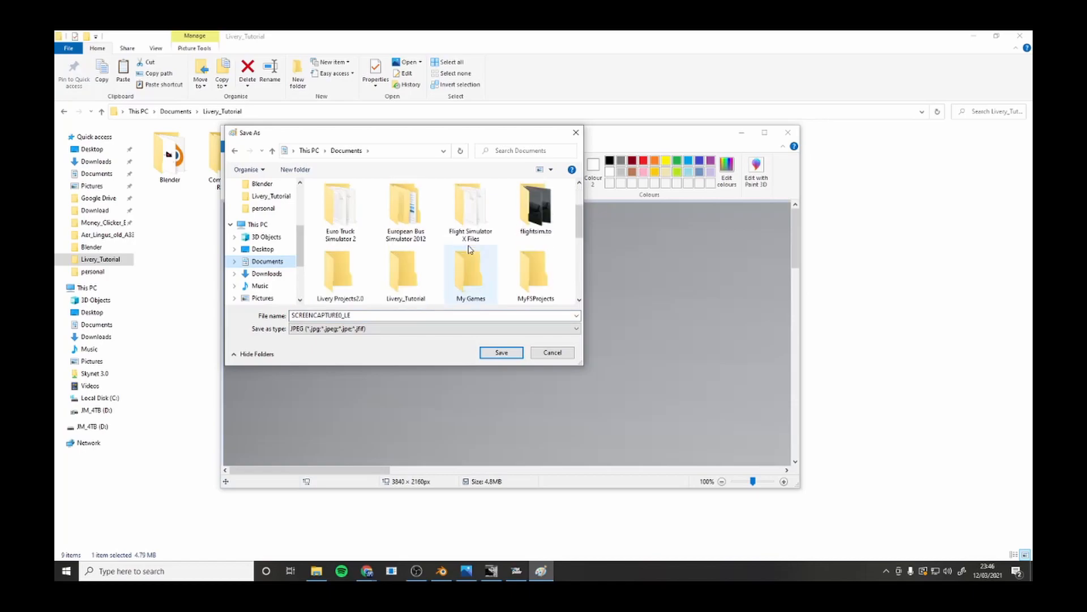
double_click(383, 260)
double_click(363, 226)
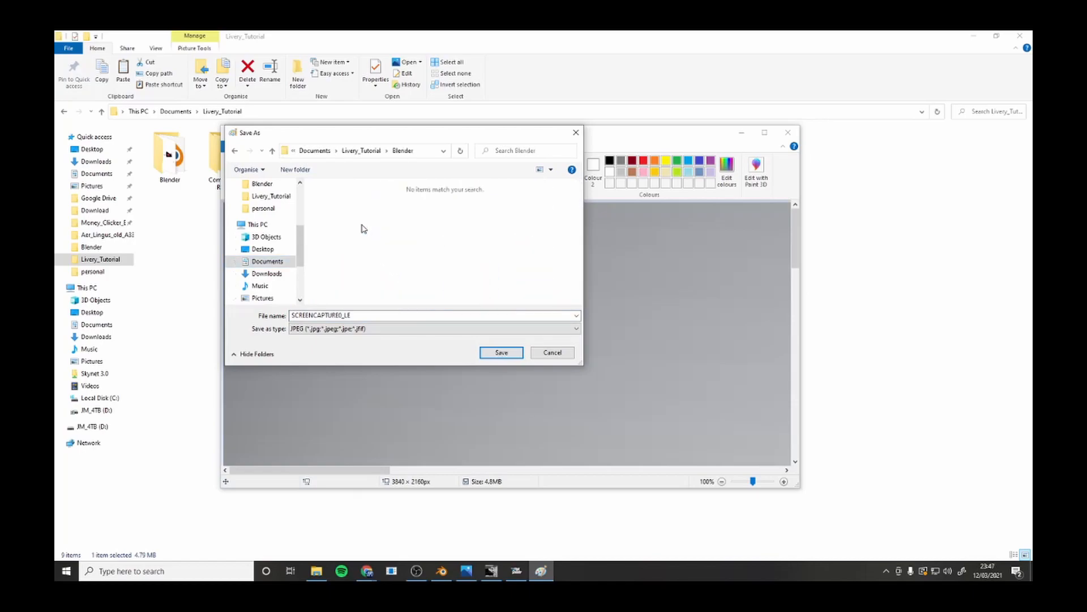
click(272, 153)
Overwrite the thumbnail image in the Community Ready livery's TEXTURE.Air_Canada_TA folder with the screenshot and close Paint.
double_click(406, 223)
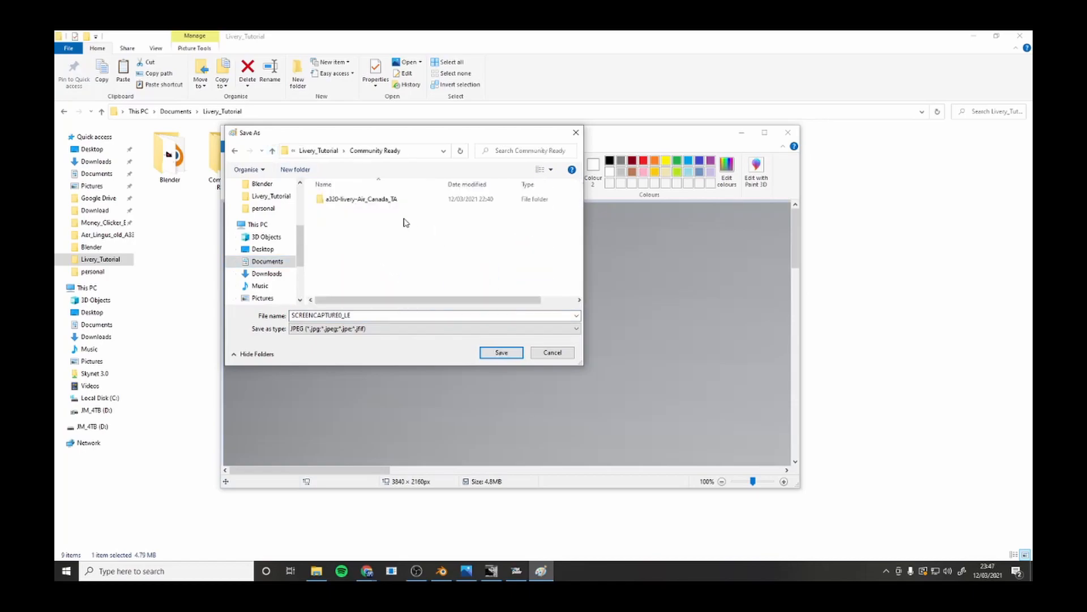
double_click(378, 205)
double_click(378, 205)
double_click(378, 205)
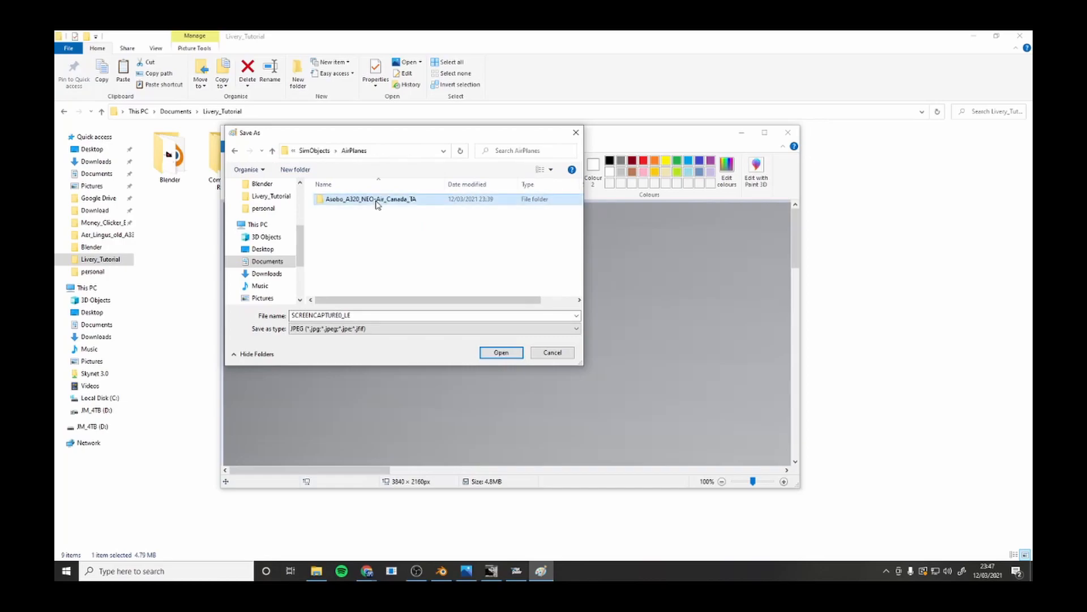
double_click(378, 203)
double_click(378, 226)
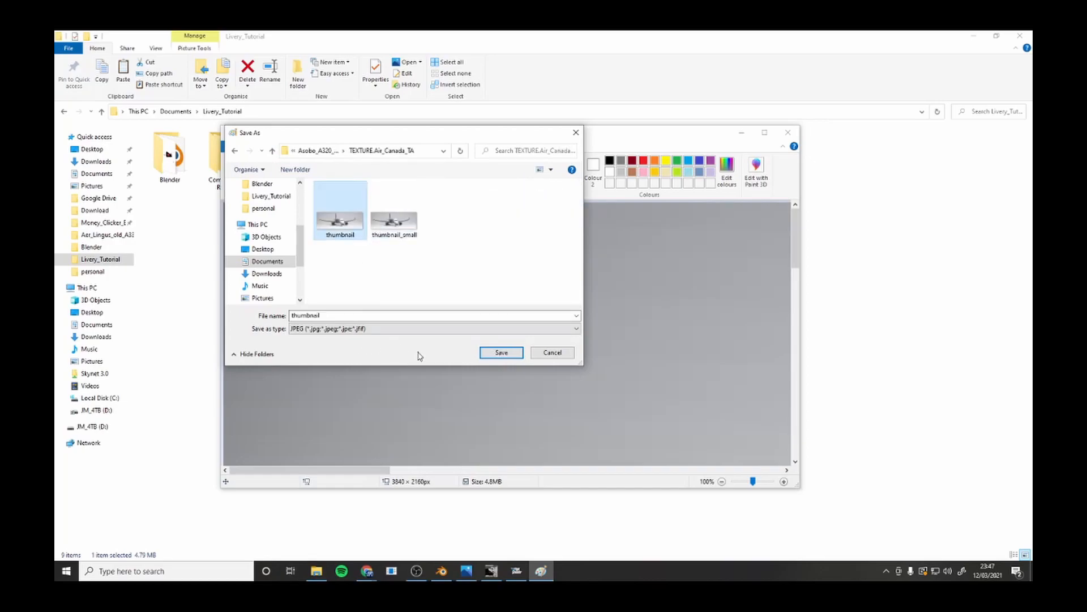
click(511, 356)
click(565, 300)
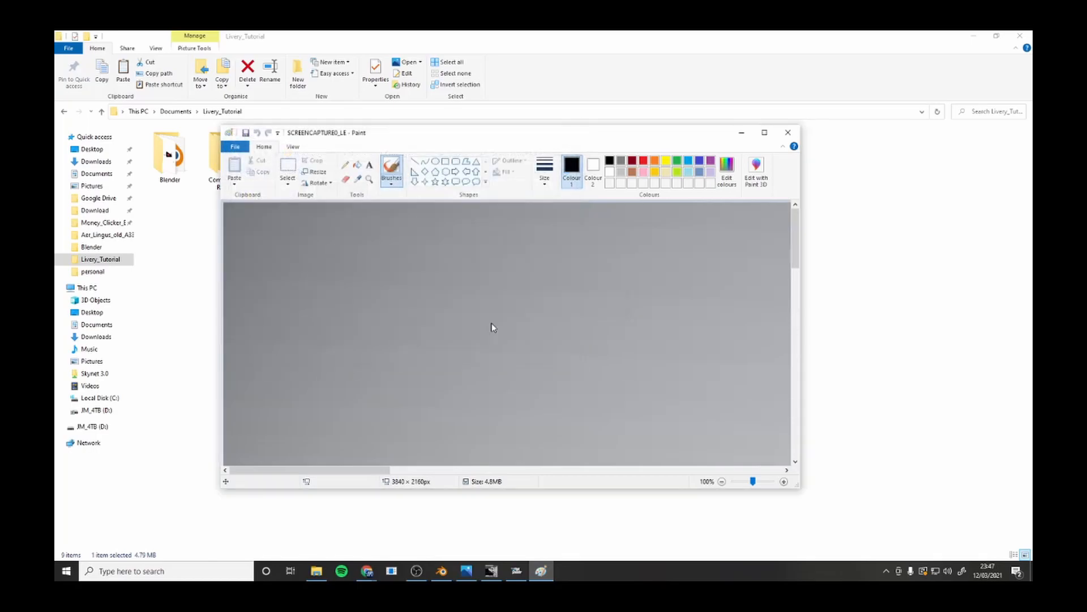
click(787, 133)
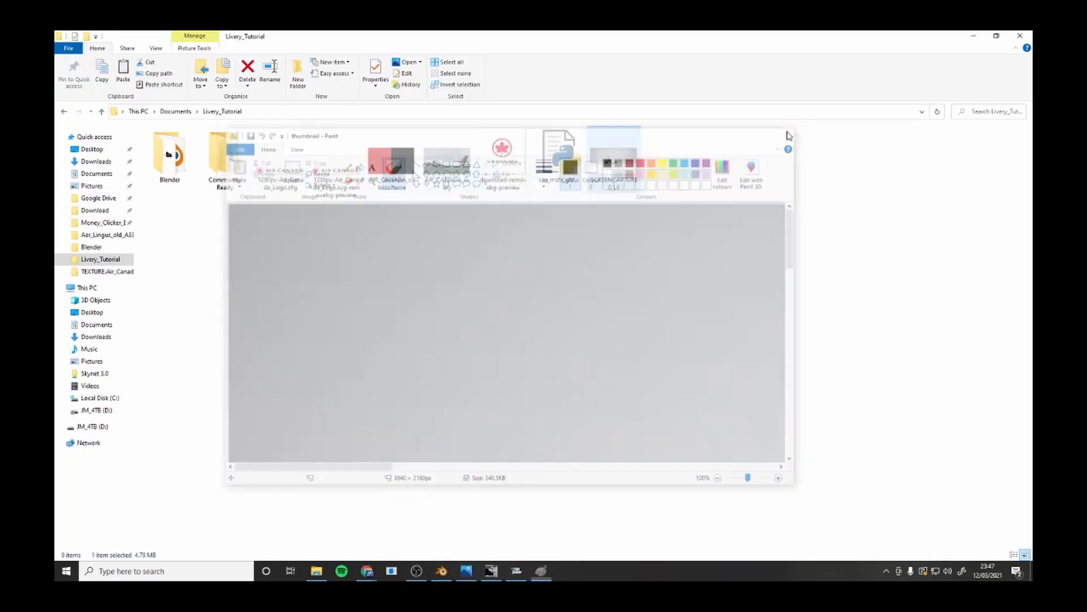
Open the TEXTURE.Air_Canada_TA folder inside Community Ready and preview the thumbnail image.
double_click(210, 158)
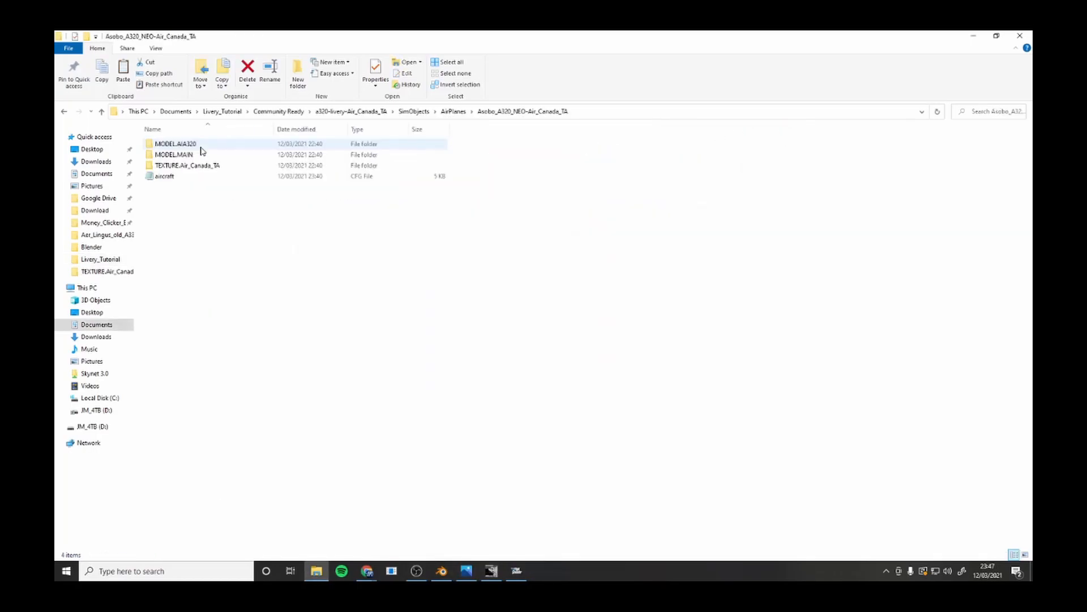
click(205, 168)
double_click(205, 168)
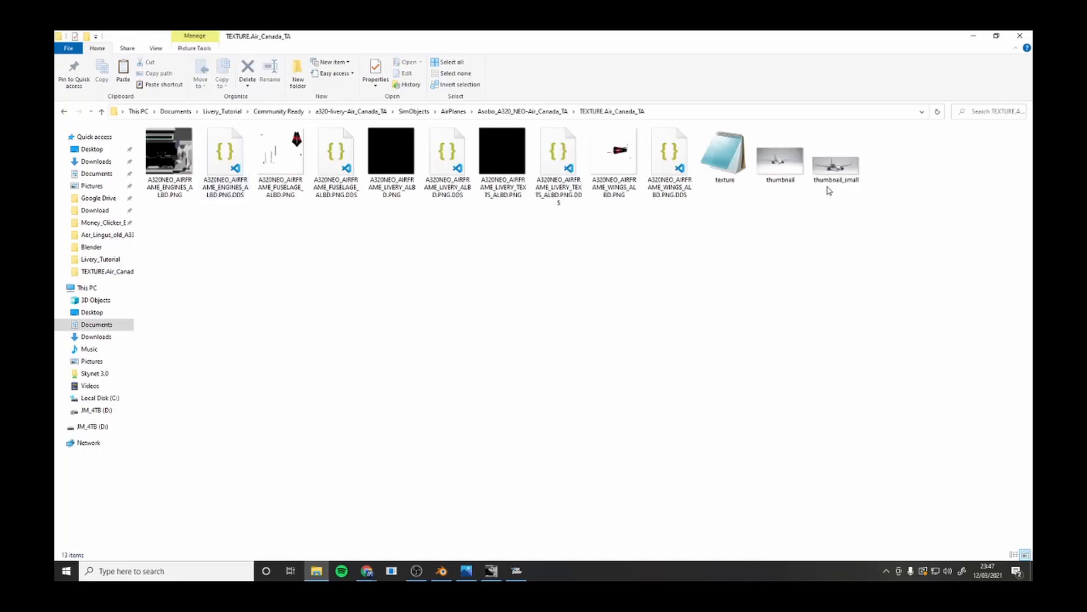
double_click(790, 180)
click(803, 116)
Delete the thumbnail_small image, return to the Livery_Tutorial folder and minimise File Explorer to get back to the simulator.
click(839, 167)
key(Delete)
click(222, 112)
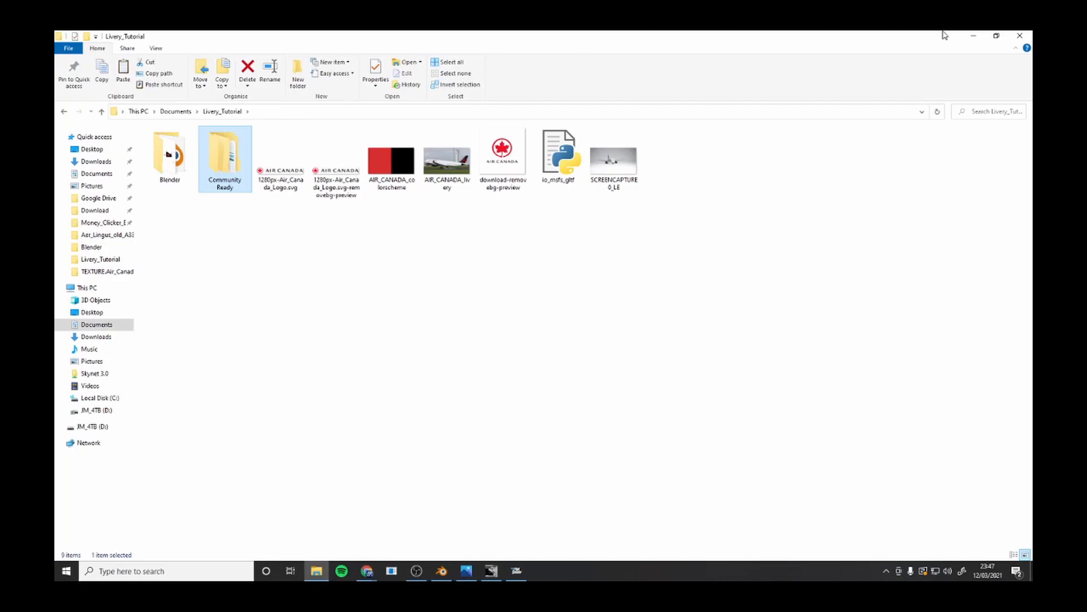
click(972, 35)
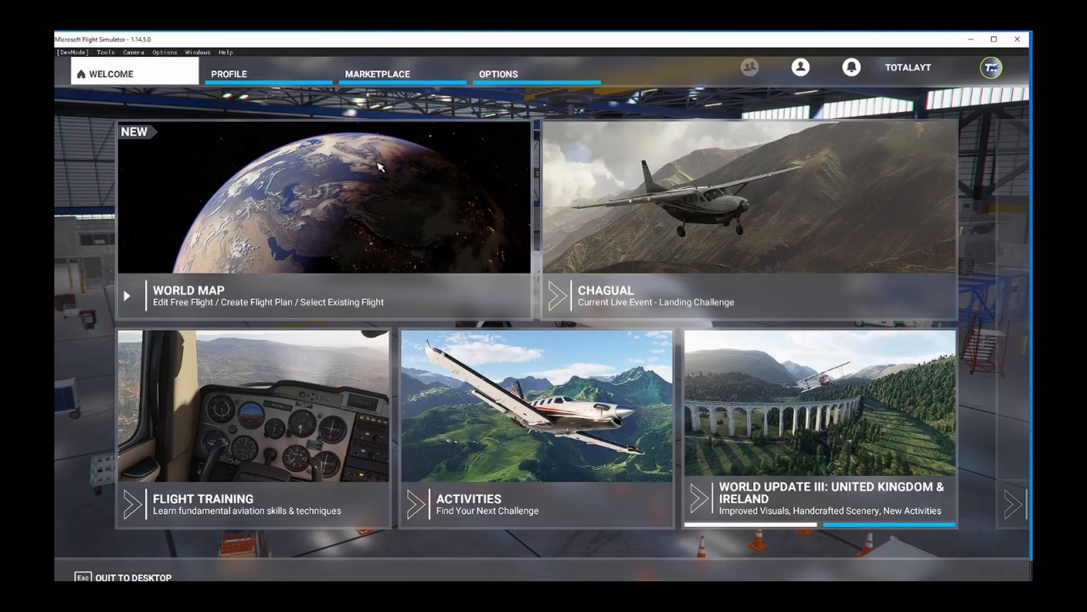
Check the Air_Canada_TA livery on the A320neo in the profile's hangar and return to the home screen.
click(294, 68)
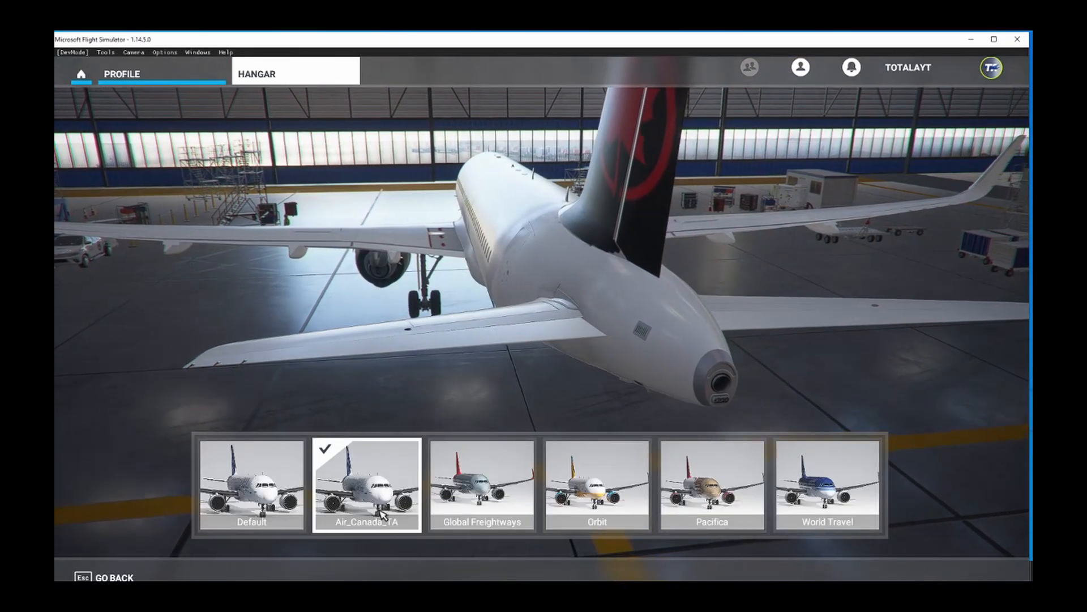
click(411, 507)
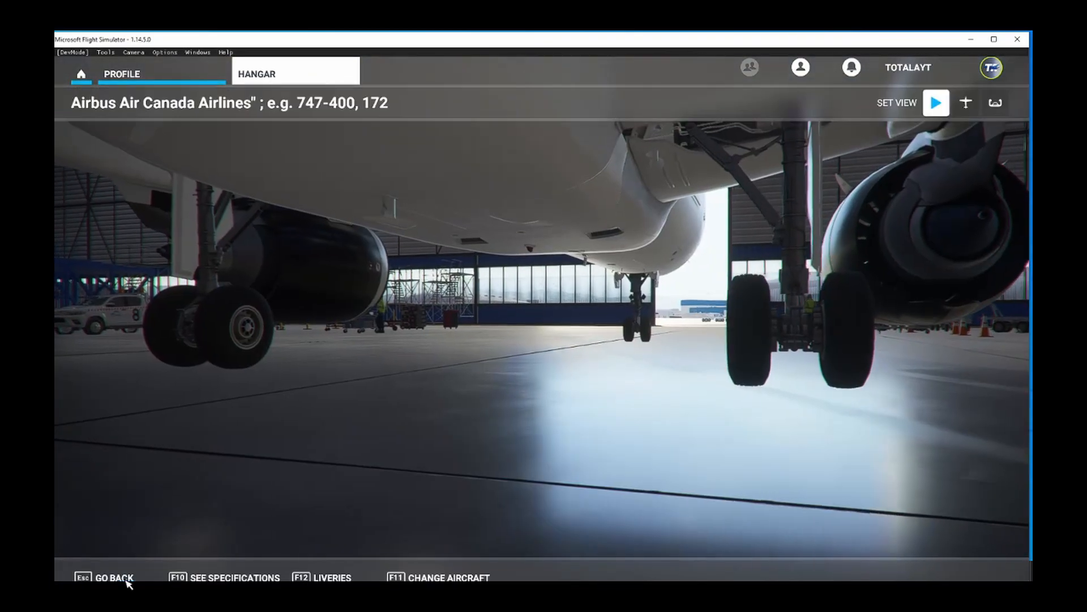
click(115, 577)
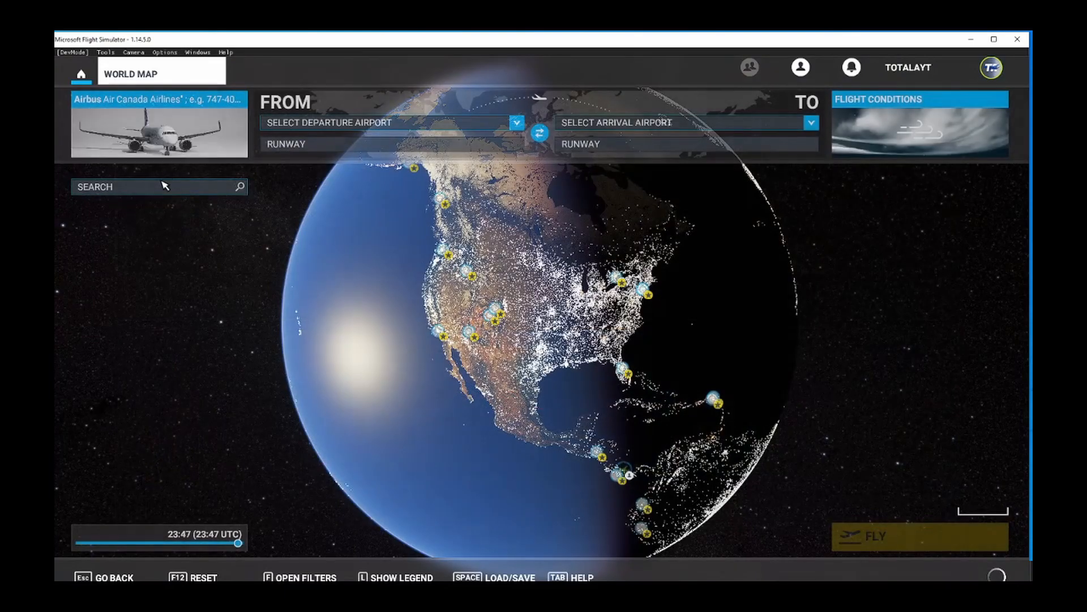
Open the world map's departure airport selection.
click(289, 122)
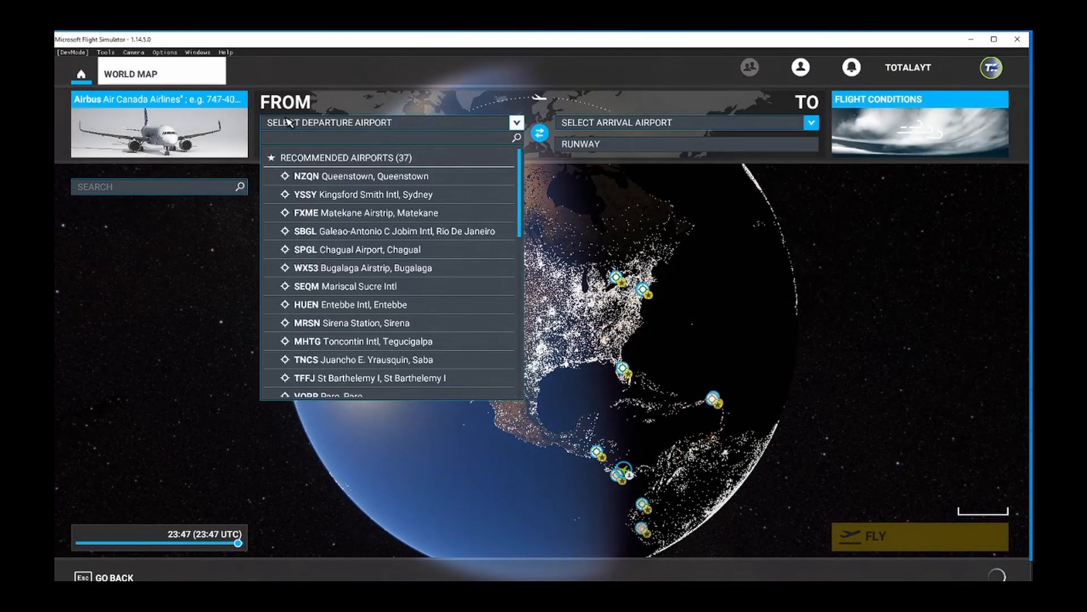